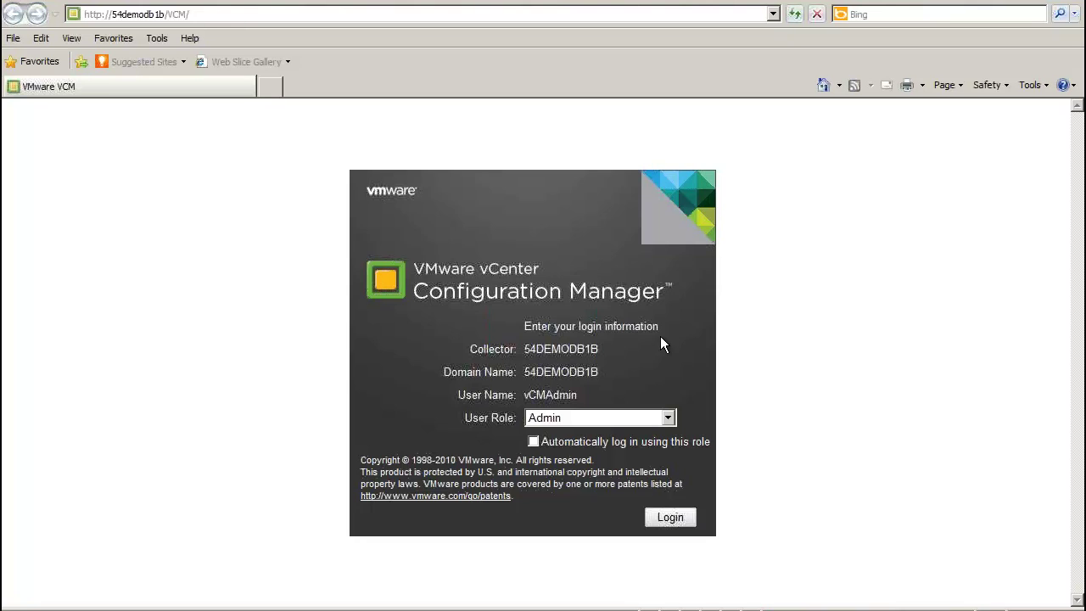
# Keep Admin as the login role and show the list of open VCM browser windows.
pyautogui.click(668, 417)
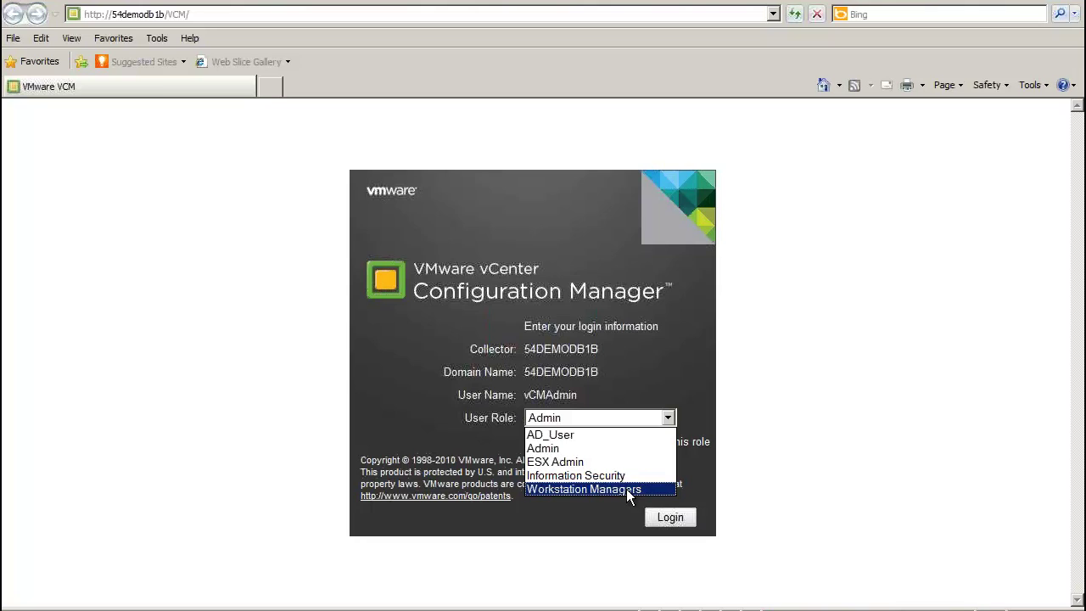
pyautogui.click(596, 452)
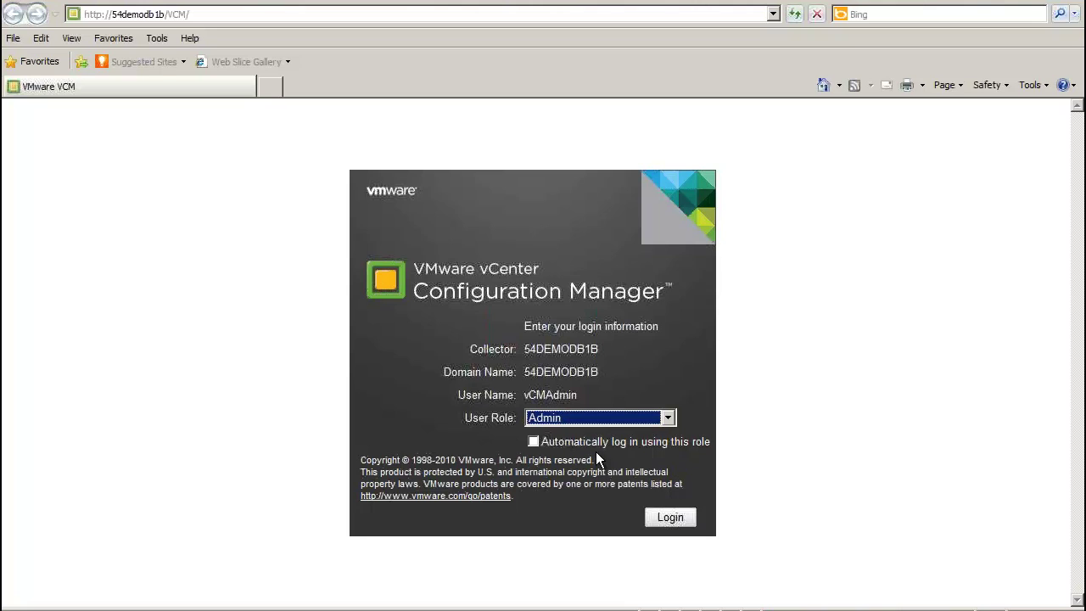
pyautogui.click(182, 610)
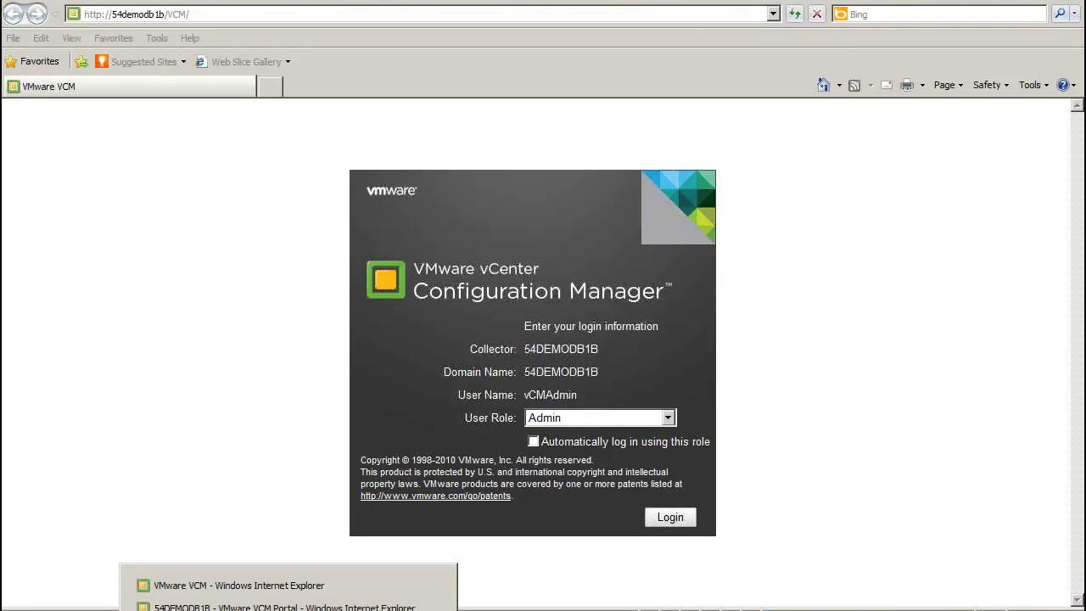
# Switch to the VCM Portal window and scroll through the VMware Hardening compliance dashboard.
pyautogui.click(301, 608)
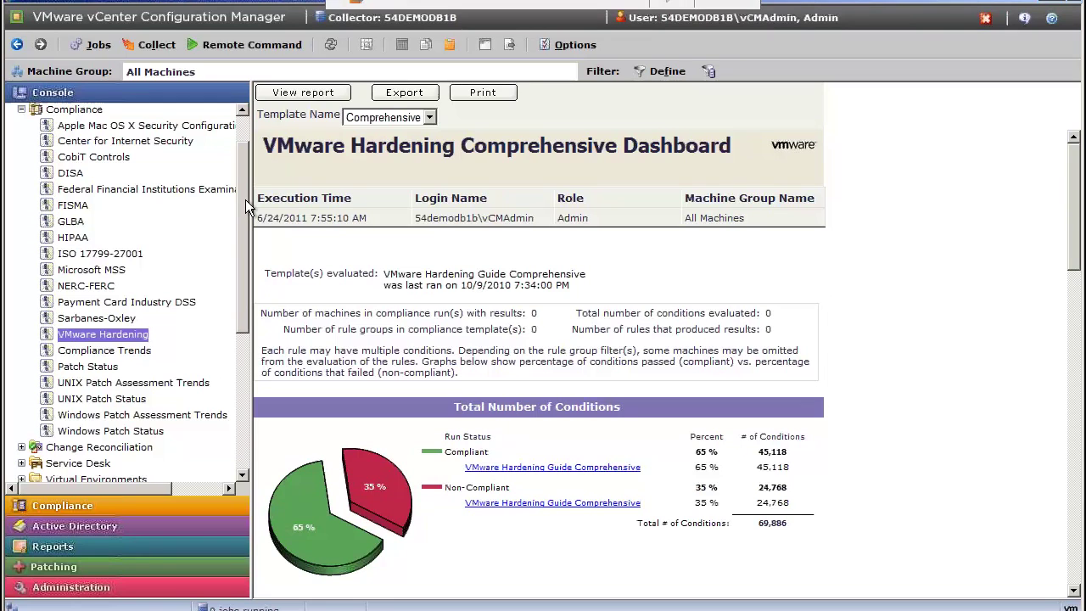
pyautogui.scroll(1, 245, 200)
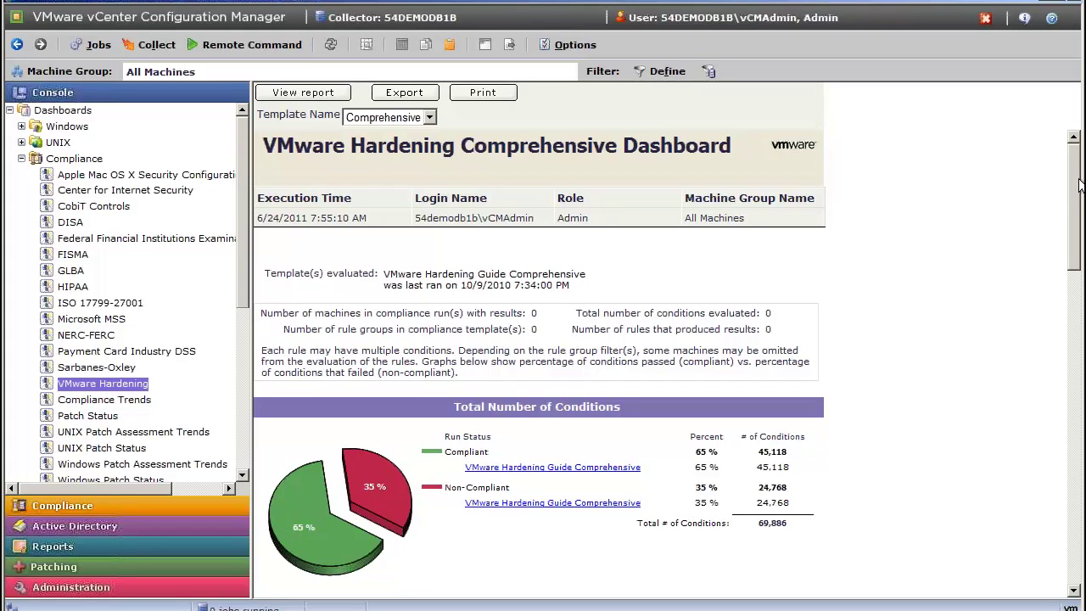
pyautogui.moveTo(1077, 186); pyautogui.dragTo(1081, 269)
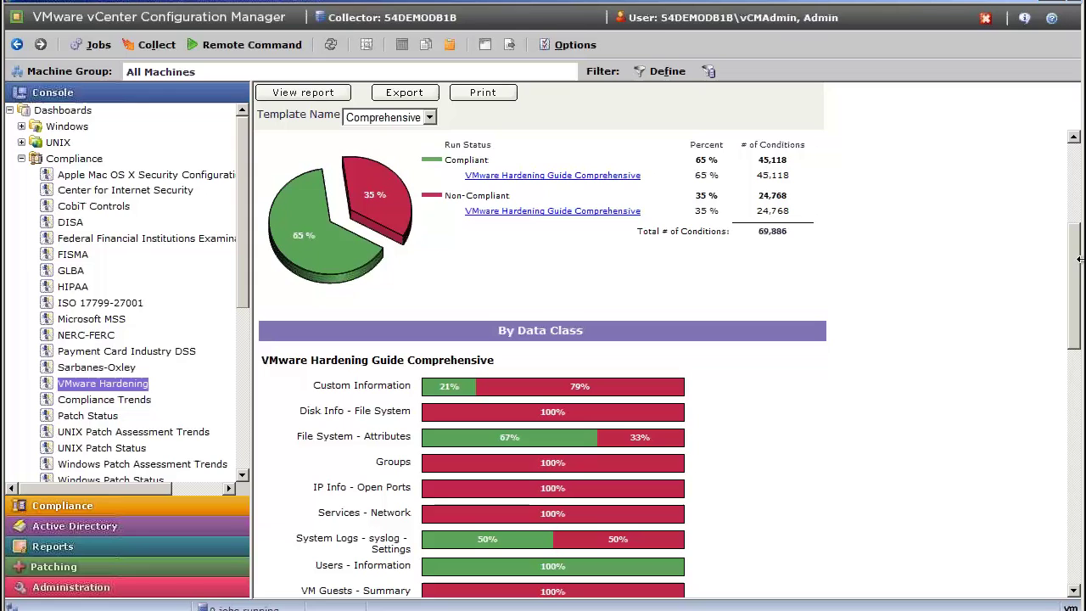
pyautogui.moveTo(1079, 260); pyautogui.dragTo(1077, 328)
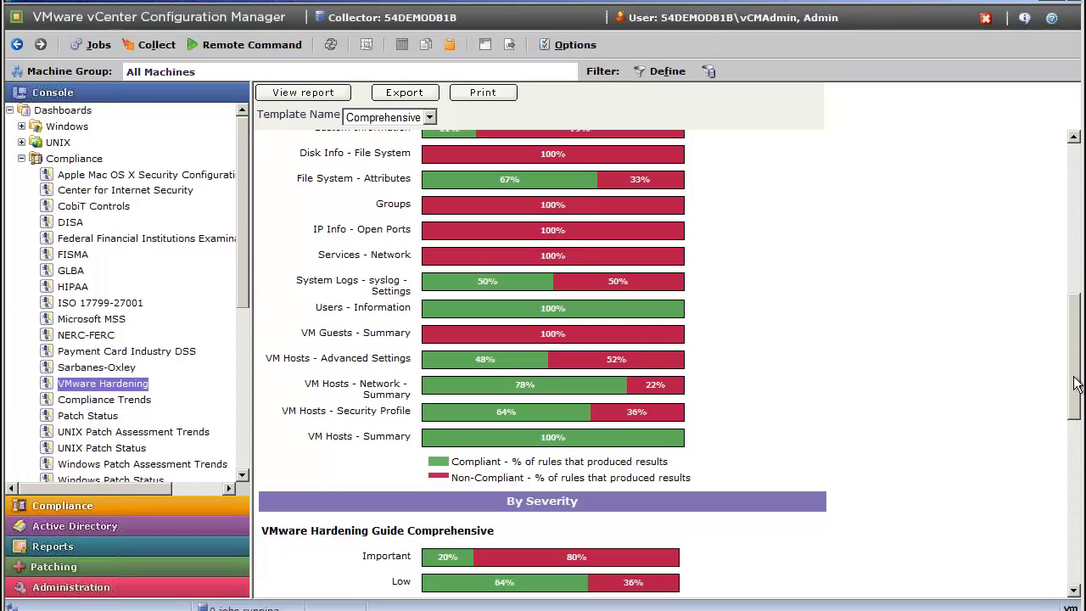
pyautogui.scroll(-2, 1079, 402)
pyautogui.moveTo(1076, 403); pyautogui.dragTo(1033, 227)
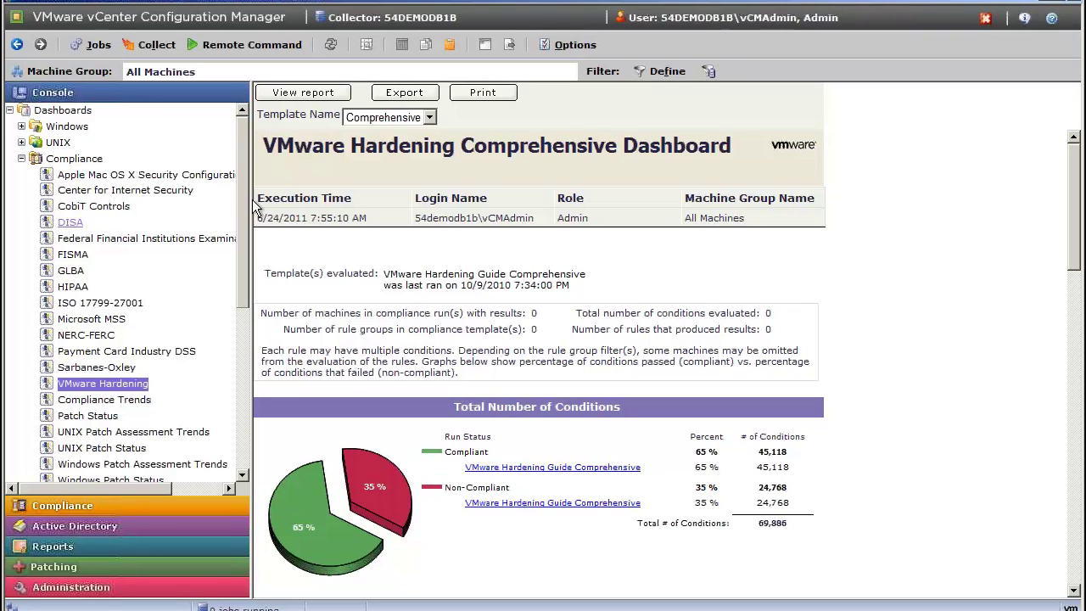
pyautogui.scroll(-1, 245, 197)
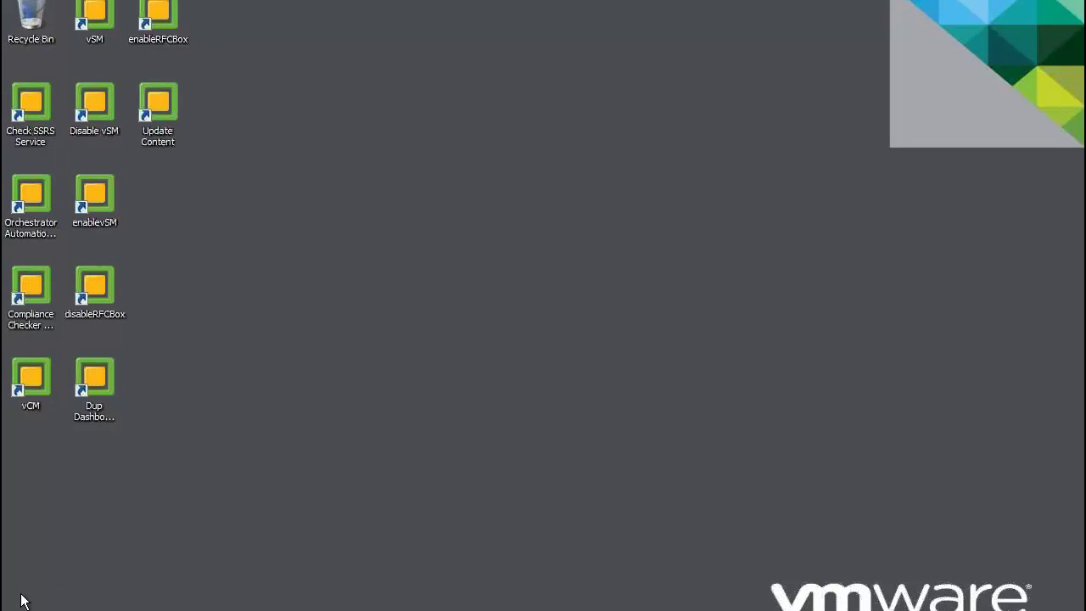
# Open Computer Management from Start, maximize it, and show Local Users and Groups > Users.
pyautogui.press('super')
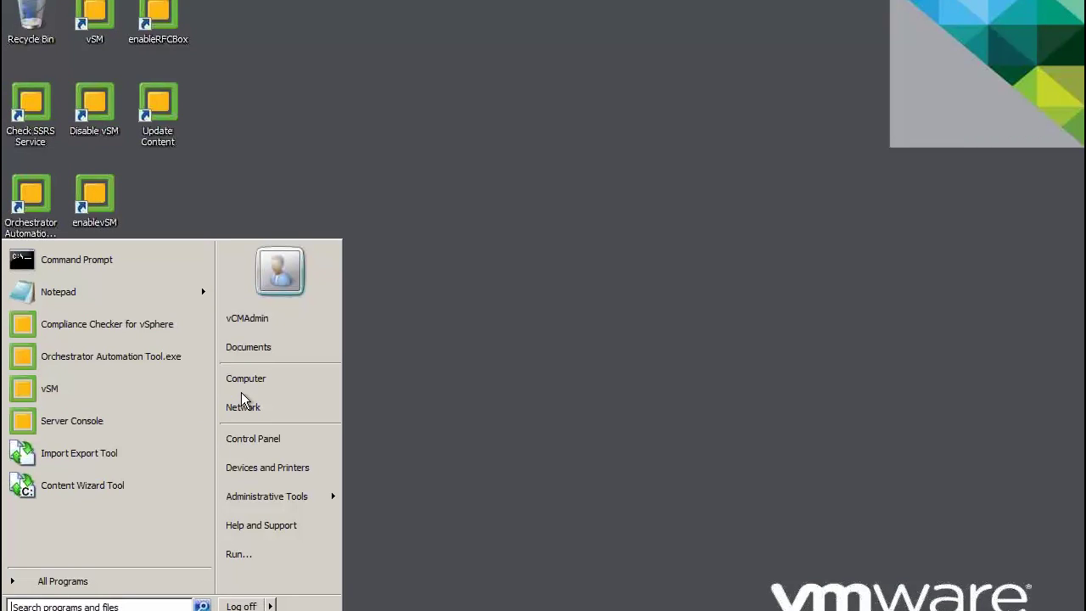
pyautogui.rightClick(252, 389)
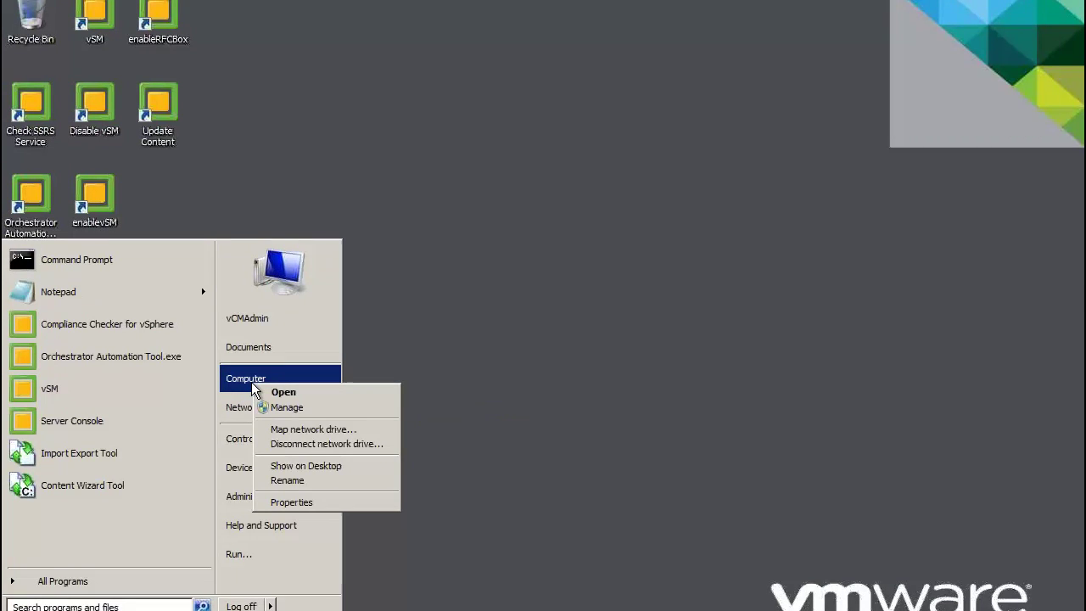
pyautogui.click(310, 409)
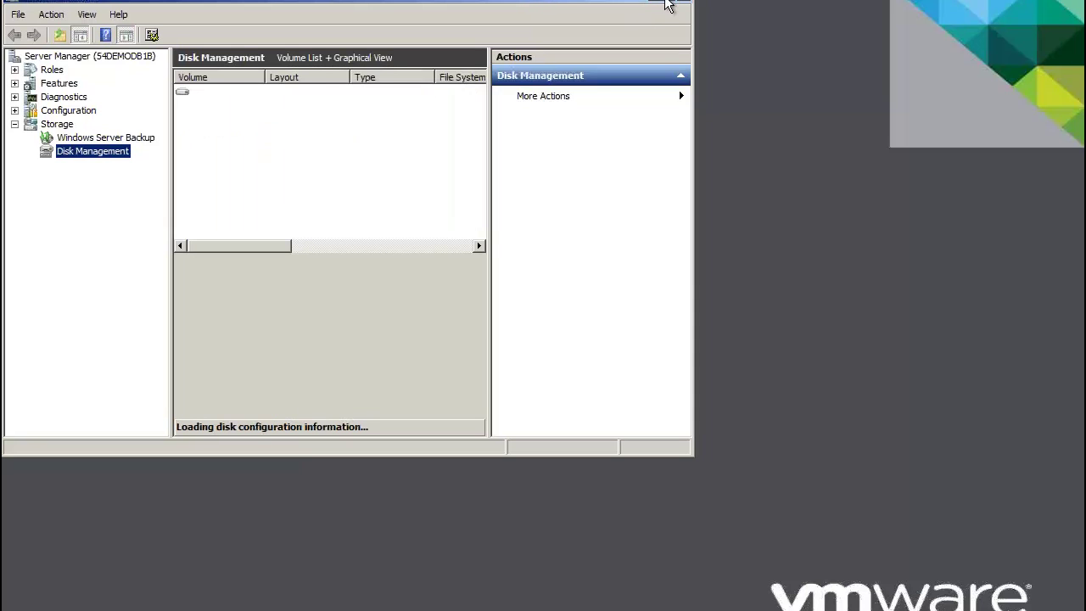
pyautogui.doubleClick(660, 3)
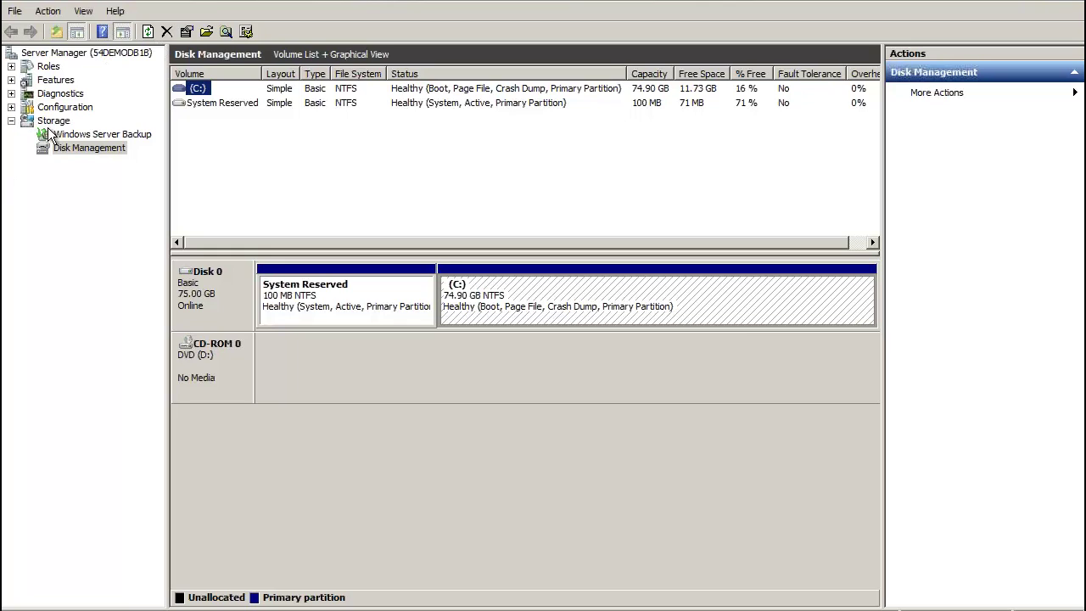
pyautogui.click(11, 107)
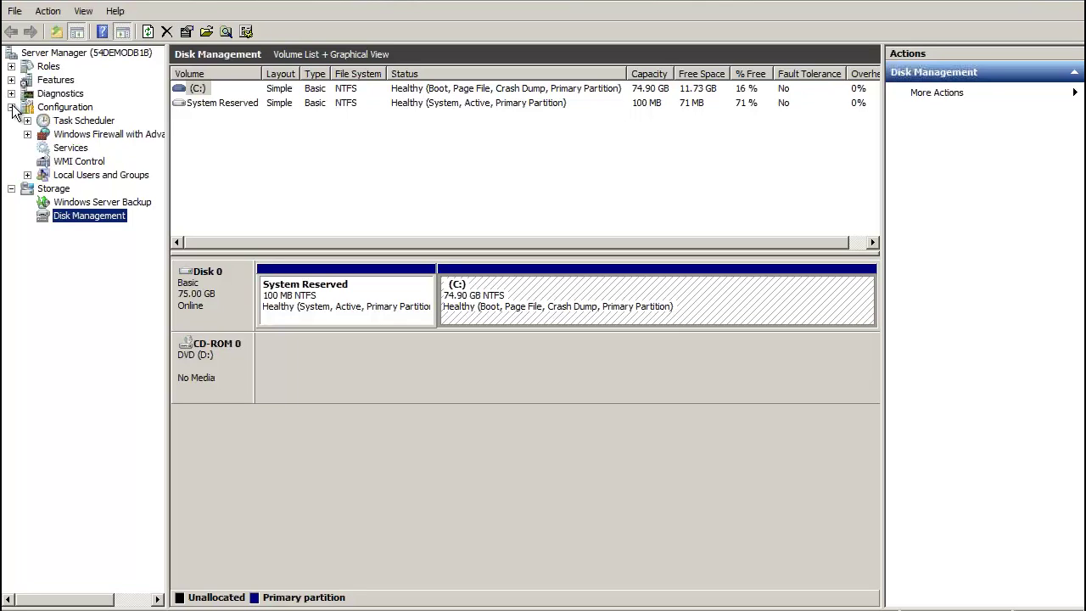
pyautogui.click(27, 174)
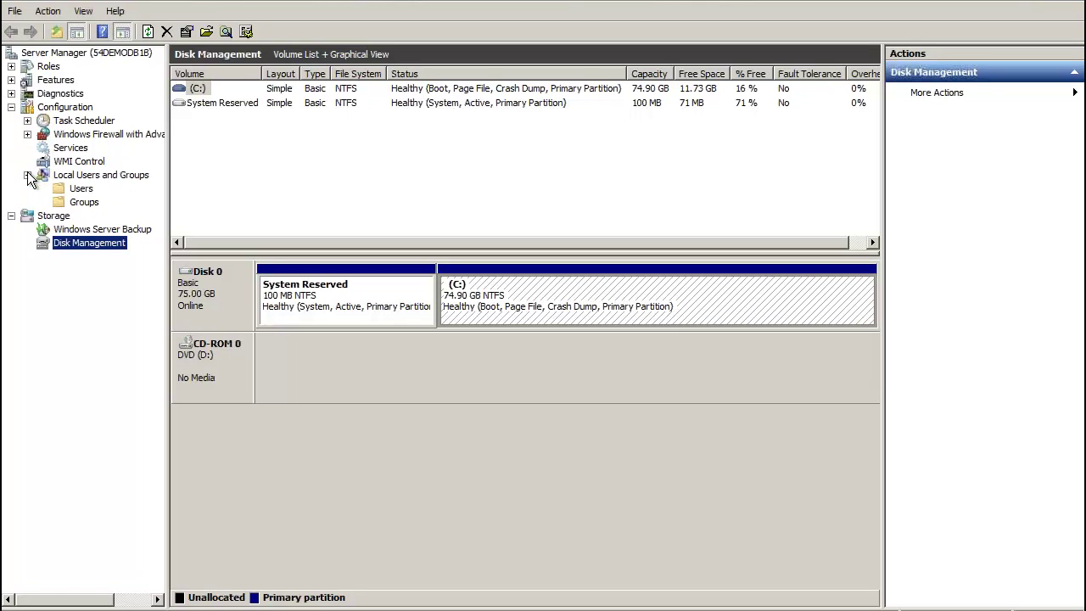
pyautogui.click(89, 188)
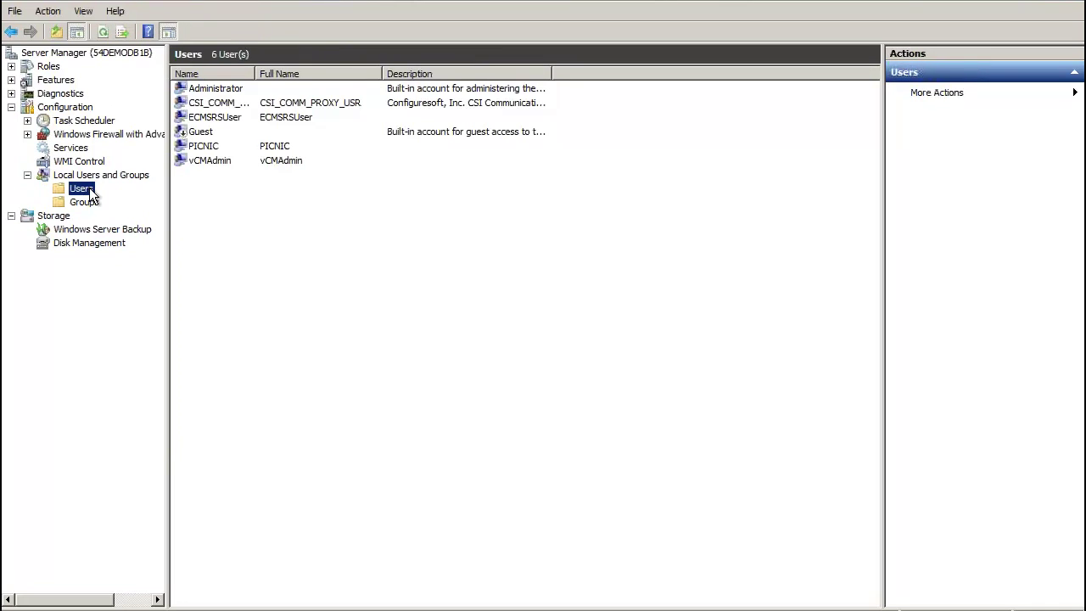
# Start a new local user with a user name, no forced password change, and never-expiring password.
pyautogui.rightClick(214, 206)
pyautogui.click(241, 217)
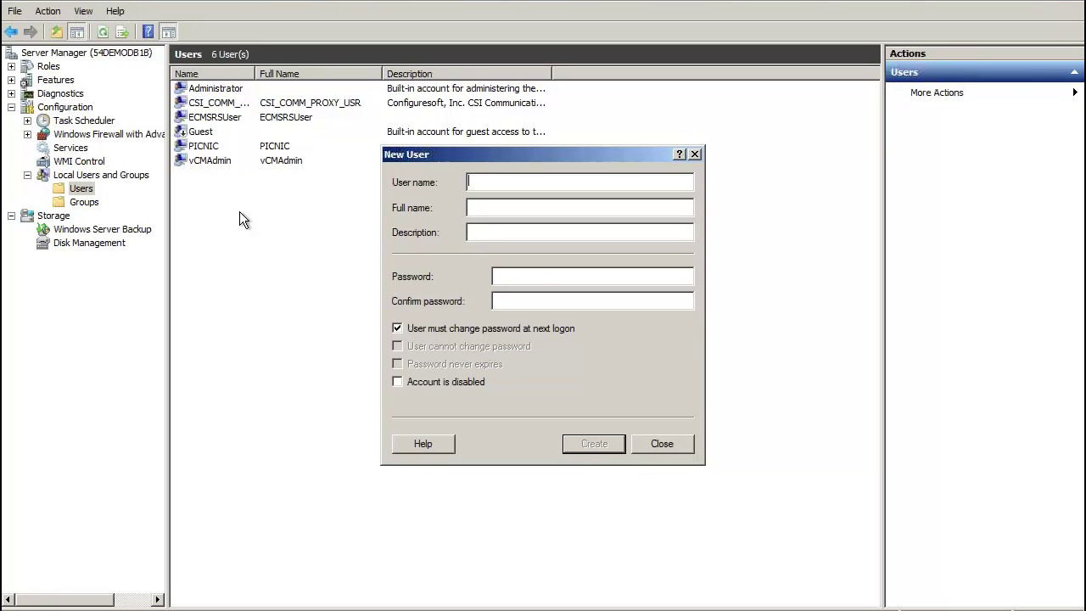
pyautogui.click(485, 203)
pyautogui.click(396, 328)
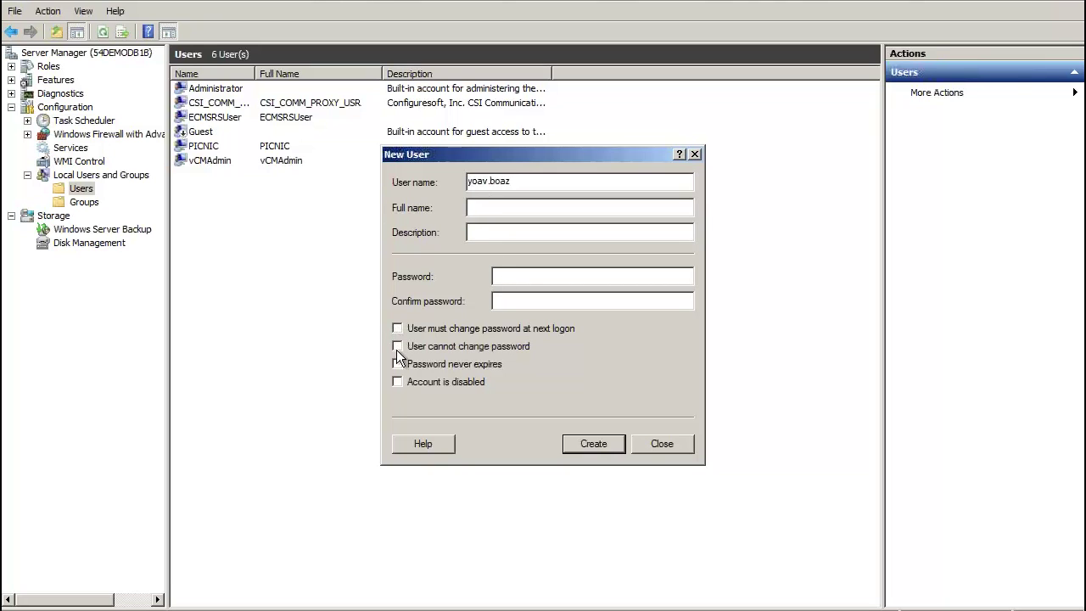
pyautogui.click(397, 363)
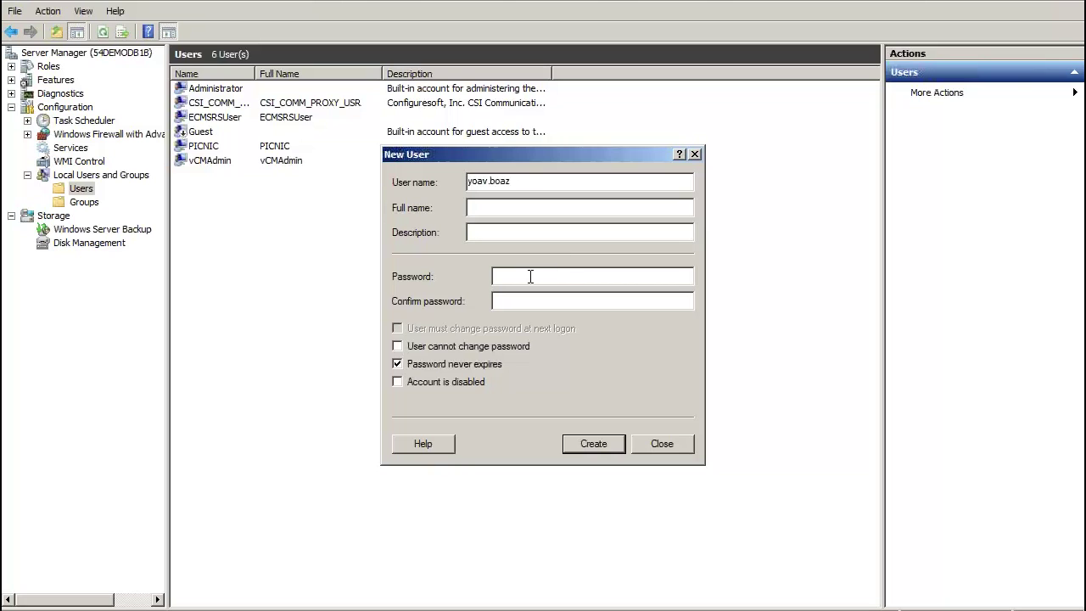
# Enter and confirm the account password, then create the user and close the form.
pyautogui.write('P@ssw0rd')
pyautogui.press('Tab')
pyautogui.click(609, 275)
pyautogui.press('BackSpace')
pyautogui.press('BackSpace')
pyautogui.press('BackSpace')
pyautogui.press('BackSpace')
pyautogui.press('BackSpace')
pyautogui.press('BackSpace')
pyautogui.press('BackSpace')
pyautogui.press('BackSpace')
pyautogui.write('Passw0rd1')
pyautogui.click(583, 302)
pyautogui.write('Passw0rd1')
pyautogui.click(607, 442)
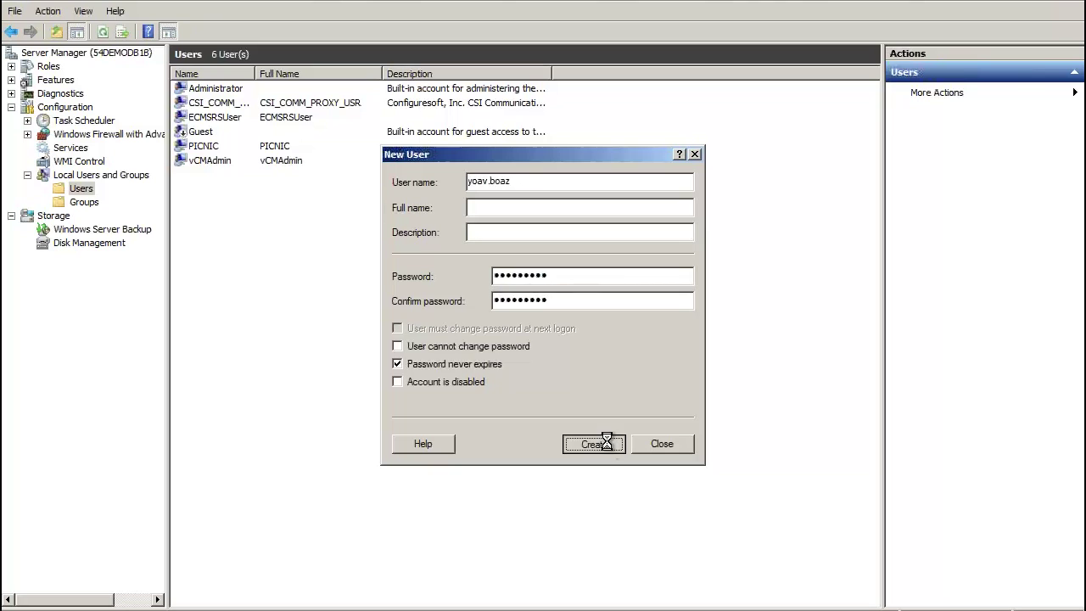
pyautogui.click(678, 447)
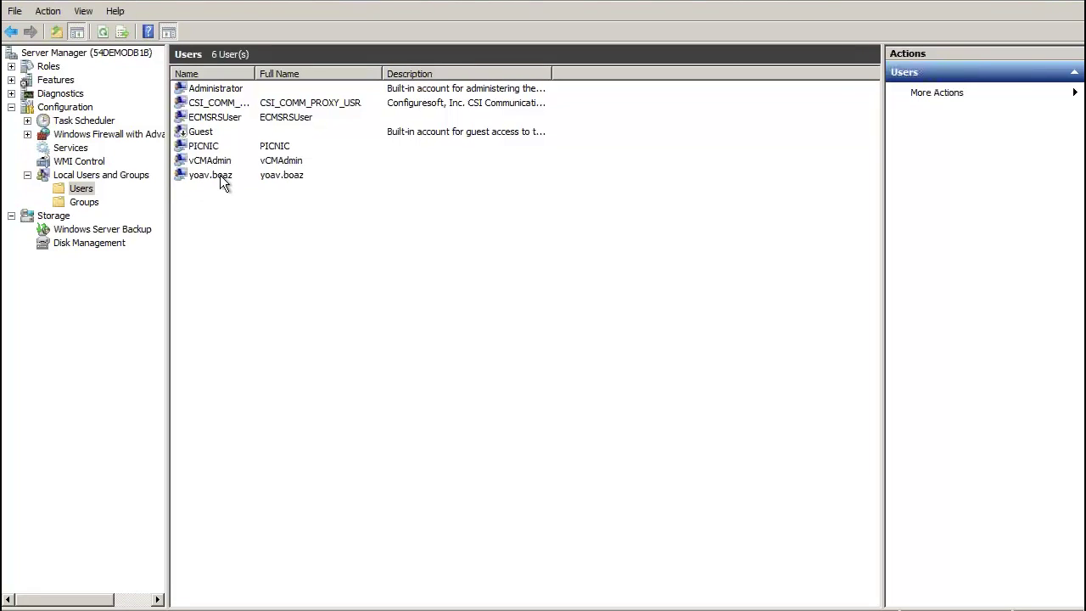
# Add the new user account to the local Administrators group and save the membership.
pyautogui.click(88, 204)
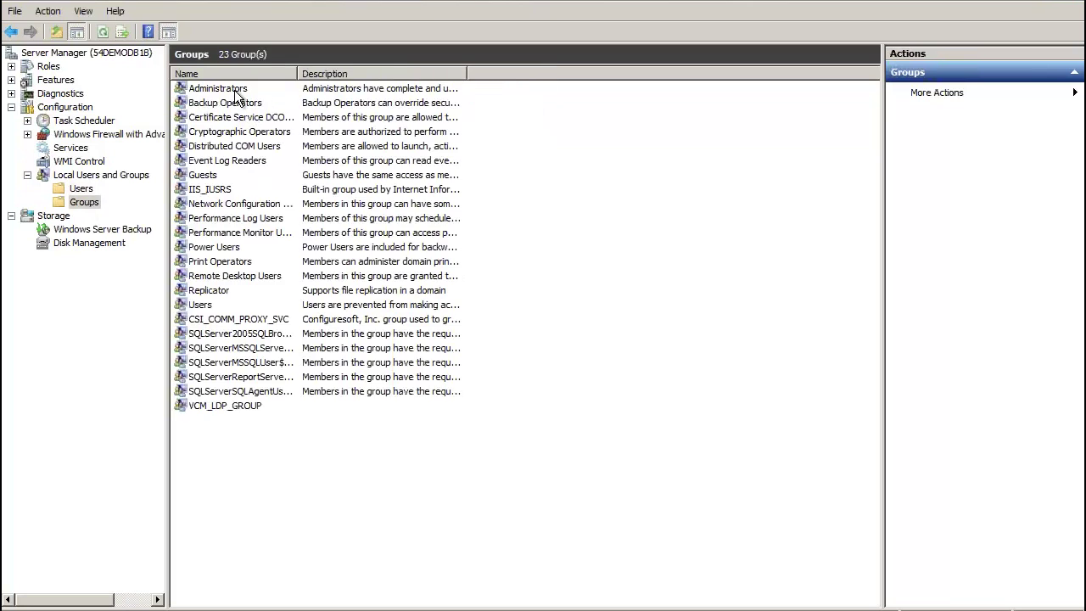
pyautogui.doubleClick(235, 90)
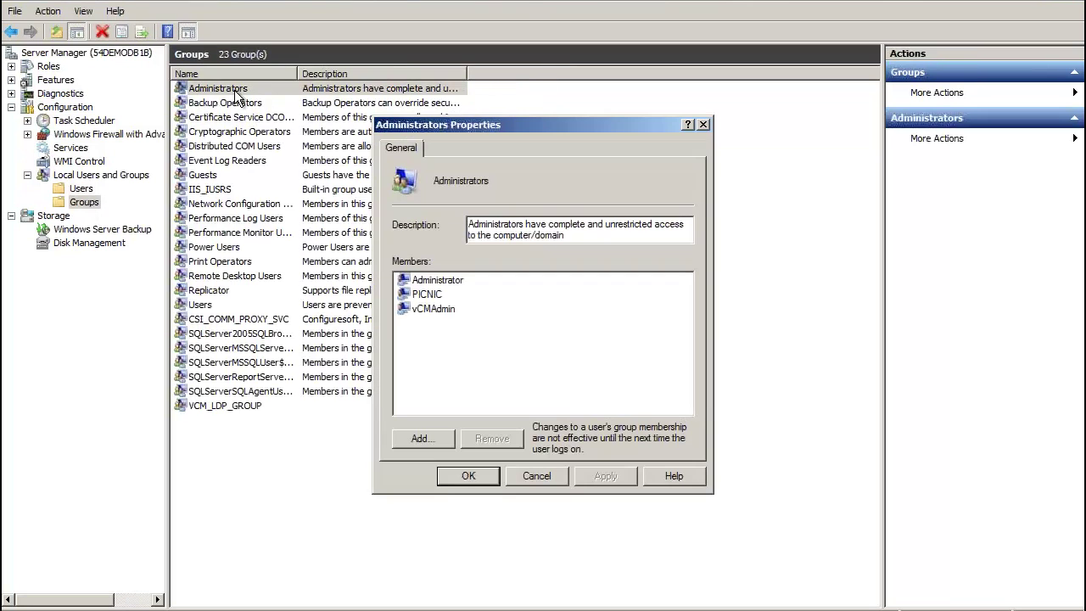
pyautogui.click(422, 439)
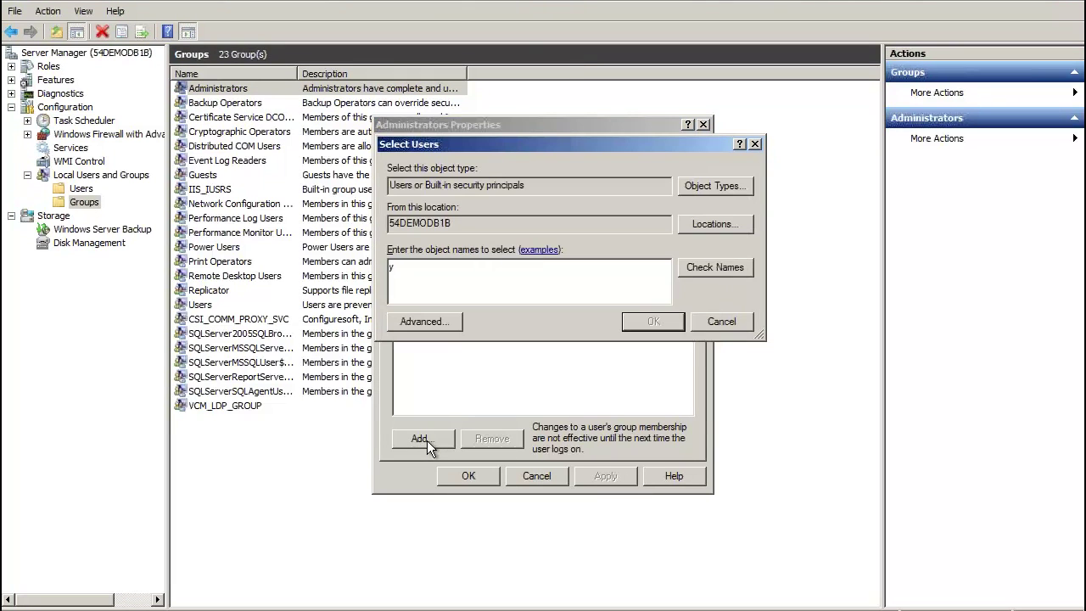
pyautogui.click(734, 265)
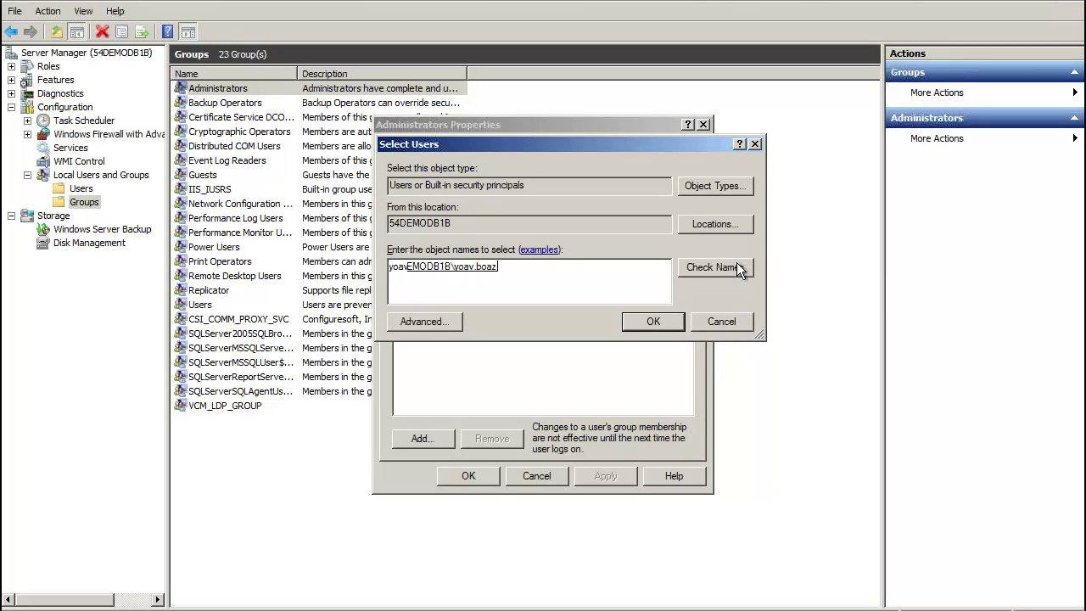
pyautogui.click(647, 321)
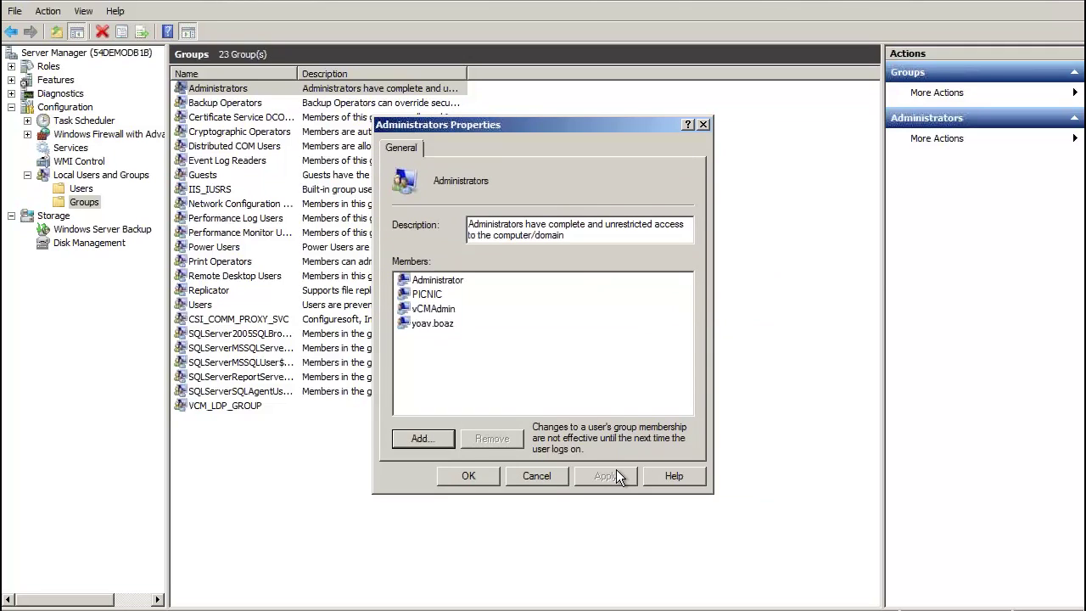
pyautogui.click(475, 476)
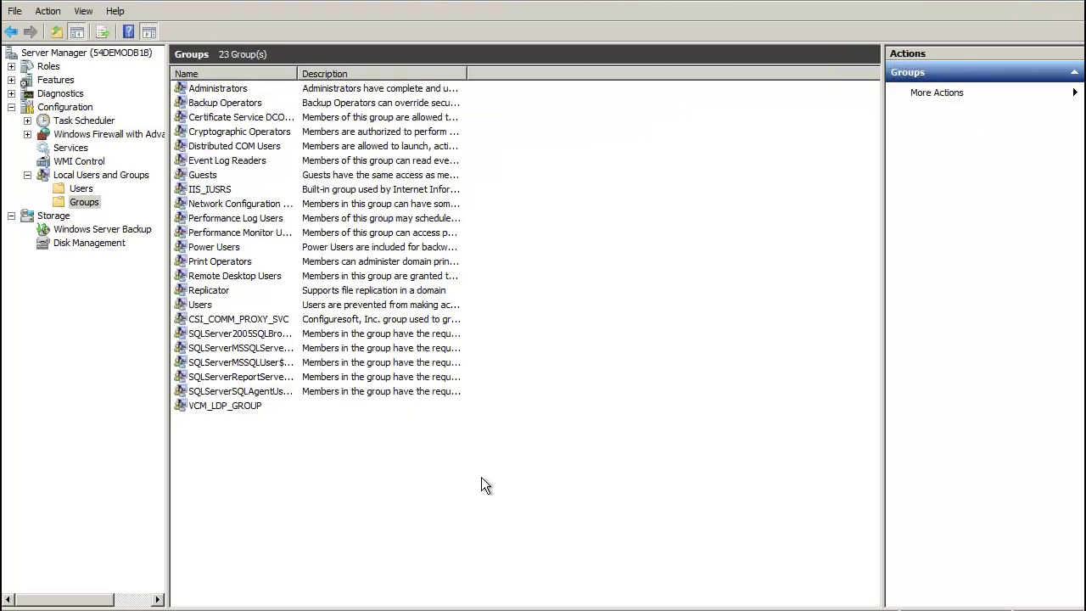
# Open the Windows Firewall service's Log On settings and select the new local user account.
pyautogui.click(70, 150)
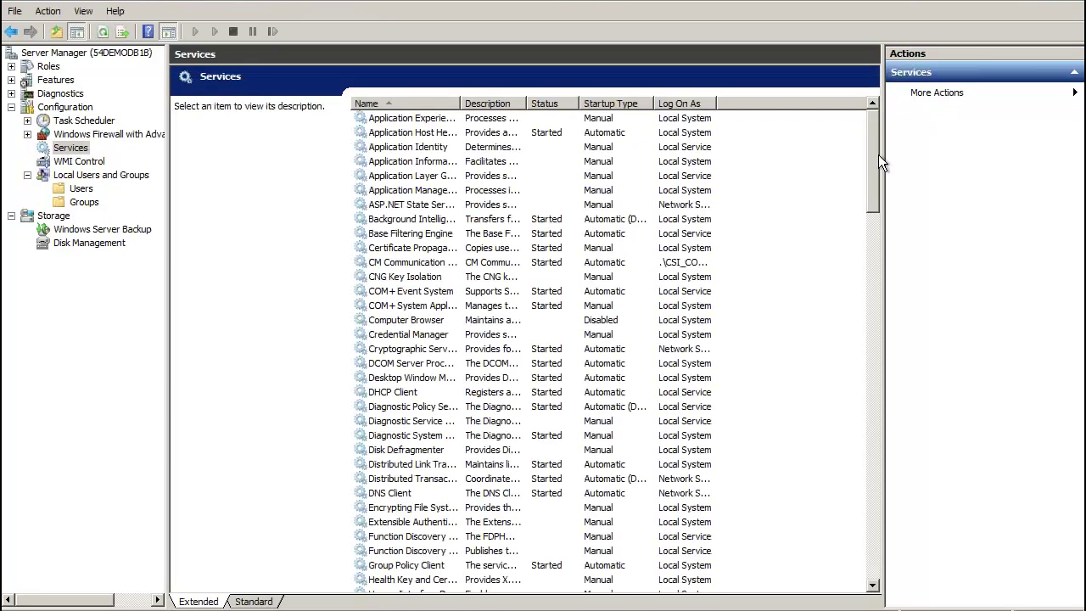
pyautogui.moveTo(872, 205); pyautogui.dragTo(877, 499)
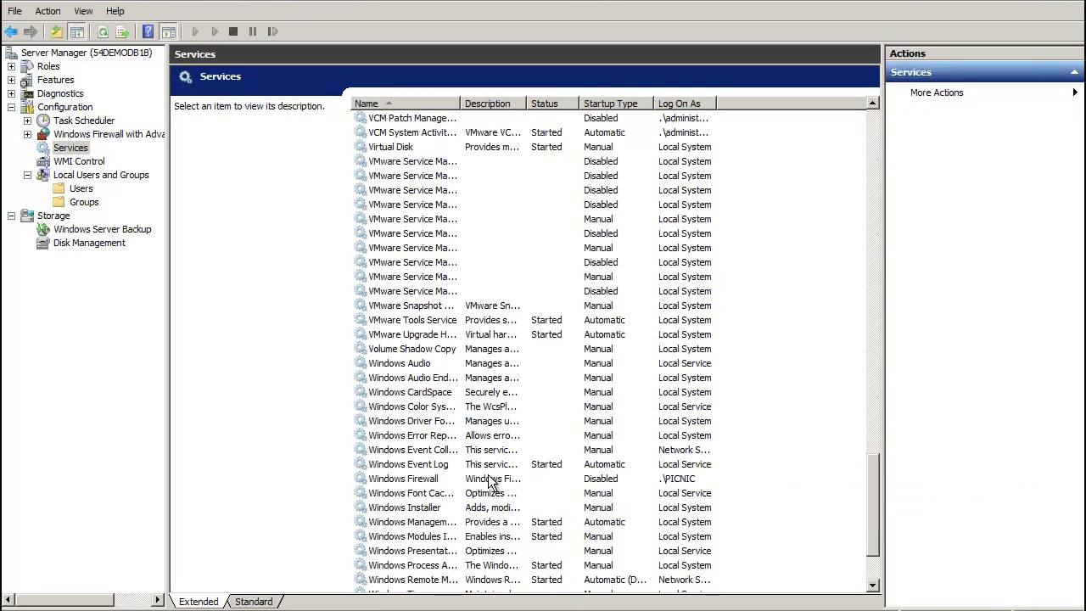
pyautogui.doubleClick(486, 478)
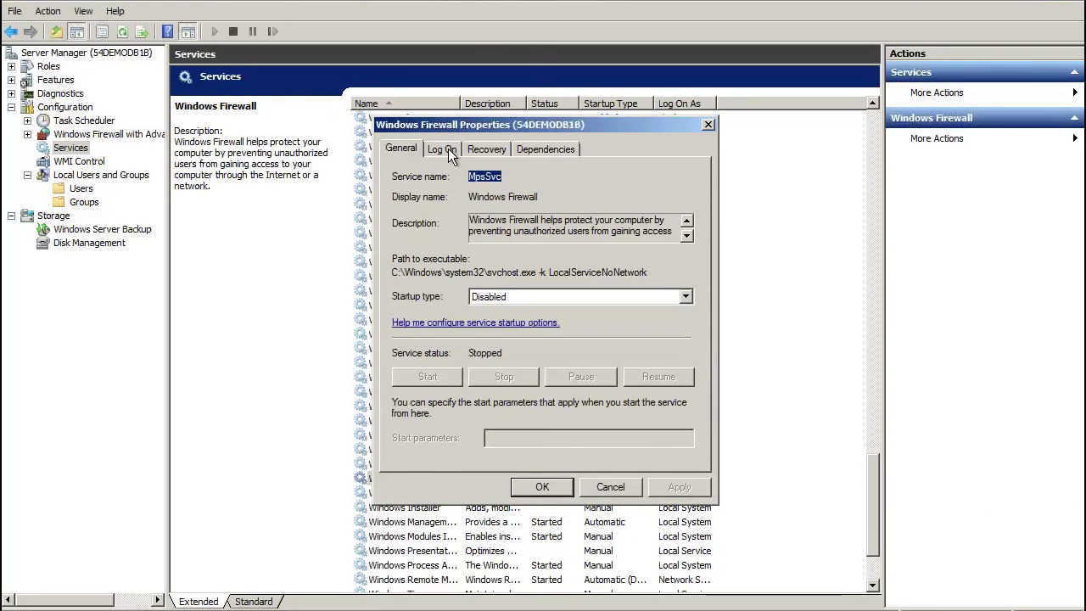
pyautogui.click(448, 148)
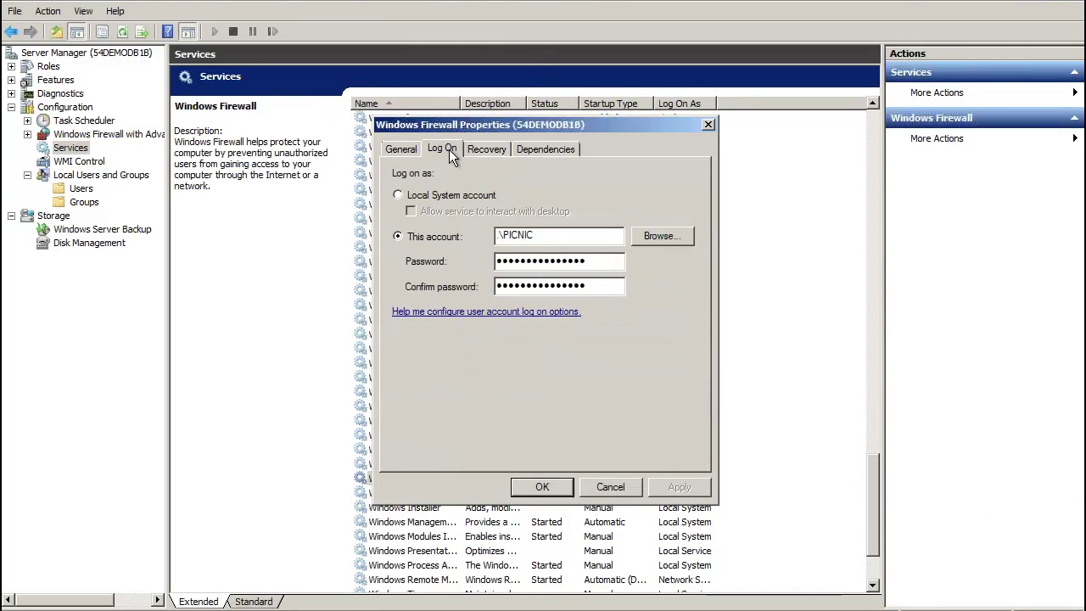
pyautogui.click(667, 235)
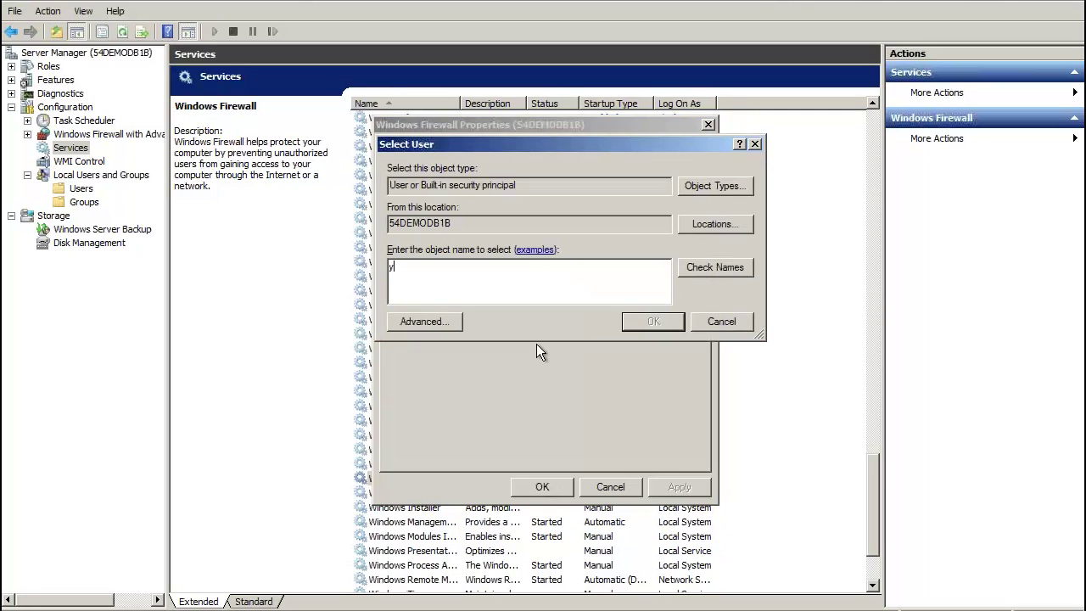
pyautogui.click(737, 265)
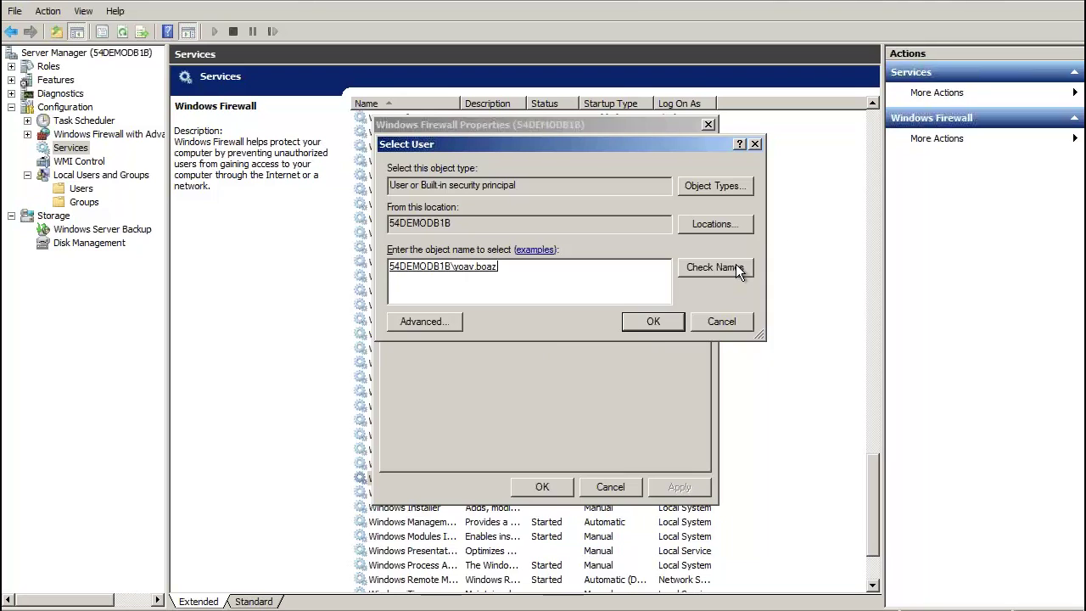
pyautogui.click(652, 322)
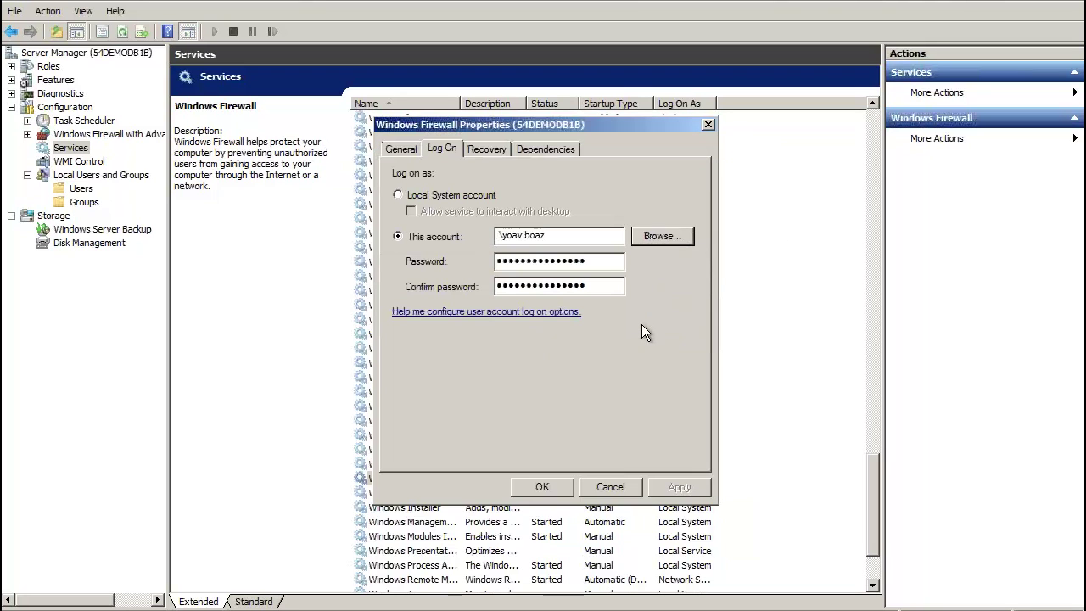
# Enter the account's new password, apply it, acknowledge the log-on right notice, and save.
pyautogui.click(604, 266)
pyautogui.press('BackSpace')
pyautogui.press('BackSpace')
pyautogui.press('BackSpace')
pyautogui.press('BackSpace')
pyautogui.press('BackSpace')
pyautogui.press('BackSpace')
pyautogui.press('BackSpace')
pyautogui.press('BackSpace')
pyautogui.press('BackSpace')
pyautogui.press('BackSpace')
pyautogui.press('BackSpace')
pyautogui.press('BackSpace')
pyautogui.press('BackSpace')
pyautogui.press('BackSpace')
pyautogui.press('BackSpace')
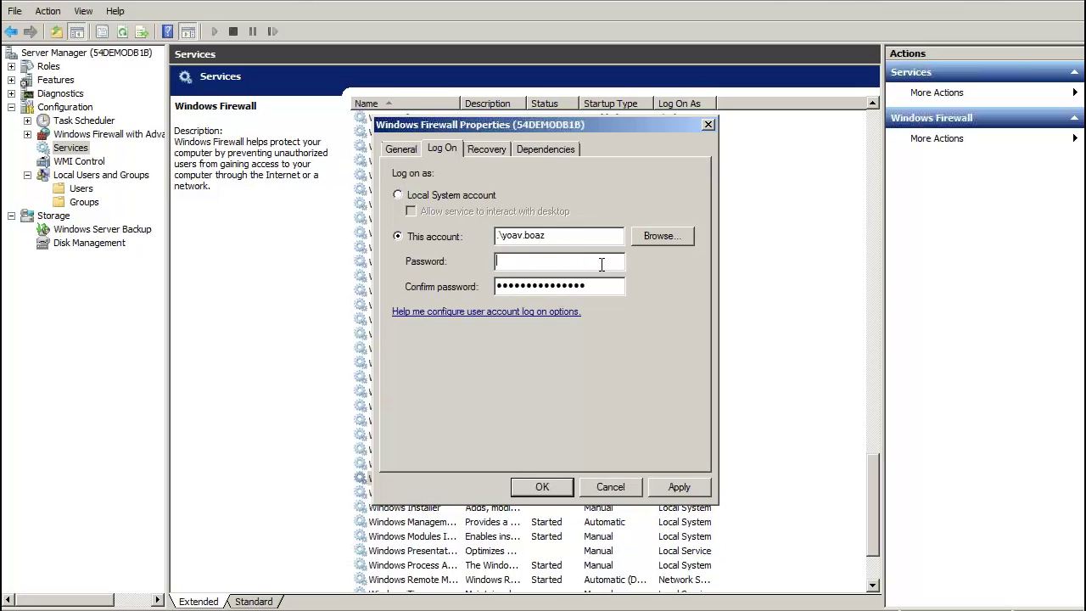
pyautogui.write('•••••••••')
pyautogui.click(615, 286)
pyautogui.press('BackSpace')
pyautogui.press('BackSpace')
pyautogui.press('BackSpace')
pyautogui.press('BackSpace')
pyautogui.press('BackSpace')
pyautogui.press('BackSpace')
pyautogui.press('BackSpace')
pyautogui.press('BackSpace')
pyautogui.press('BackSpace')
pyautogui.press('BackSpace')
pyautogui.press('BackSpace')
pyautogui.press('BackSpace')
pyautogui.press('BackSpace')
pyautogui.press('BackSpace')
pyautogui.press('BackSpace')
pyautogui.write('•••••••••')
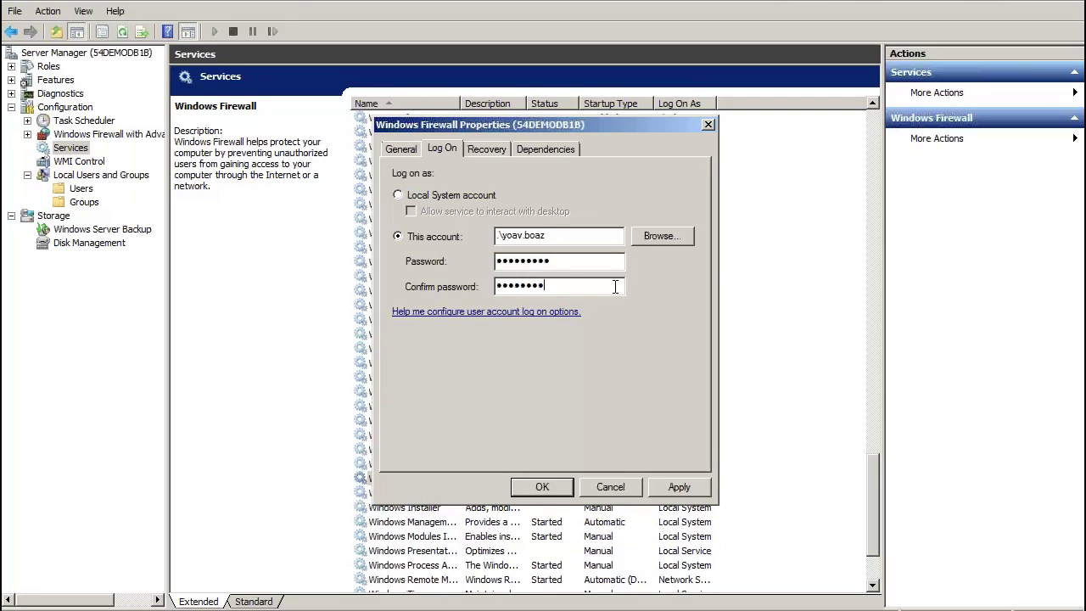
pyautogui.click(689, 480)
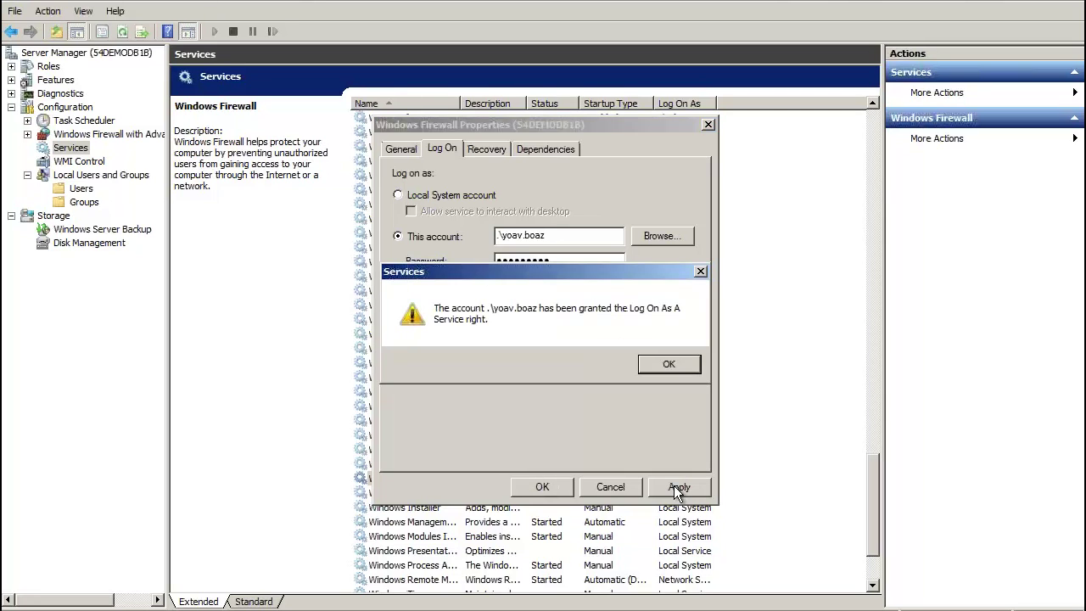
pyautogui.click(671, 361)
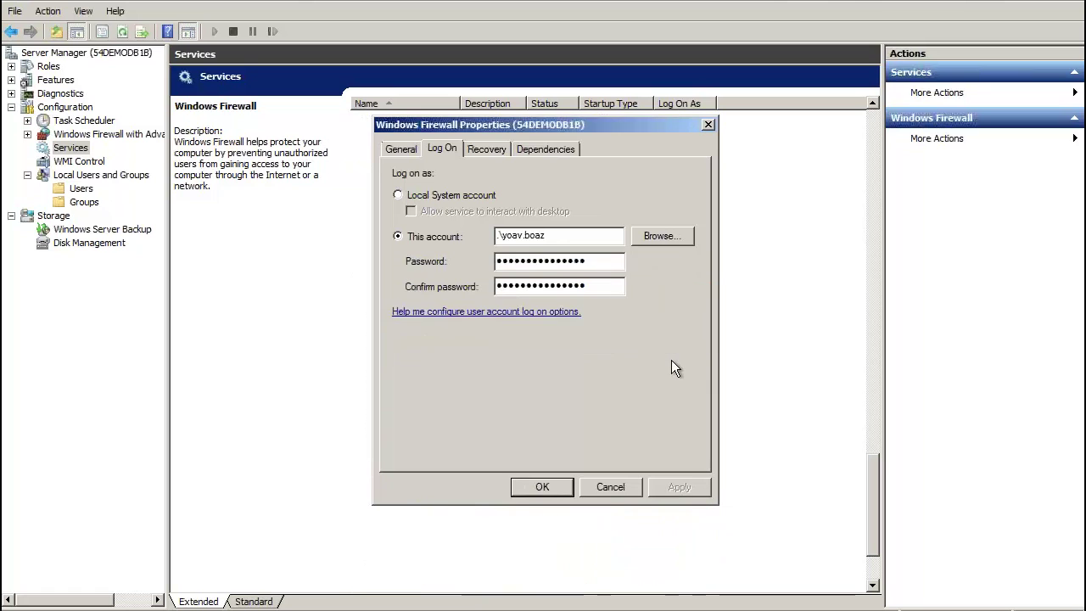
pyautogui.click(552, 484)
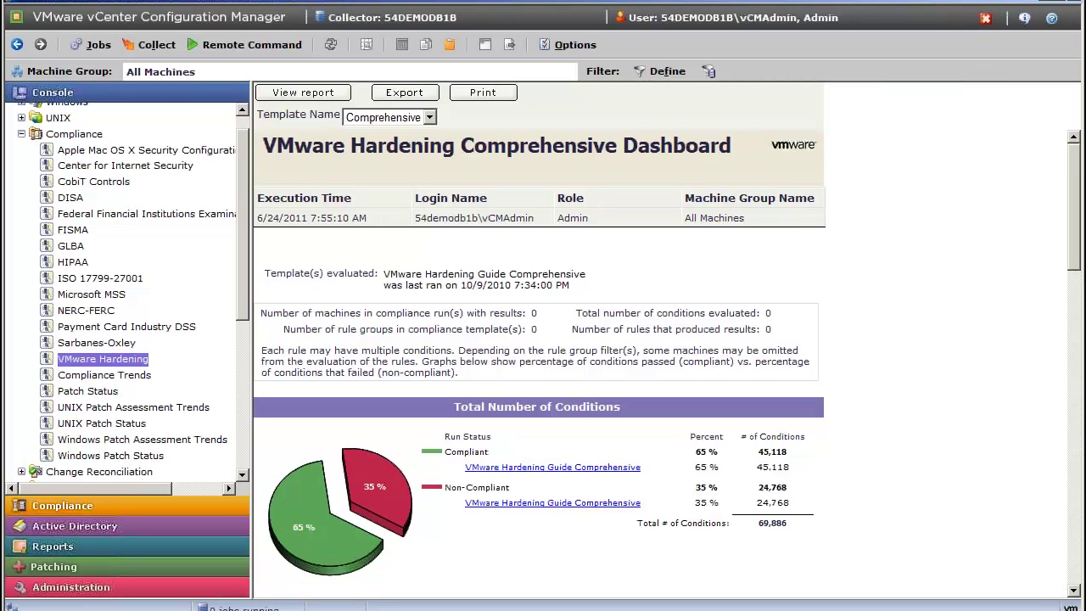
# Cancel a started collection, expand Windows Operating System and Security, and open Local Accounts.
pyautogui.click(155, 49)
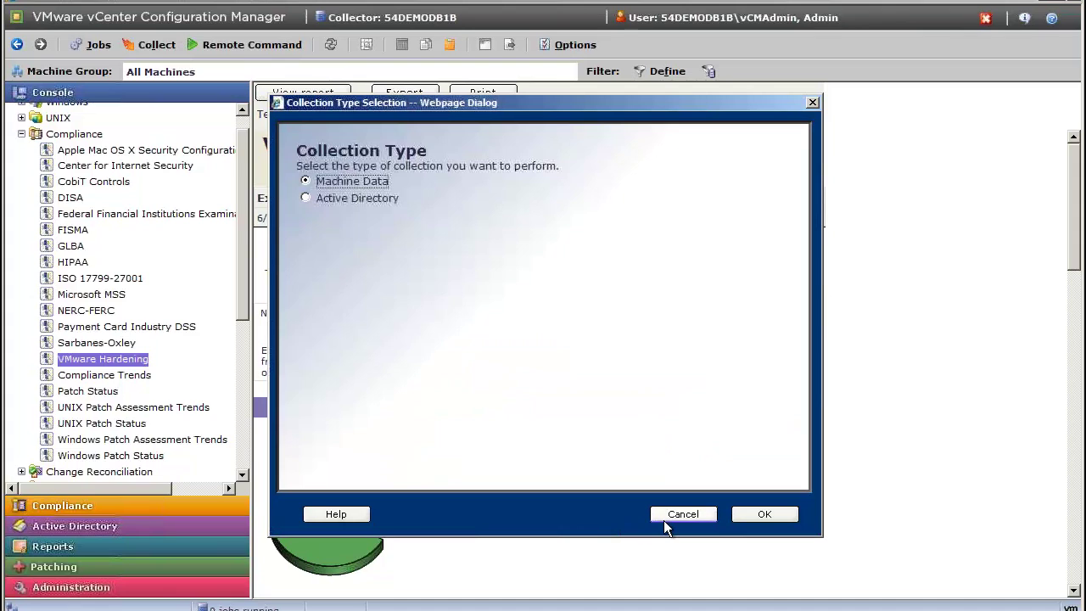
pyautogui.click(664, 520)
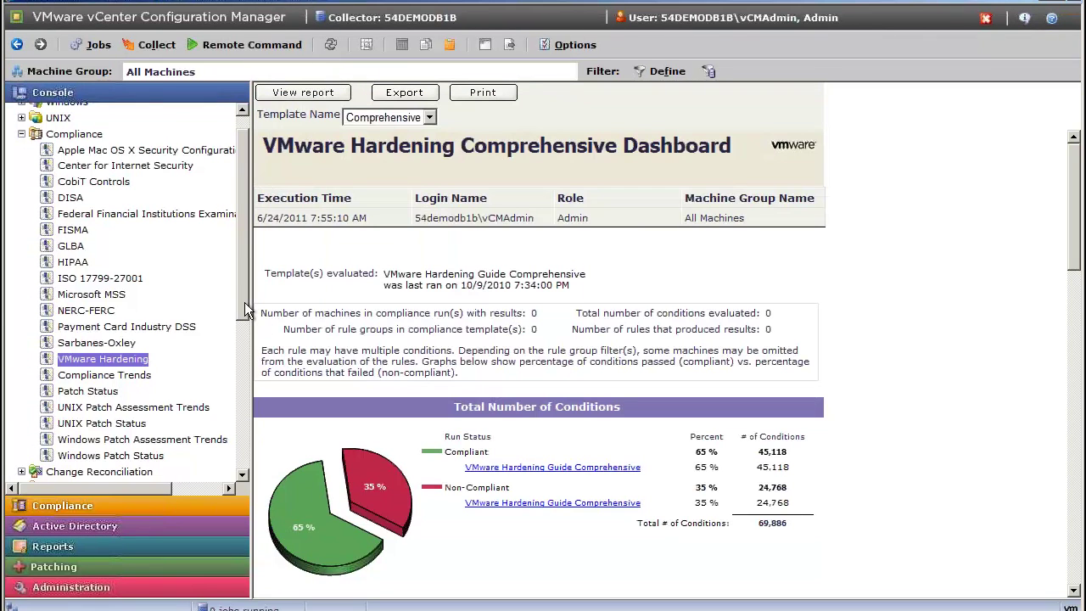
pyautogui.moveTo(244, 335); pyautogui.dragTo(252, 471)
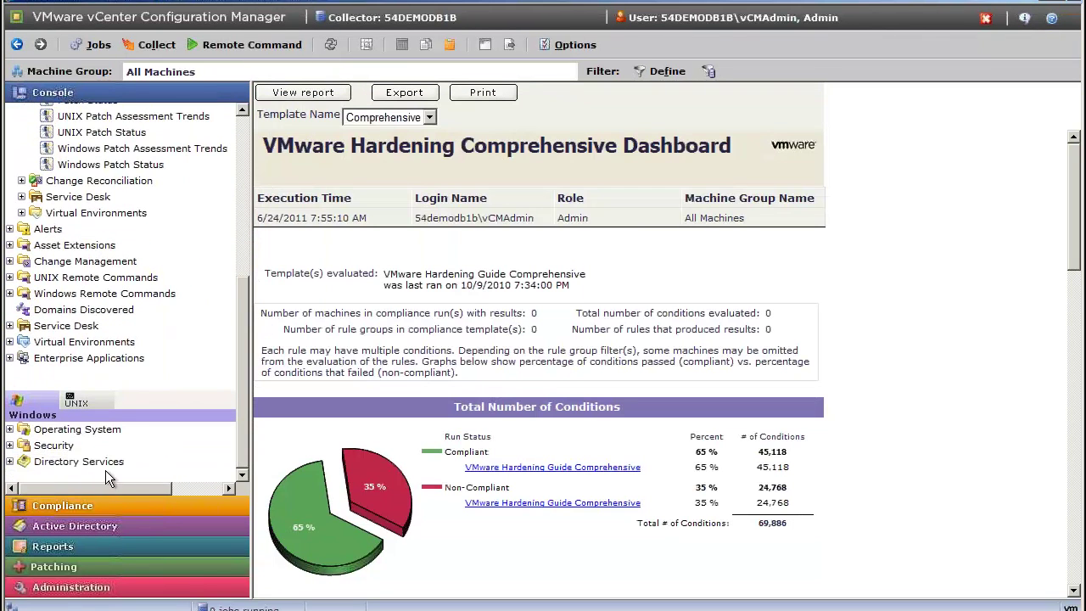
pyautogui.click(10, 430)
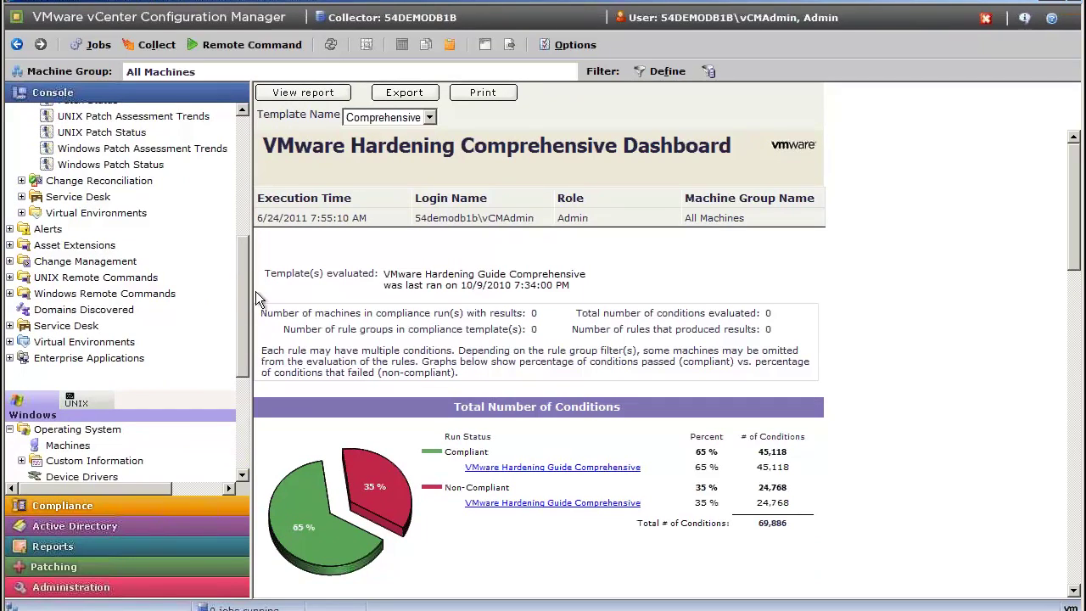
pyautogui.moveTo(239, 287); pyautogui.dragTo(245, 391)
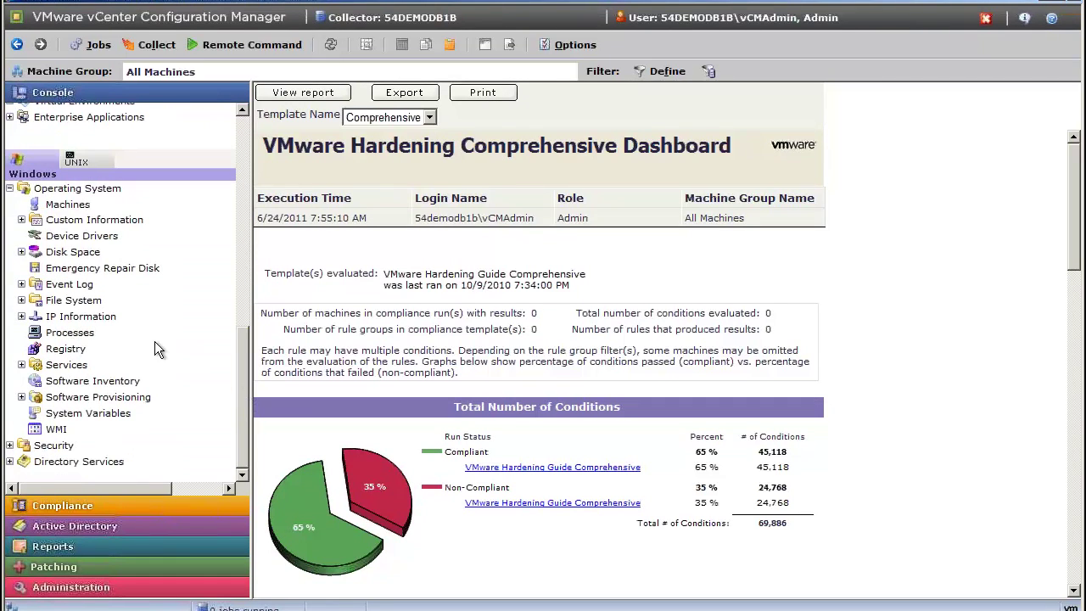
pyautogui.click(10, 445)
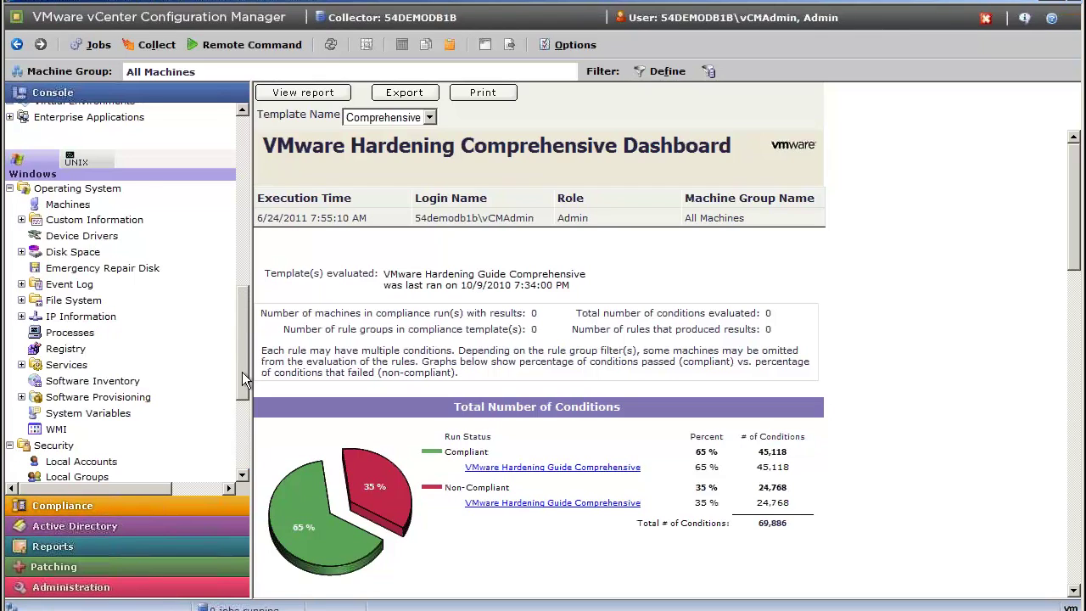
pyautogui.moveTo(242, 371); pyautogui.dragTo(245, 408)
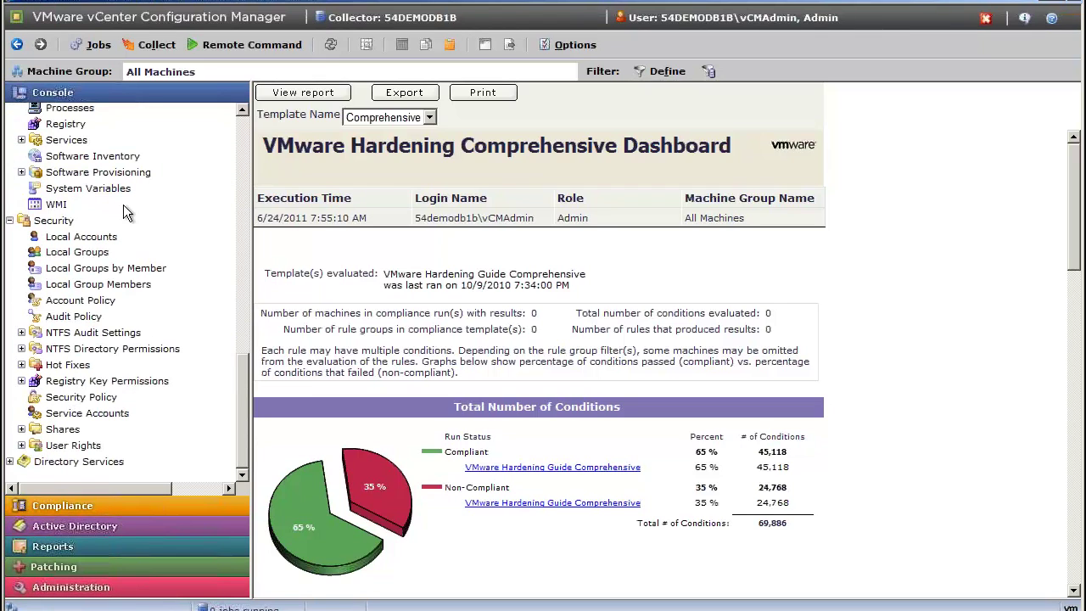
pyautogui.click(81, 240)
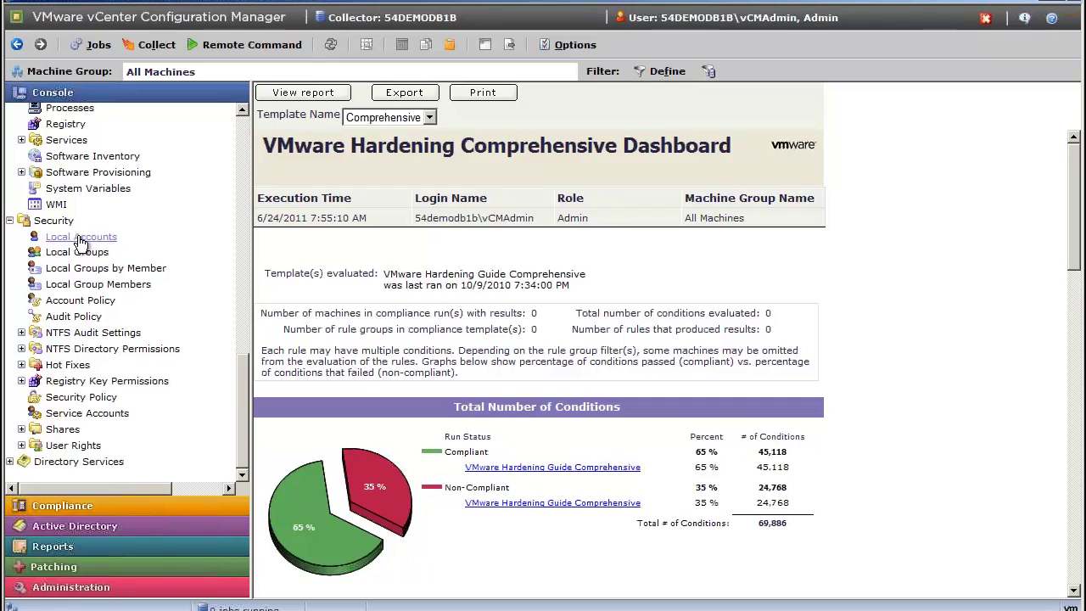
pyautogui.click(77, 238)
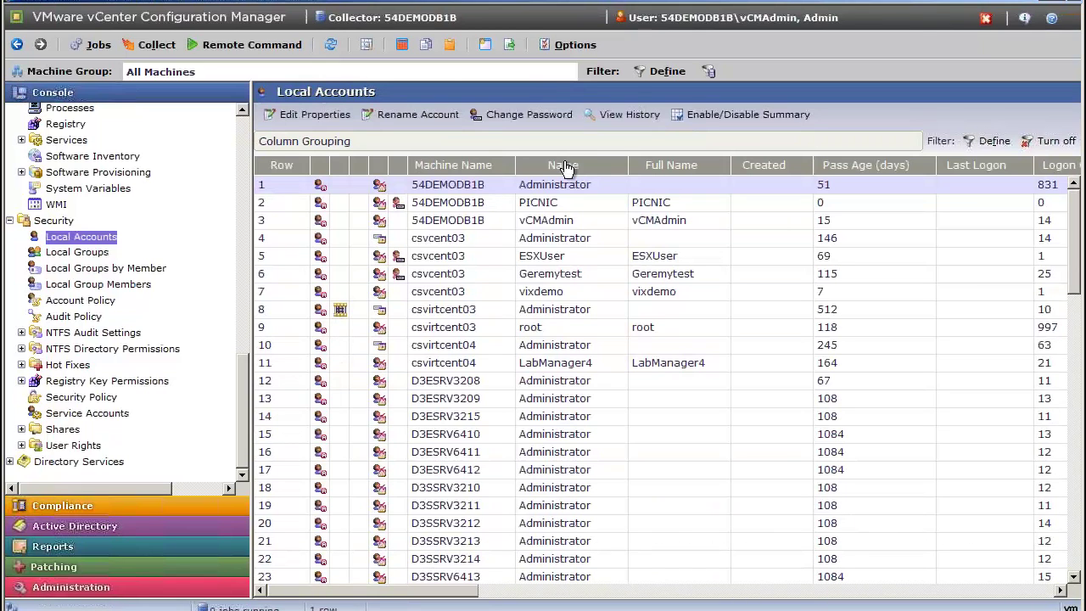
# Group the Local Accounts grid by the Name column.
pyautogui.moveTo(567, 169); pyautogui.dragTo(493, 137)
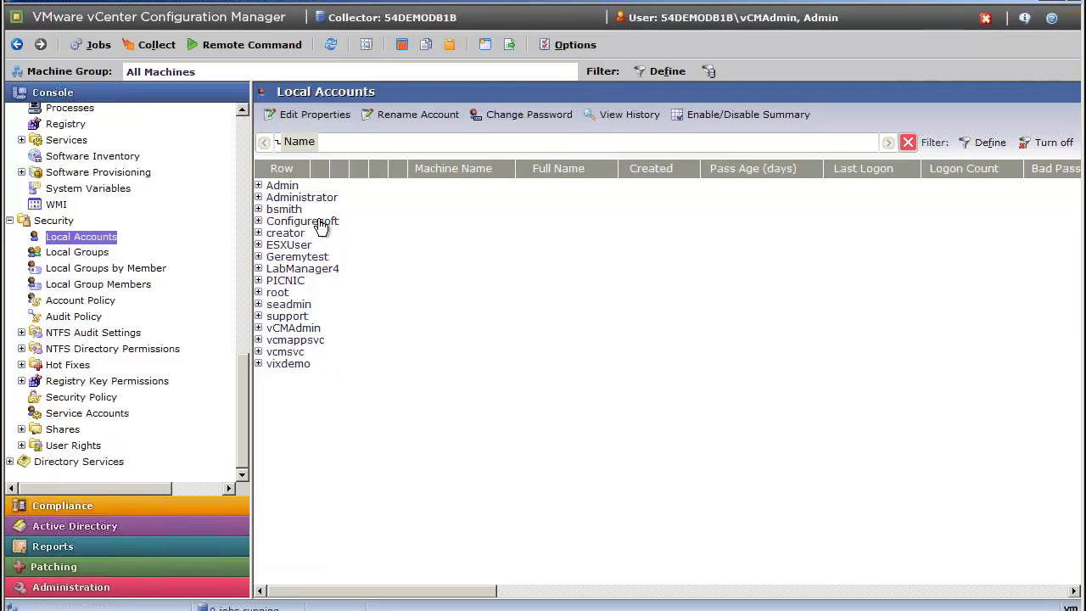
pyautogui.click(168, 51)
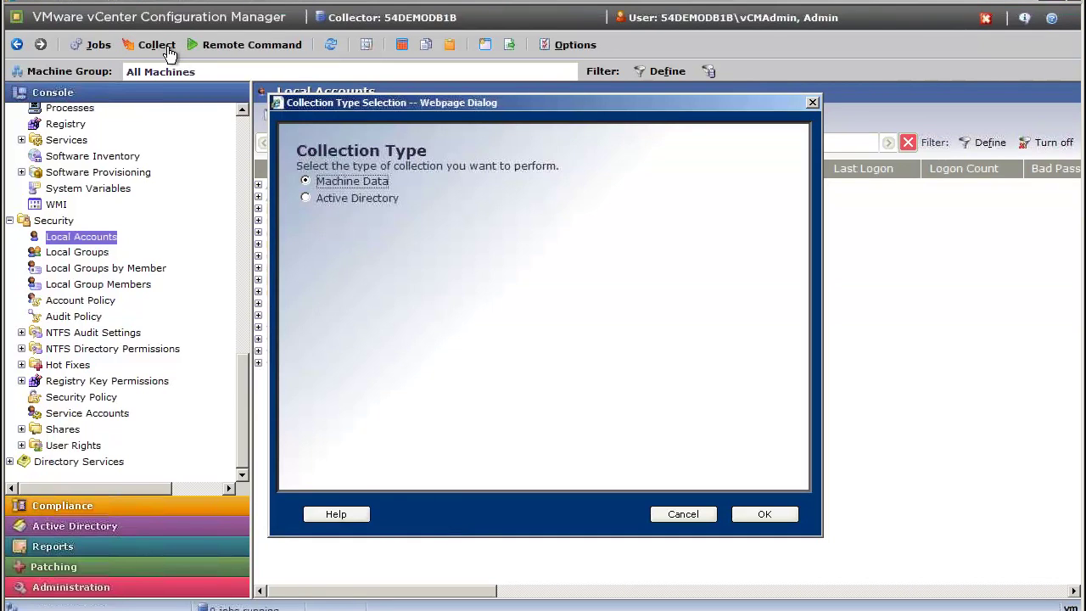
# Choose a Machine Data collection and add 54DEMODB1B to the selected machines.
pyautogui.click(779, 514)
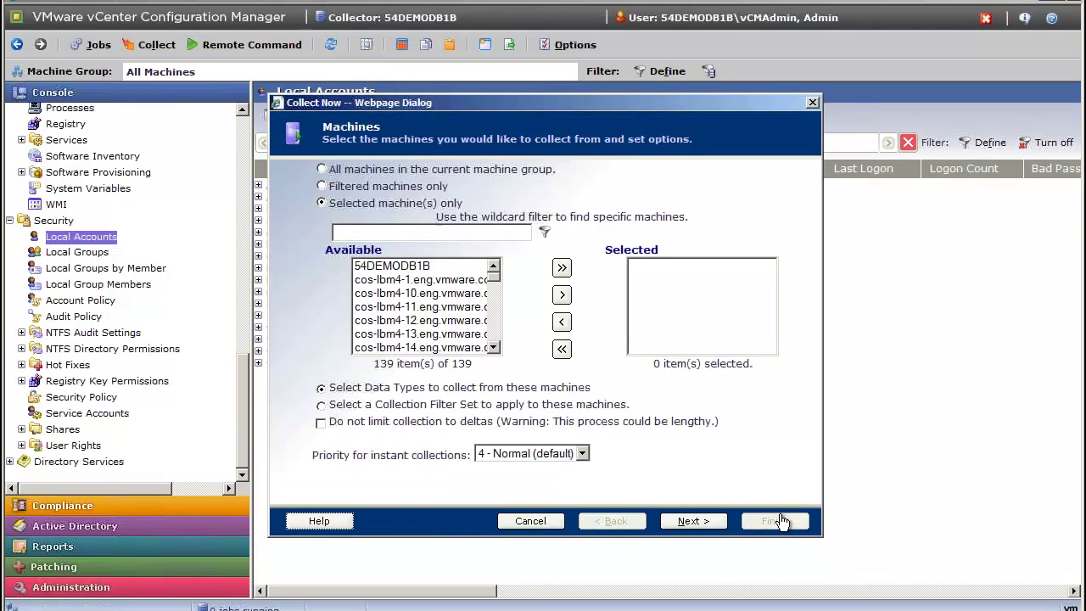
pyautogui.click(461, 268)
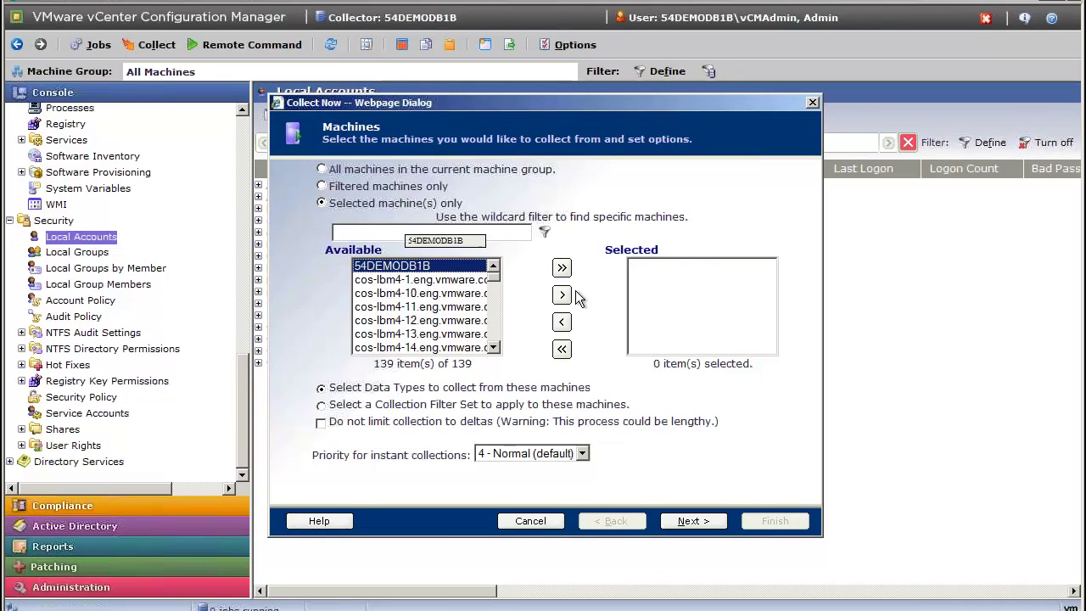
pyautogui.click(562, 295)
pyautogui.click(702, 523)
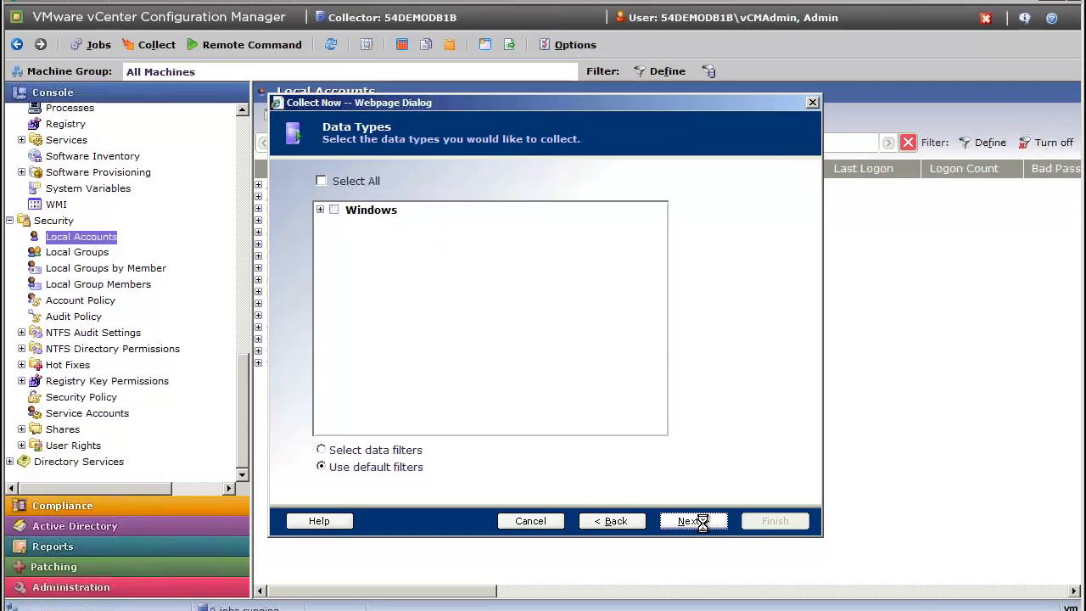
# Include the Windows Accounts, Groups and Services data types and launch the collection.
pyautogui.click(321, 210)
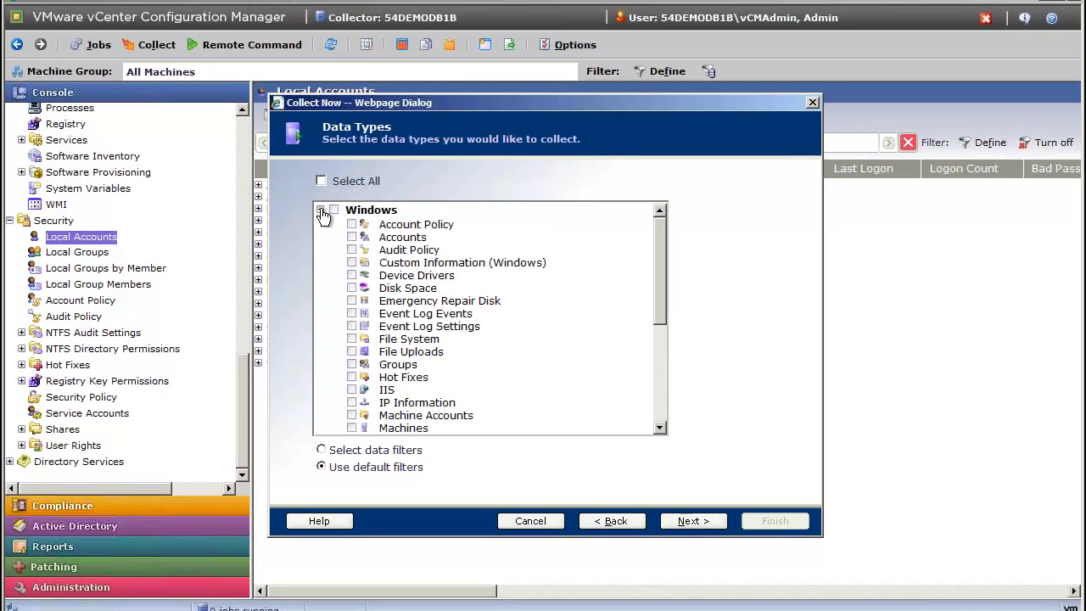
pyautogui.click(351, 238)
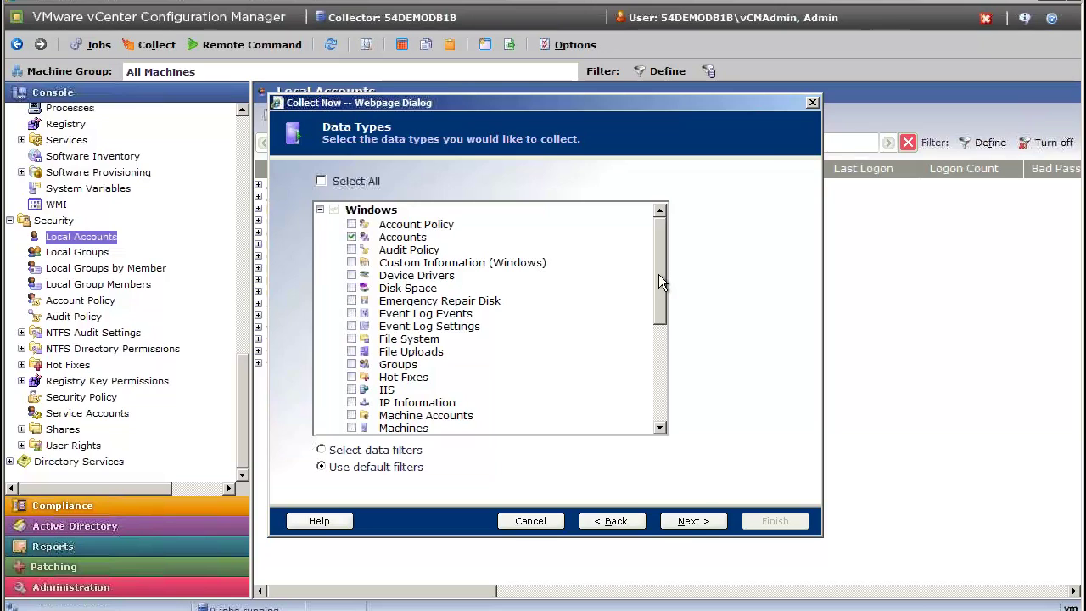
pyautogui.moveTo(659, 274); pyautogui.dragTo(656, 286)
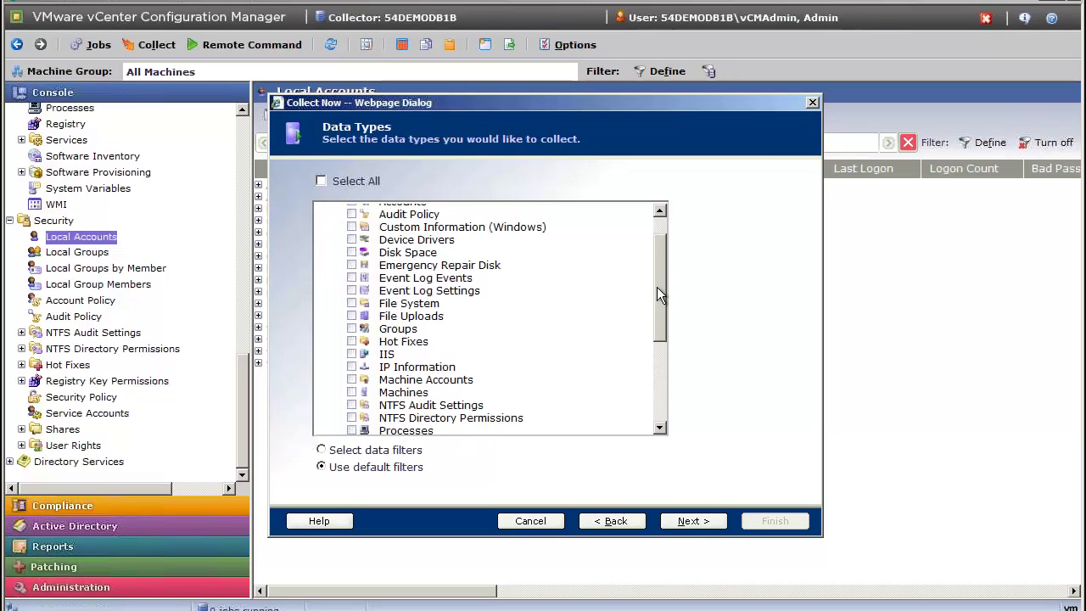
pyautogui.click(351, 329)
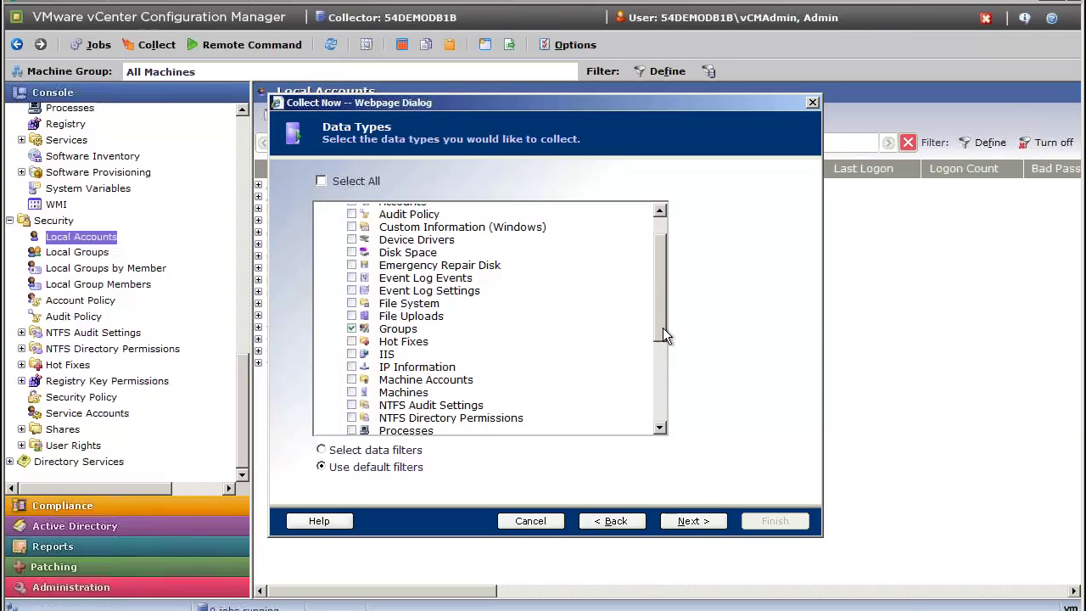
pyautogui.moveTo(660, 322); pyautogui.dragTo(658, 386)
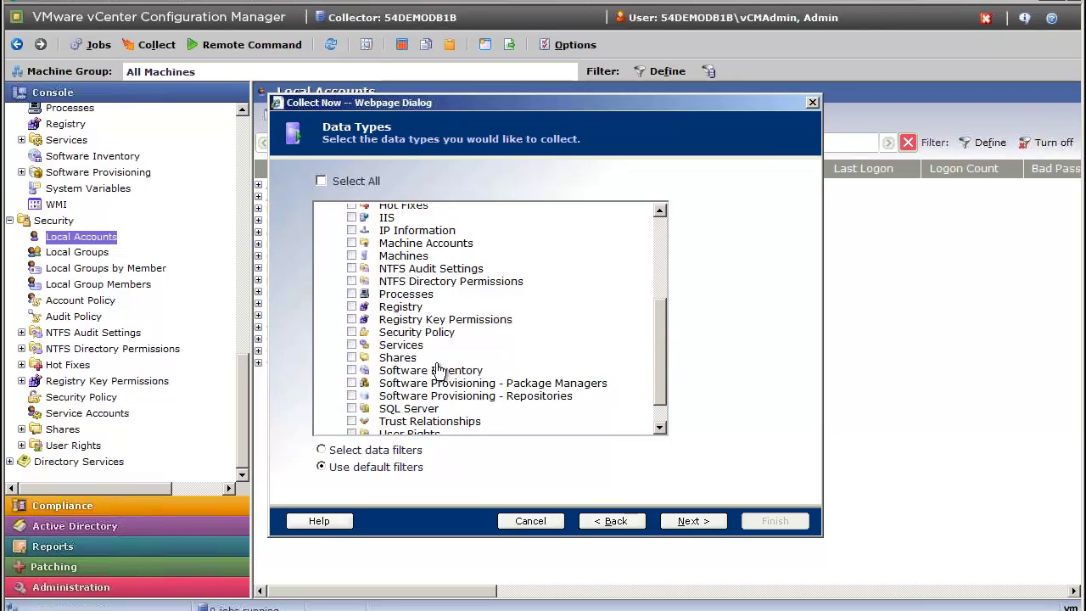
pyautogui.click(351, 345)
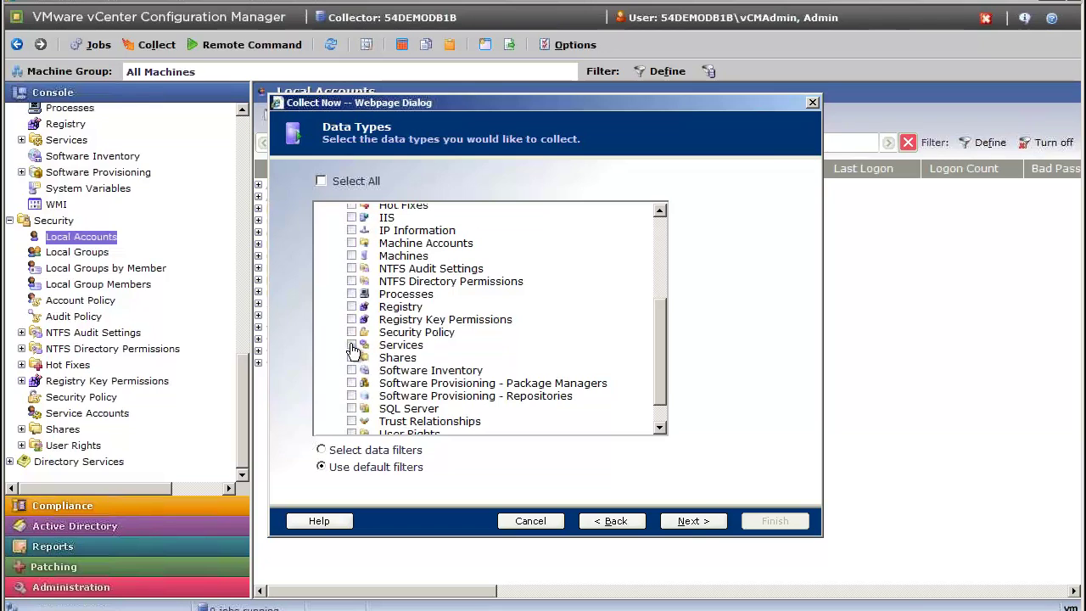
pyautogui.click(703, 517)
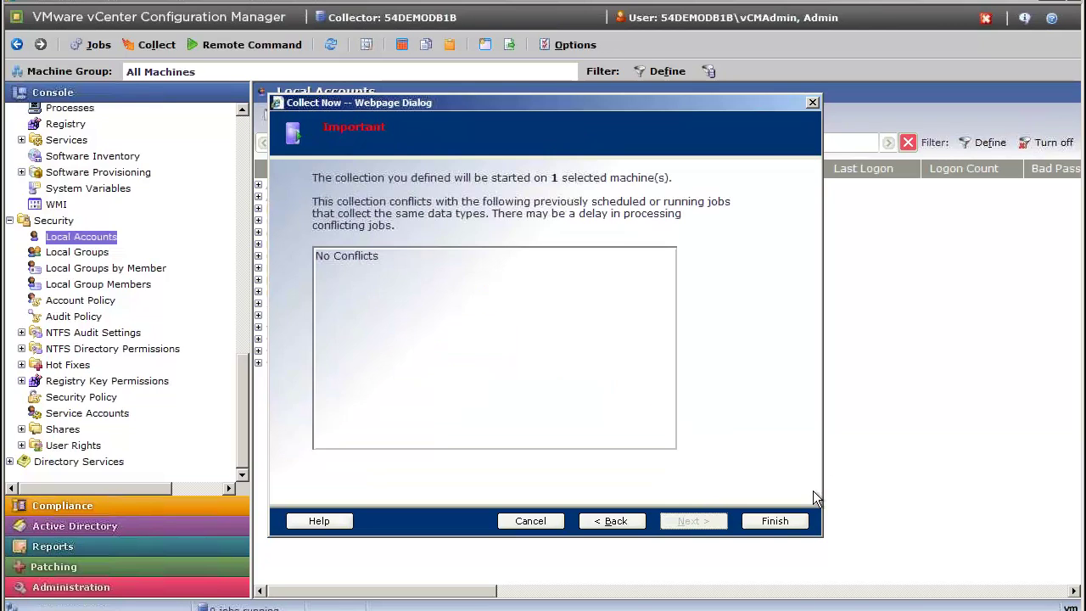
pyautogui.click(772, 524)
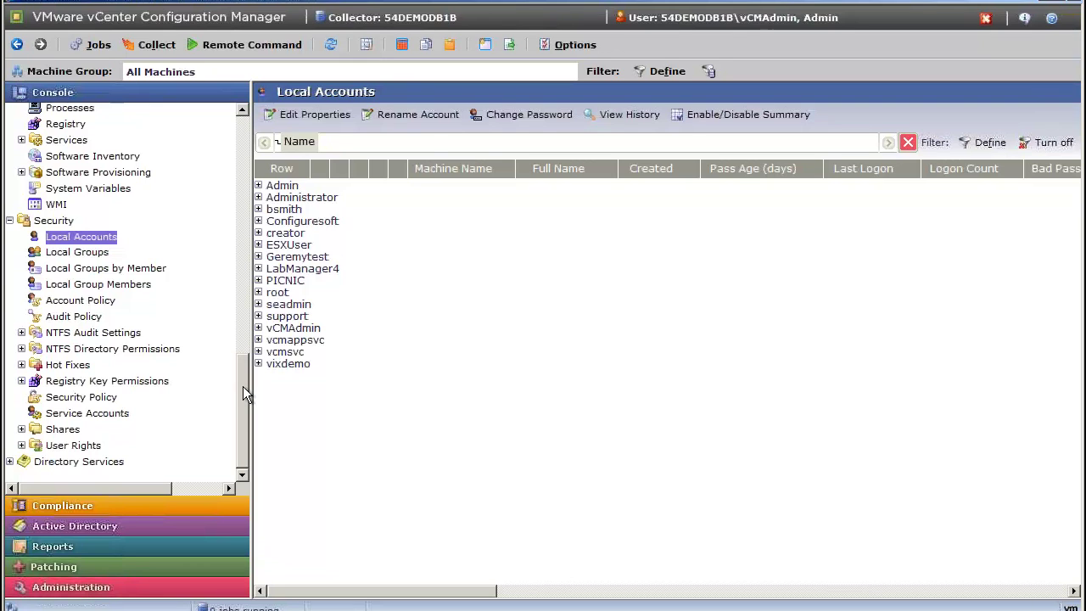
pyautogui.moveTo(243, 383); pyautogui.dragTo(243, 253)
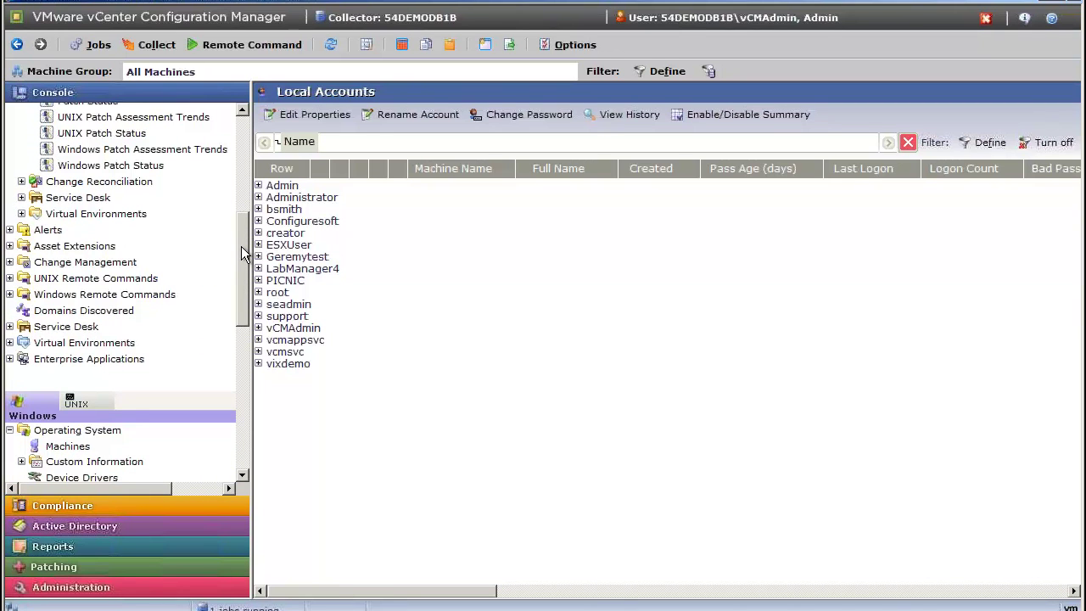
pyautogui.click(83, 44)
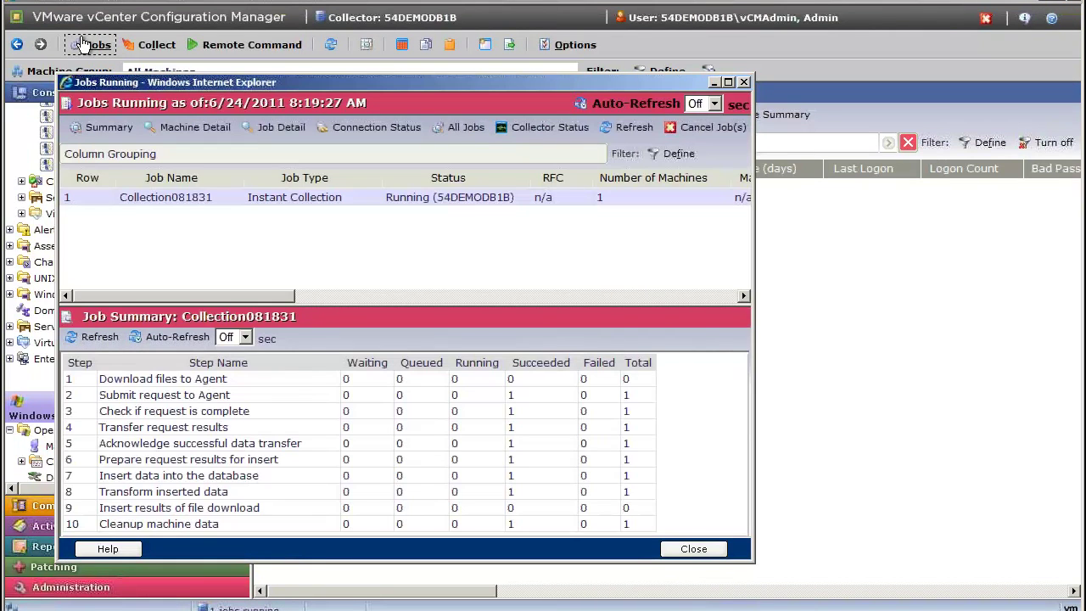
pyautogui.click(692, 548)
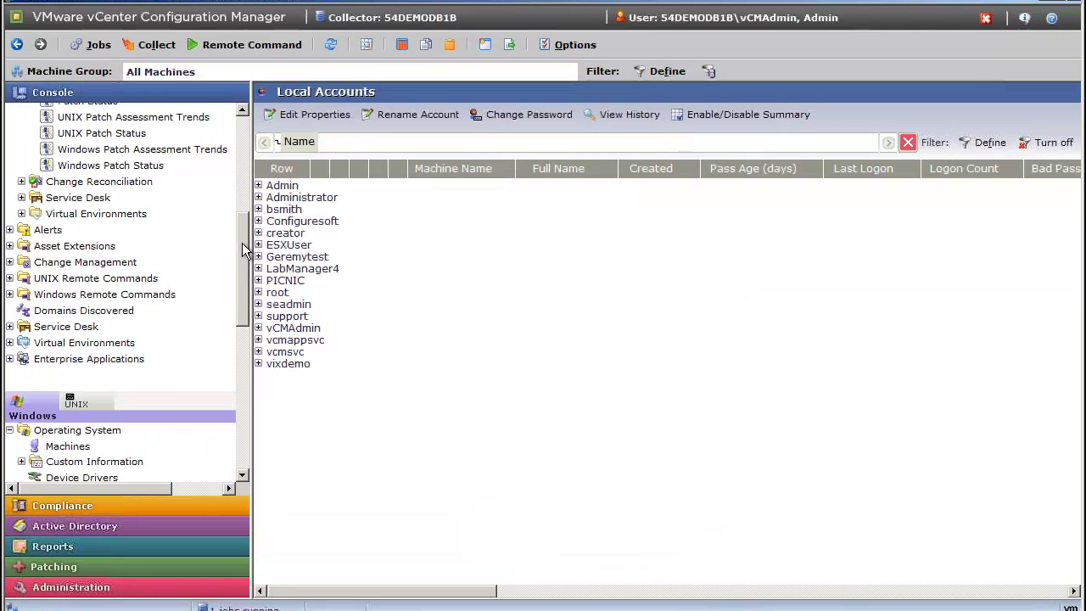
pyautogui.moveTo(242, 242)
pyautogui.mouseDown()
pyautogui.moveTo(243, 174)
pyautogui.moveTo(245, 253)
pyautogui.mouseUp()
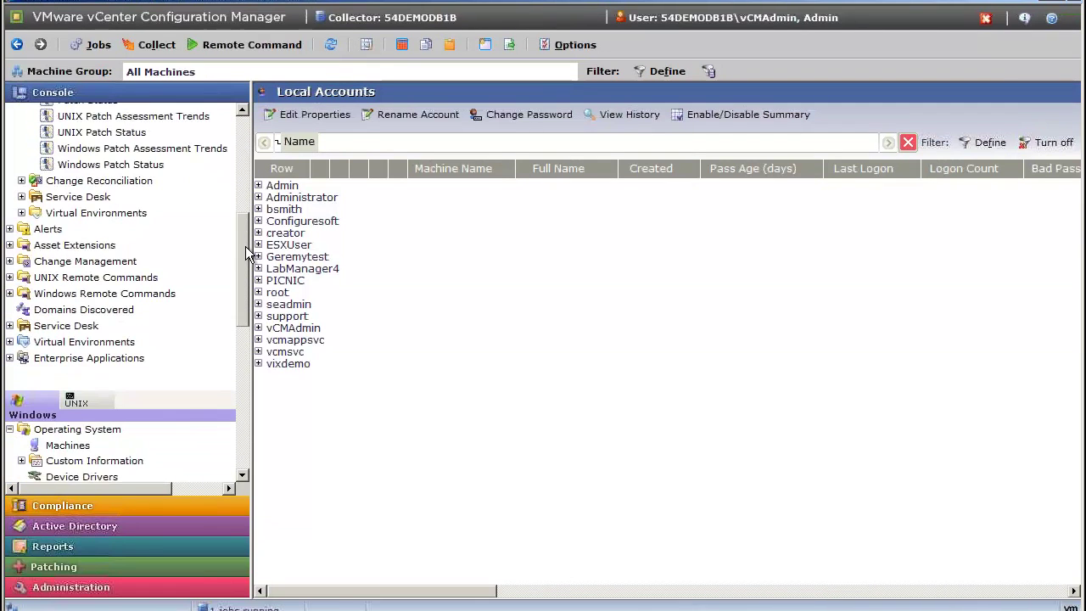
# Expand Change Management's Non VCM and VCM Initiated groups and list Non VCM changes By Date.
pyautogui.click(10, 244)
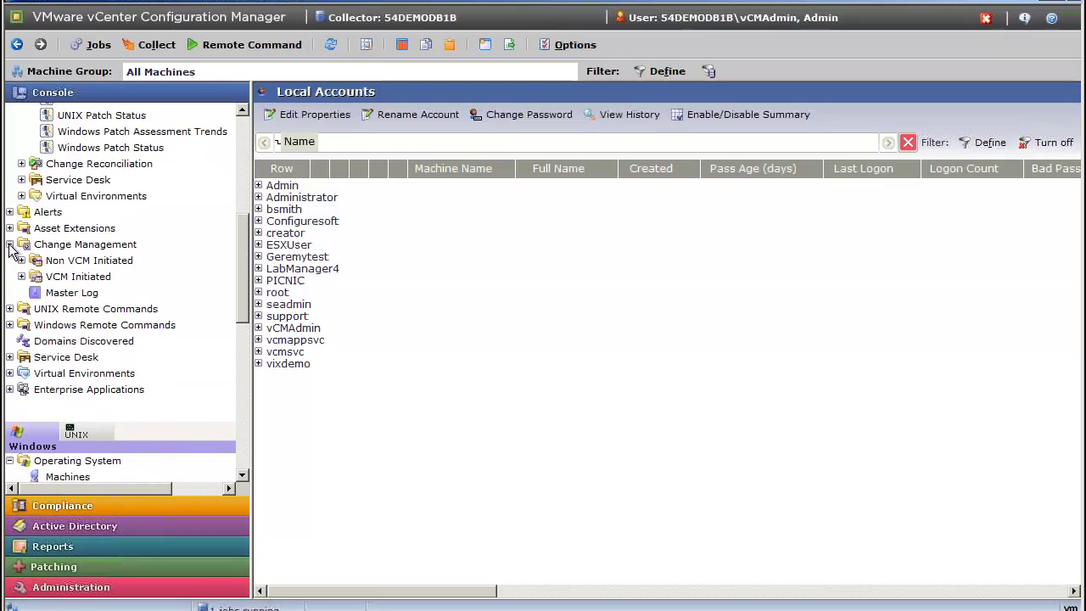
pyautogui.click(21, 261)
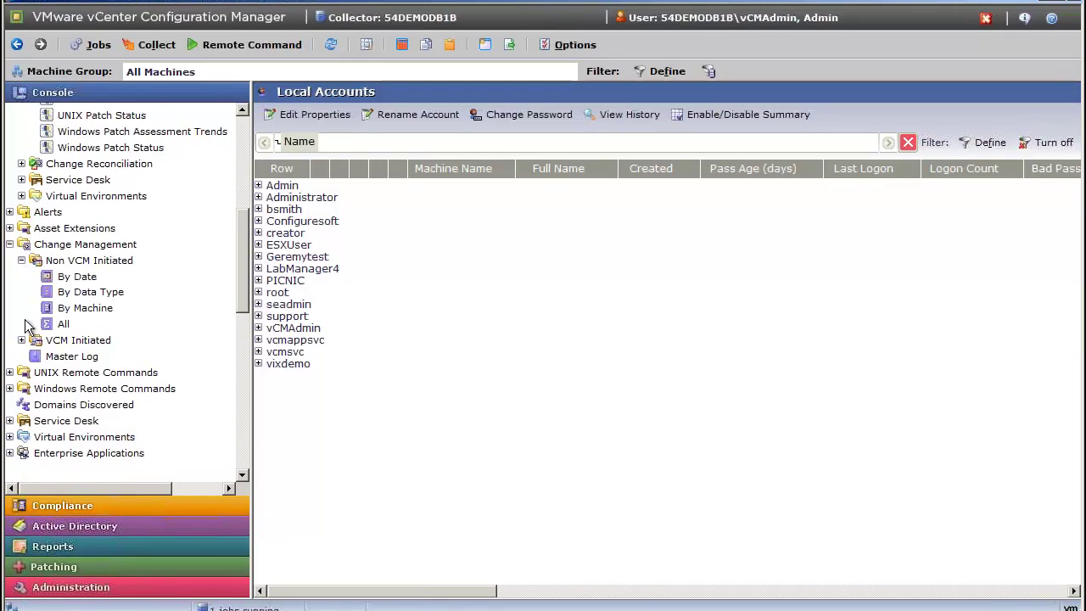
pyautogui.click(21, 340)
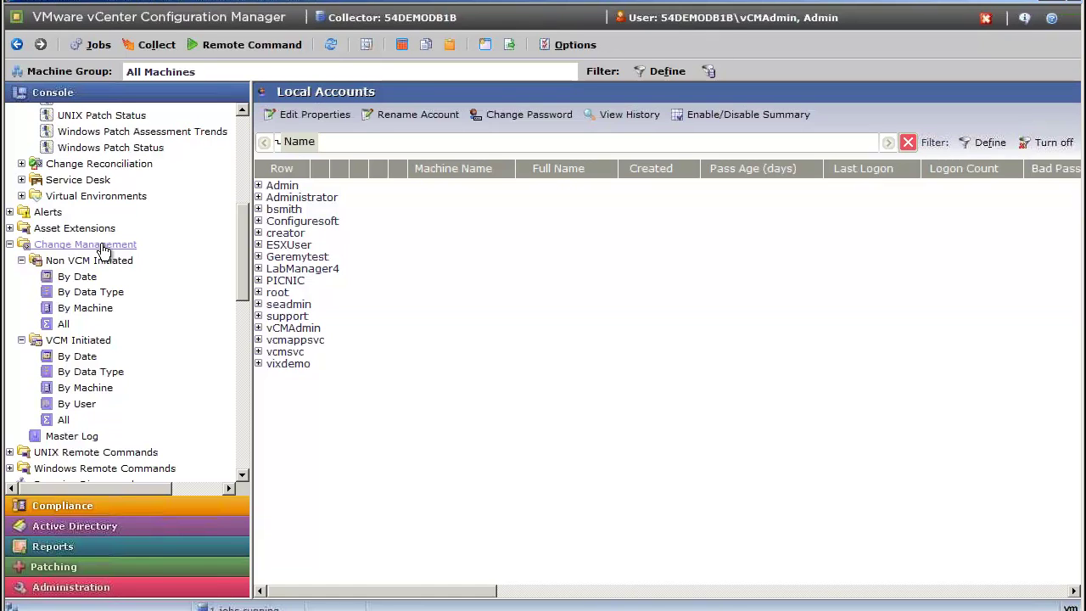
pyautogui.click(85, 245)
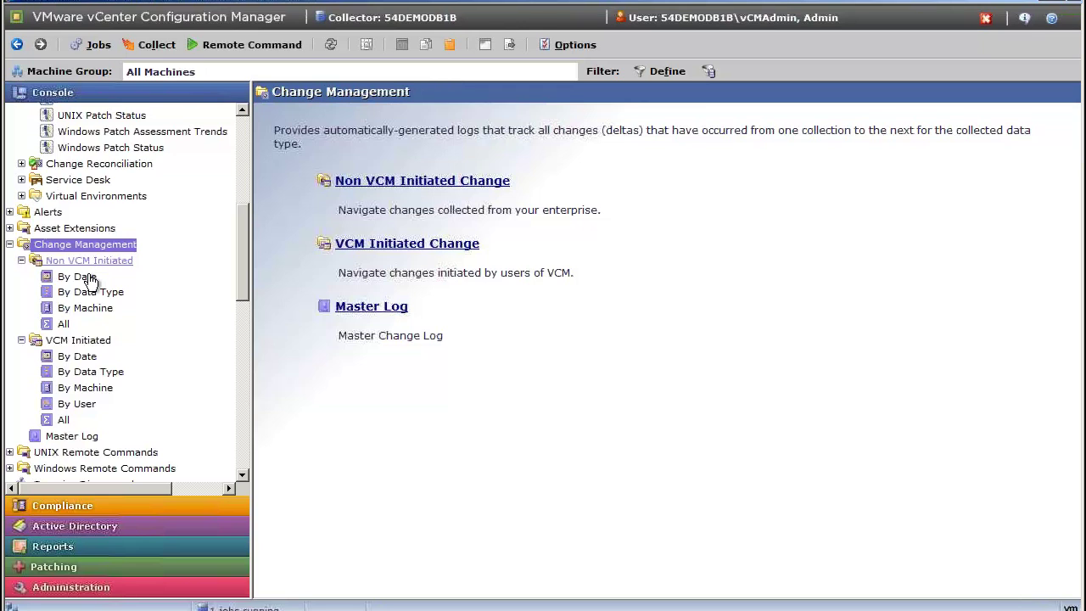
pyautogui.click(85, 277)
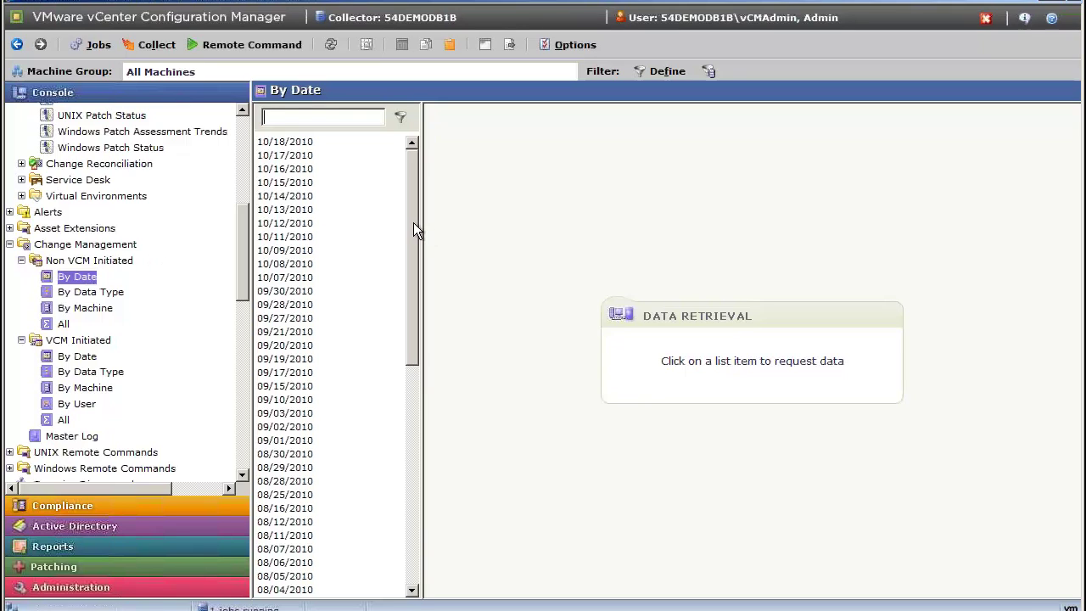
# Load the non-VCM-initiated changes detected on 06/24/2011.
pyautogui.moveTo(413, 223); pyautogui.dragTo(418, 430)
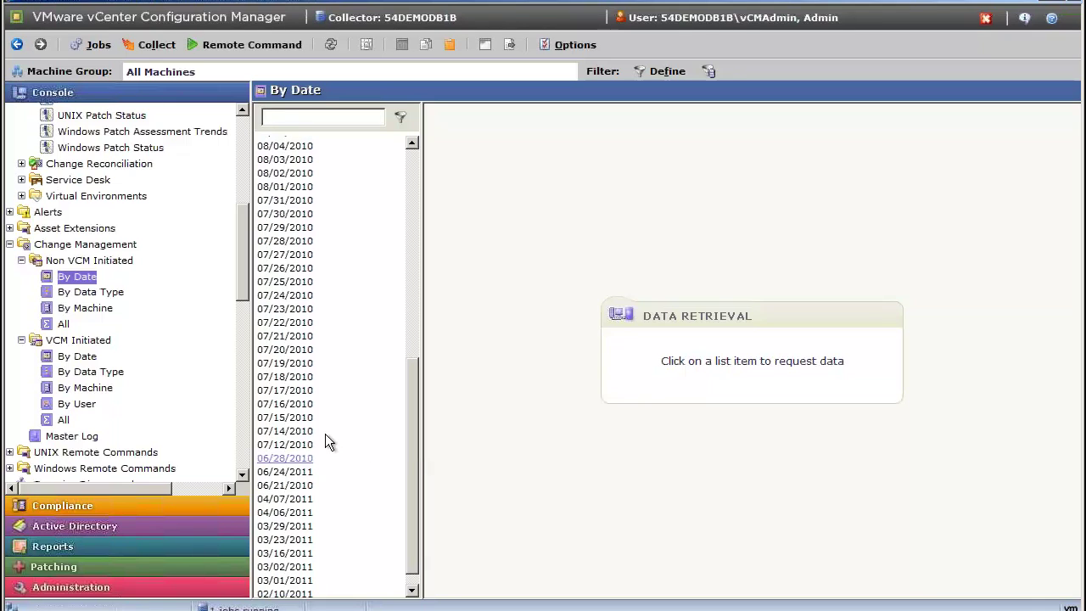
pyautogui.click(289, 471)
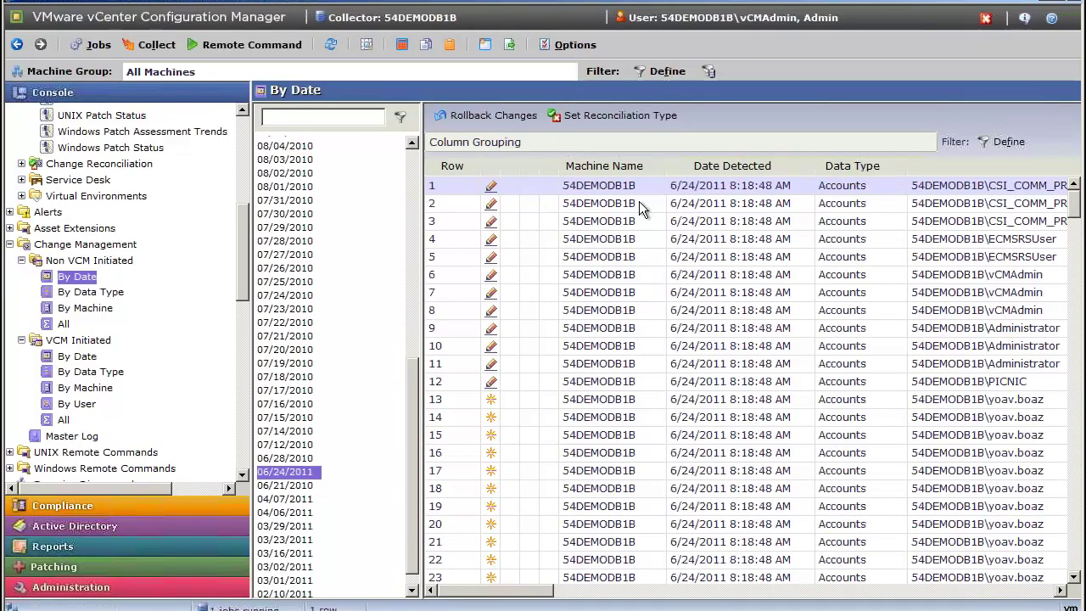
pyautogui.click(635, 119)
# Scroll through the change rows and columns, then start a selection at row 27.
pyautogui.click(1040, 398)
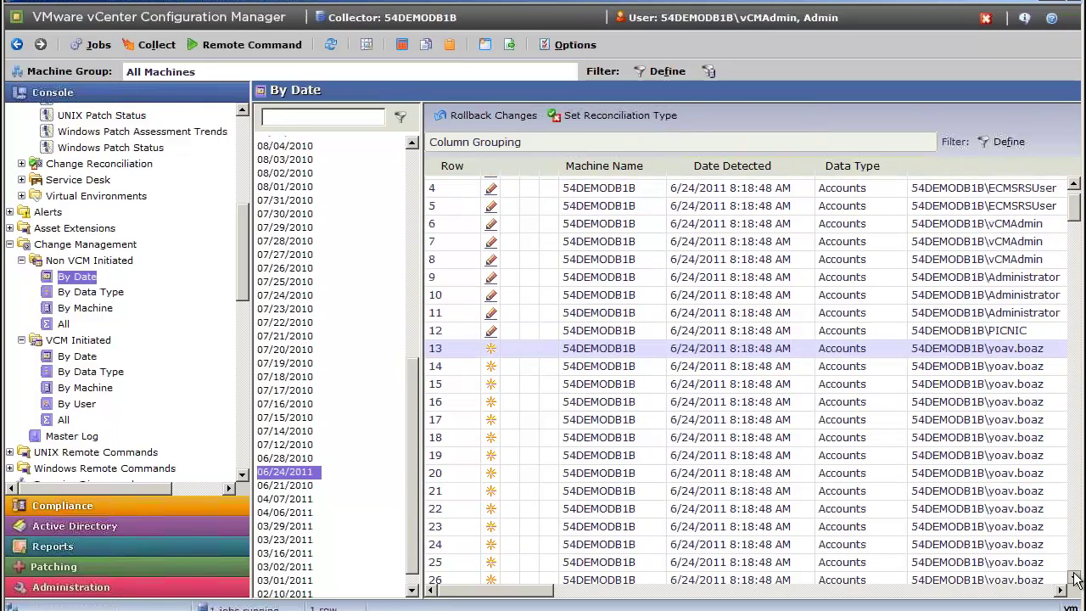
pyautogui.click(1074, 576)
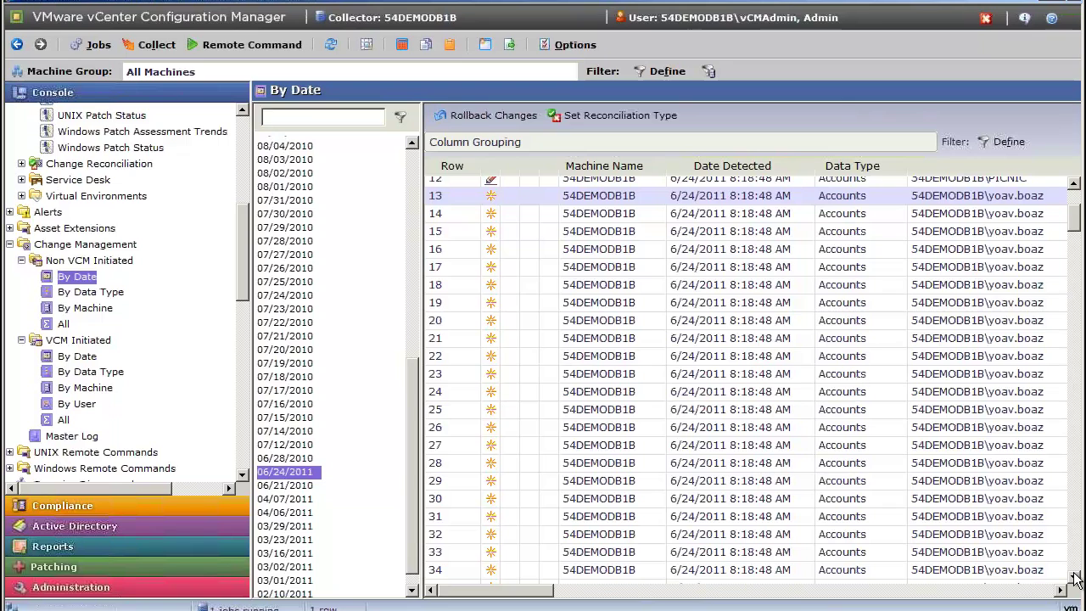
pyautogui.click(1074, 577)
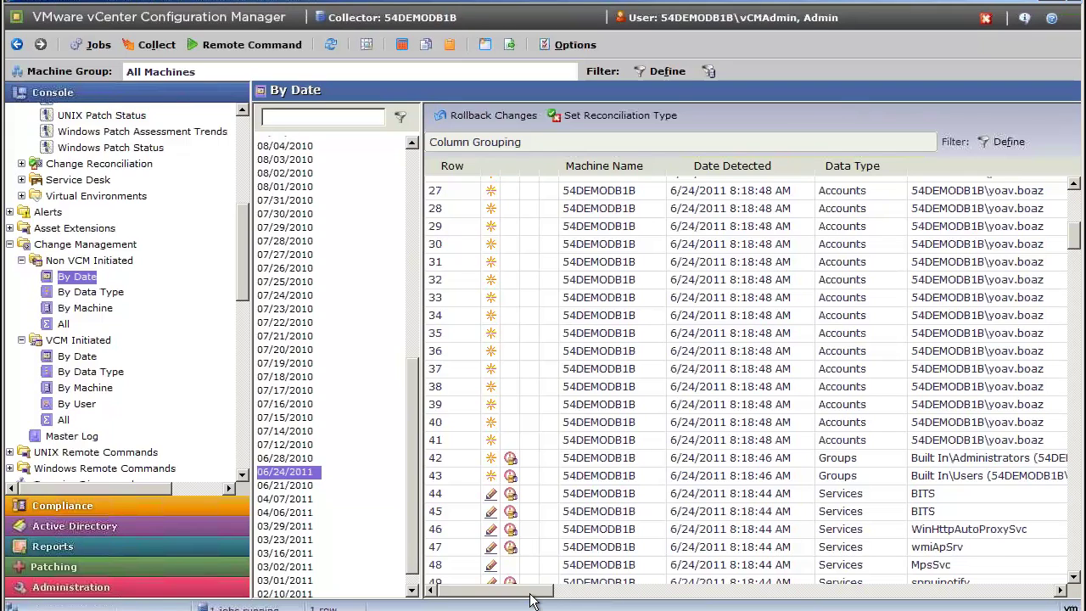
pyautogui.moveTo(532, 598); pyautogui.dragTo(680, 601)
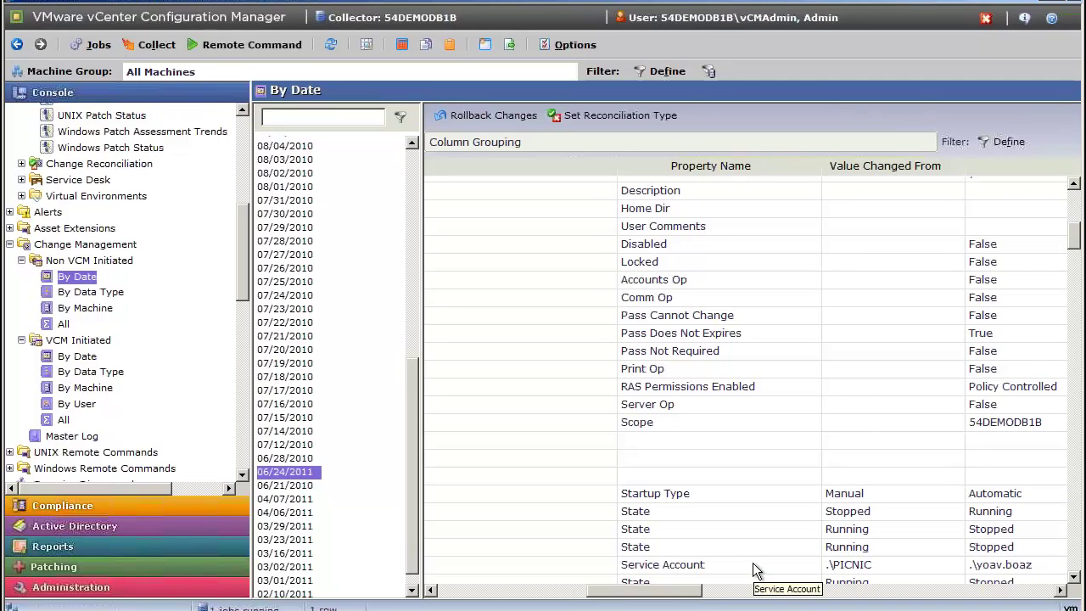
pyautogui.moveTo(683, 593); pyautogui.dragTo(525, 592)
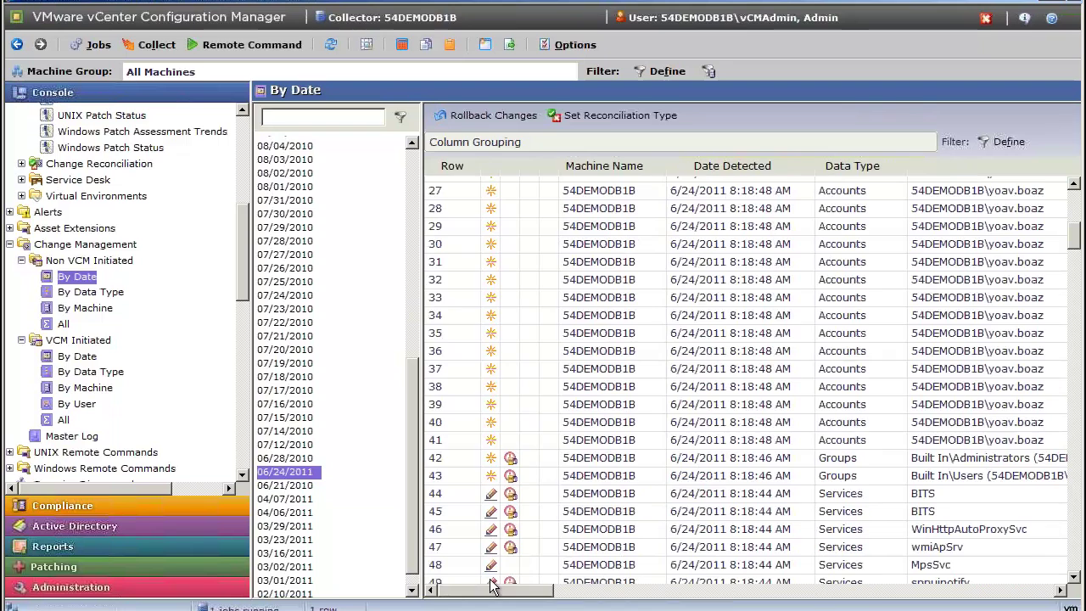
pyautogui.click(533, 188)
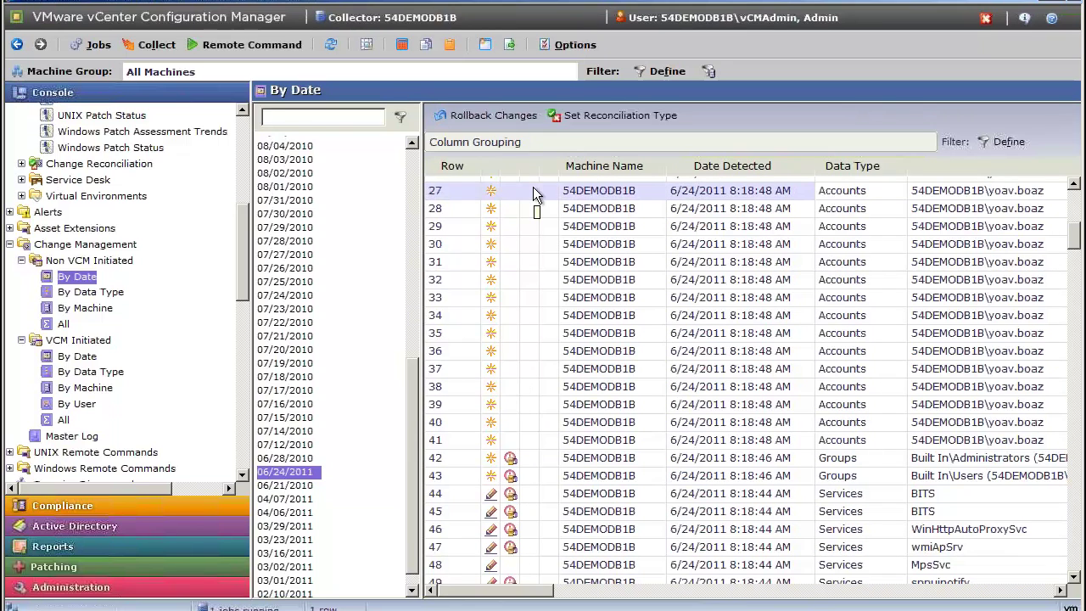
# Reconcile the rows 27–41 account changes as Approved with RFC 2112.
pyautogui.keyDown('shift'); pyautogui.click(509, 443); pyautogui.keyUp('shift')
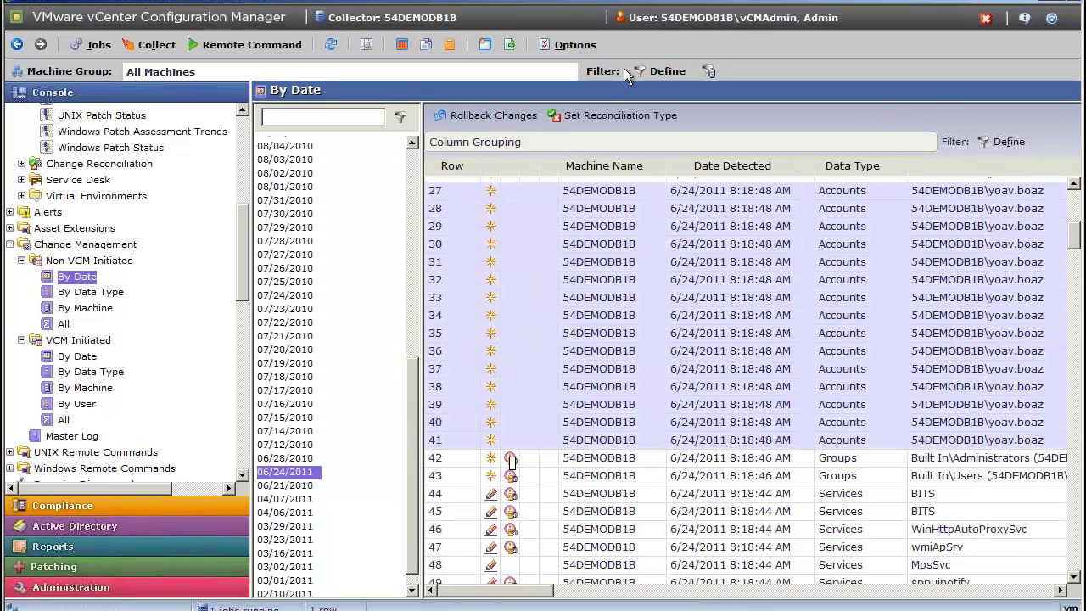
pyautogui.click(616, 117)
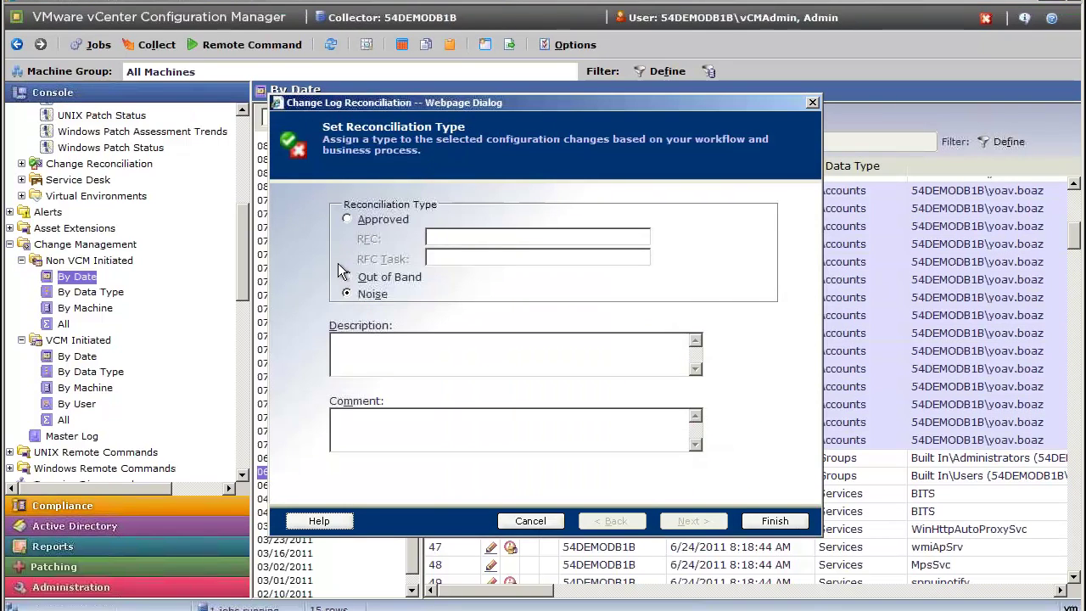
pyautogui.click(347, 219)
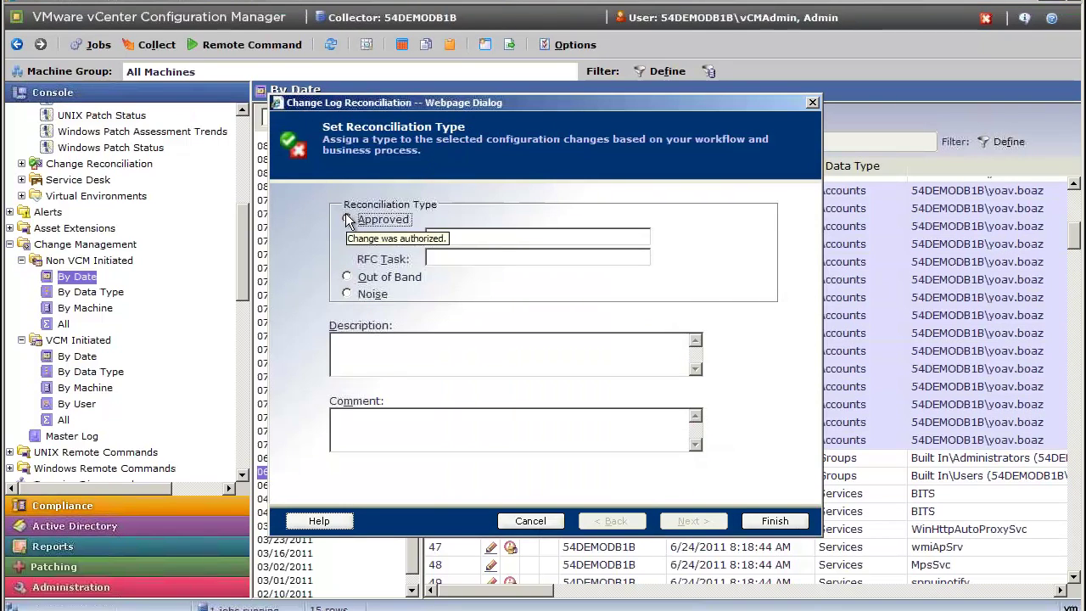
pyautogui.click(452, 238)
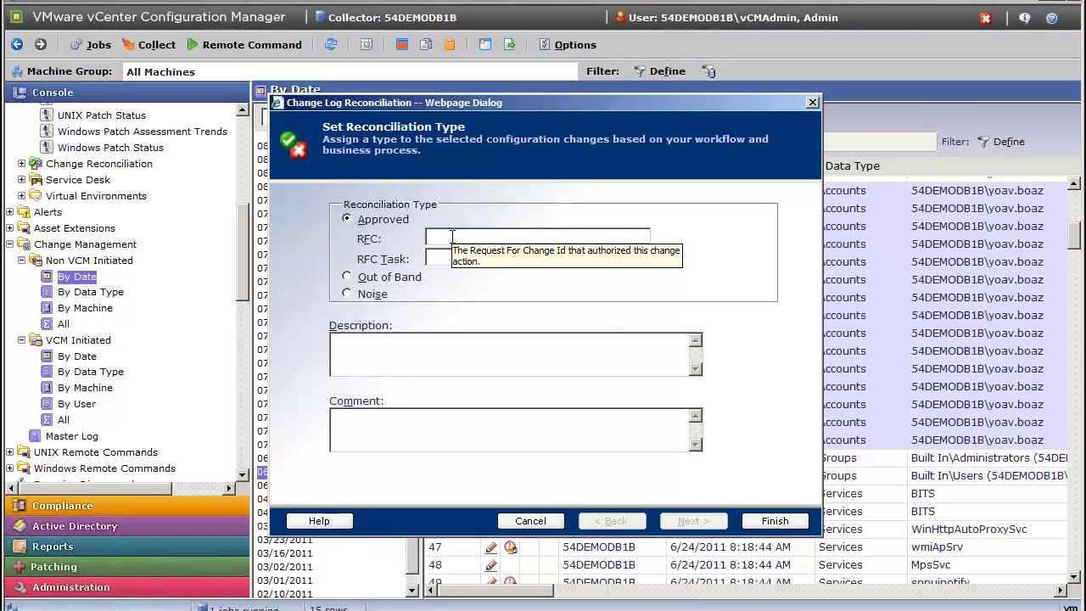
pyautogui.write('2112')
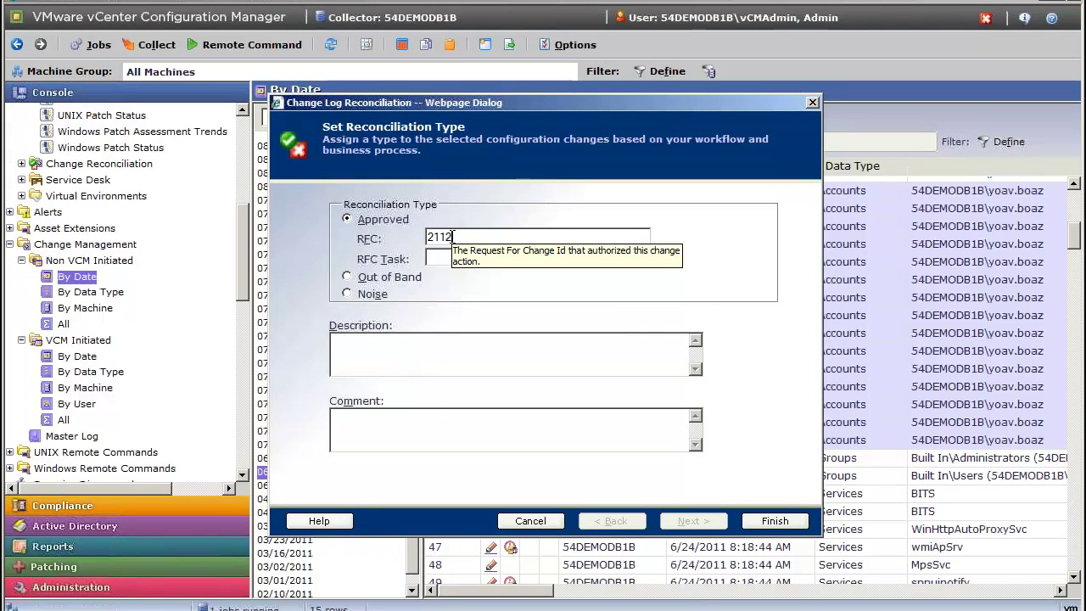
pyautogui.click(765, 524)
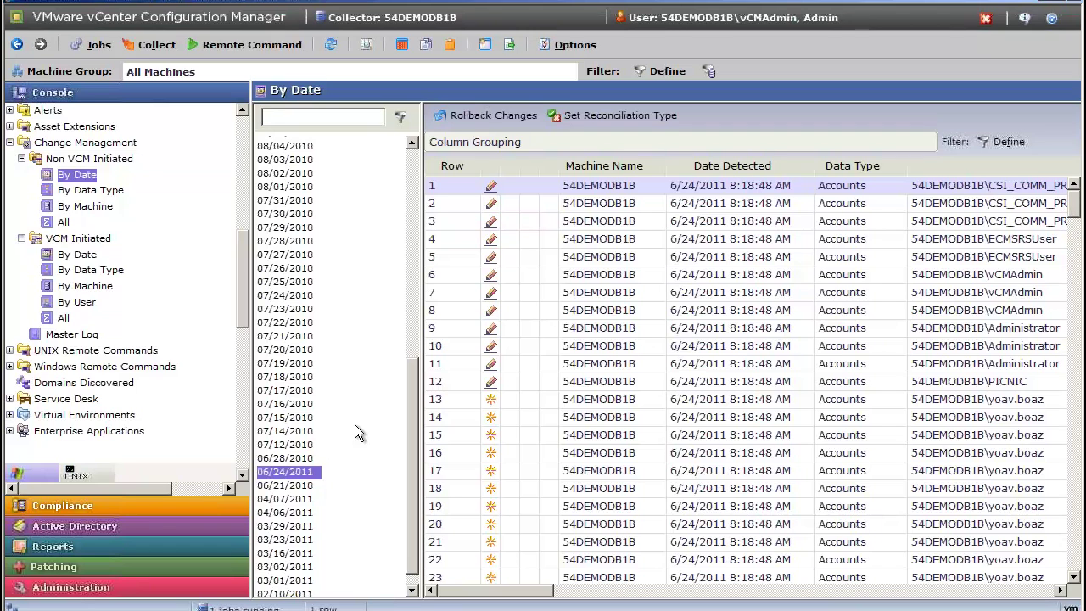
# Reload the 06/24/2011 change list and scroll down through its later rows.
pyautogui.click(295, 476)
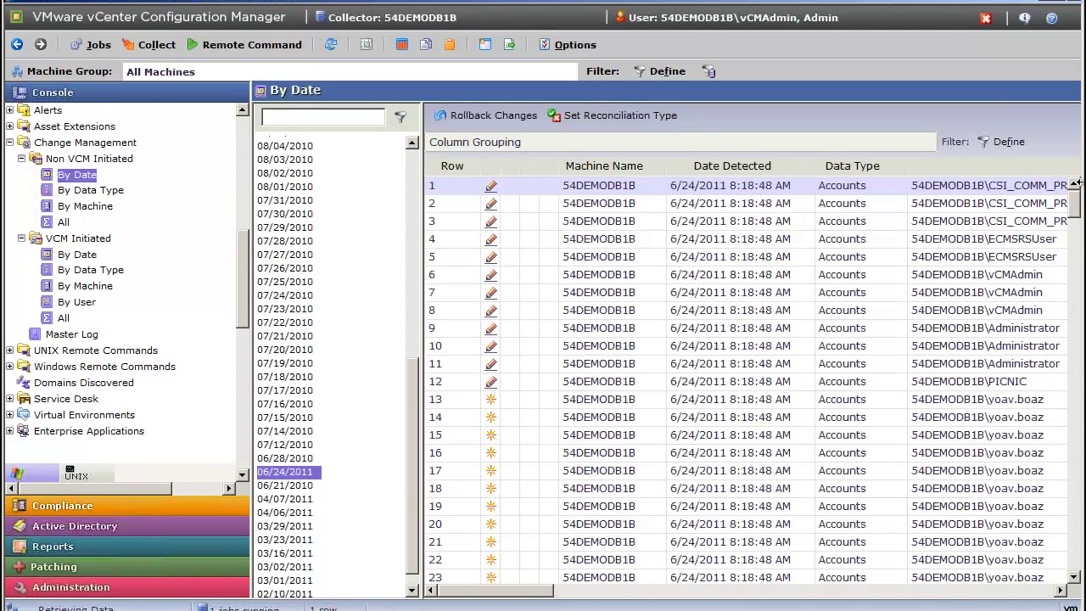
pyautogui.click(1075, 241)
pyautogui.scroll(-5, 1075, 242)
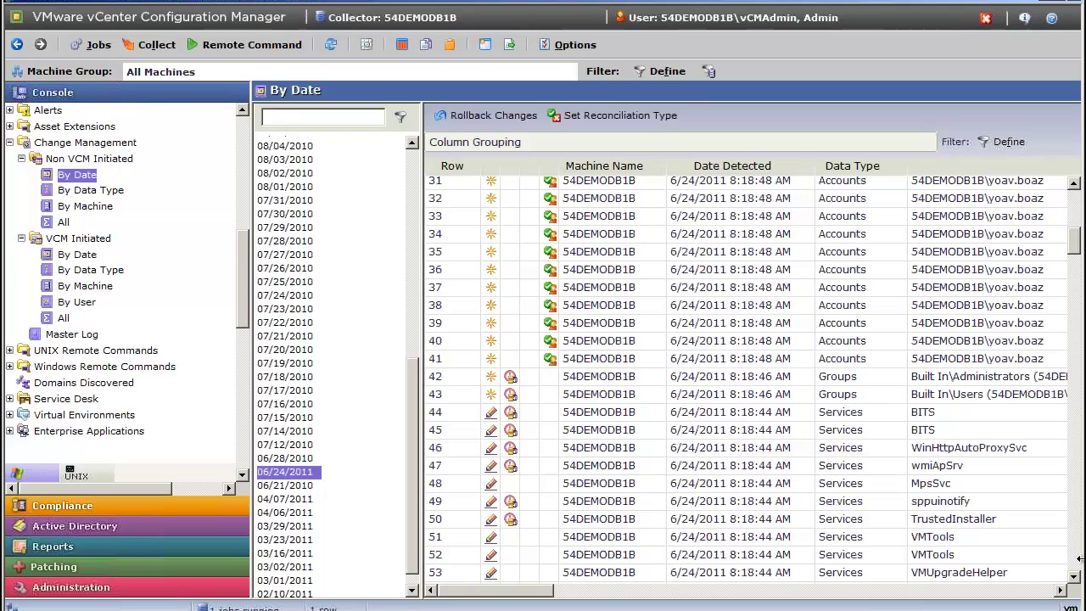
pyautogui.scroll(-10, 1072, 577)
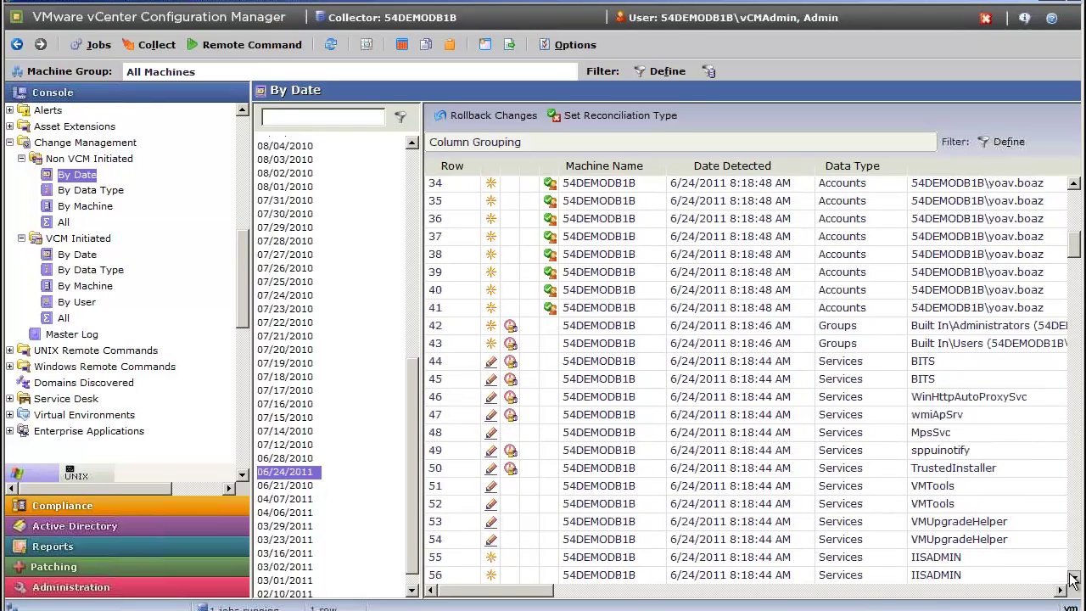
pyautogui.scroll(-19, 1071, 579)
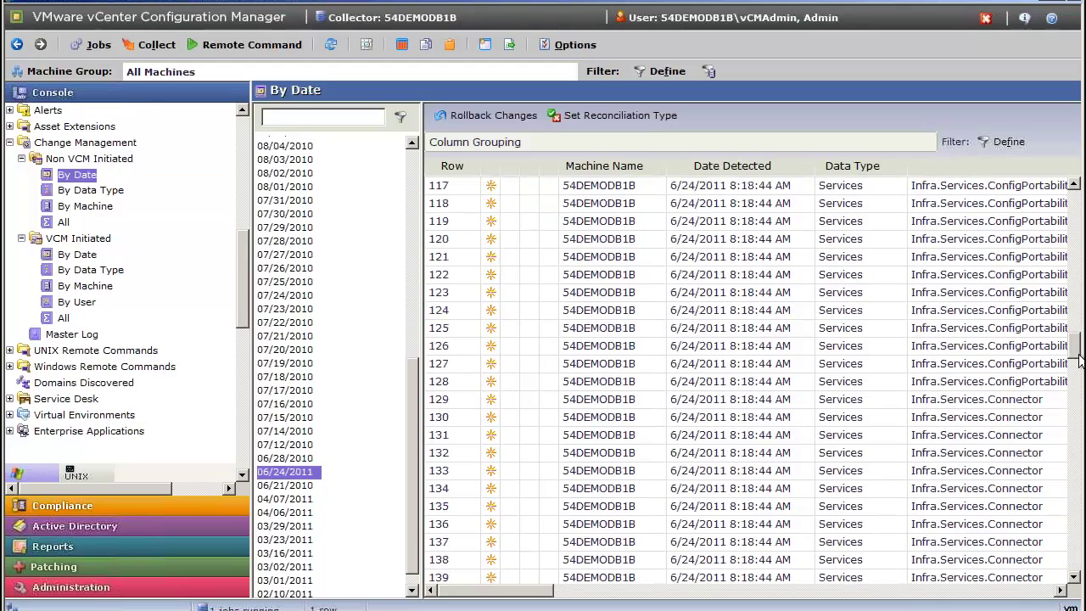
pyautogui.moveTo(1074, 357); pyautogui.dragTo(1073, 234)
# Inspect the Built In\Users group change's Property Name and Value Changed From columns.
pyautogui.moveTo(528, 593); pyautogui.dragTo(549, 592)
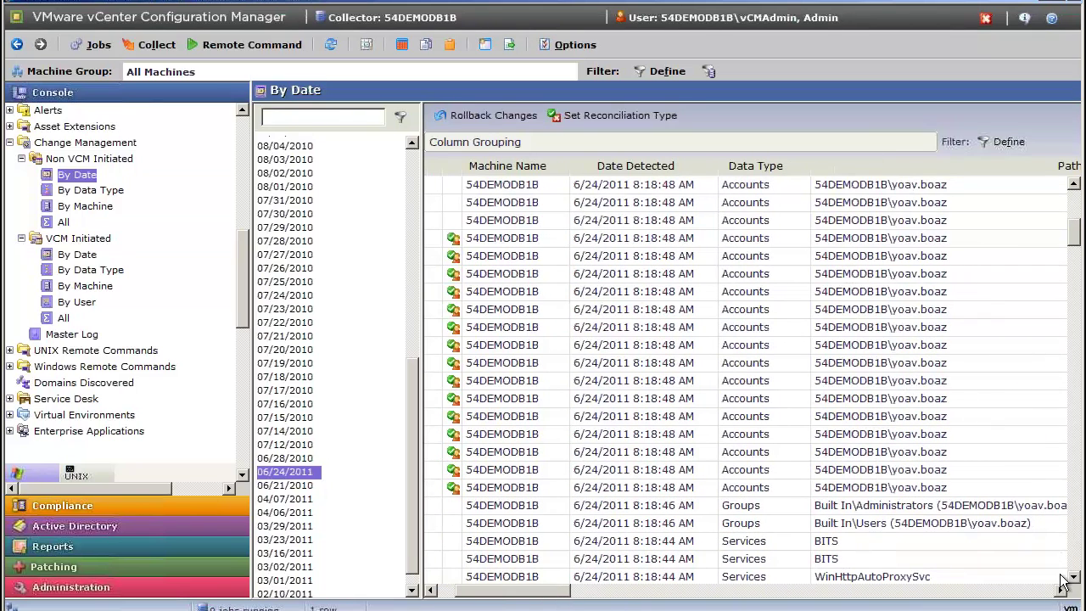
pyautogui.click(957, 523)
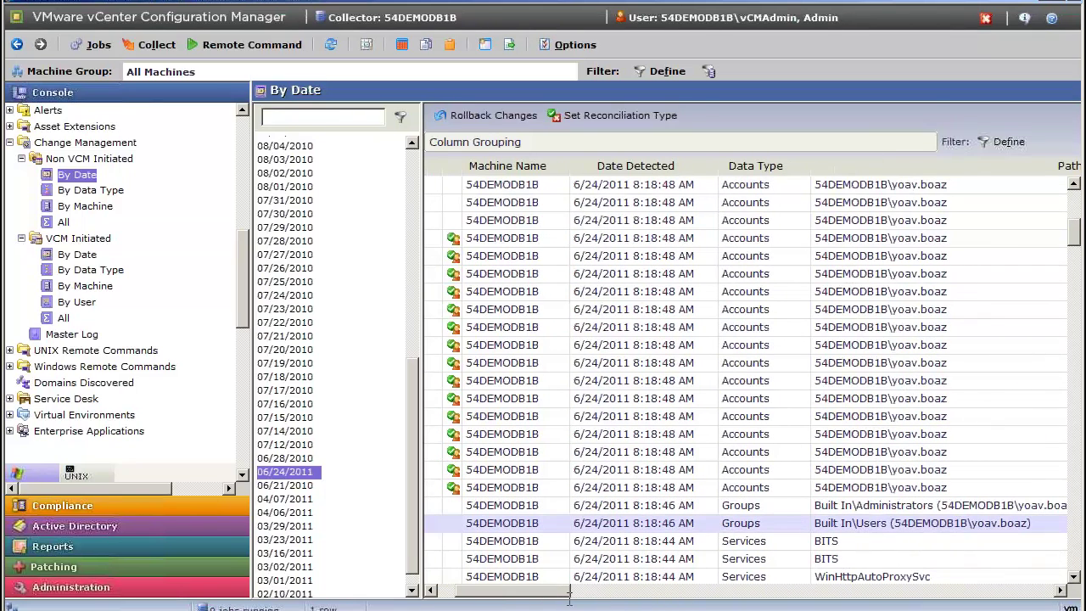
pyautogui.moveTo(562, 591); pyautogui.dragTo(694, 600)
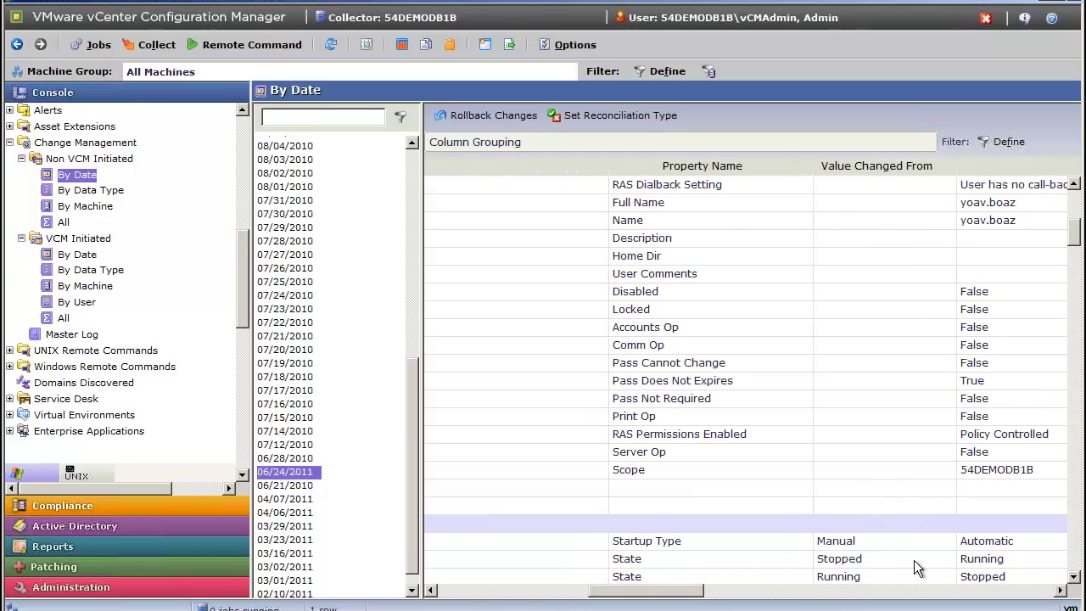
pyautogui.scroll(-2, 1076, 576)
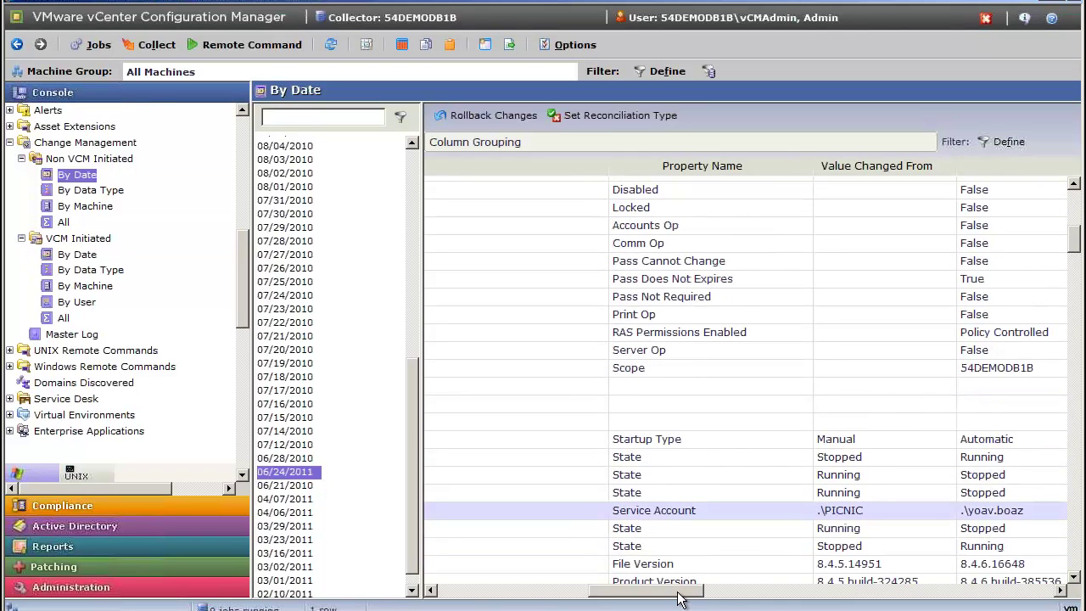
pyautogui.moveTo(678, 598); pyautogui.dragTo(474, 598)
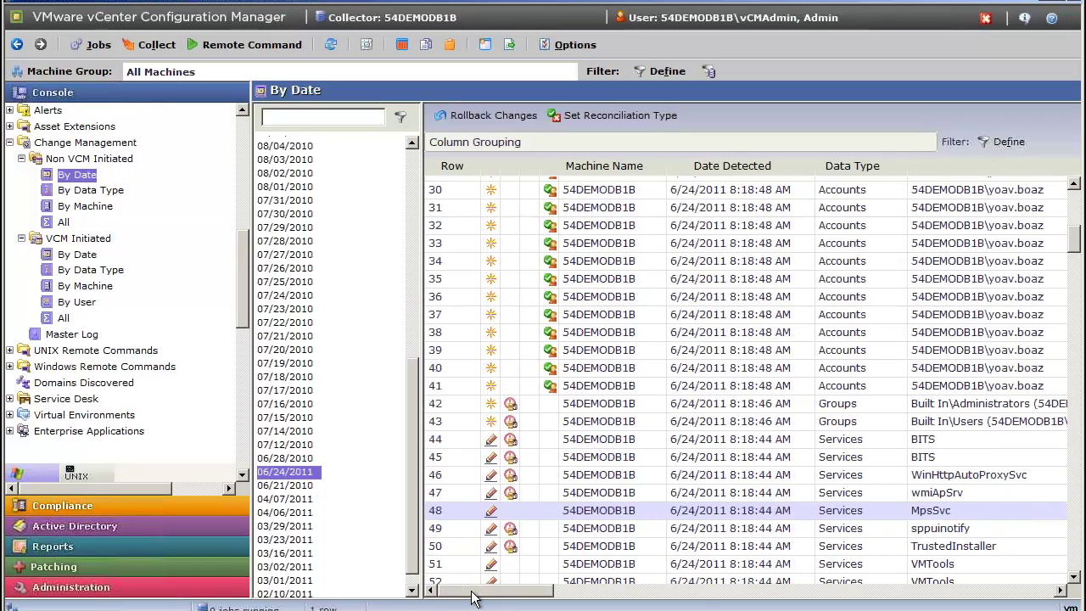
# Reconcile the MpsSvc change as Out of Band with the description 'Jr Admin mistake'.
pyautogui.click(616, 117)
pyautogui.click(348, 277)
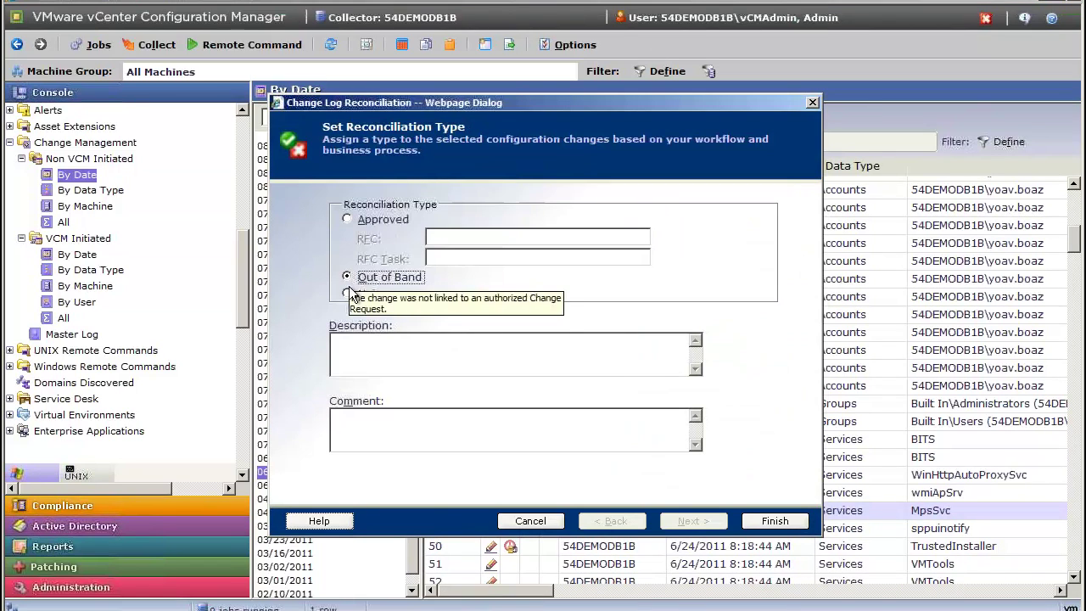
pyautogui.click(355, 341)
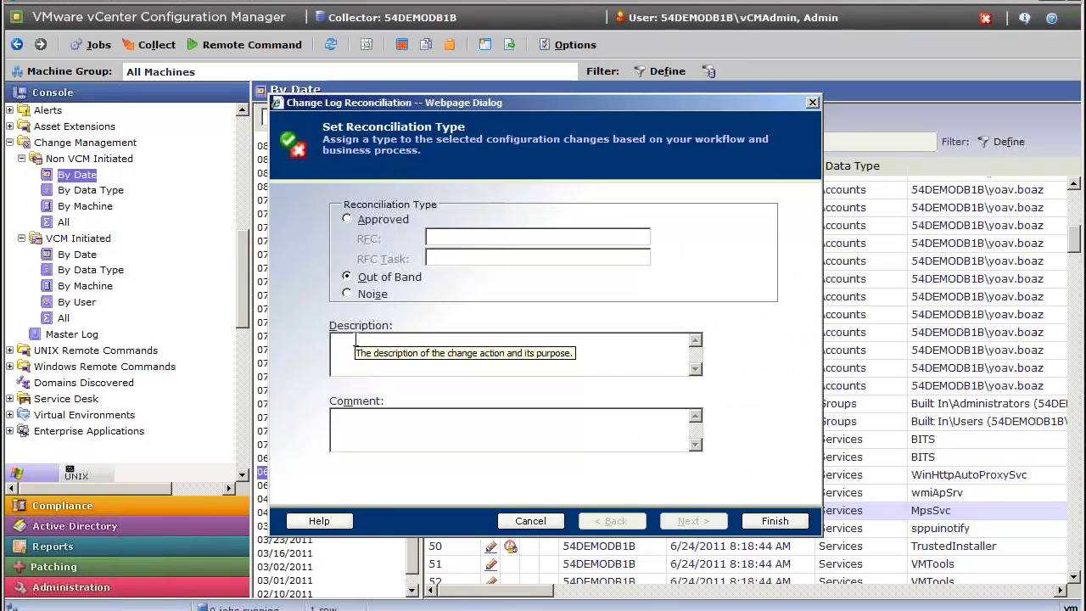
pyautogui.write('Jr Admin mista')
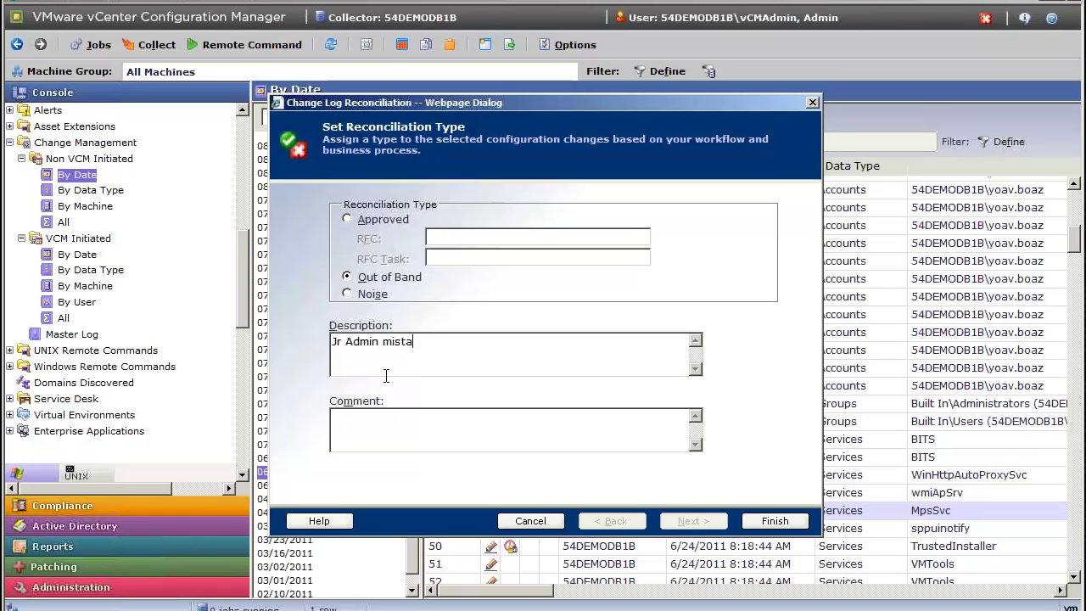
pyautogui.write('ke')
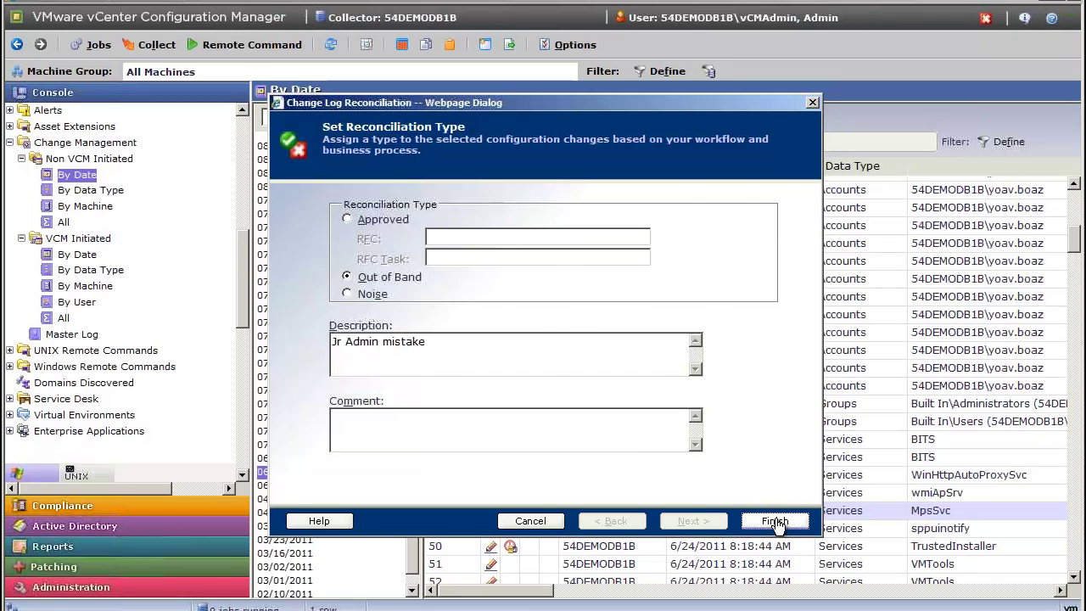
pyautogui.click(775, 521)
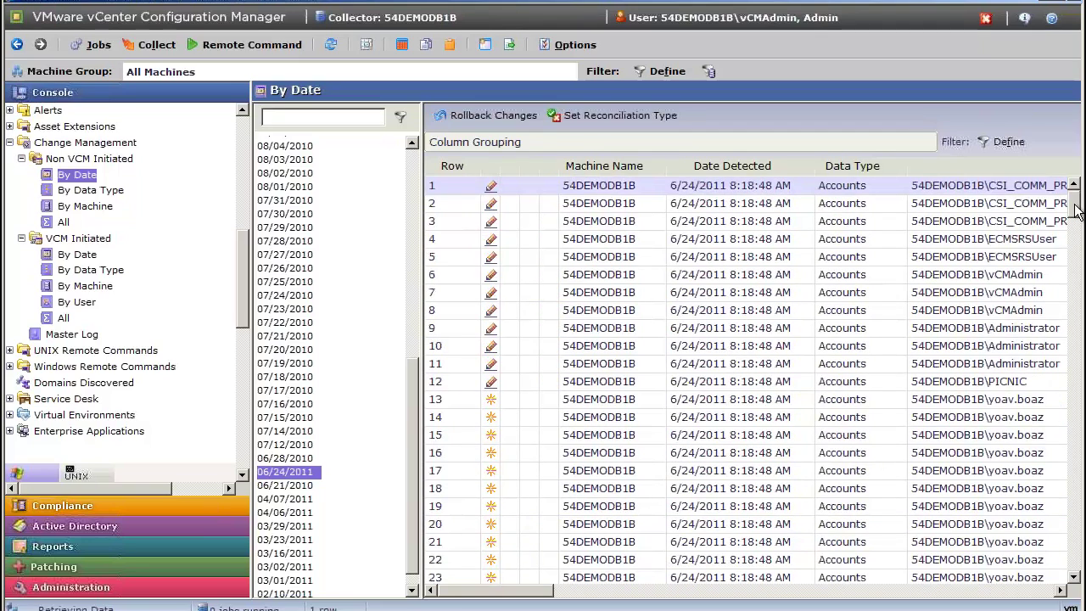
# Scroll to row 48 to confirm MpsSvc shows the Out of Band mark.
pyautogui.moveTo(1074, 208); pyautogui.dragTo(1080, 315)
pyautogui.scroll(9, 967, 265)
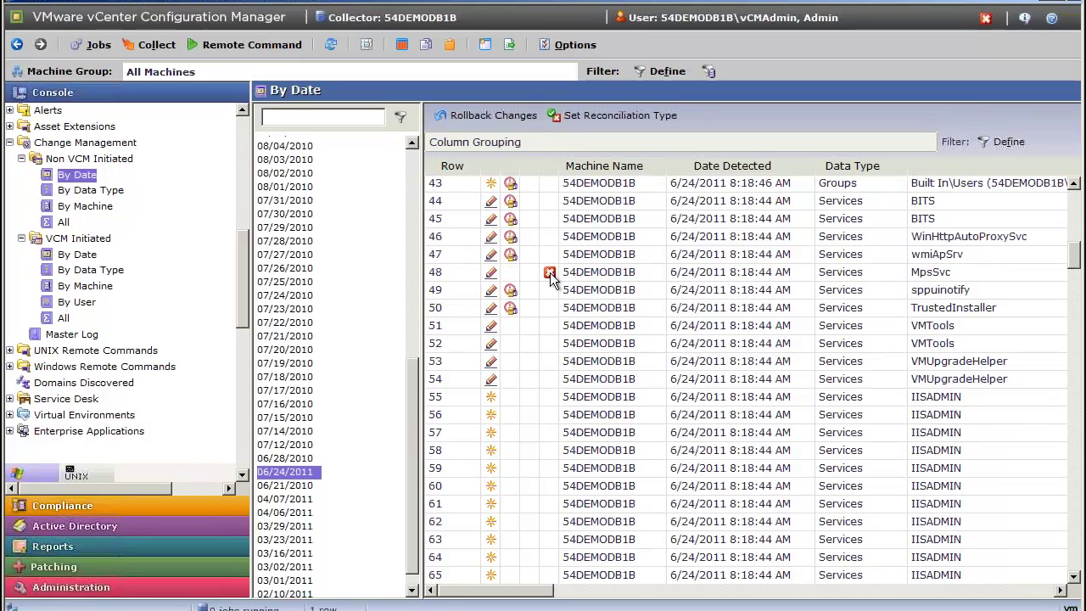
pyautogui.moveTo(550, 277)
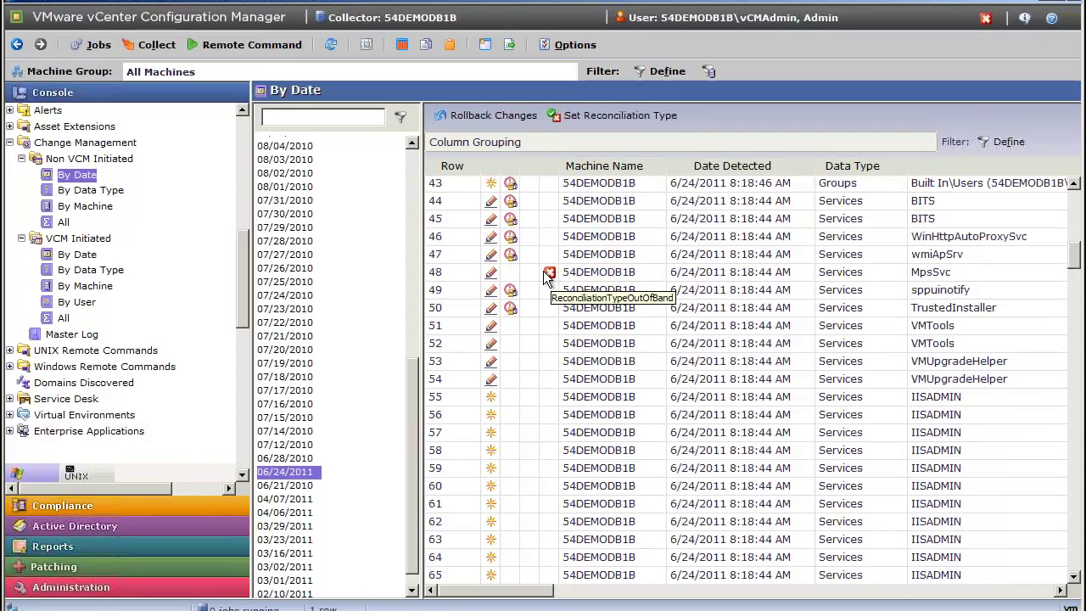
pyautogui.moveTo(512, 229)
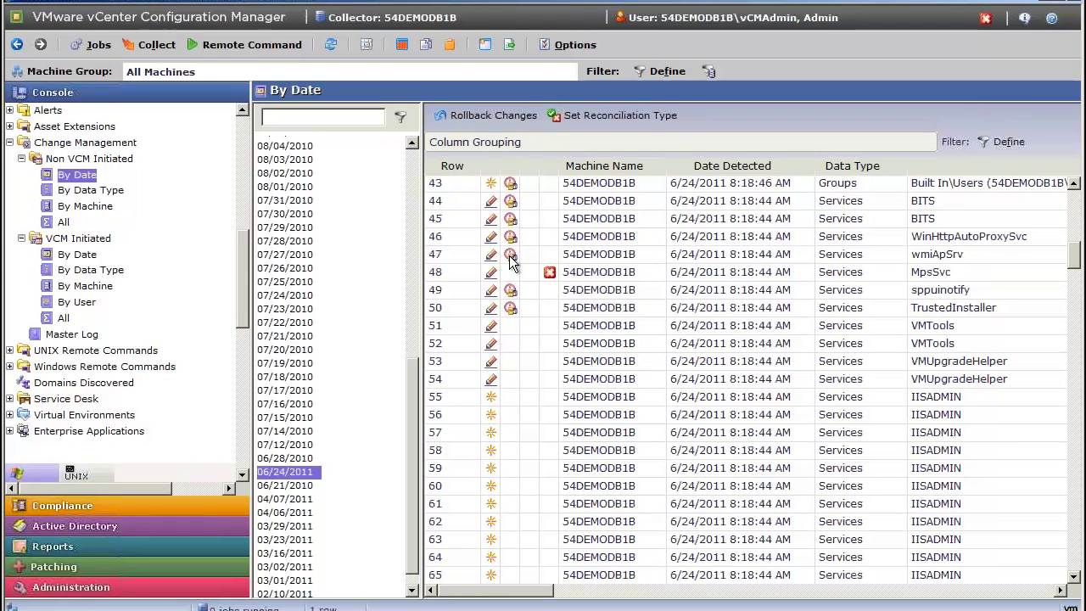
# Look over the wmiApSrv change's actions, then sort the list by rollback availability.
pyautogui.click(604, 255)
pyautogui.rightClick(605, 255)
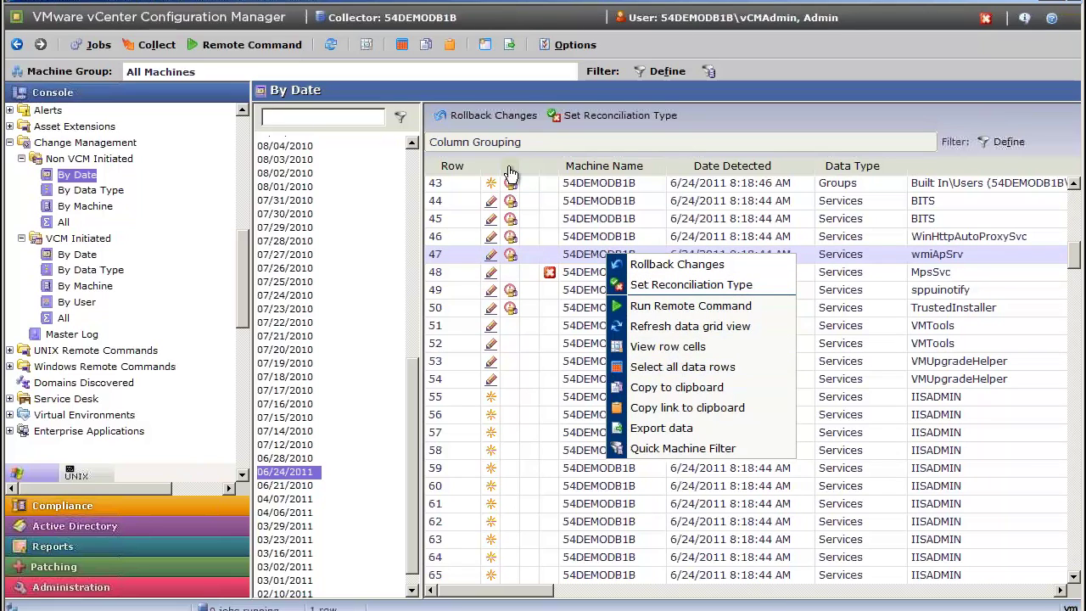
pyautogui.click(508, 165)
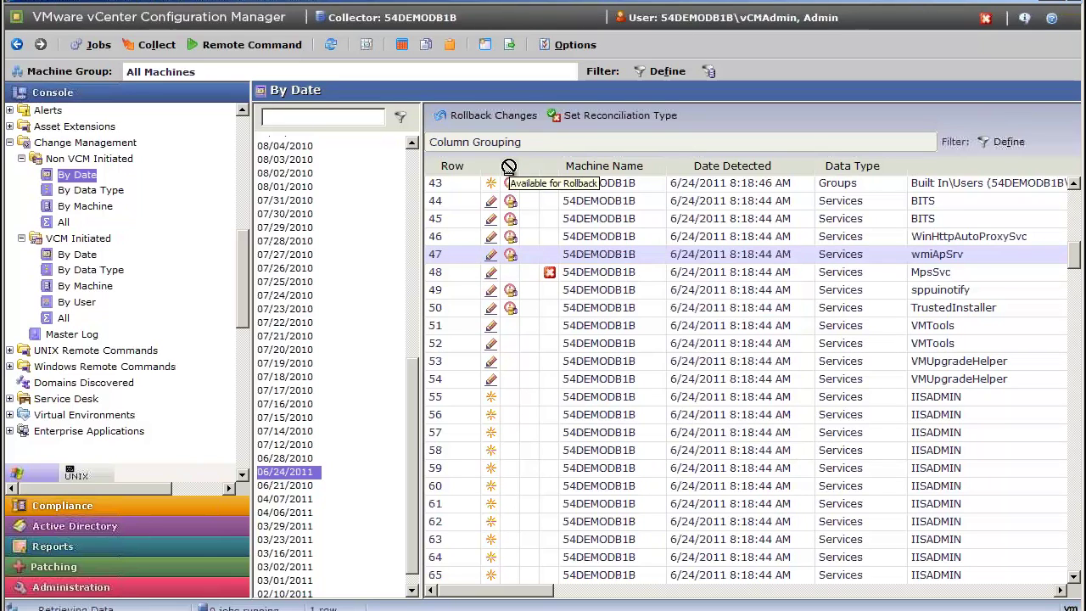
pyautogui.click(508, 166)
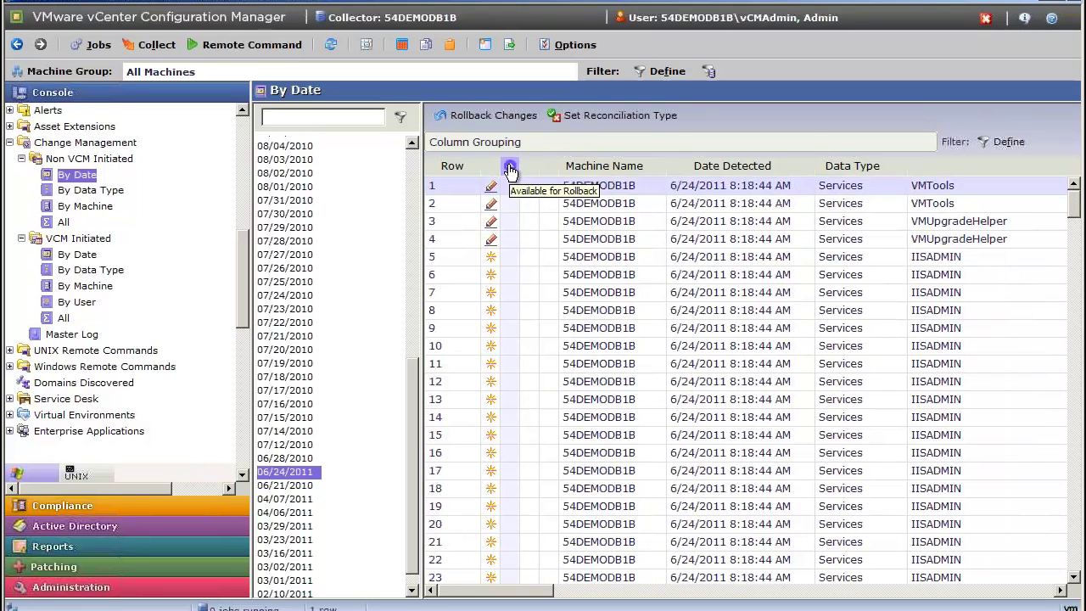
# Group changes by the rollback column and expand Available for Rollback to list its eight changes.
pyautogui.moveTo(508, 169); pyautogui.dragTo(506, 140)
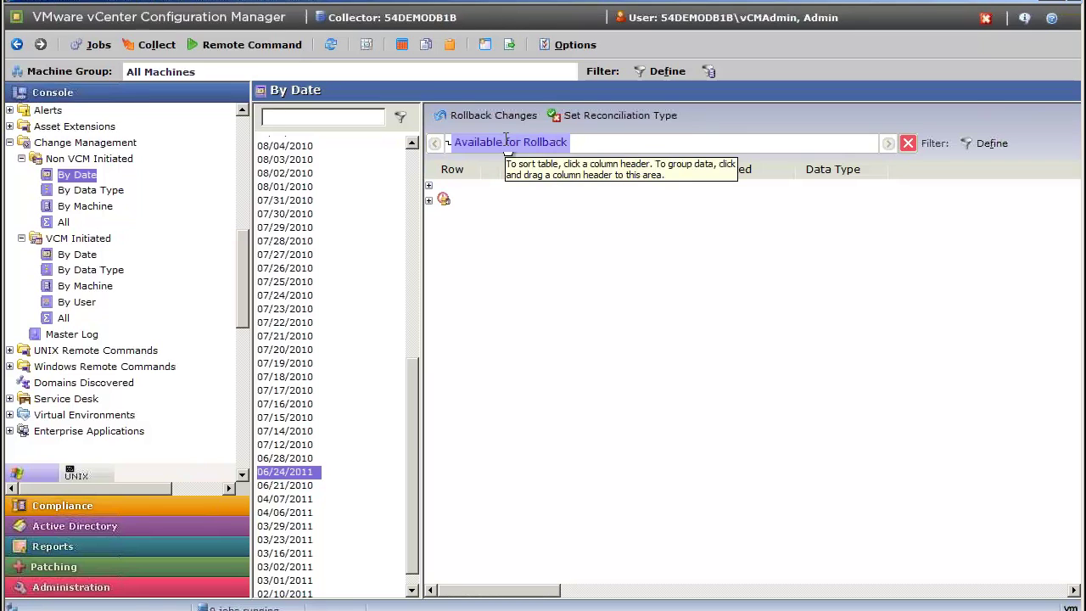
pyautogui.click(427, 201)
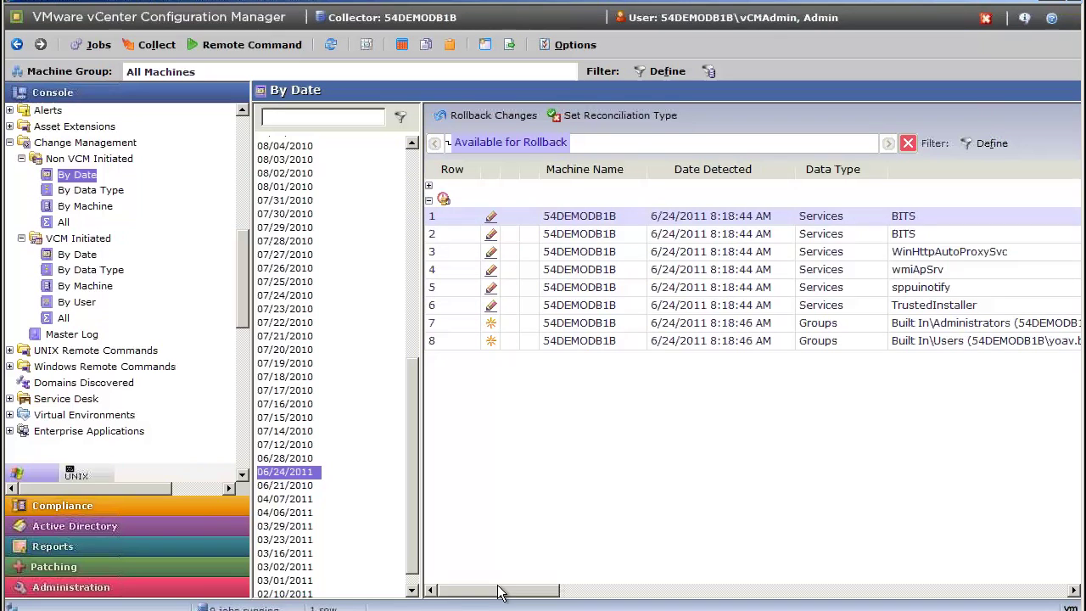
pyautogui.moveTo(499, 592); pyautogui.dragTo(473, 598)
pyautogui.rightClick(616, 573)
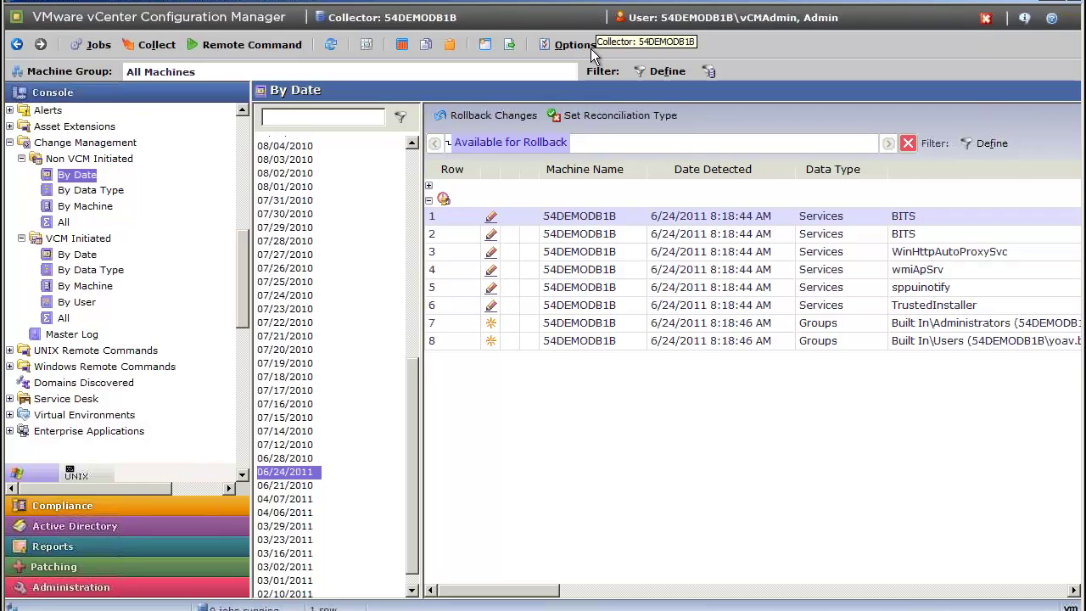
# Select rows 1–8 of the rollback group and review their context-menu actions without running any.
pyautogui.keyDown('shift'); pyautogui.click(571, 341); pyautogui.keyUp('shift')
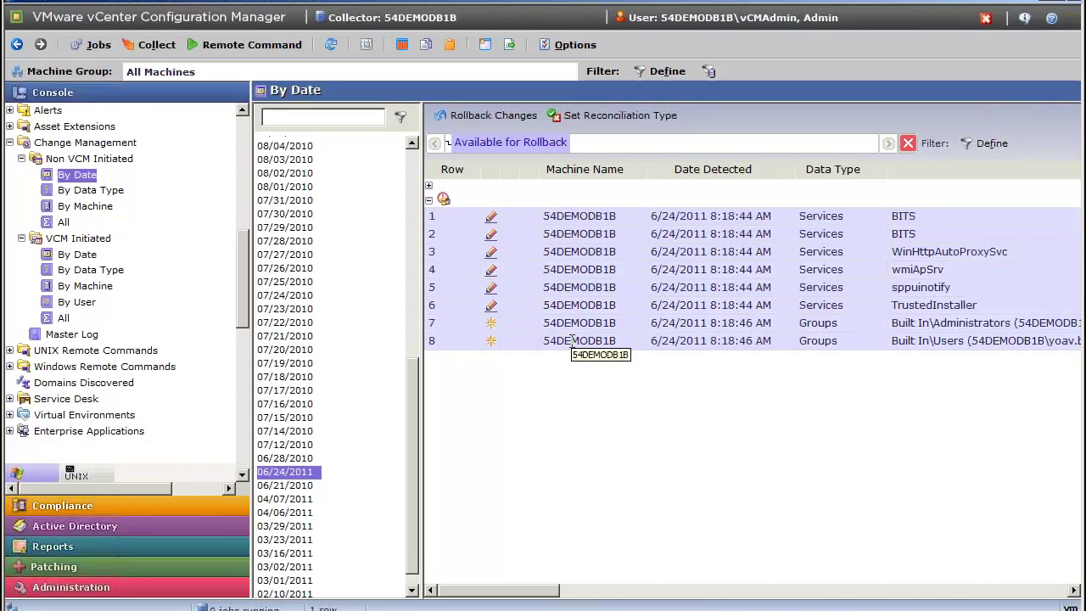
pyautogui.rightClick(532, 238)
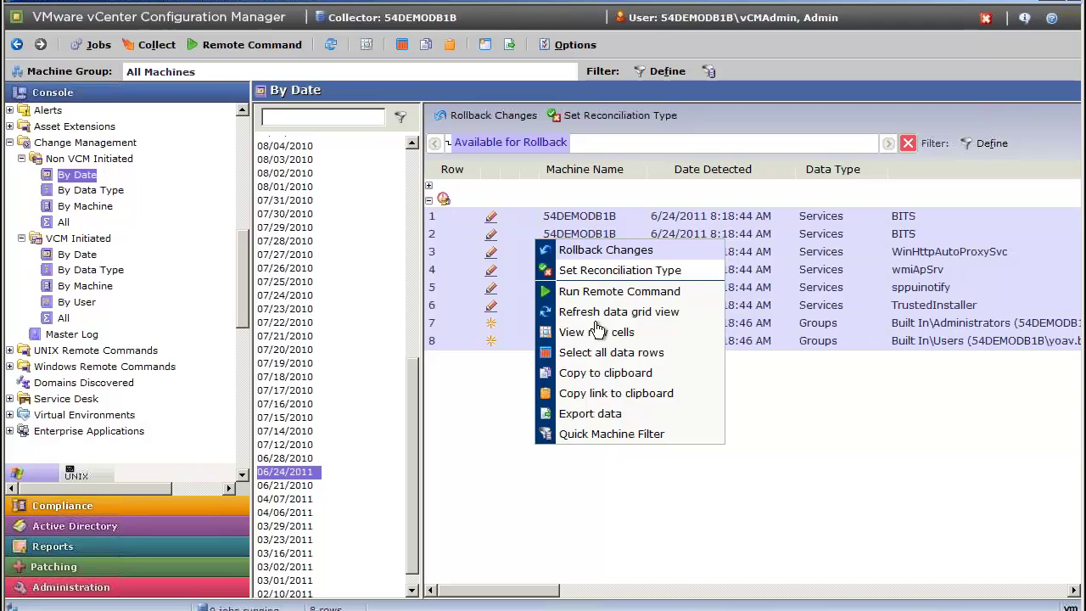
pyautogui.click(542, 498)
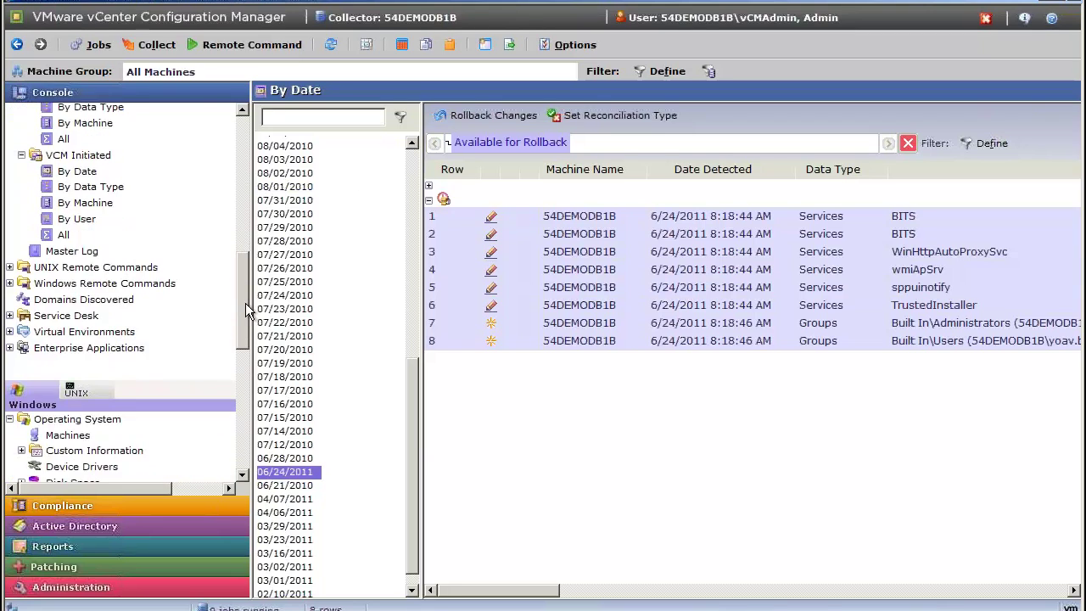
# Expand Service Desk in the Console tree and scroll up to the dashboard reports.
pyautogui.click(11, 315)
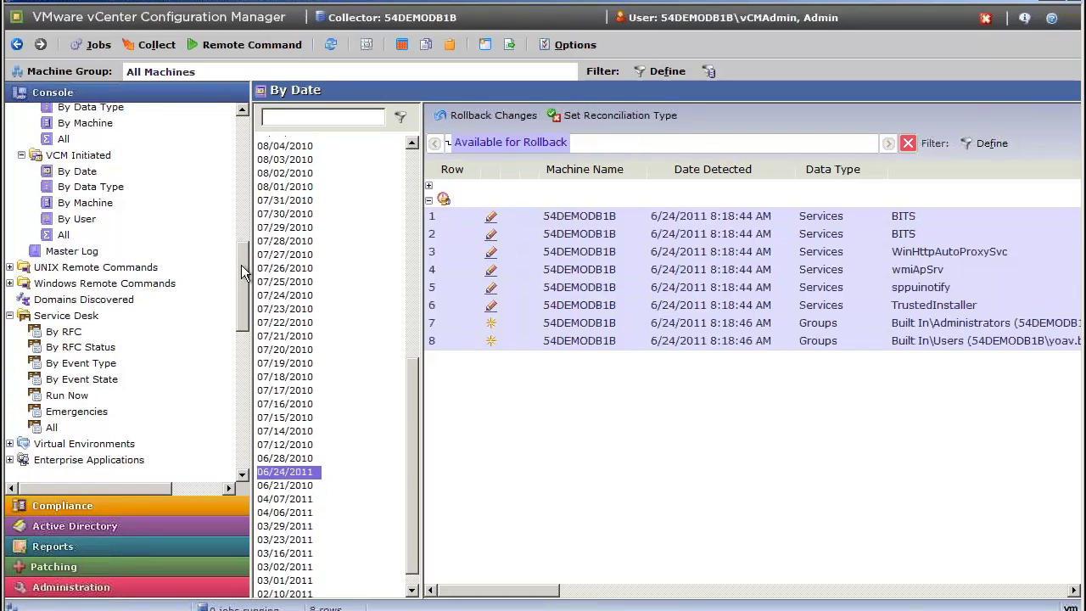
pyautogui.scroll(3, 245, 272)
pyautogui.scroll(-3, 244, 272)
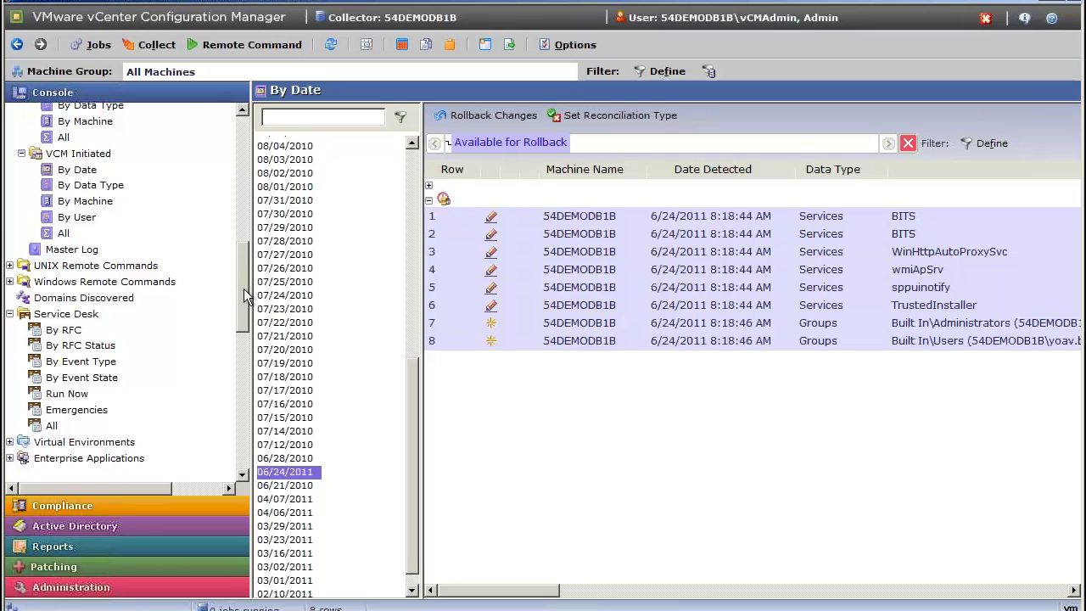
pyautogui.scroll(5, 248, 246)
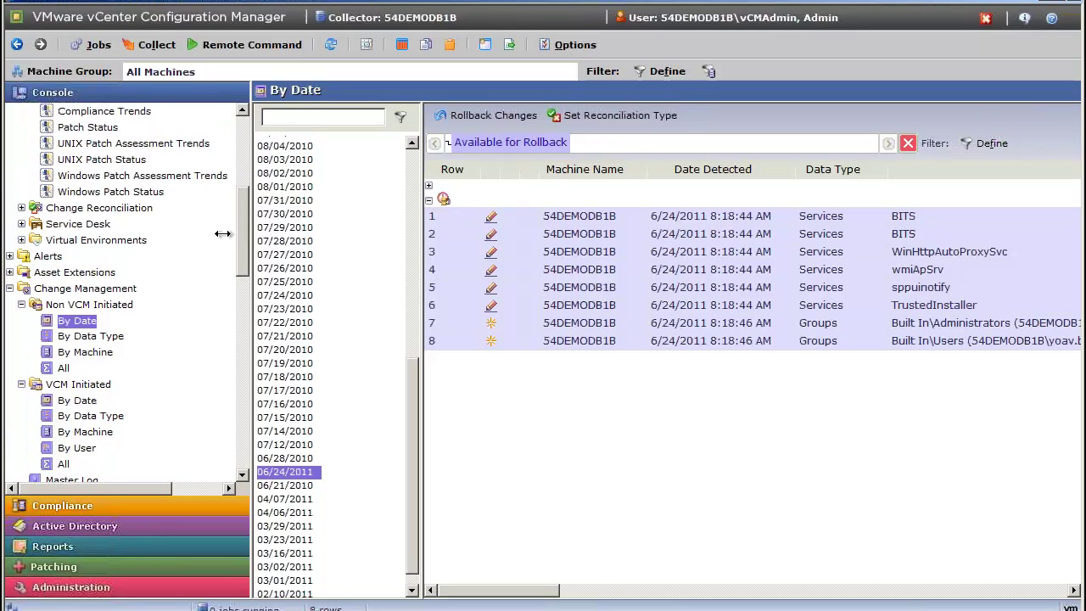
# Open the Service Desk RFC Summary dashboard and drill into Job Denied to view the denied reboot request.
pyautogui.click(22, 224)
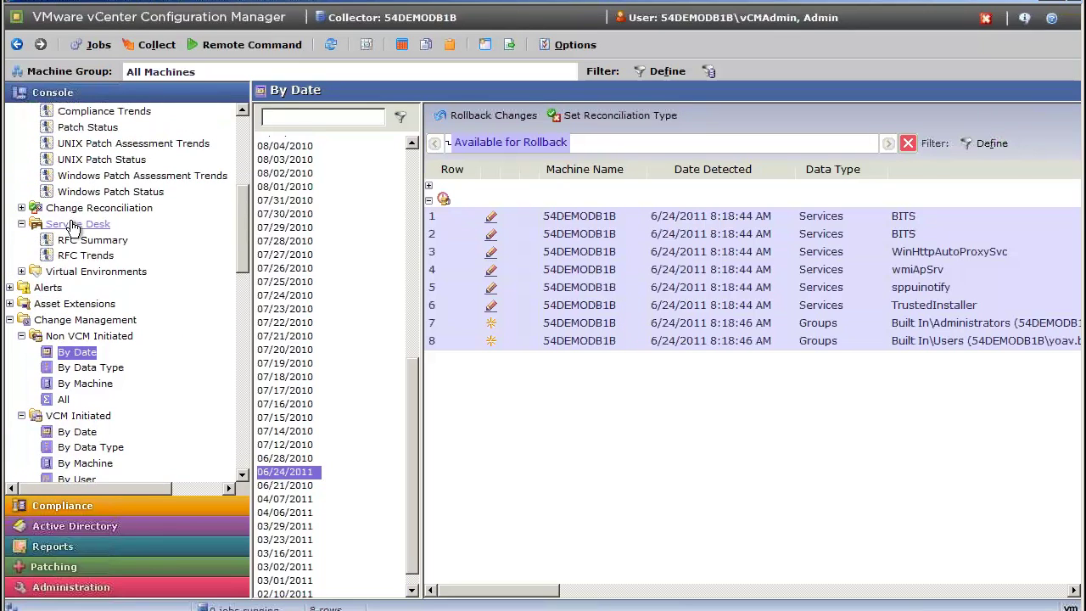
pyautogui.click(88, 242)
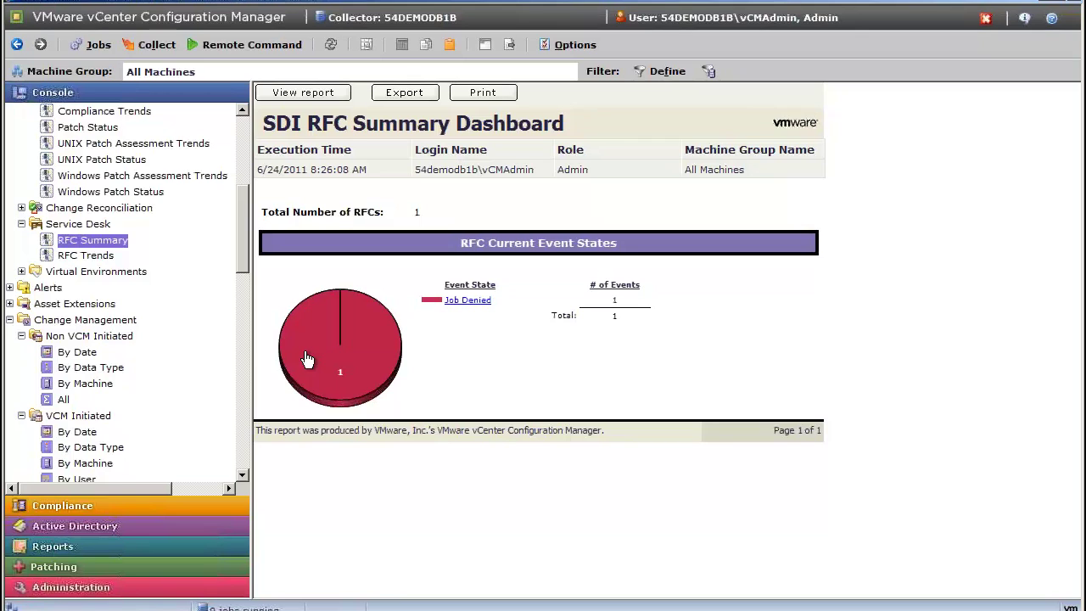
pyautogui.click(308, 358)
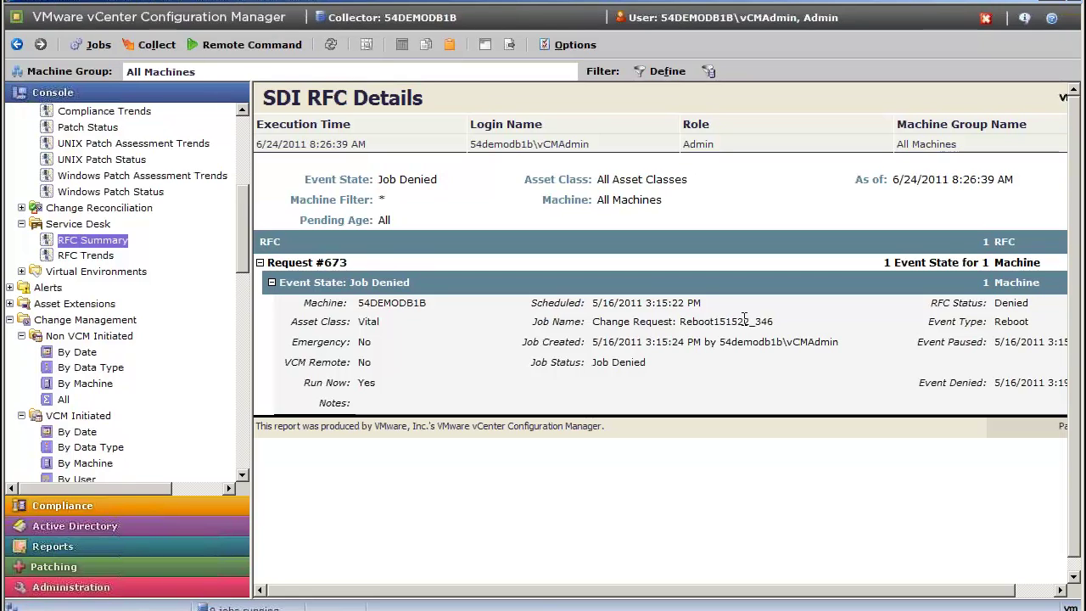
# Open Change Reconciliation > Reconciliation, showing 15 In Band and 1 Out Of Band changes.
pyautogui.click(21, 208)
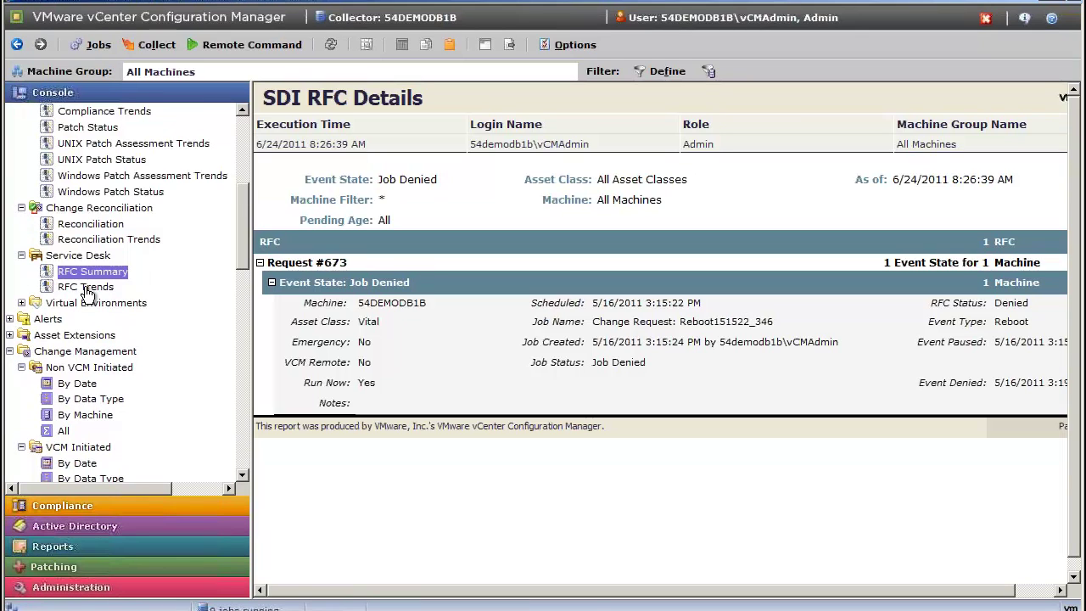
pyautogui.click(108, 225)
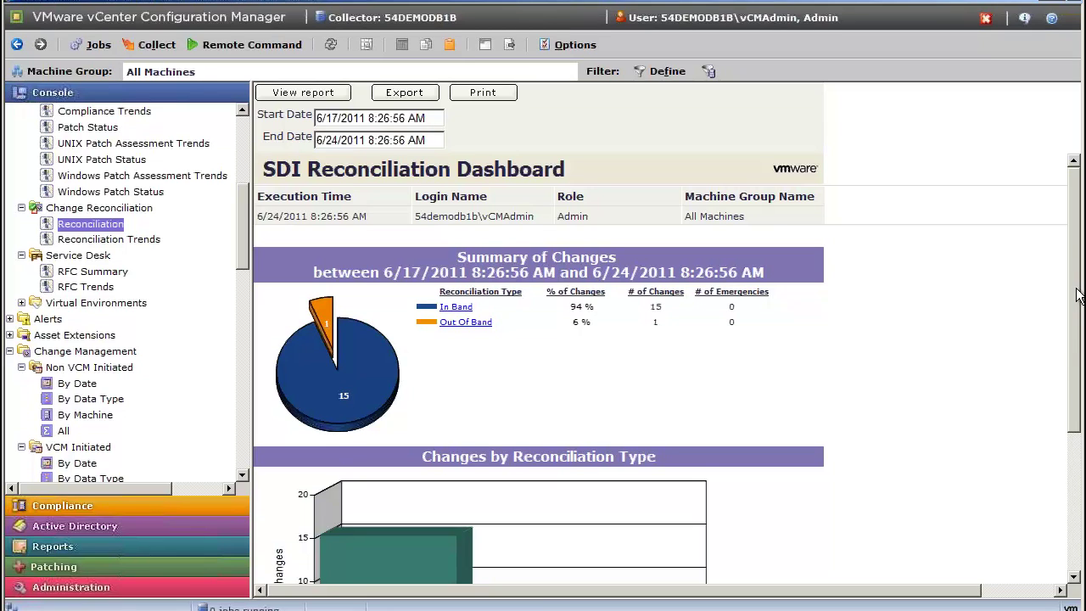
pyautogui.scroll(-3, 1077, 293)
pyautogui.scroll(1, 309, 297)
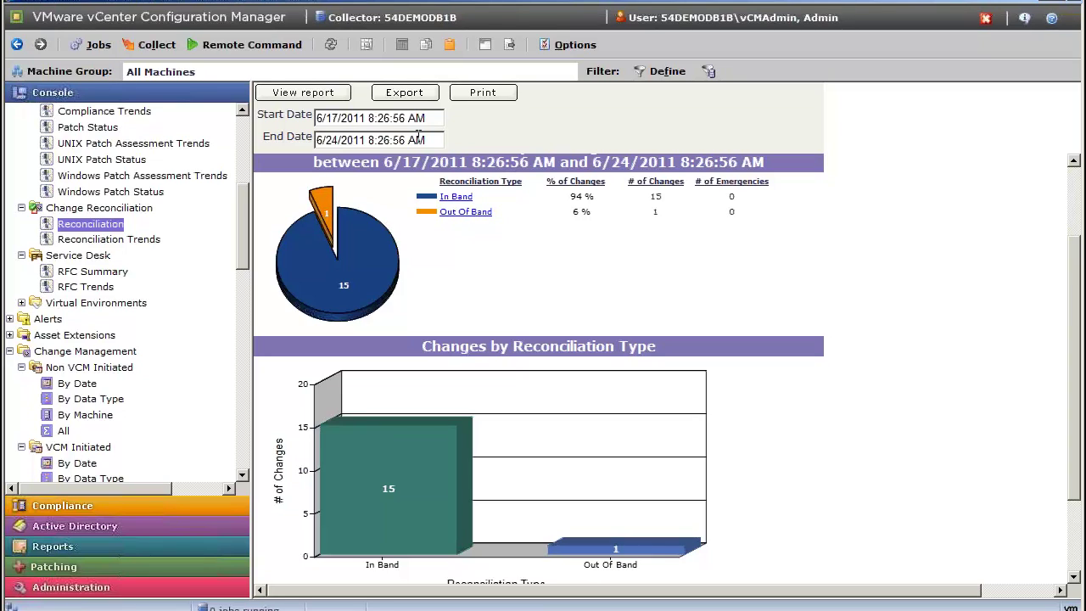
# Open the Out Of Band change details, then return to the SDI Reconciliation Dashboard.
pyautogui.click(325, 209)
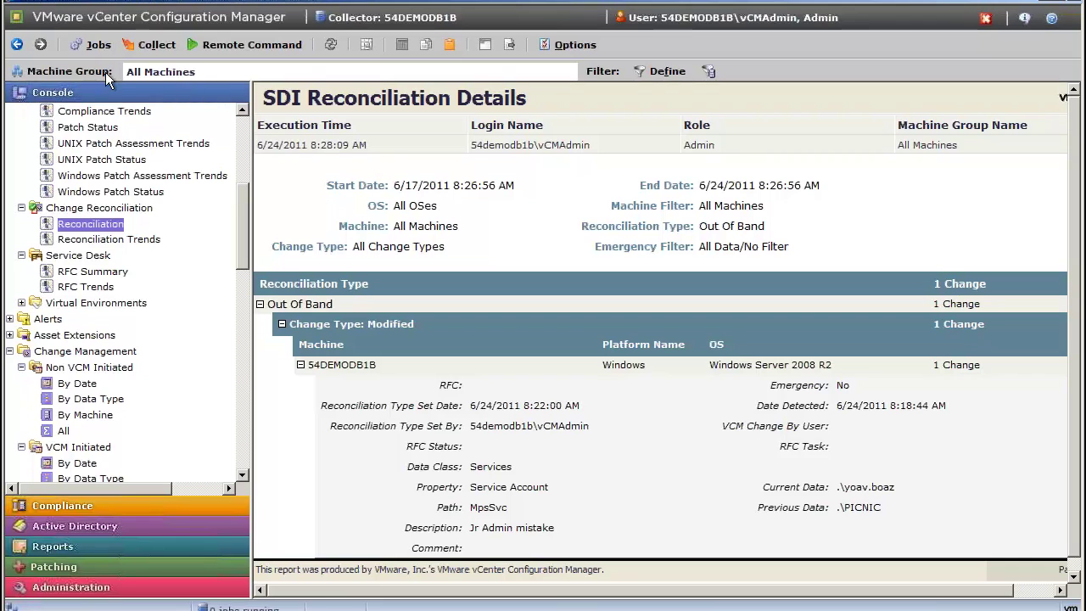
pyautogui.click(17, 45)
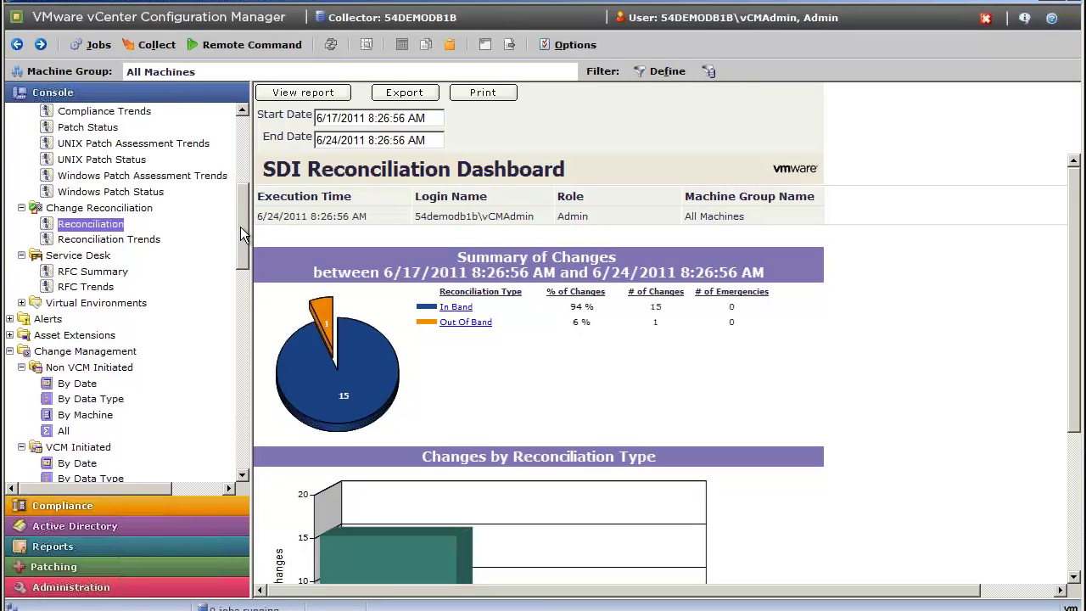
# Expand Virtual Environments (VM Hosts, VM Guests, VM Logs, vCenter) and Enterprise Applications in the console tree.
pyautogui.moveTo(241, 226); pyautogui.dragTo(239, 336)
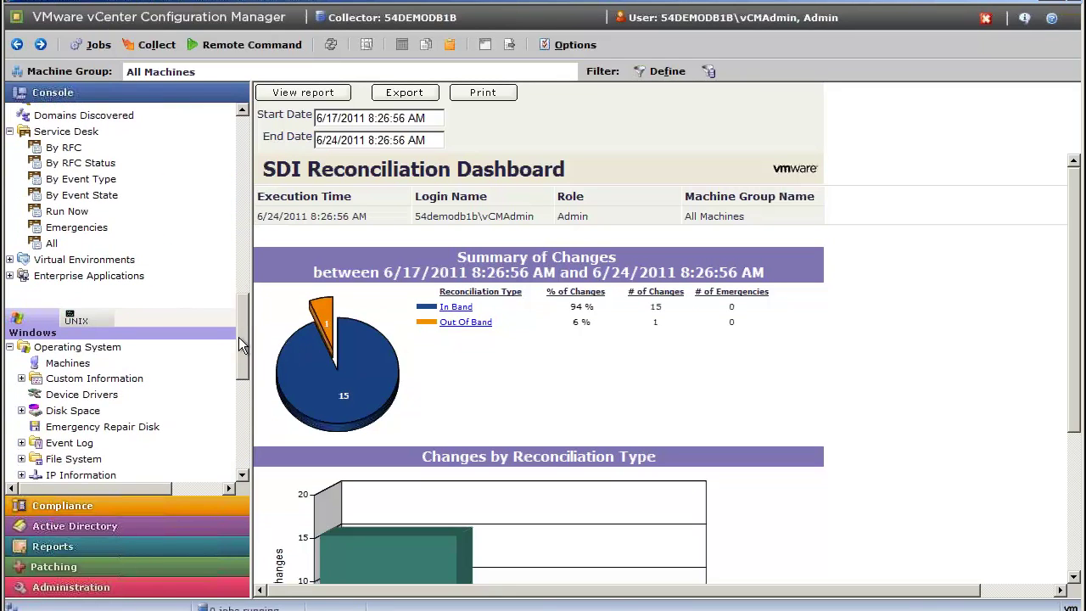
pyautogui.click(10, 259)
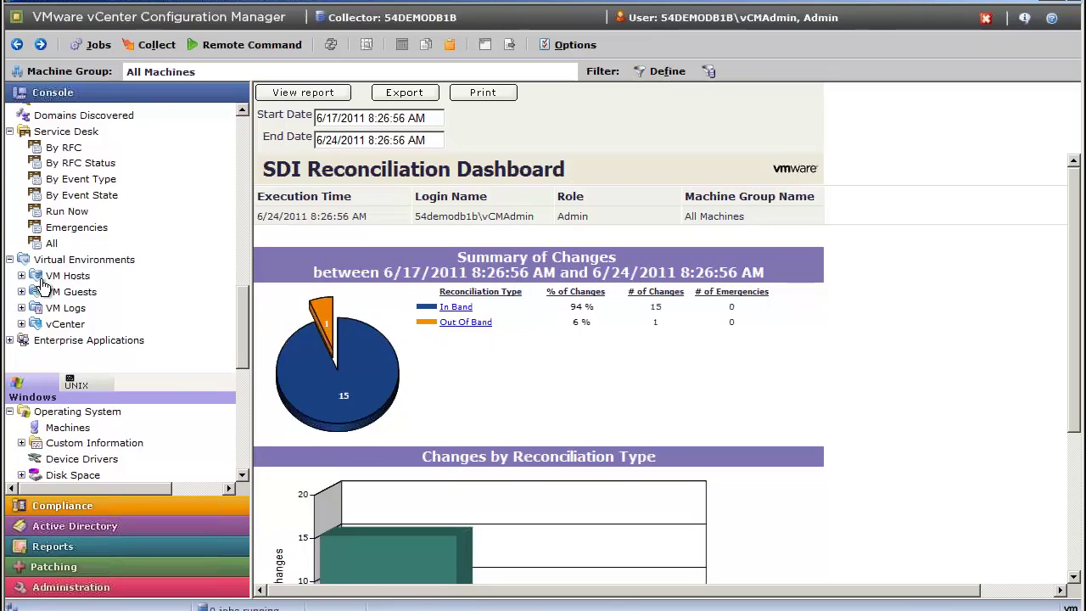
pyautogui.click(21, 276)
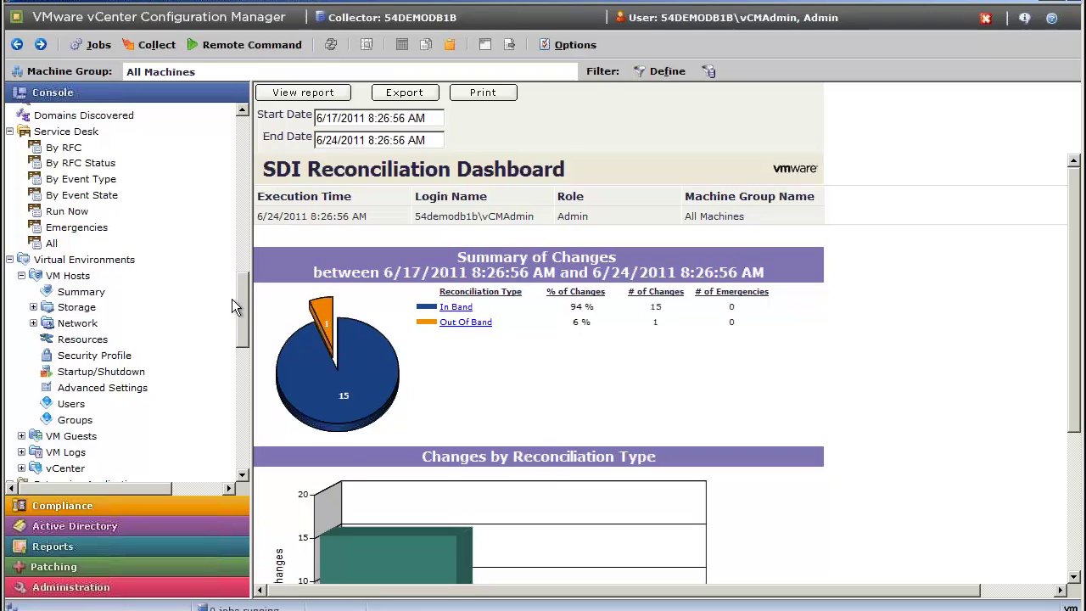
pyautogui.moveTo(241, 315); pyautogui.dragTo(246, 344)
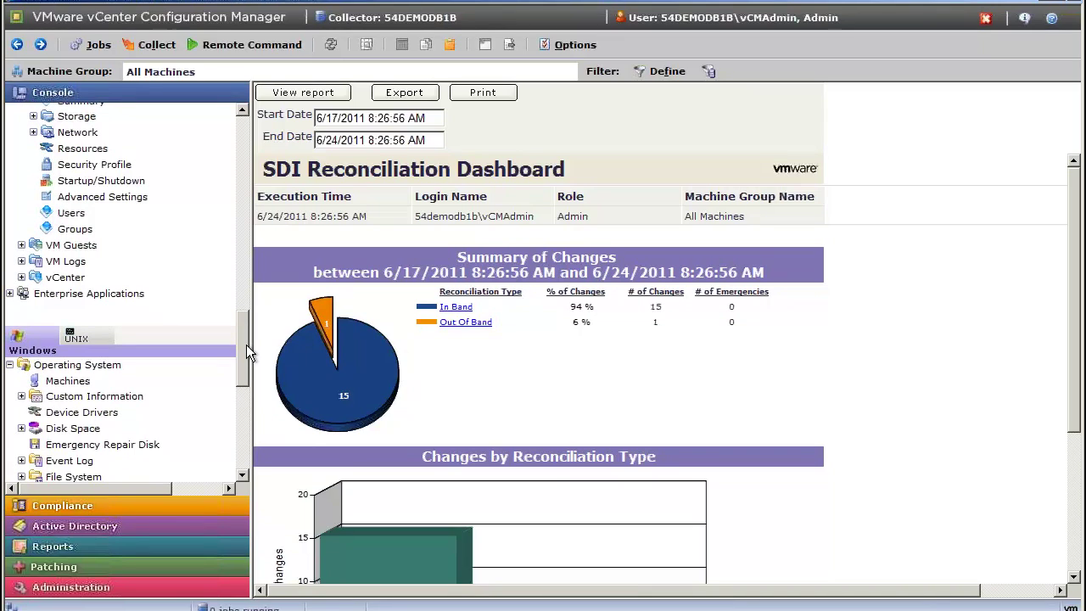
pyautogui.click(23, 245)
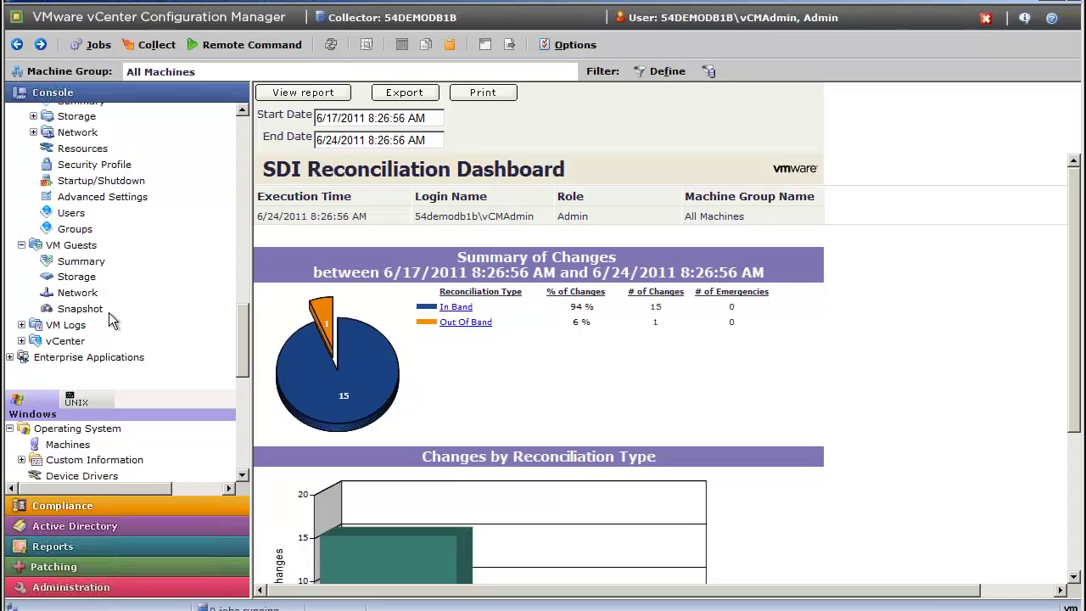
pyautogui.click(22, 325)
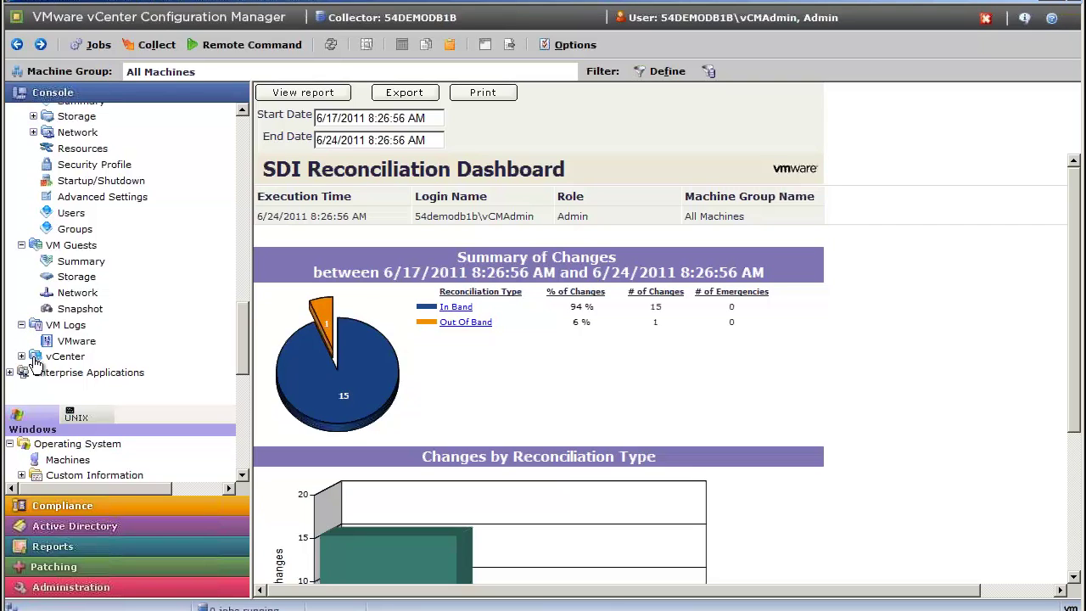
pyautogui.click(22, 357)
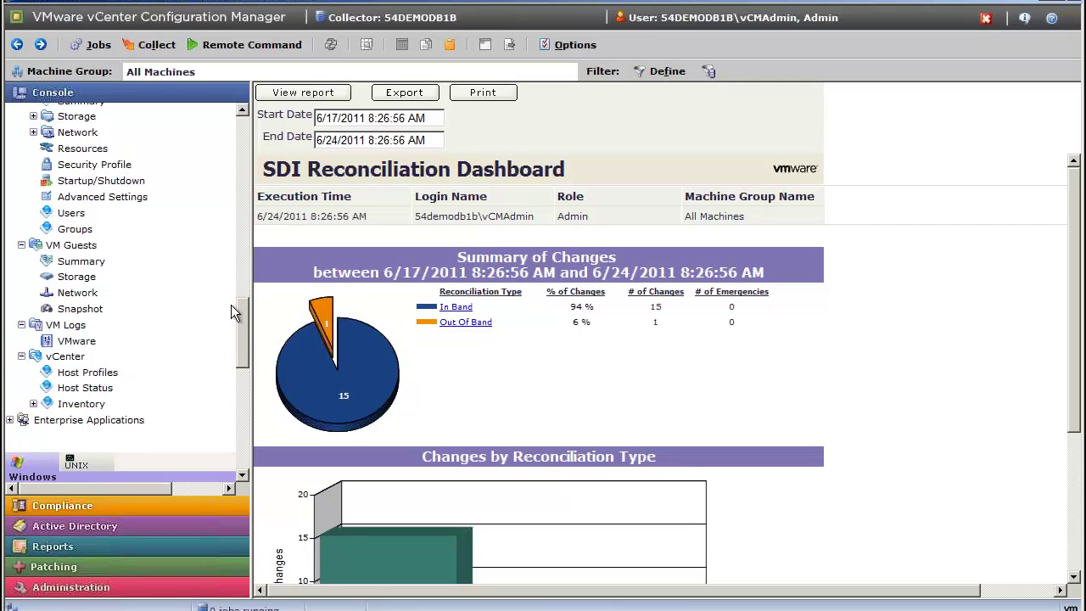
pyautogui.moveTo(240, 318); pyautogui.dragTo(243, 337)
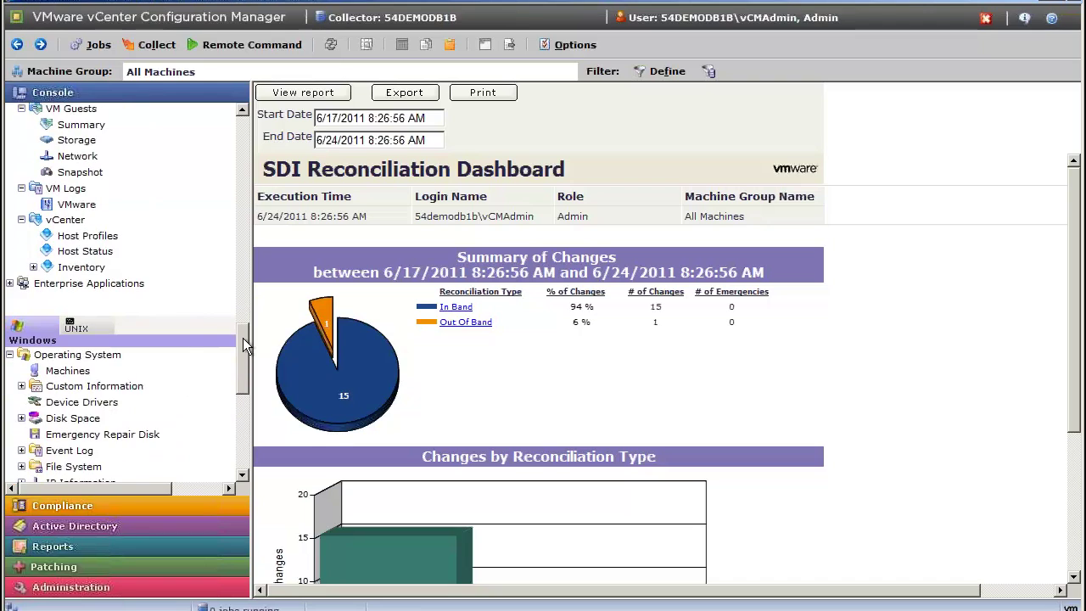
pyautogui.click(9, 284)
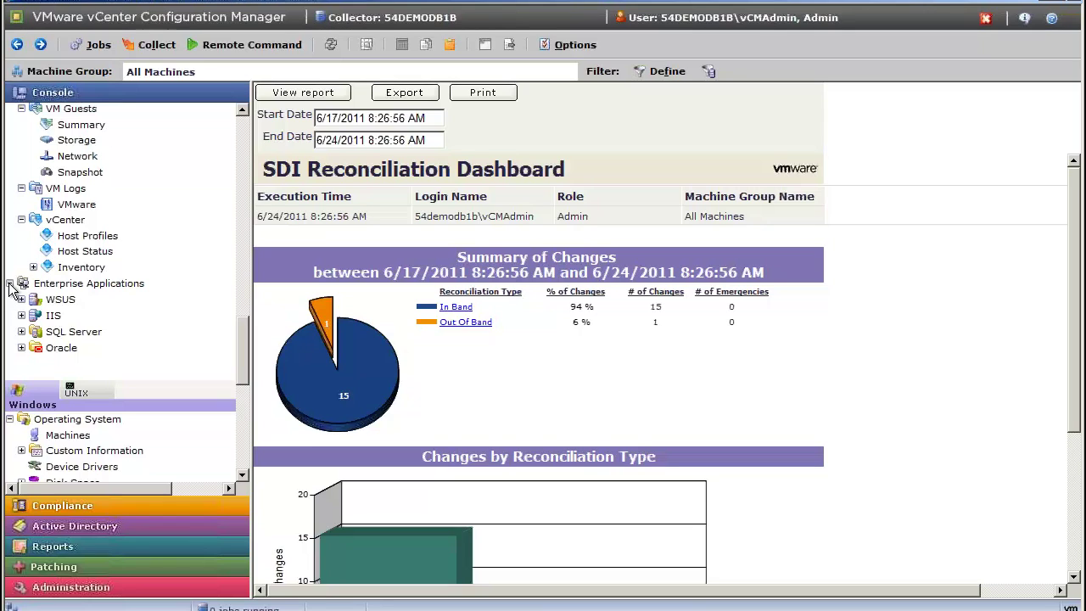
# Open SQL Server > Server > Accounts and scroll the grid to review logins per SQLEXP_VIM instance.
pyautogui.click(22, 333)
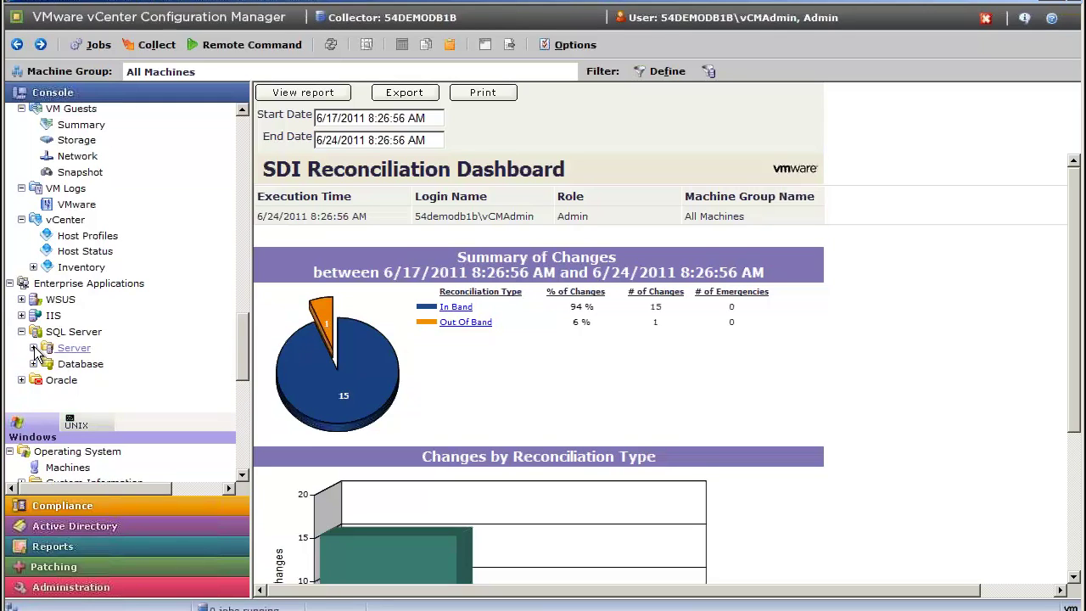
pyautogui.click(34, 348)
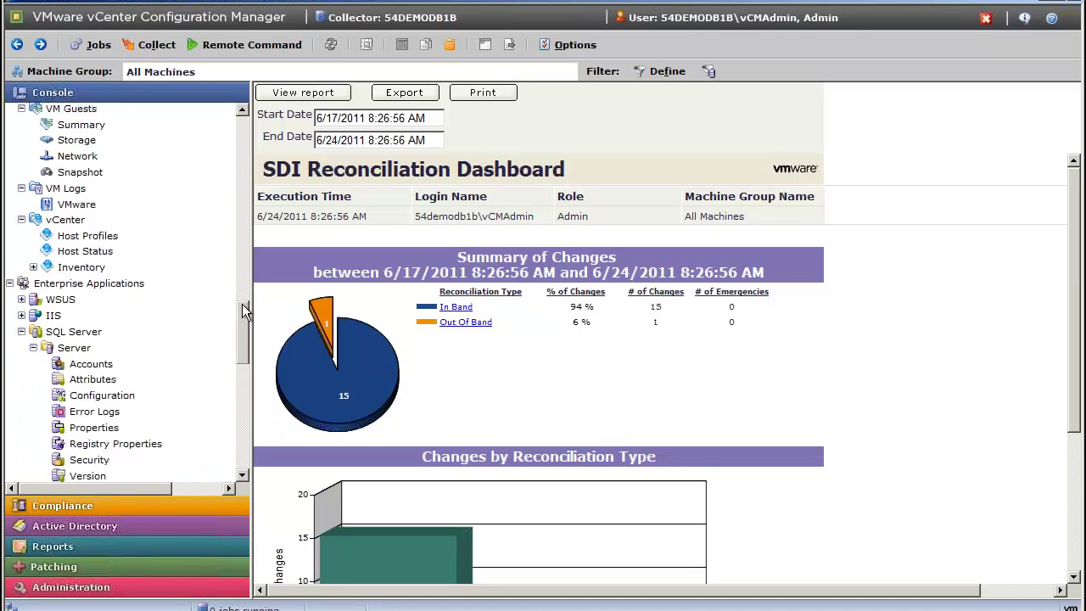
pyautogui.moveTo(244, 310); pyautogui.dragTo(244, 323)
pyautogui.click(95, 296)
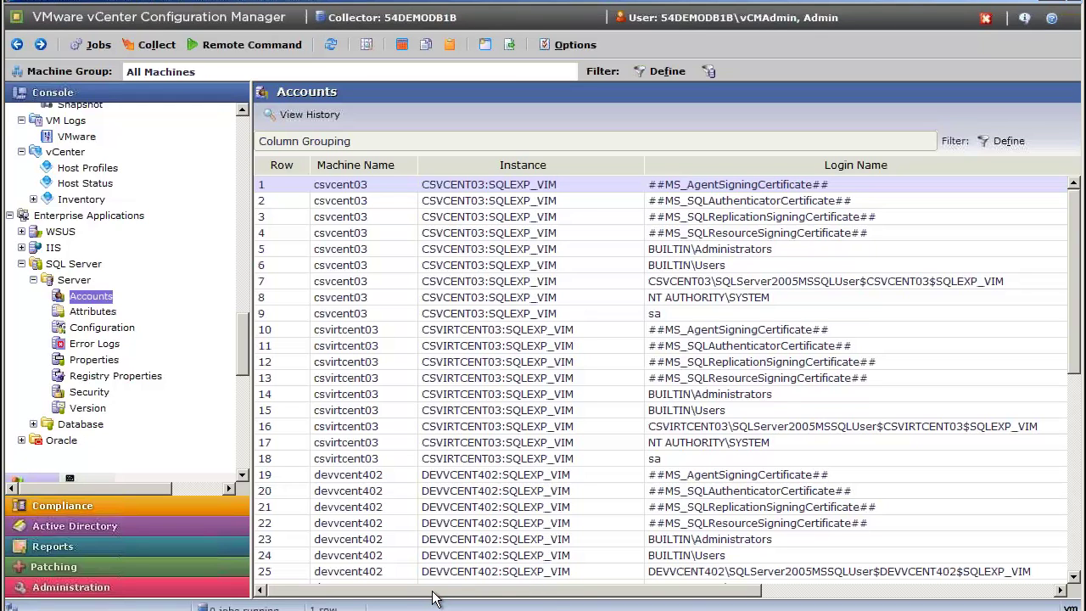
pyautogui.moveTo(432, 593); pyautogui.dragTo(679, 592)
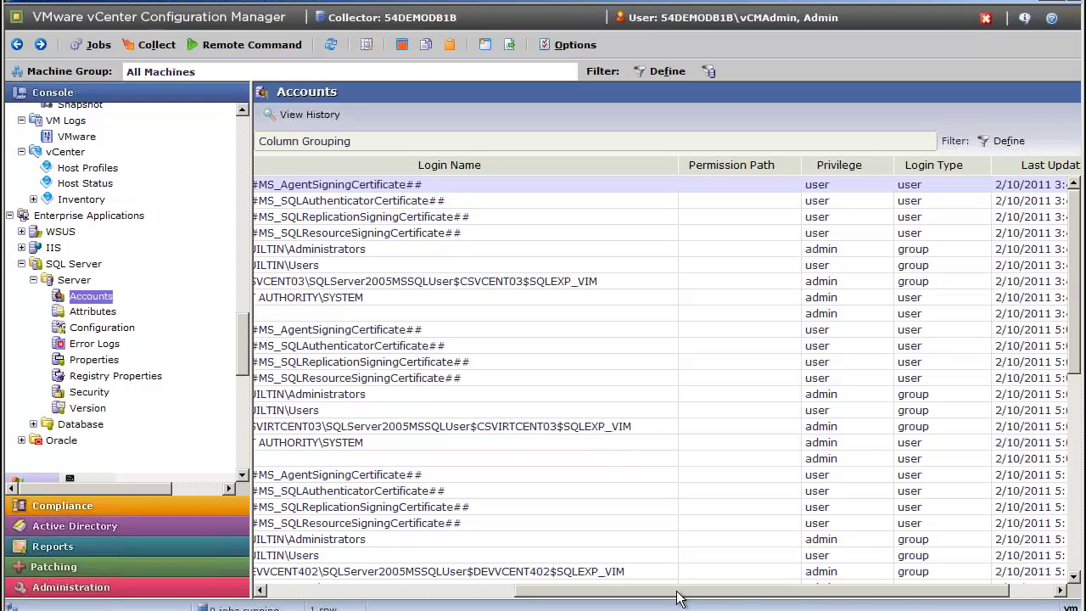
pyautogui.moveTo(678, 598); pyautogui.dragTo(370, 596)
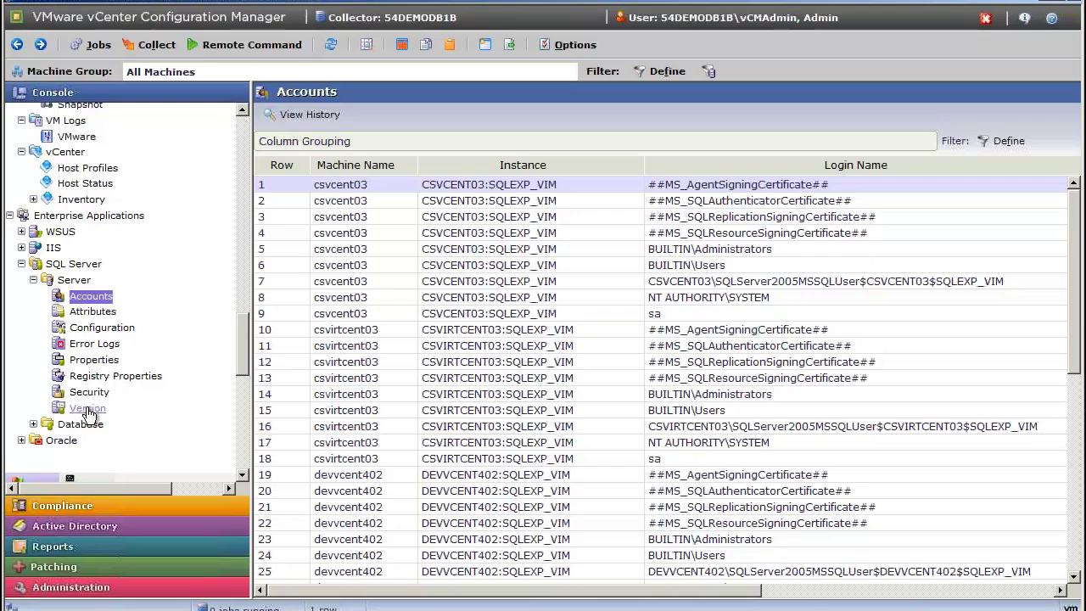
# Show the SQL Server Security grid and scroll right to Audit Level and SA Login Blank.
pyautogui.click(93, 392)
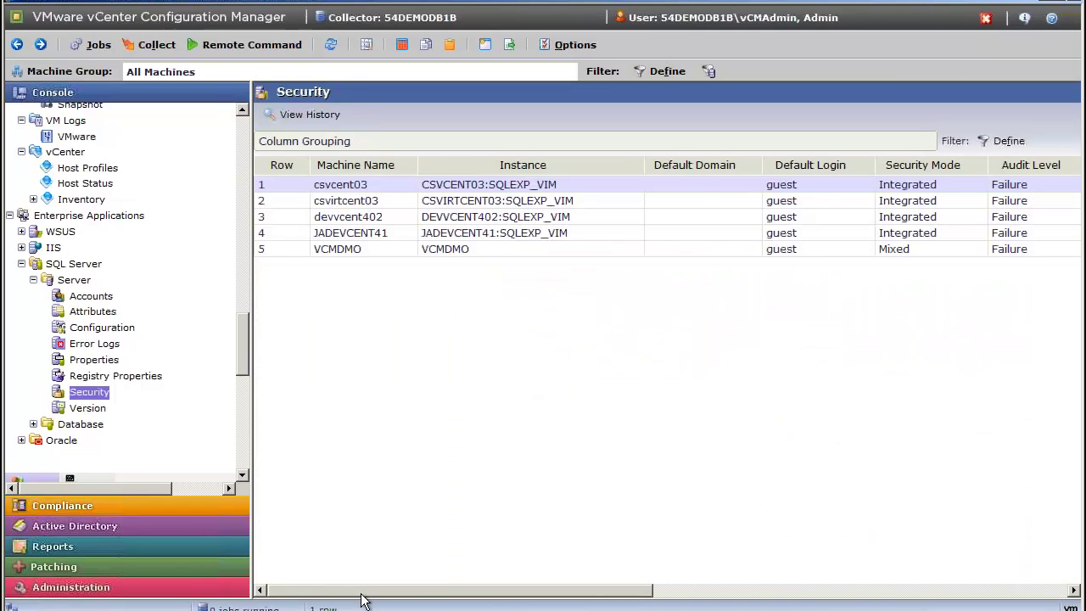
pyautogui.moveTo(335, 592); pyautogui.dragTo(445, 599)
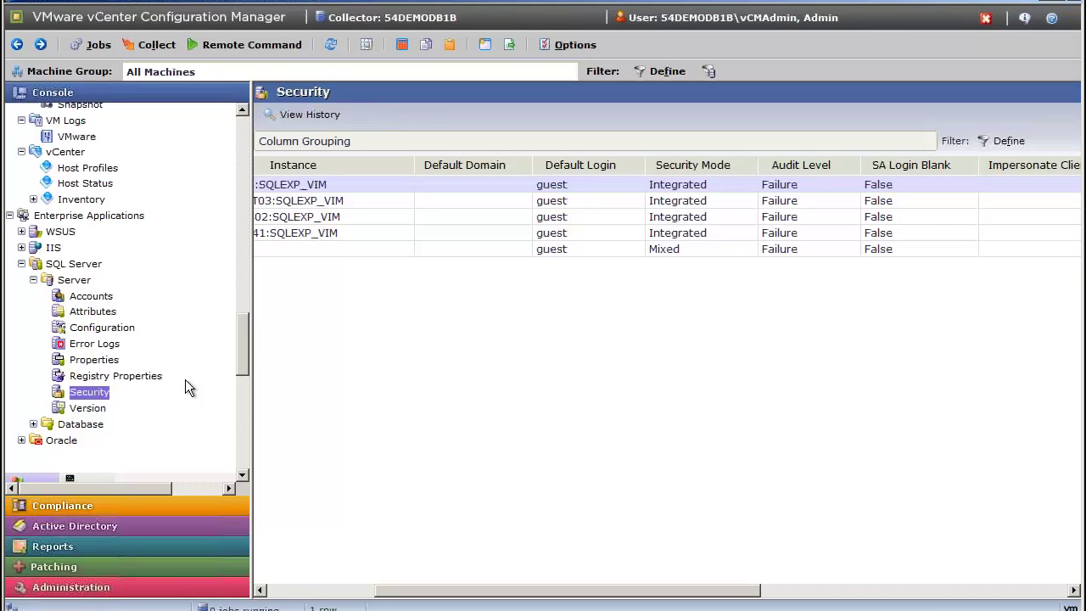
# Expand Oracle > Management Views and scroll through the list.
pyautogui.click(22, 440)
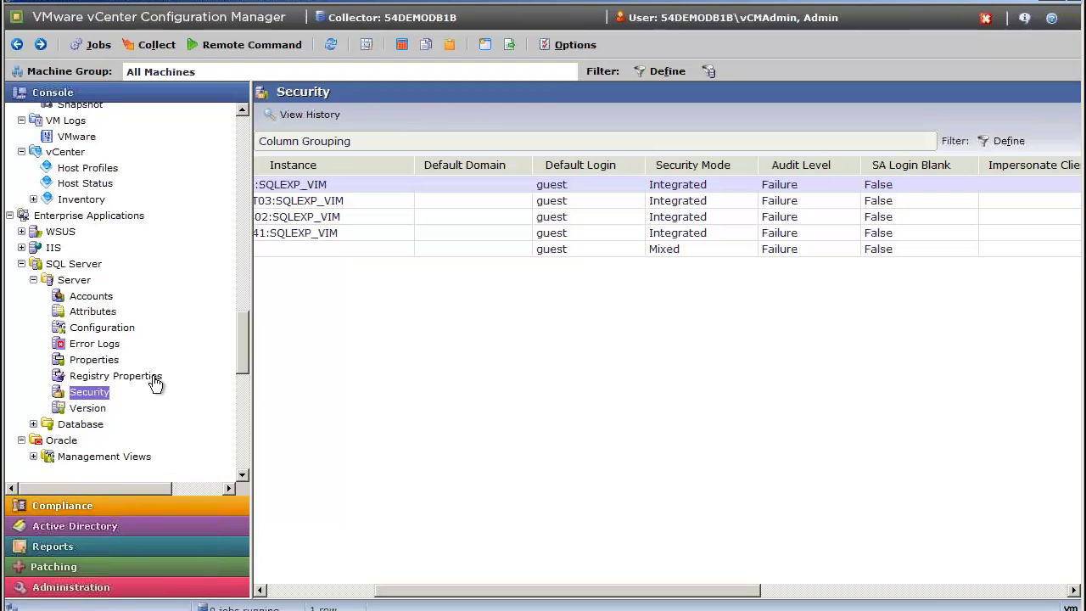
pyautogui.click(33, 456)
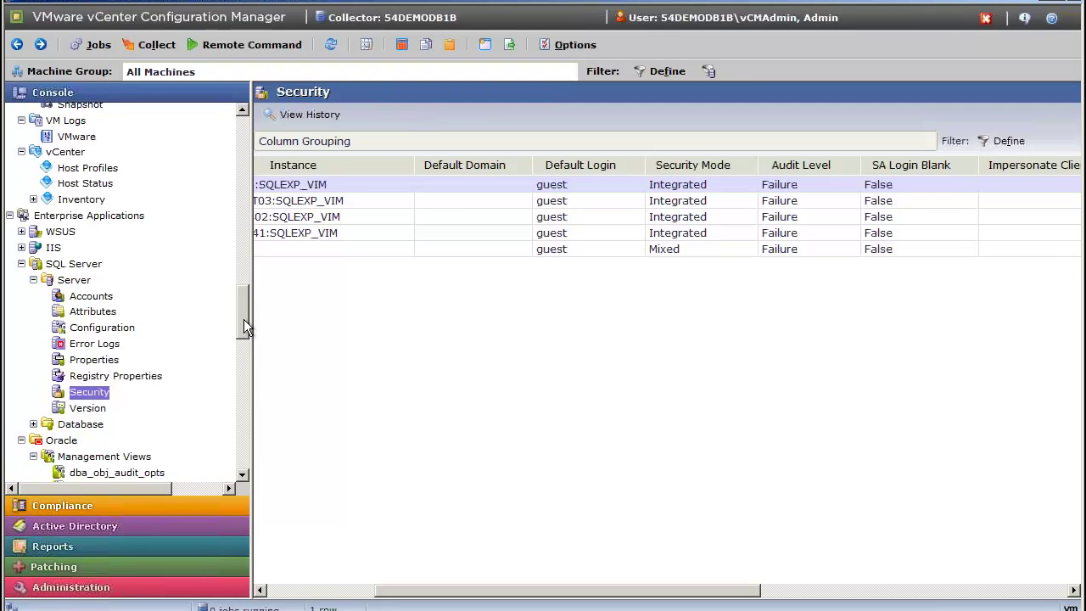
pyautogui.moveTo(244, 319); pyautogui.dragTo(245, 403)
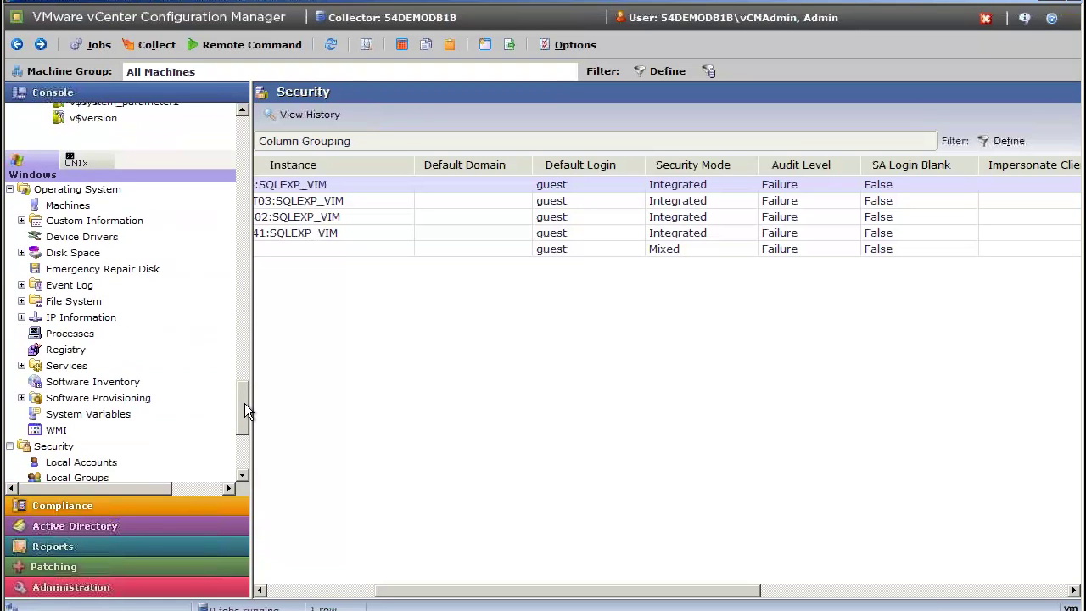
# Switch to the UNIX data categories and expand Operating System.
pyautogui.click(88, 165)
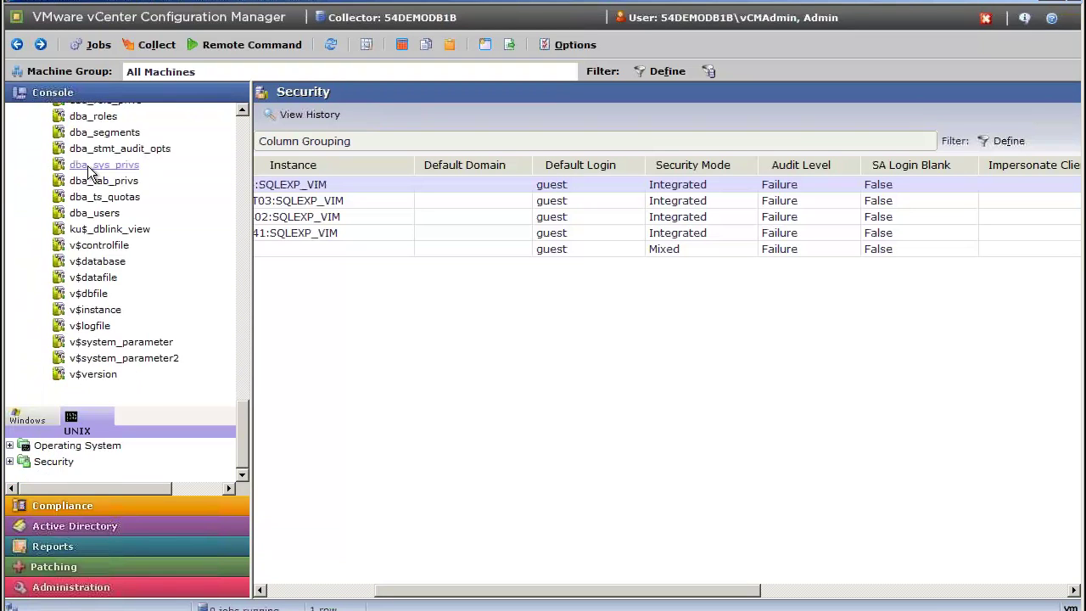
pyautogui.click(9, 445)
pyautogui.moveTo(240, 403); pyautogui.dragTo(245, 447)
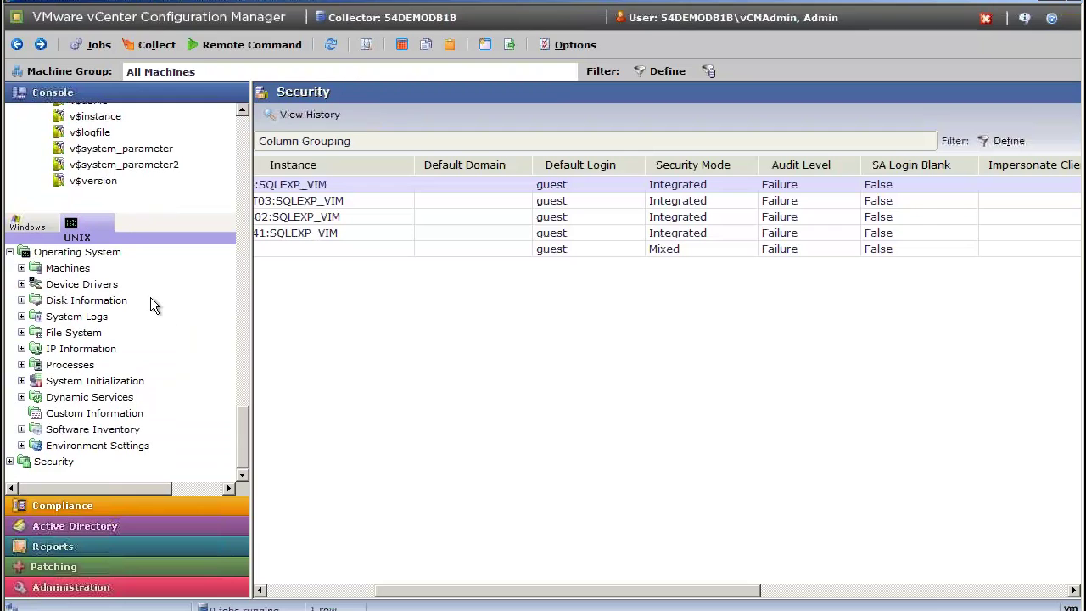
# Open Machines > General and scroll the chart of 72 UNIX machines by OS.
pyautogui.click(22, 268)
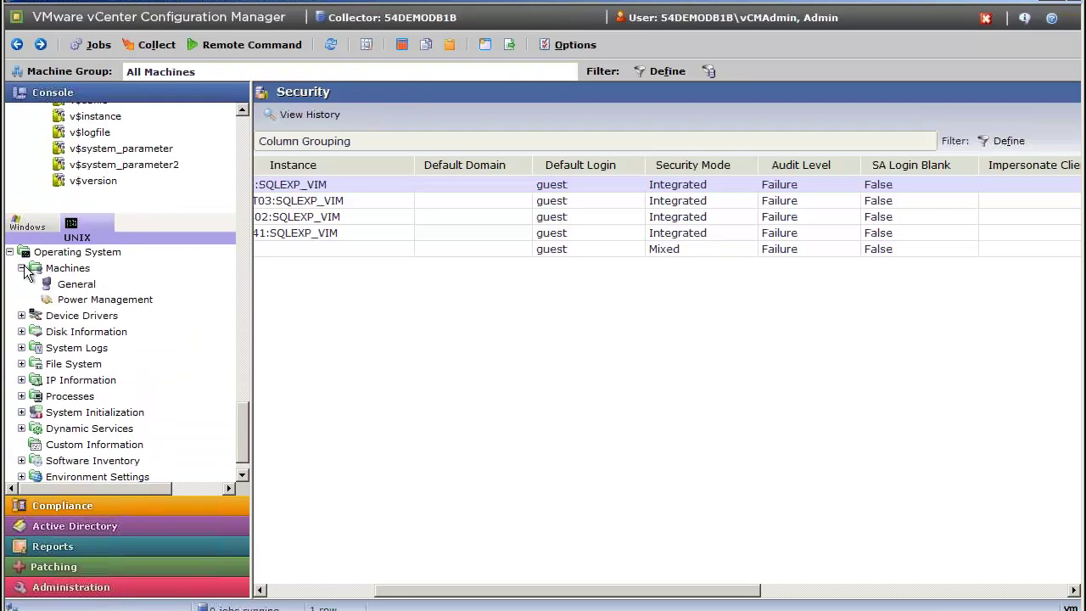
pyautogui.click(74, 286)
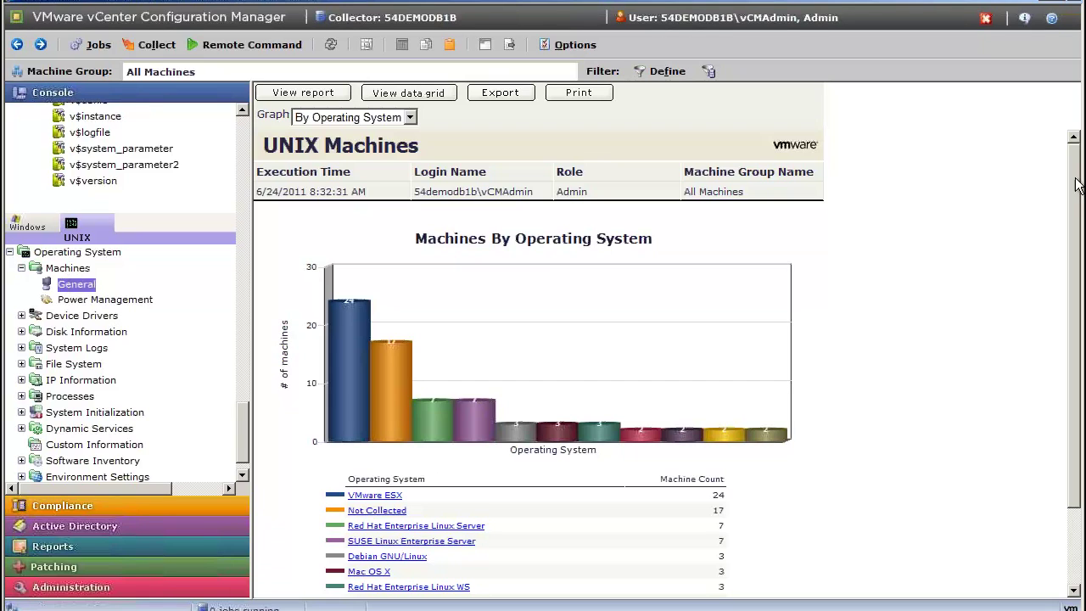
pyautogui.moveTo(1075, 181); pyautogui.dragTo(1079, 261)
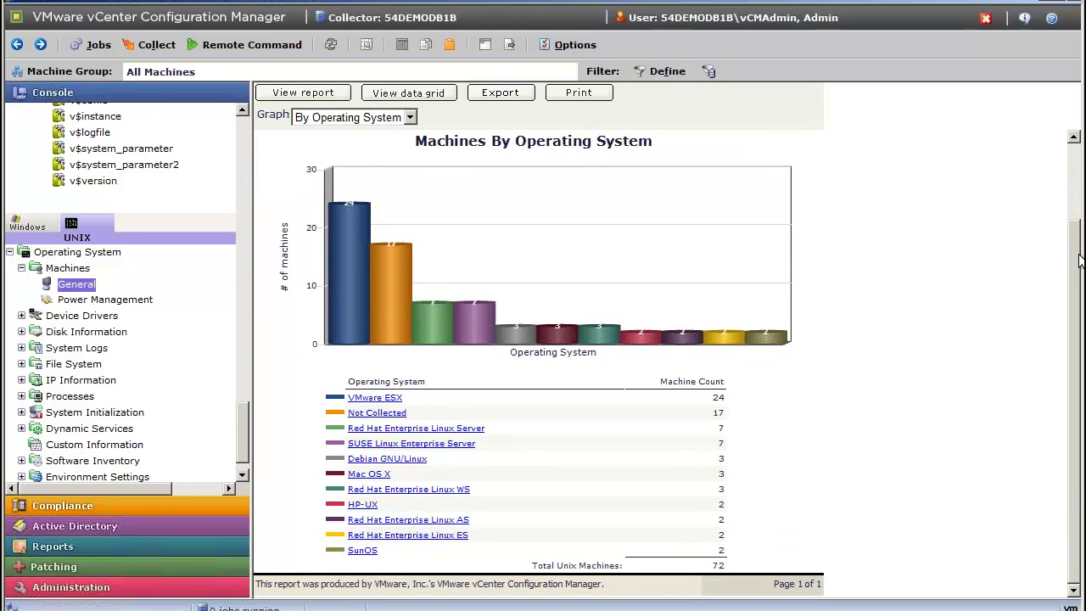
# Drill into Mac OS X to list its three machines, browsing Machine Groups without changing groups.
pyautogui.rightClick(353, 287)
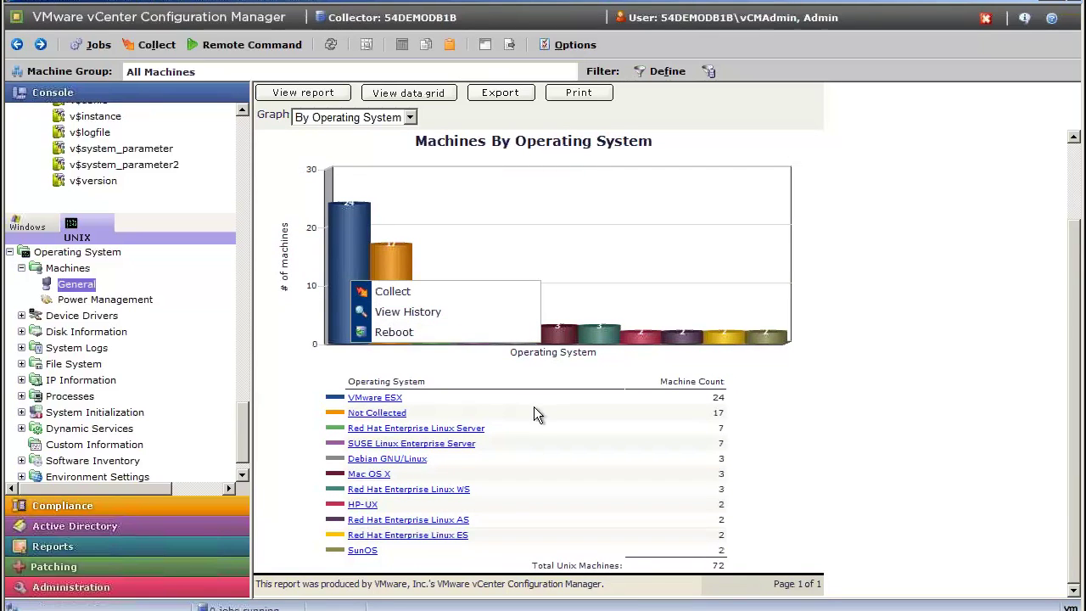
pyautogui.click(373, 475)
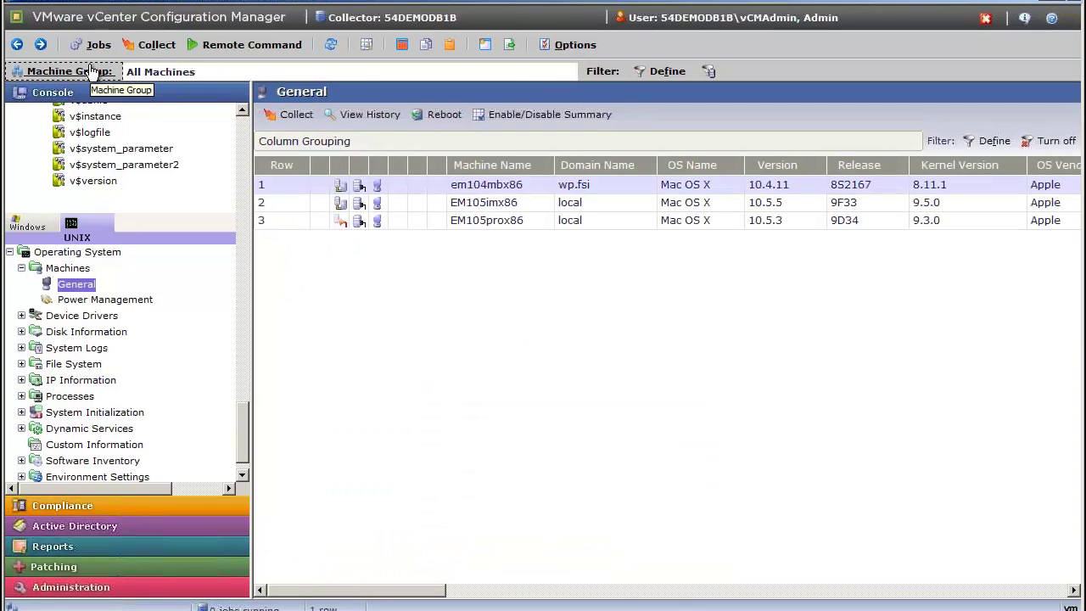
pyautogui.click(92, 71)
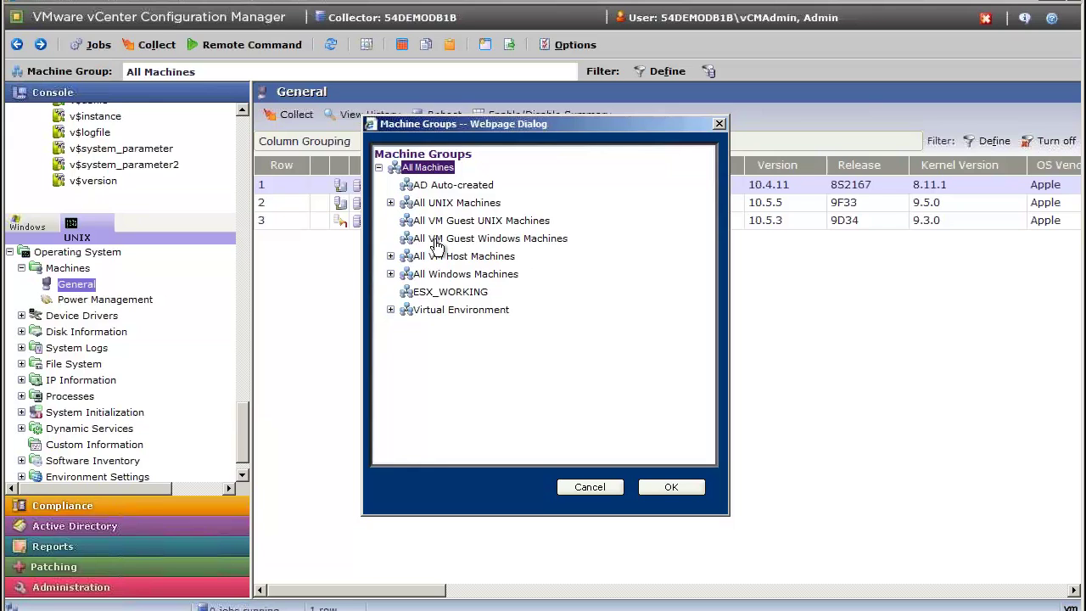
pyautogui.click(390, 203)
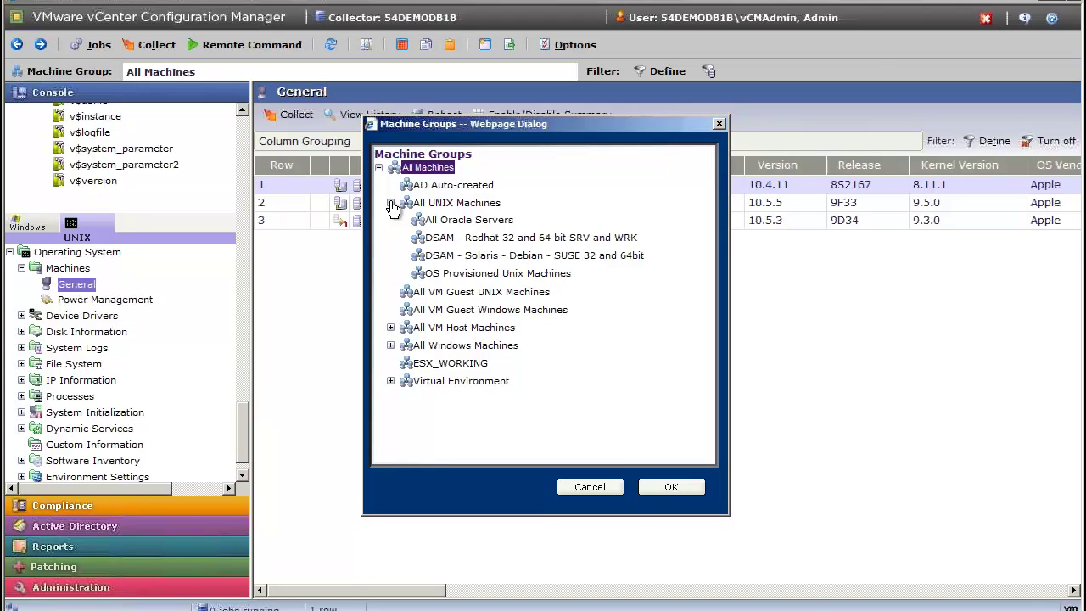
pyautogui.click(391, 203)
pyautogui.click(589, 487)
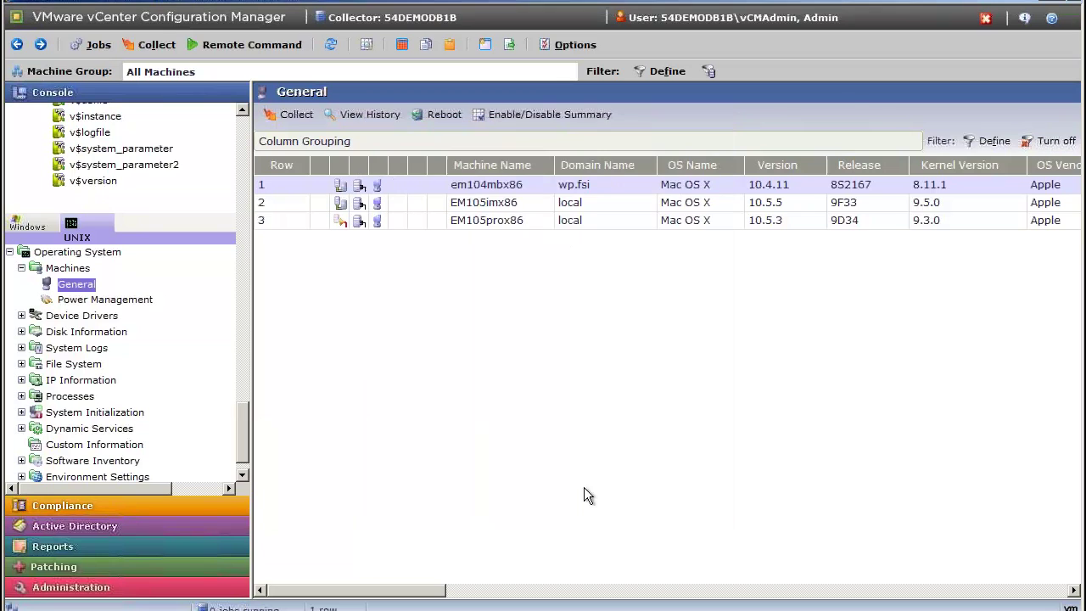
# Filter the machines grid to OS Name = Mac OS X, then return to the OS chart.
pyautogui.click(993, 140)
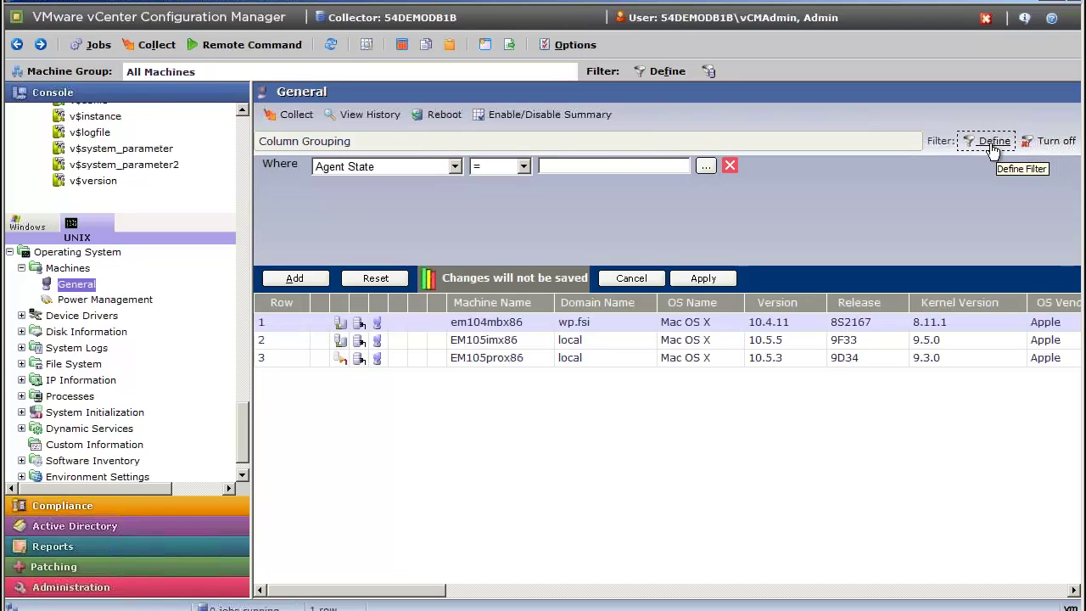
pyautogui.click(456, 167)
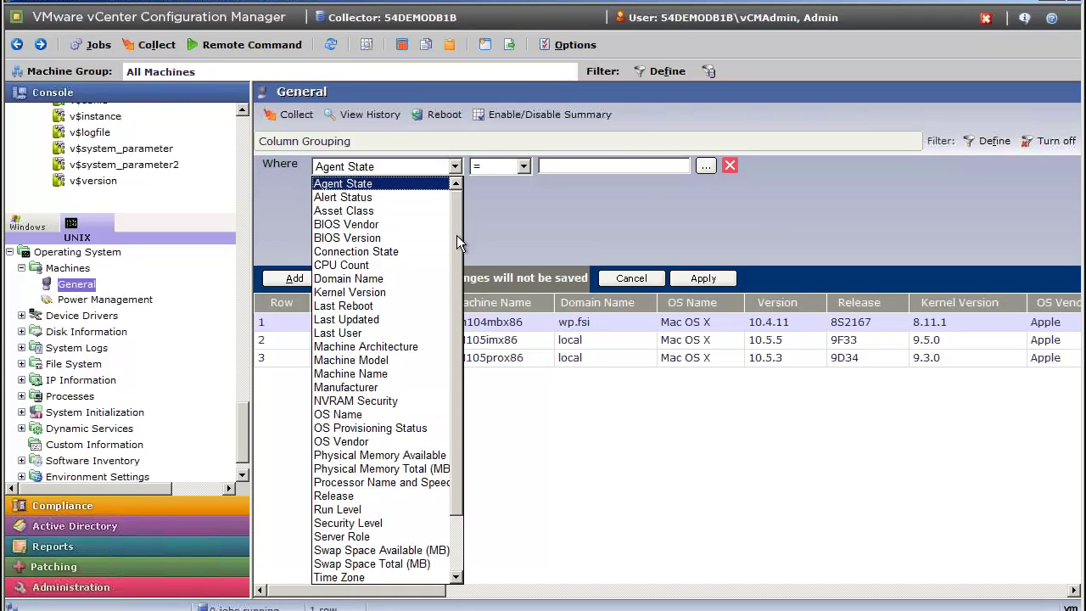
pyautogui.moveTo(456, 235); pyautogui.dragTo(406, 352)
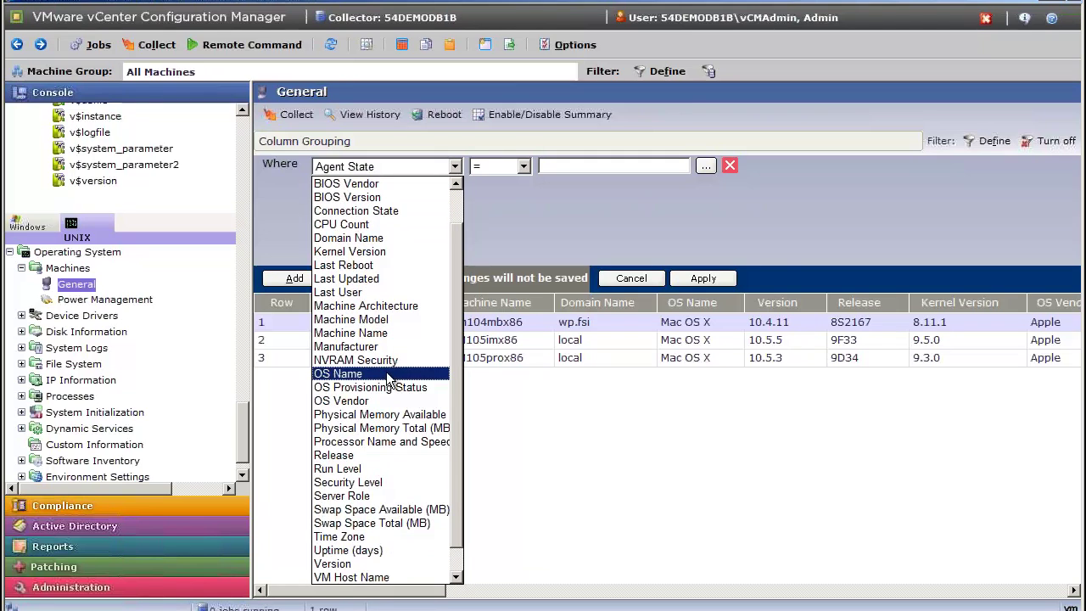
pyautogui.click(385, 373)
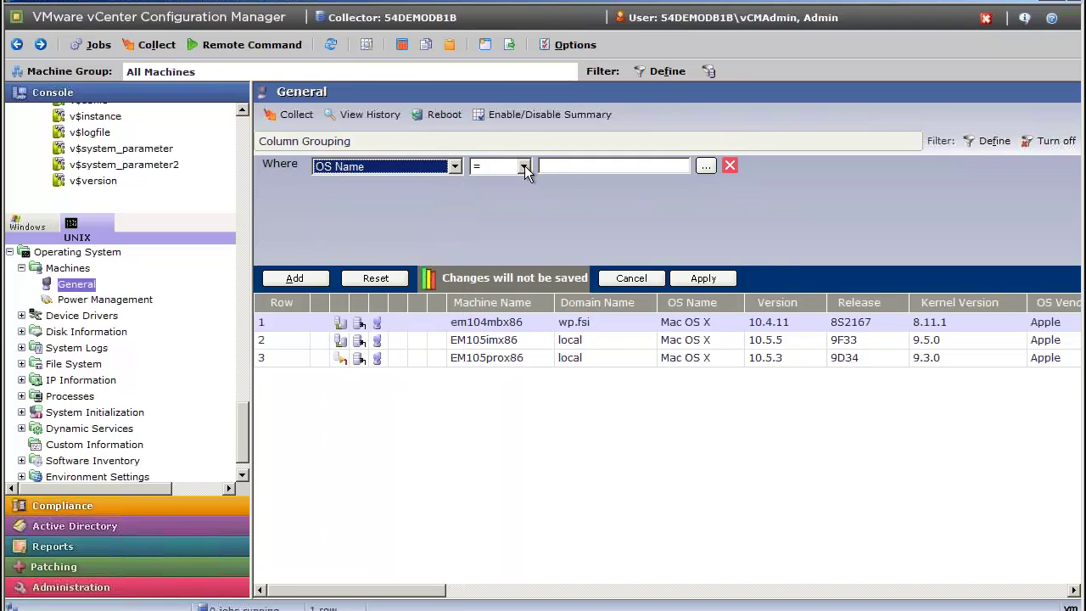
pyautogui.click(704, 165)
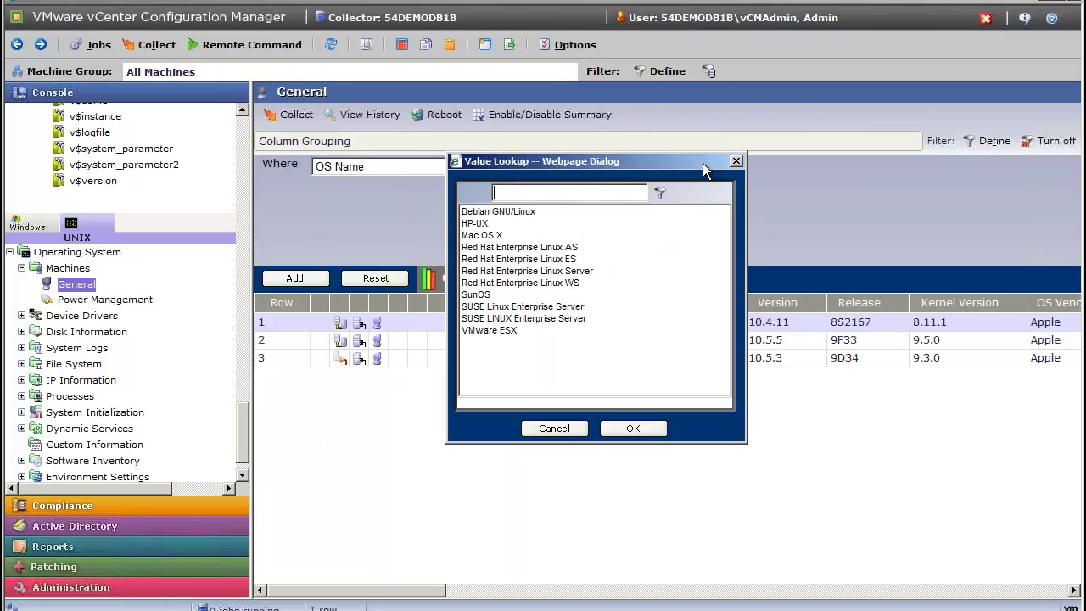
pyautogui.click(489, 235)
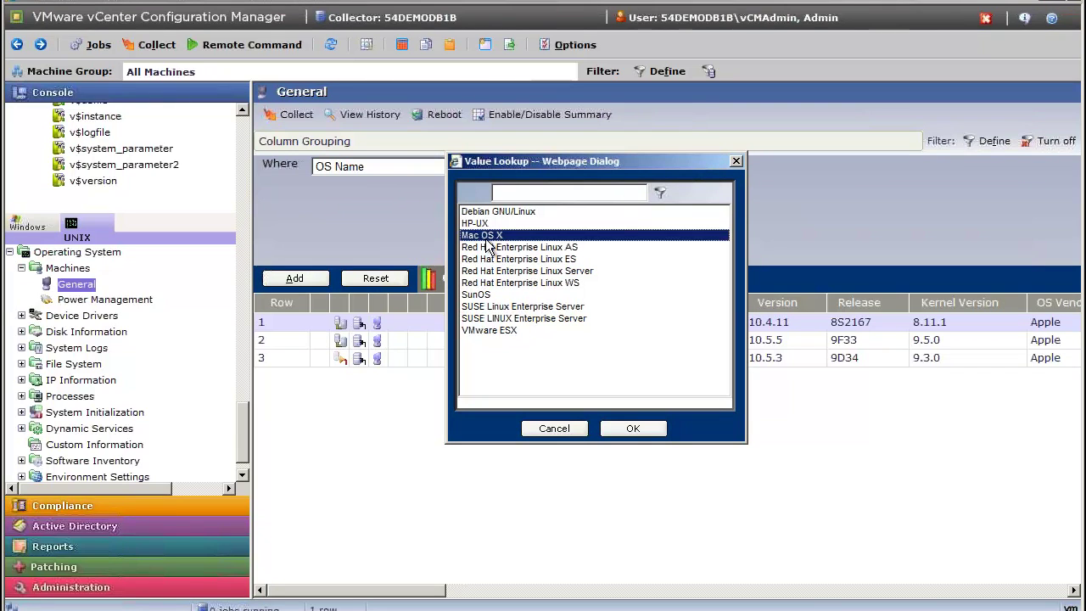
pyautogui.click(638, 429)
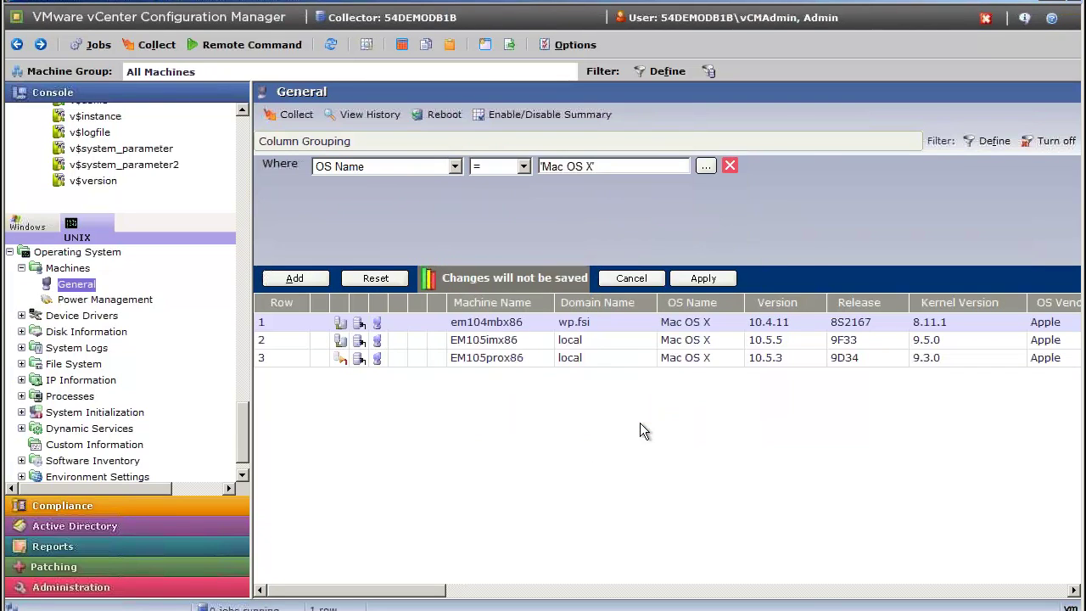
pyautogui.click(681, 277)
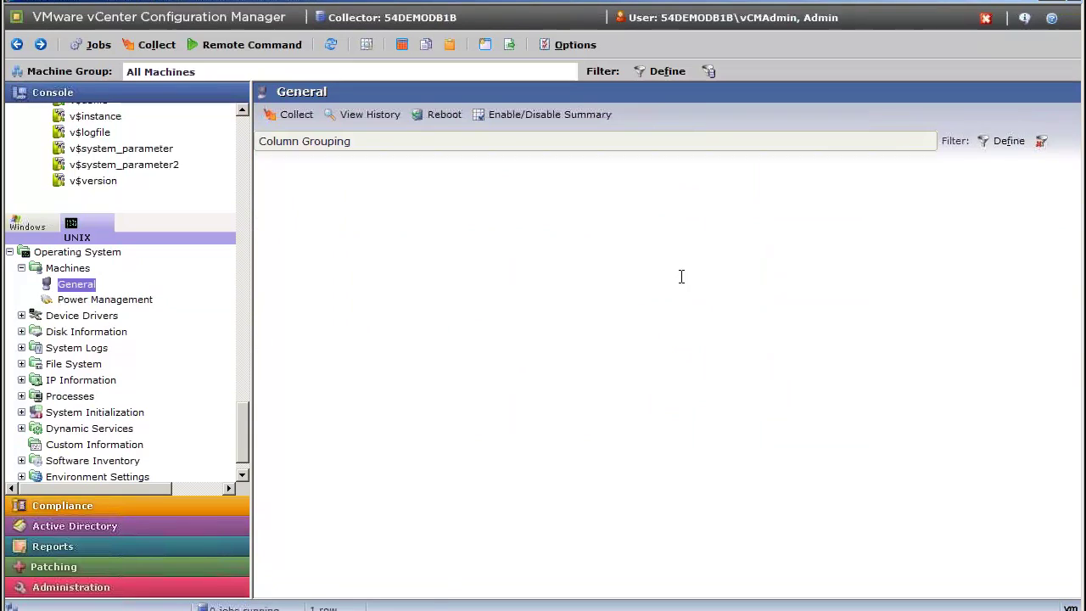
pyautogui.click(85, 286)
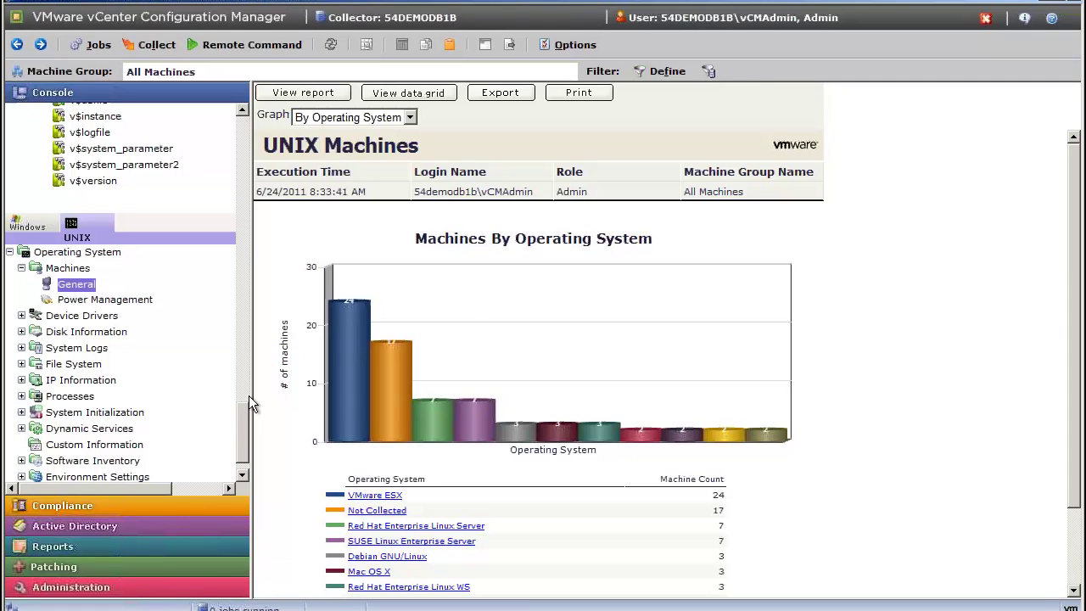
# Scroll the OS chart report, then expand UNIX Security > Users in the console tree.
pyautogui.moveTo(237, 413); pyautogui.dragTo(244, 428)
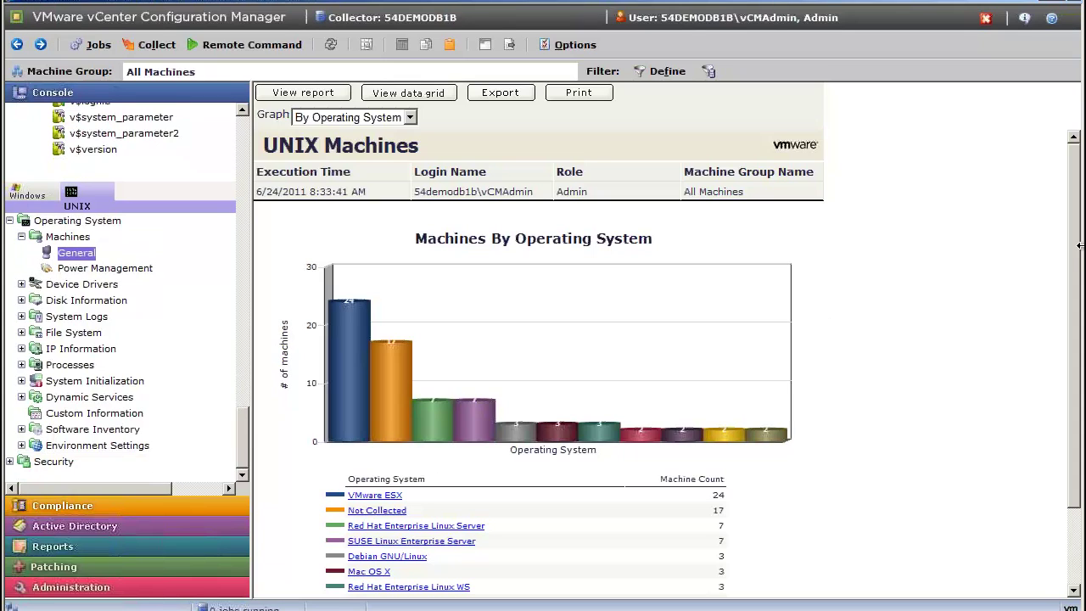
pyautogui.moveTo(1075, 251); pyautogui.dragTo(1077, 323)
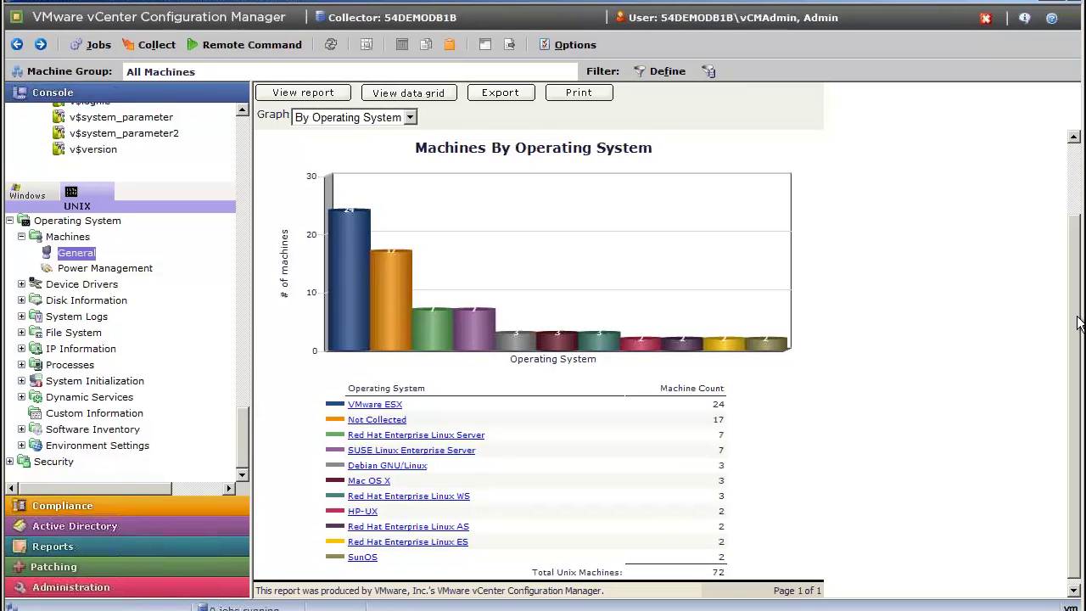
pyautogui.click(10, 462)
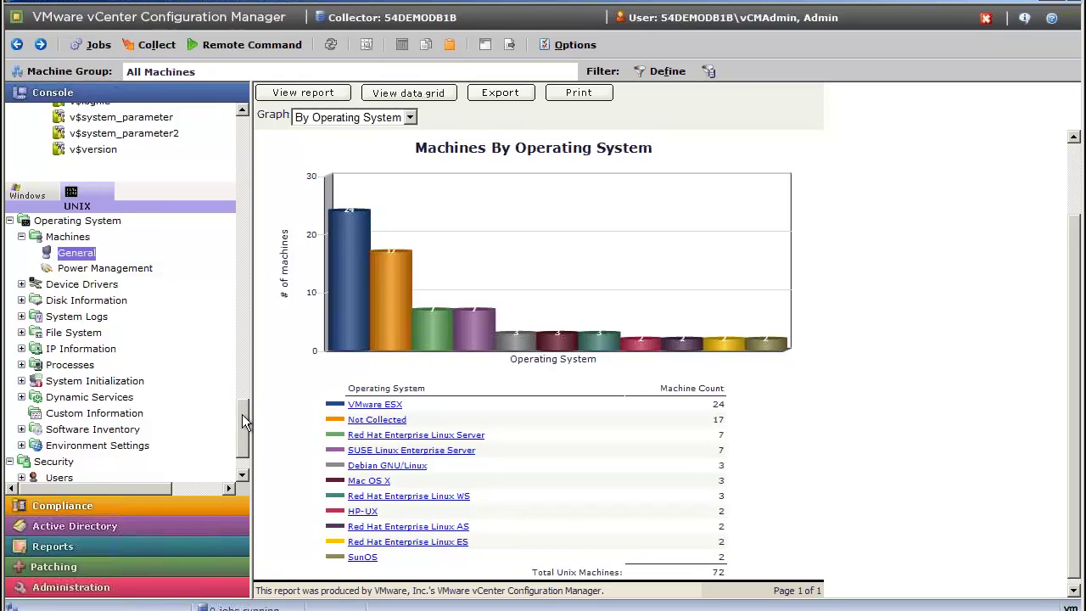
pyautogui.moveTo(242, 414); pyautogui.dragTo(239, 426)
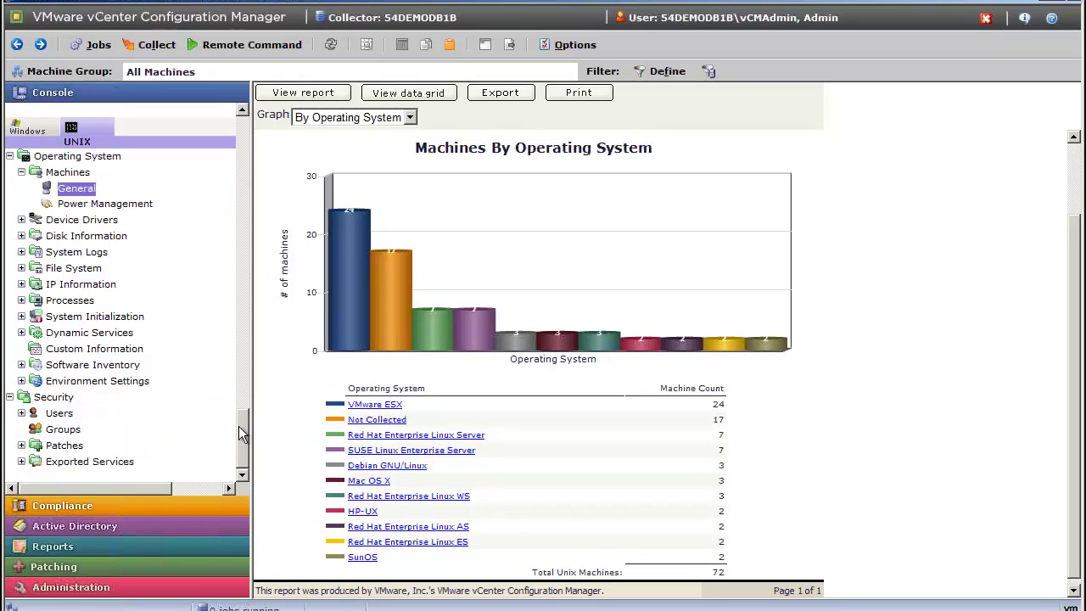
pyautogui.click(22, 413)
# List the machines with root currently logged in and select all its session rows.
pyautogui.click(85, 432)
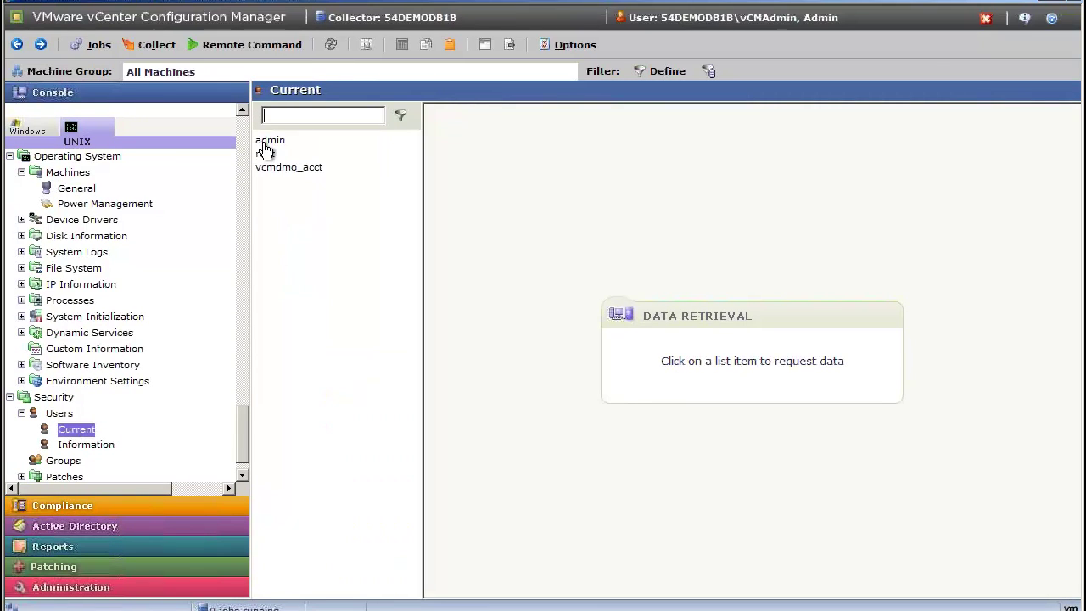
pyautogui.click(265, 154)
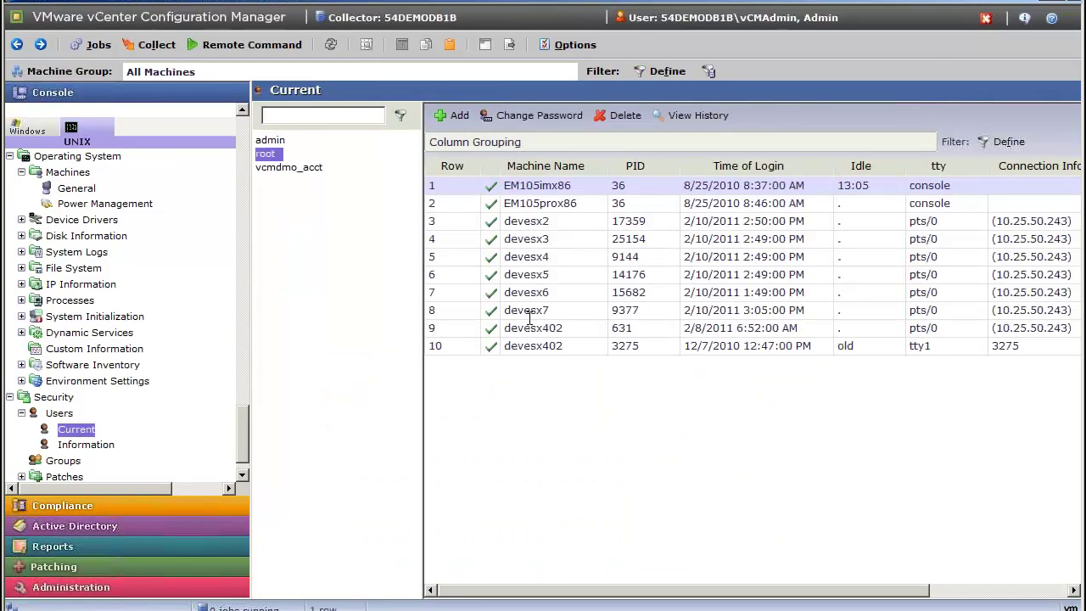
pyautogui.keyDown('shift'); pyautogui.click(530, 344); pyautogui.keyUp('shift')
# Step the root Change Password wizard to Schedule with a new password, then cancel it.
pyautogui.rightClick(530, 345)
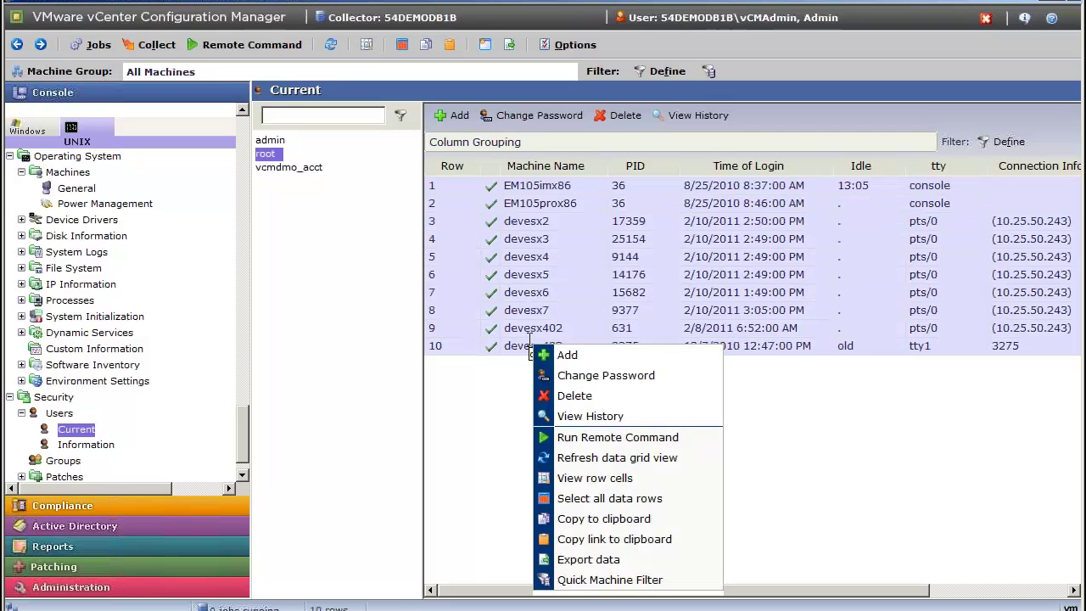
pyautogui.click(623, 386)
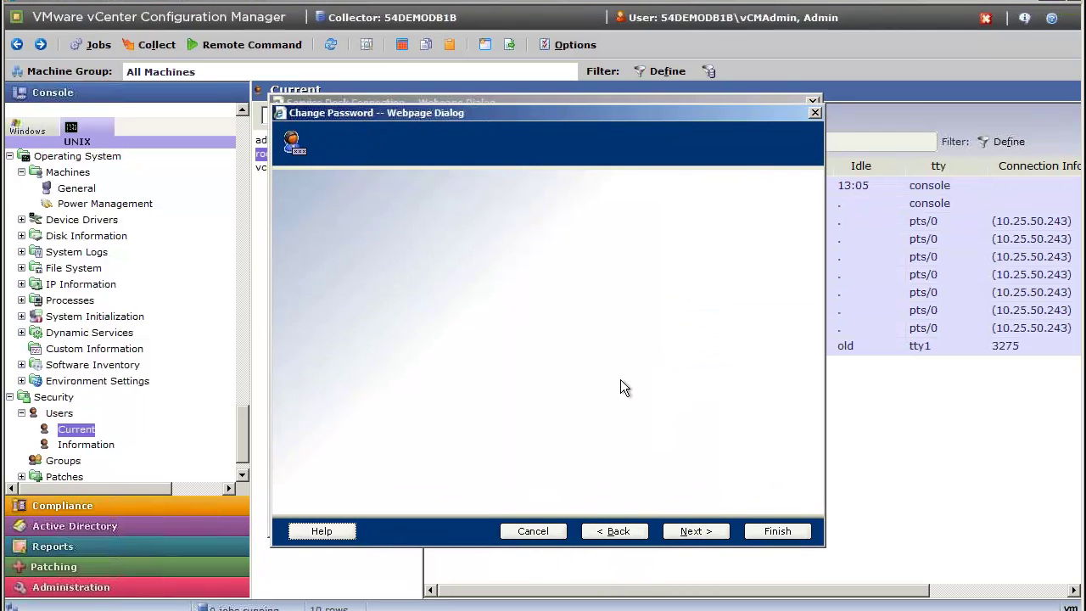
pyautogui.click(699, 529)
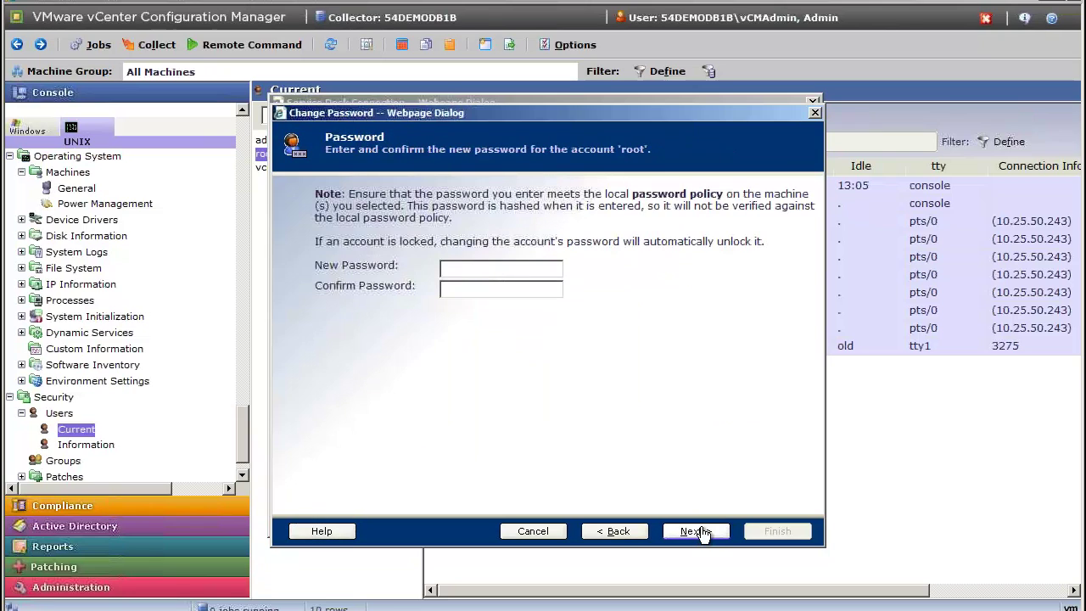
pyautogui.write('********')
pyautogui.click(697, 531)
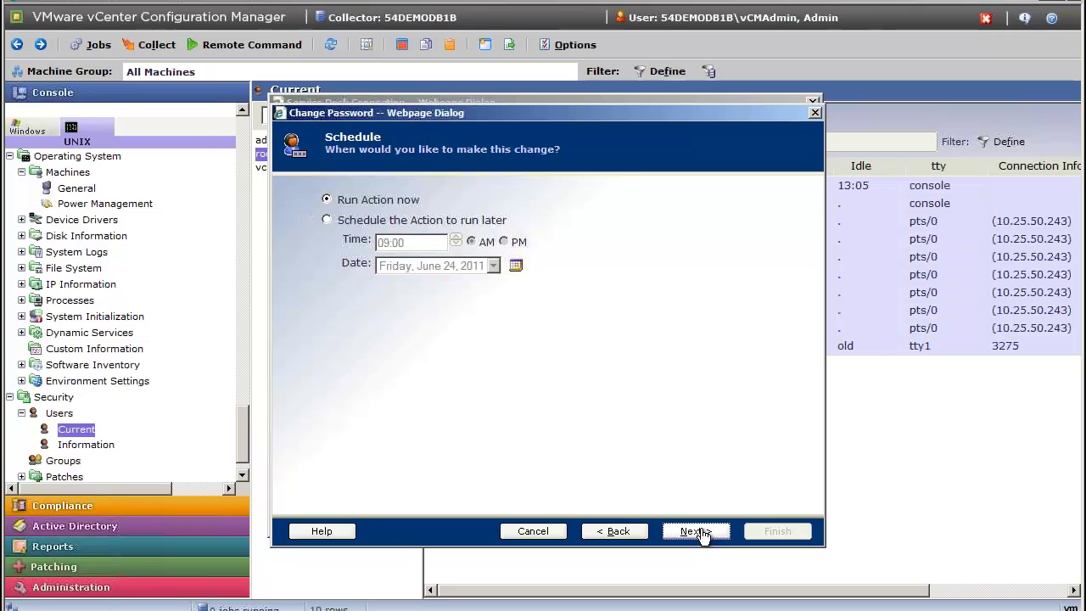
pyautogui.click(553, 532)
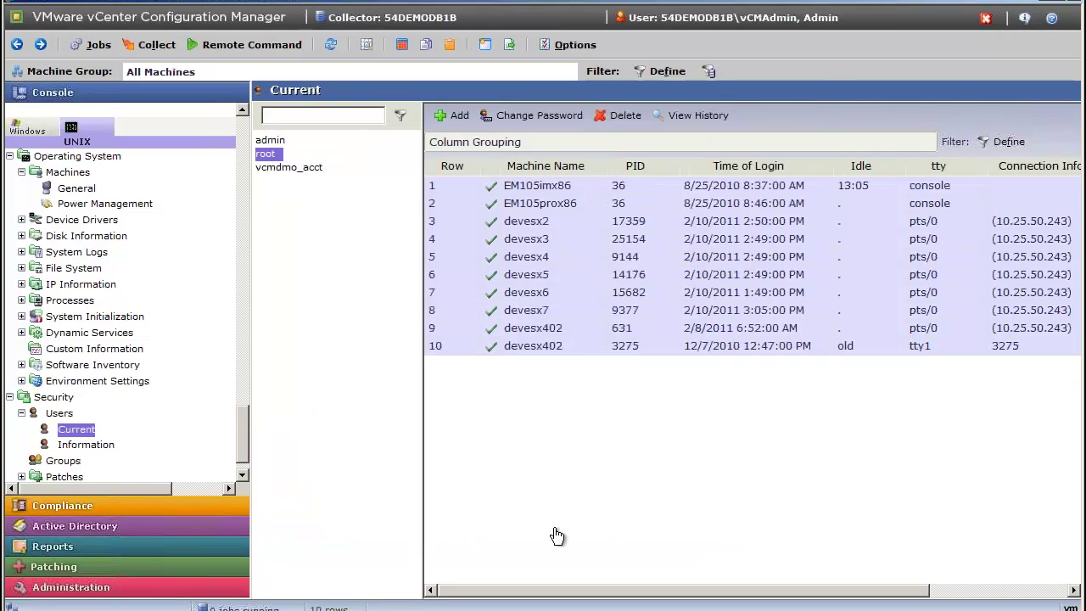
pyautogui.click(85, 187)
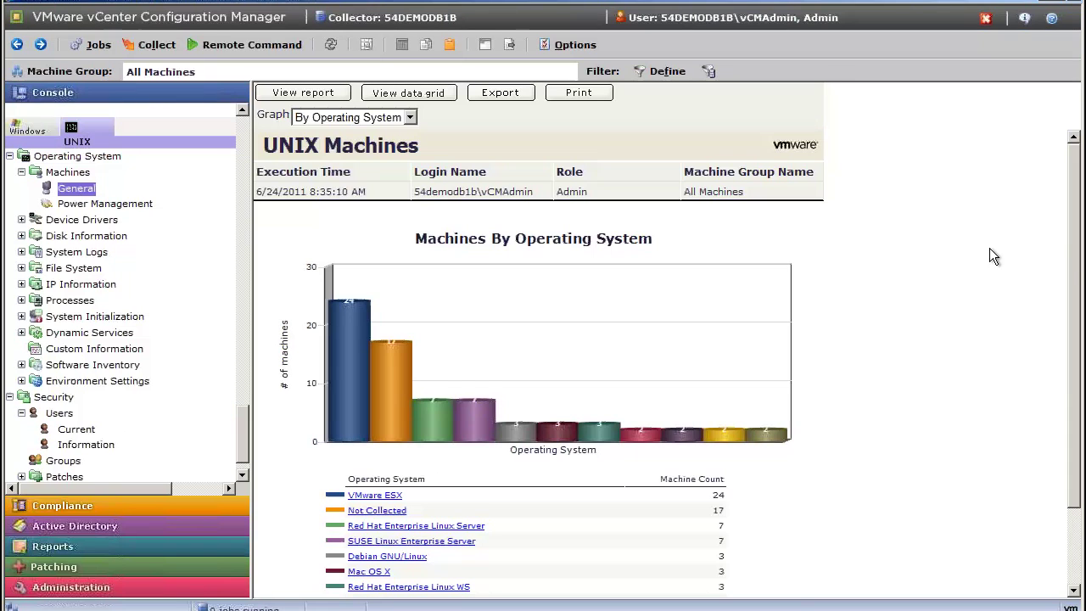
# Keep the chart grouped by operating system and drill into HP-UX to list its two machines (B.11.23, B.11.31).
pyautogui.scroll(-3, 1076, 270)
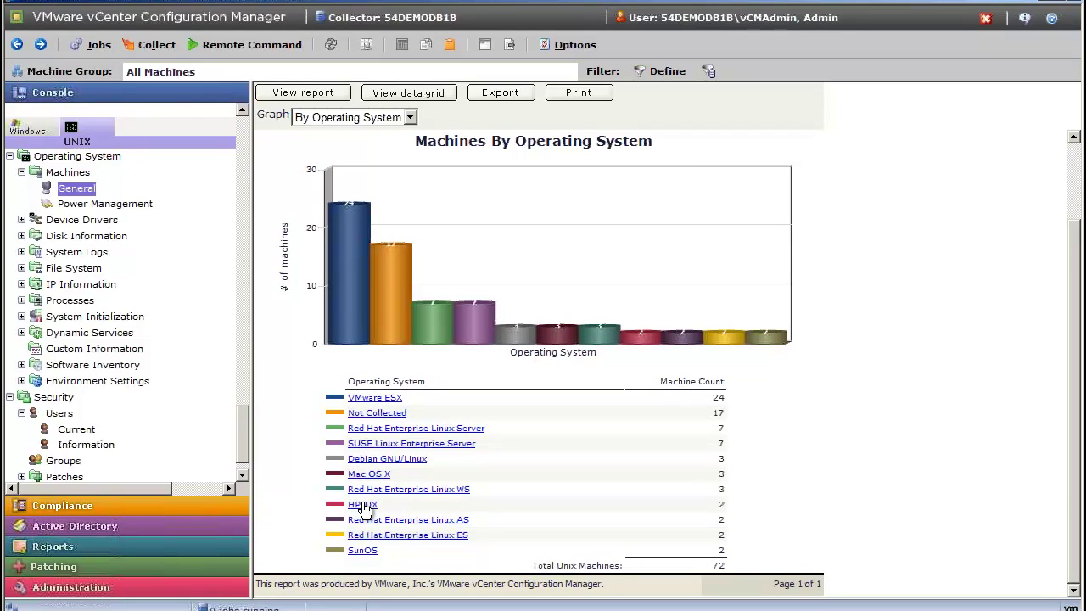
pyautogui.click(410, 118)
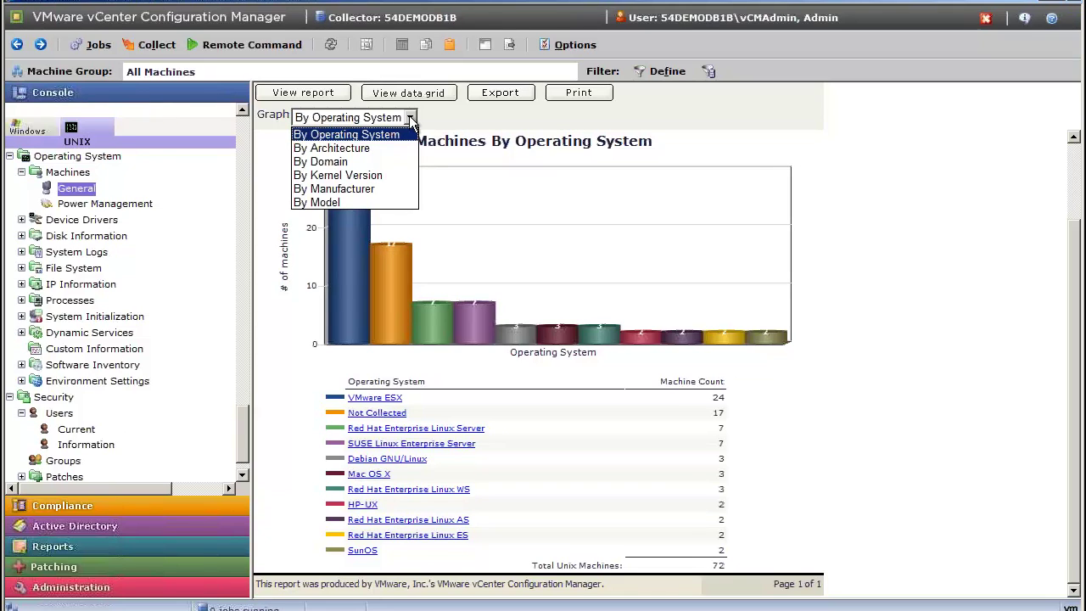
pyautogui.click(893, 167)
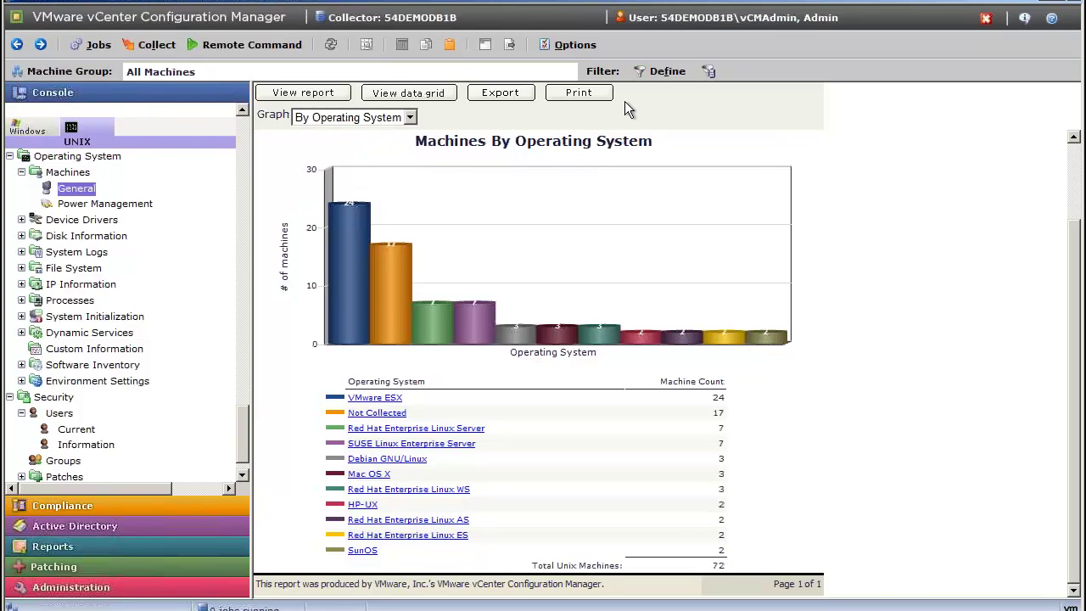
pyautogui.click(358, 505)
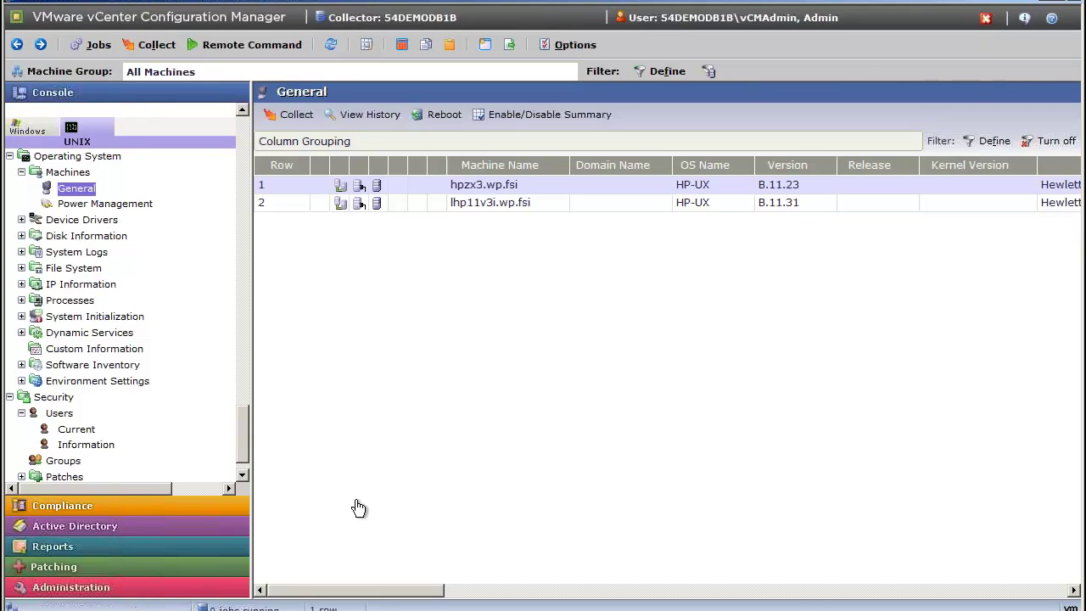
# Select both HP-UX rows and review their columns, then return to the OS chart and switch to Windows data.
pyautogui.keyDown('shift'); pyautogui.click(422, 202); pyautogui.keyUp('shift')
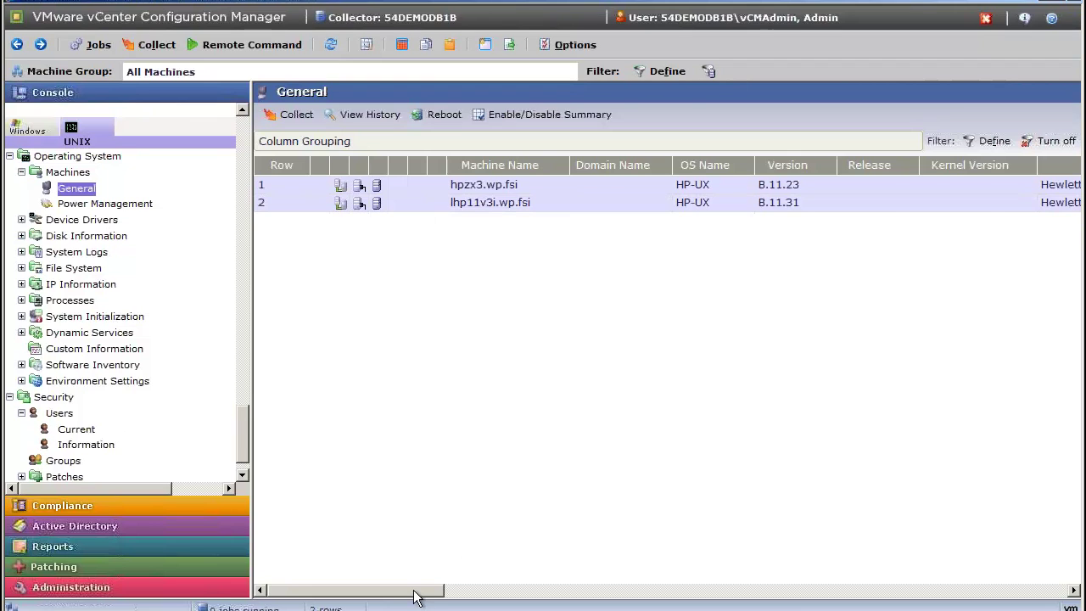
pyautogui.moveTo(416, 596); pyautogui.dragTo(642, 602)
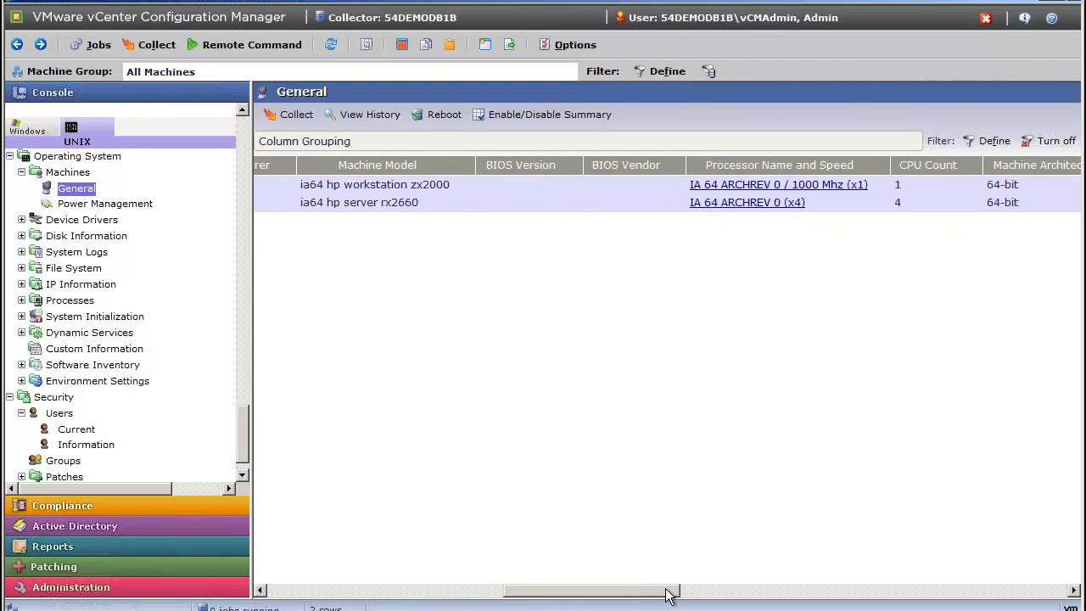
pyautogui.moveTo(695, 596); pyautogui.dragTo(787, 609)
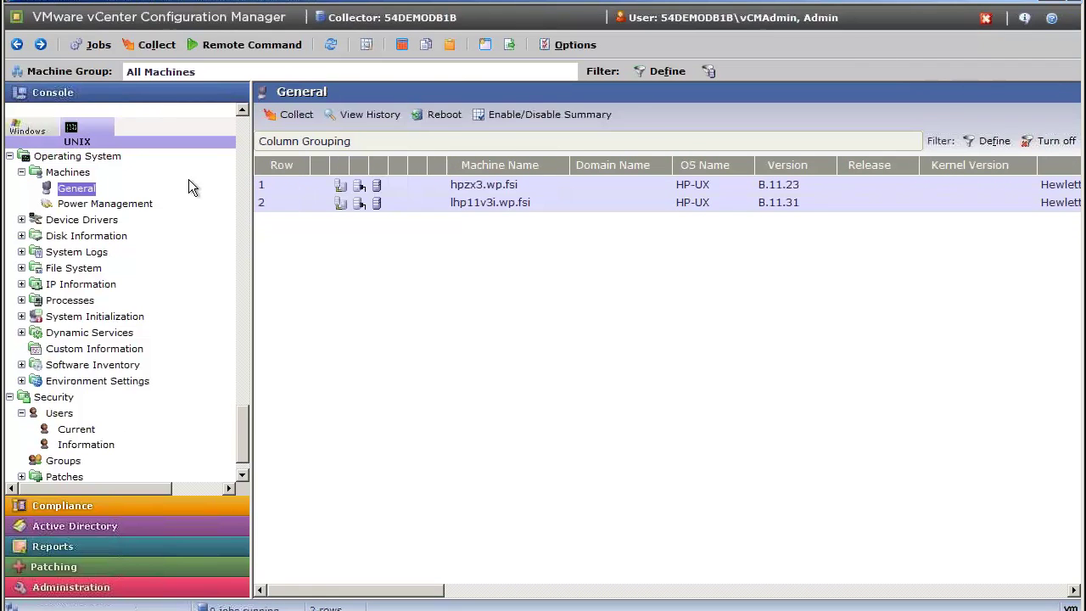
pyautogui.click(69, 190)
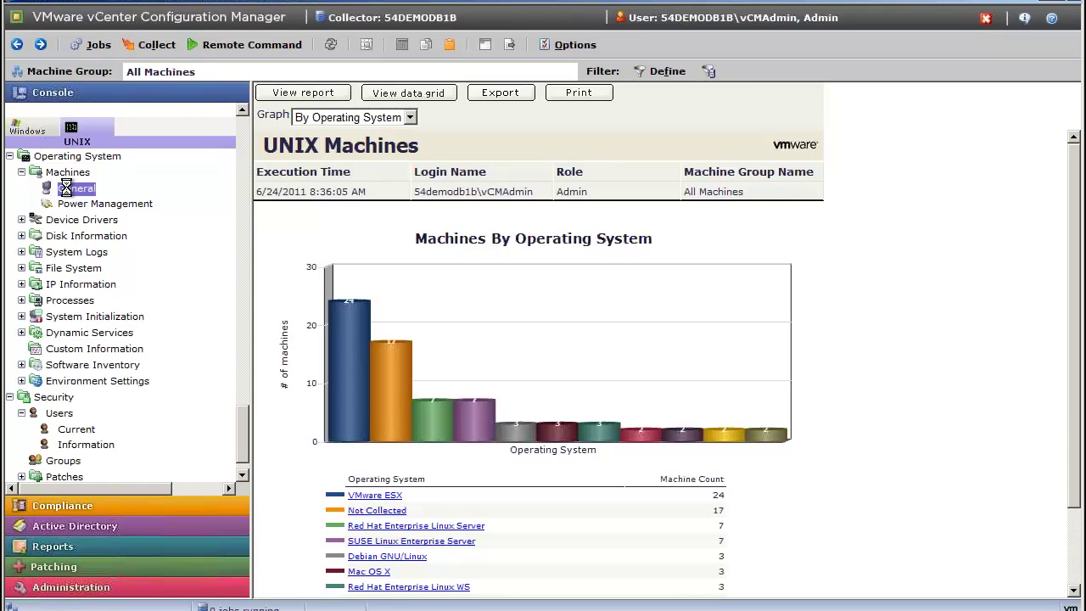
pyautogui.click(34, 129)
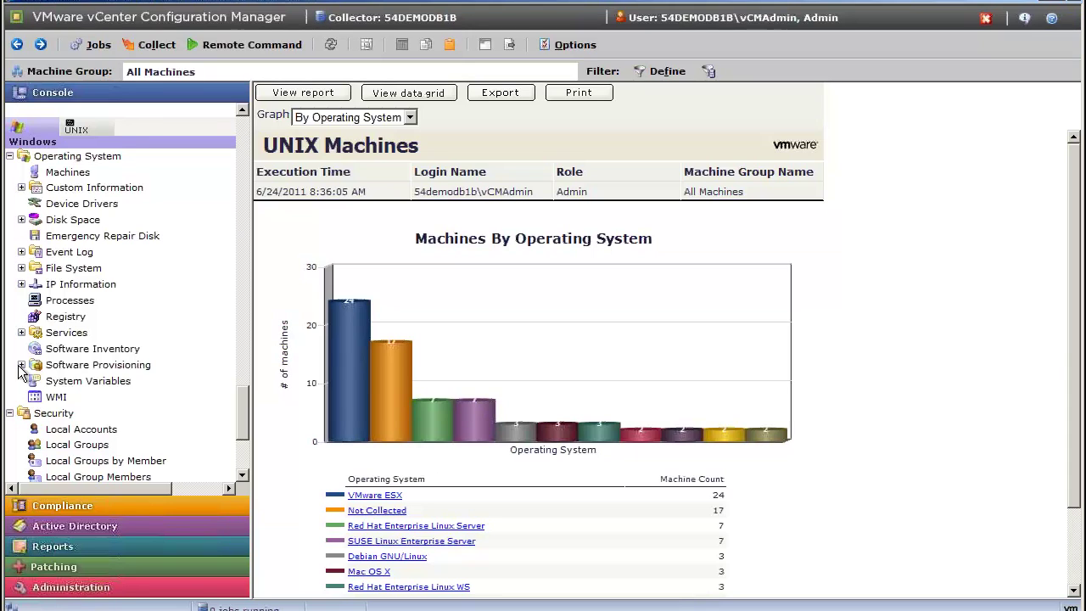
# Open the Windows Local Accounts report, browse its pie charts, then expand Directory Services.
pyautogui.click(95, 430)
pyautogui.scroll(-4, 244, 411)
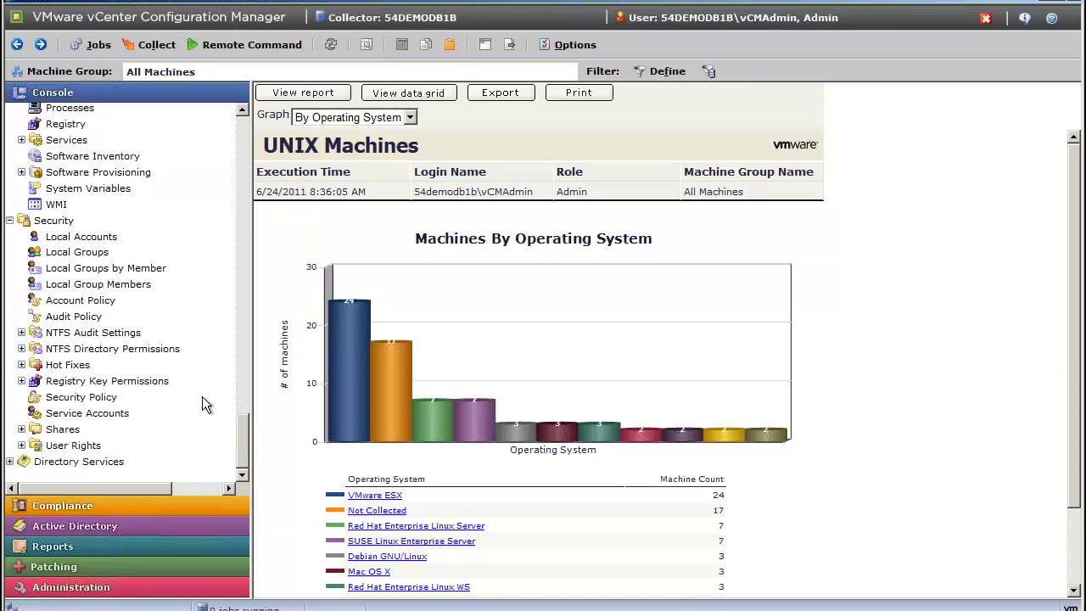
pyautogui.click(84, 240)
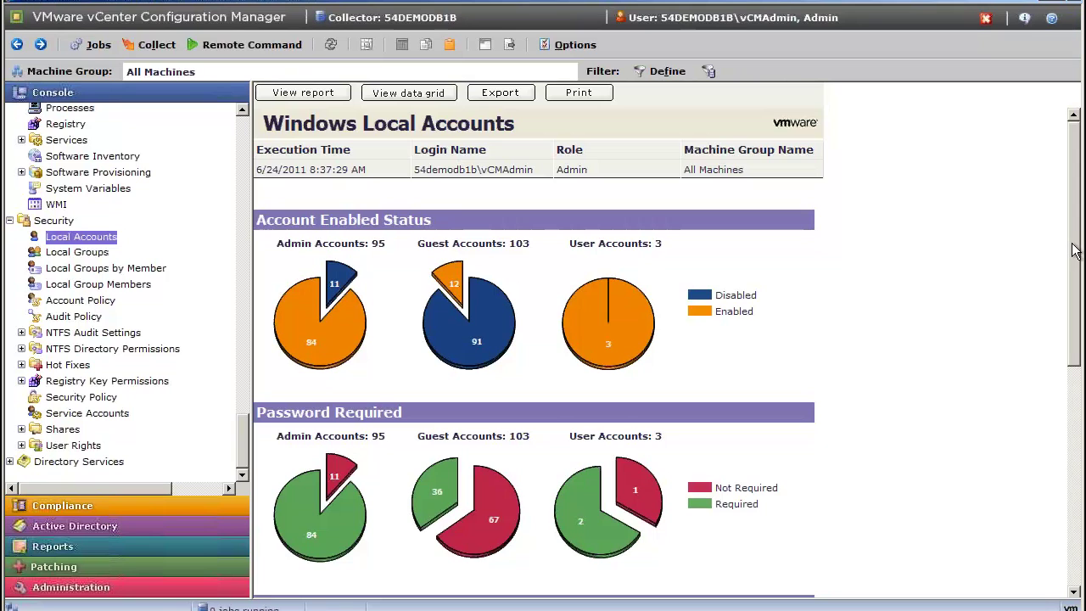
pyautogui.moveTo(1073, 251); pyautogui.dragTo(1082, 361)
pyautogui.scroll(-4, 593, 220)
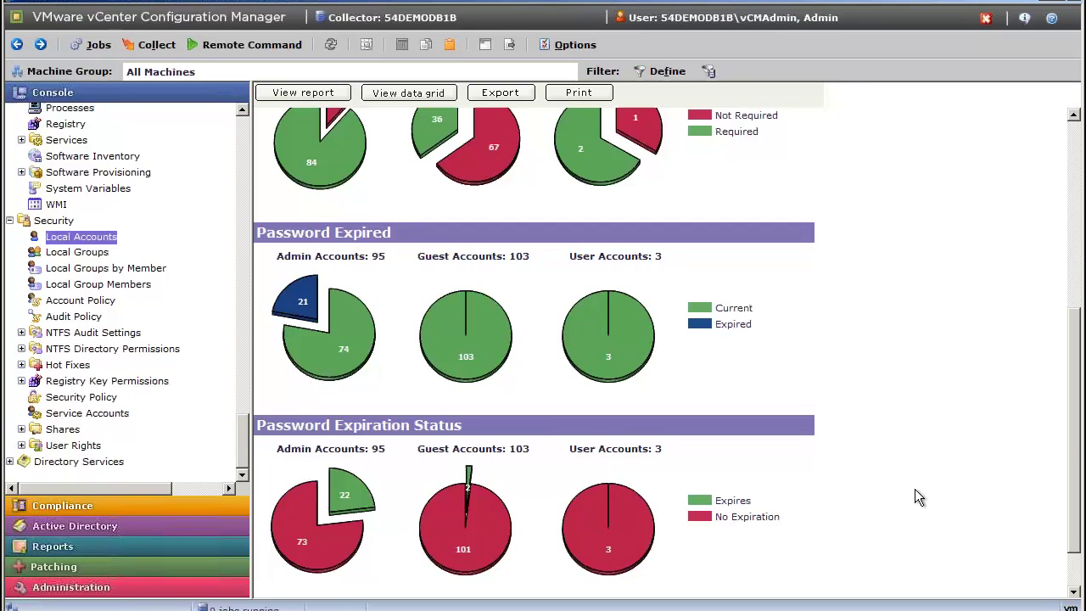
pyautogui.scroll(3, 1074, 443)
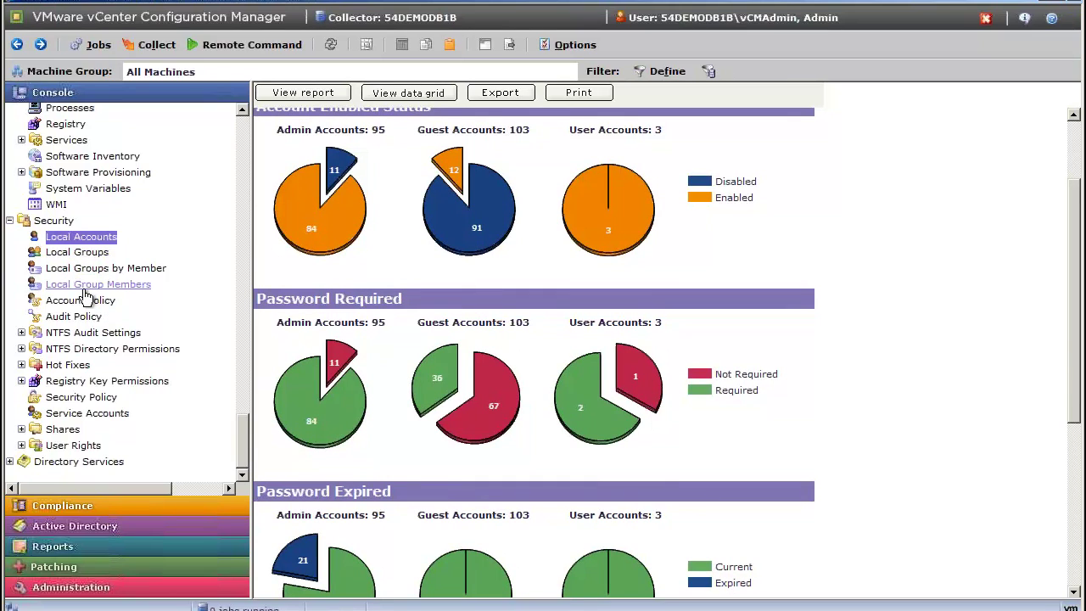
pyautogui.click(10, 462)
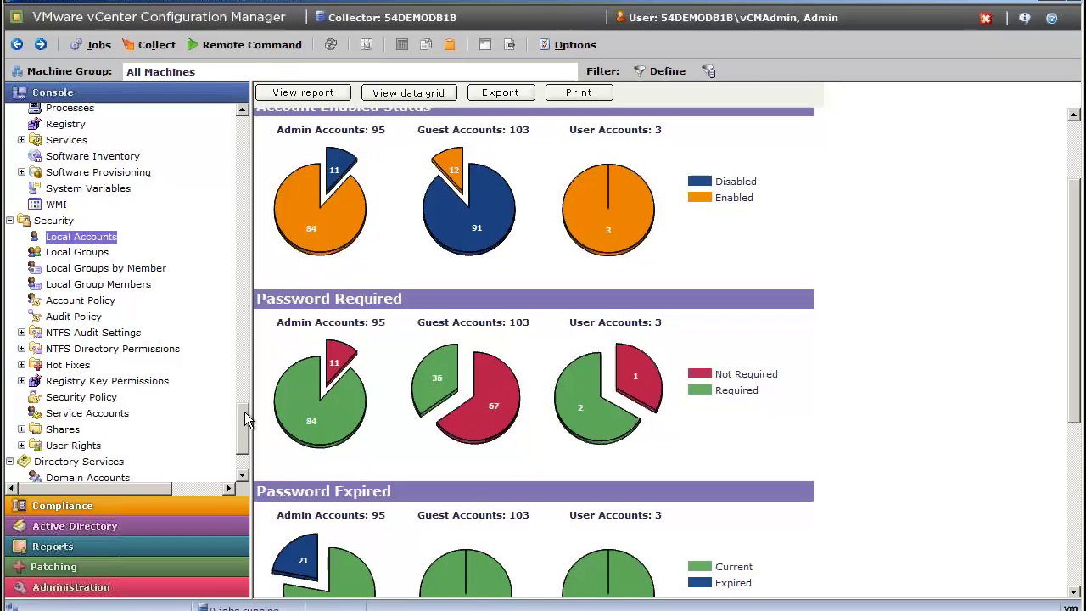
pyautogui.scroll(-2, 219, 436)
pyautogui.click(116, 381)
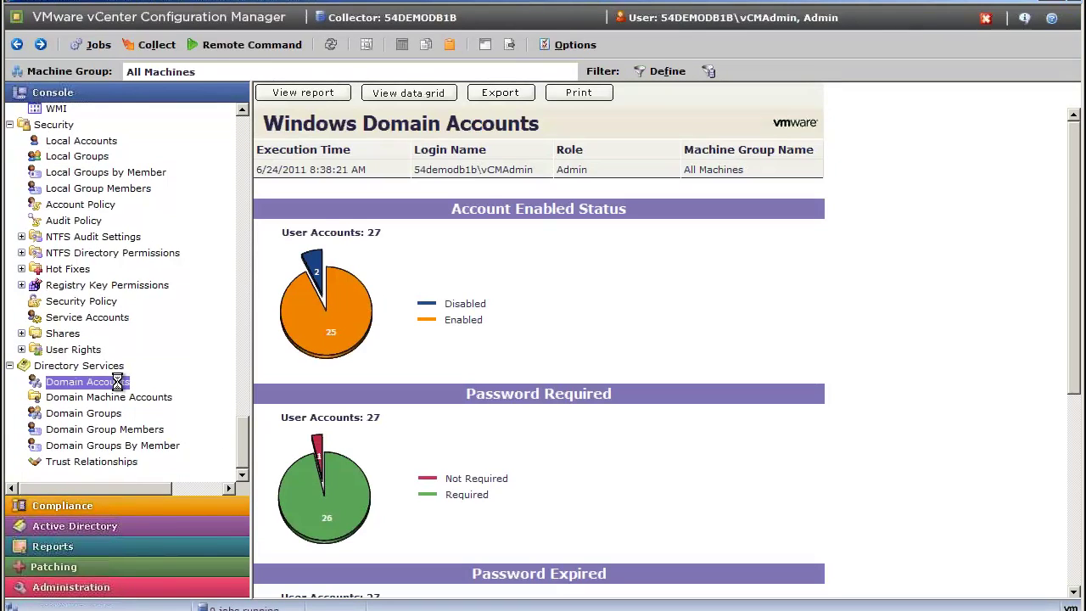
pyautogui.rightClick(331, 342)
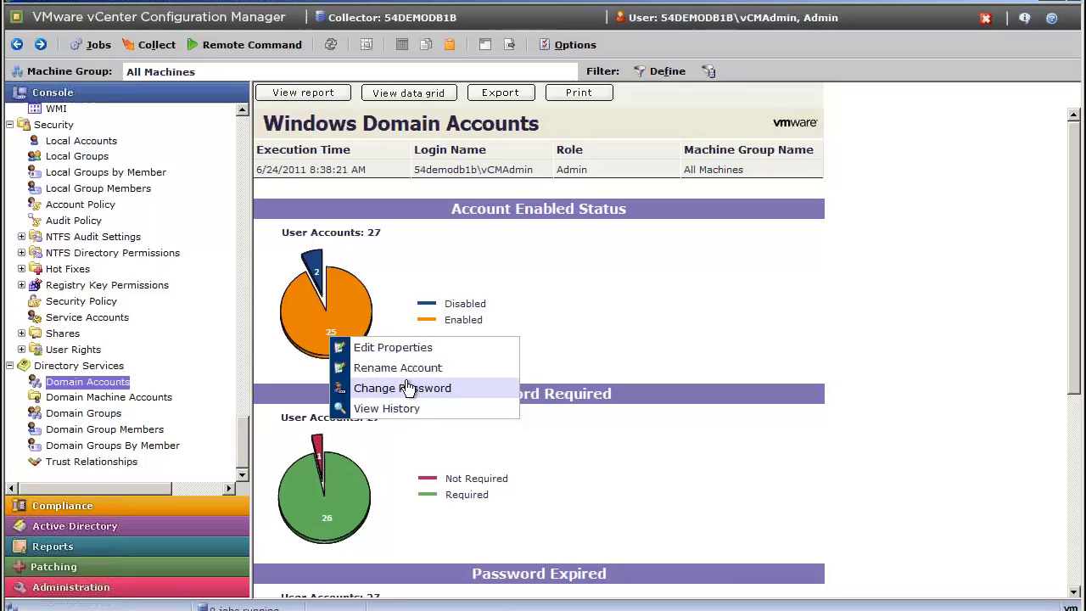
pyautogui.click(682, 346)
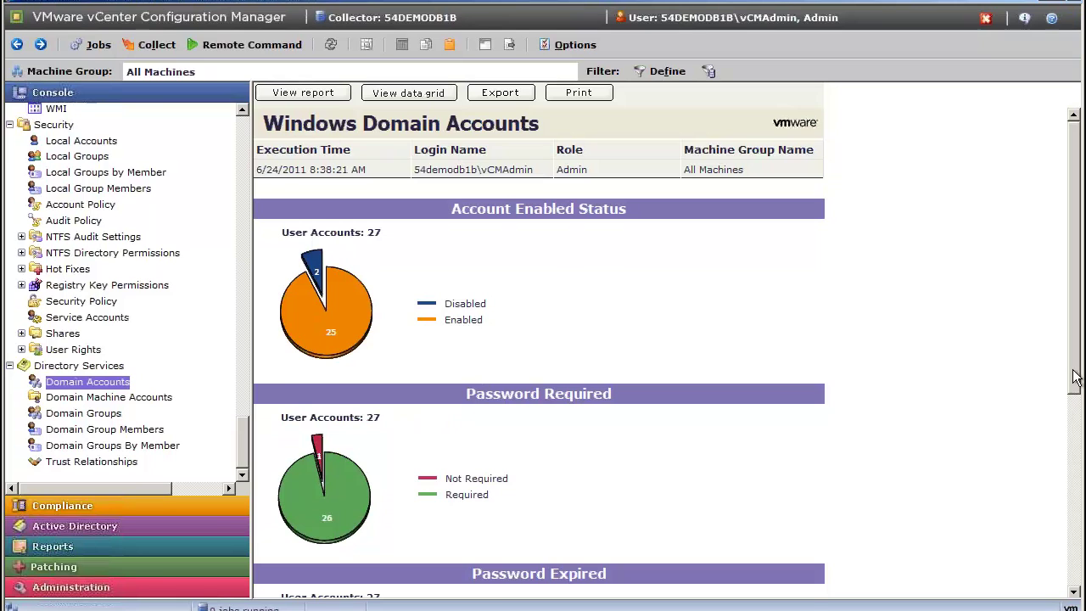
pyautogui.moveTo(1079, 392); pyautogui.dragTo(1079, 540)
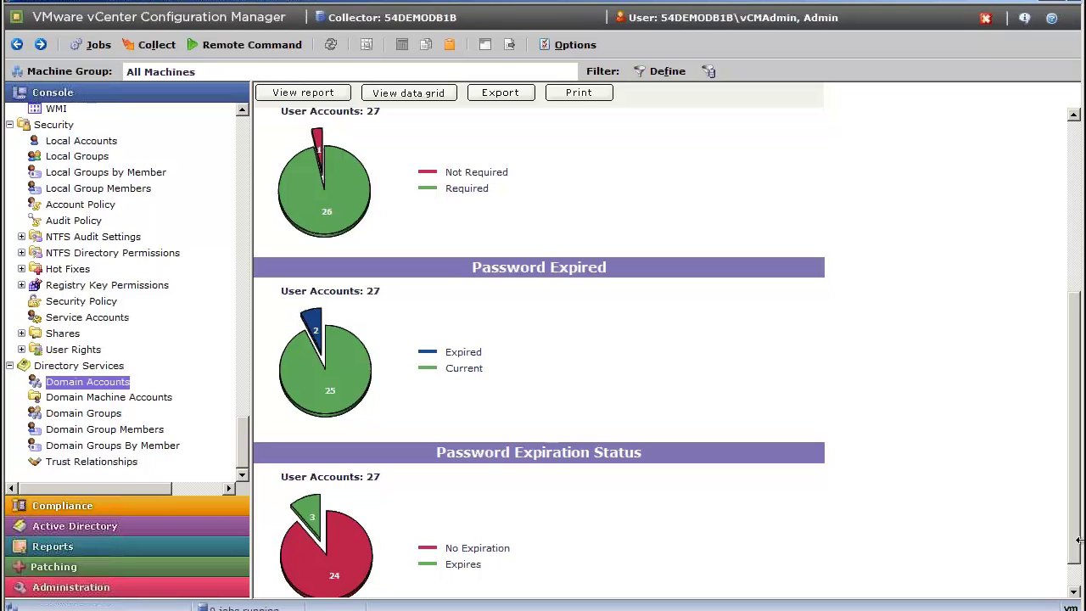
pyautogui.click(82, 141)
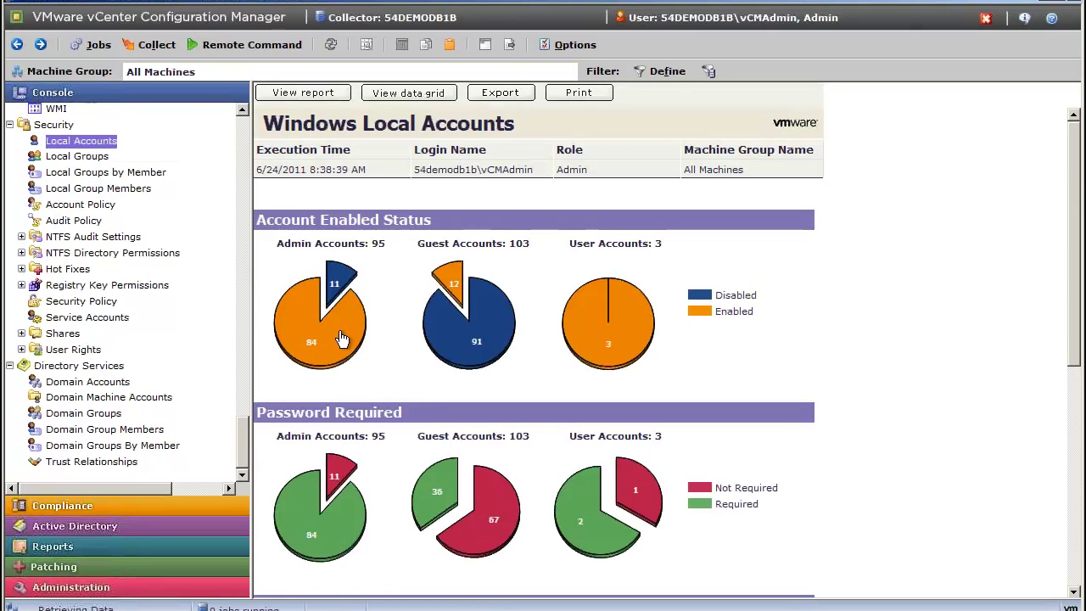
# Group the Local Accounts grid by Name, expand one user's group and right-click its row.
pyautogui.click(342, 338)
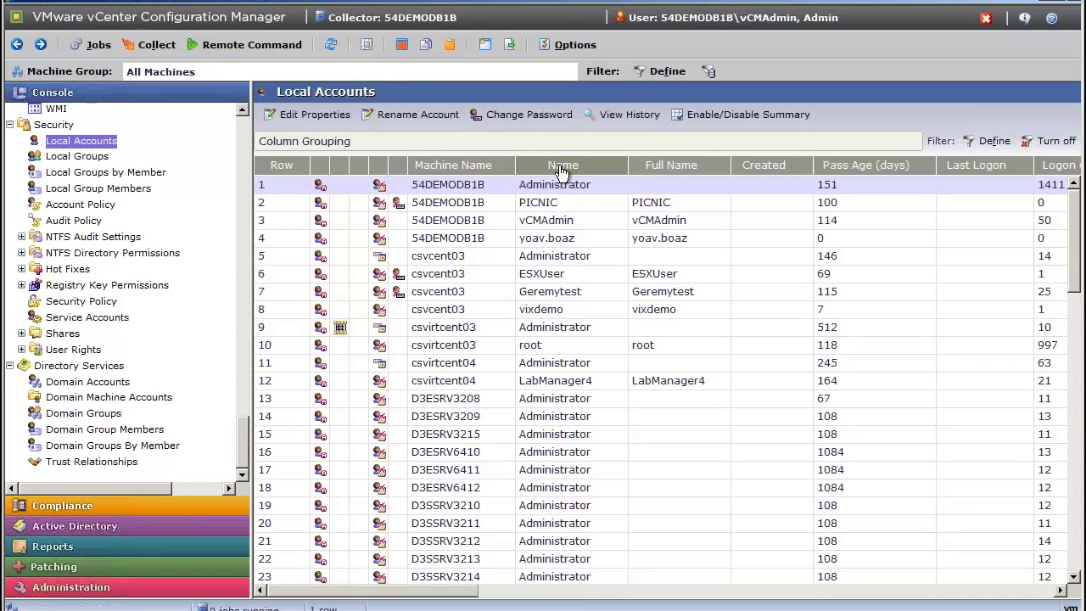
pyautogui.moveTo(561, 168); pyautogui.dragTo(470, 133)
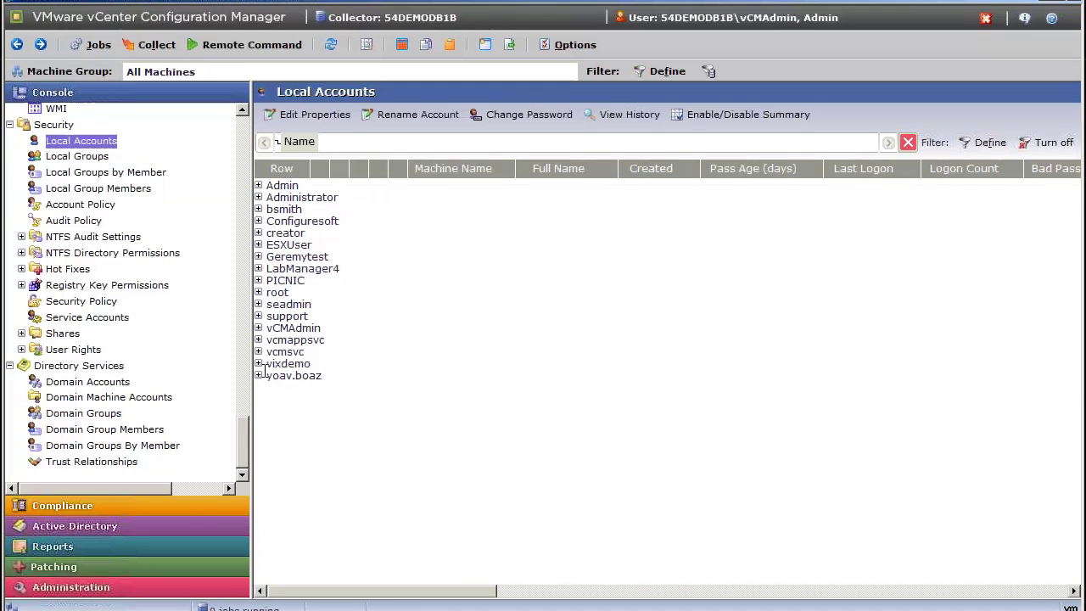
pyautogui.click(259, 375)
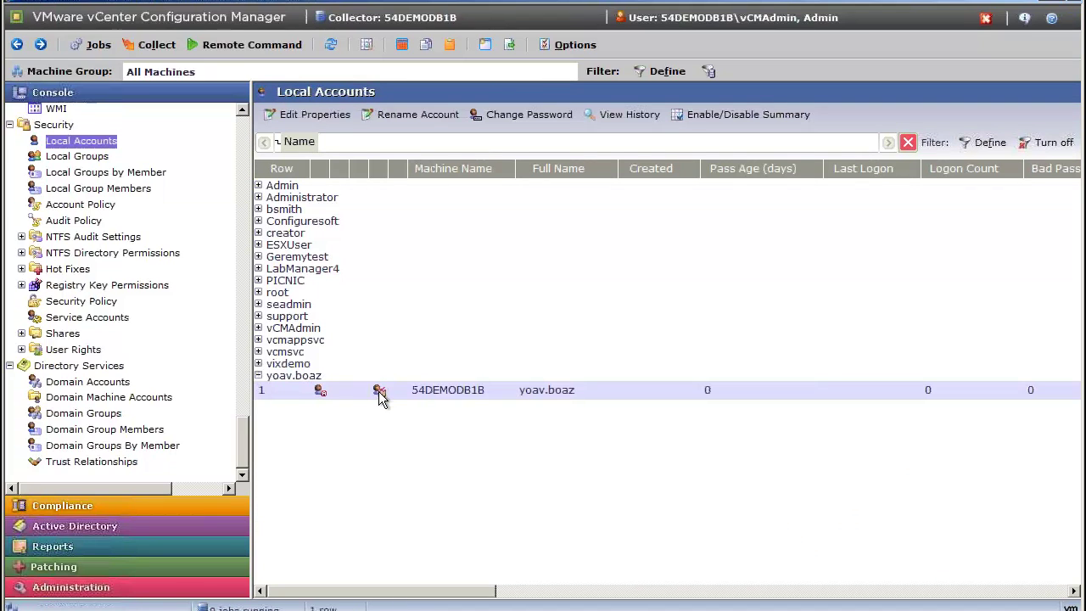
pyautogui.moveTo(380, 396)
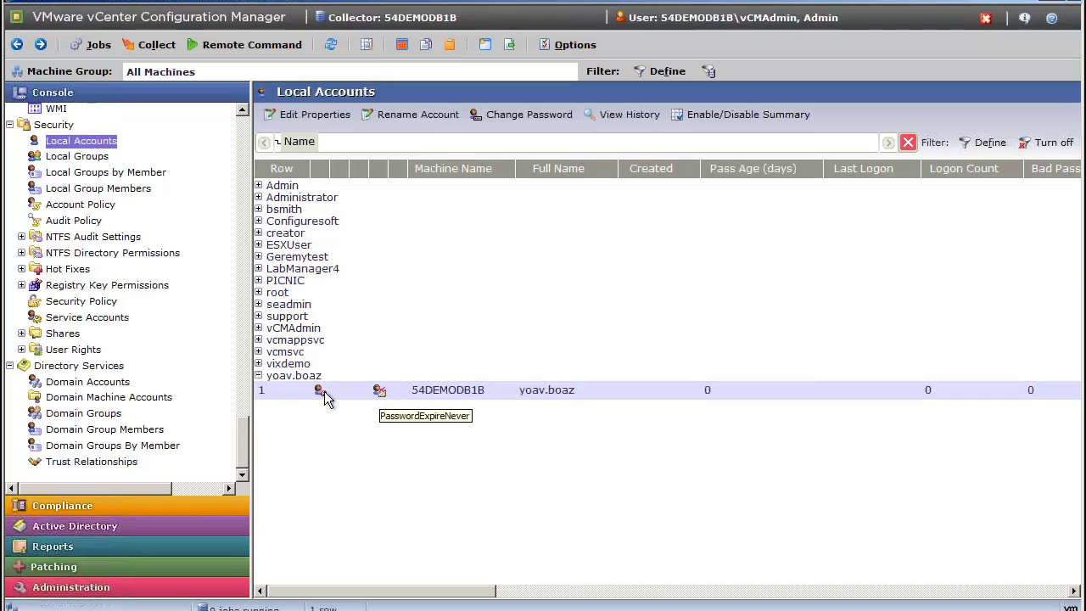
pyautogui.rightClick(469, 386)
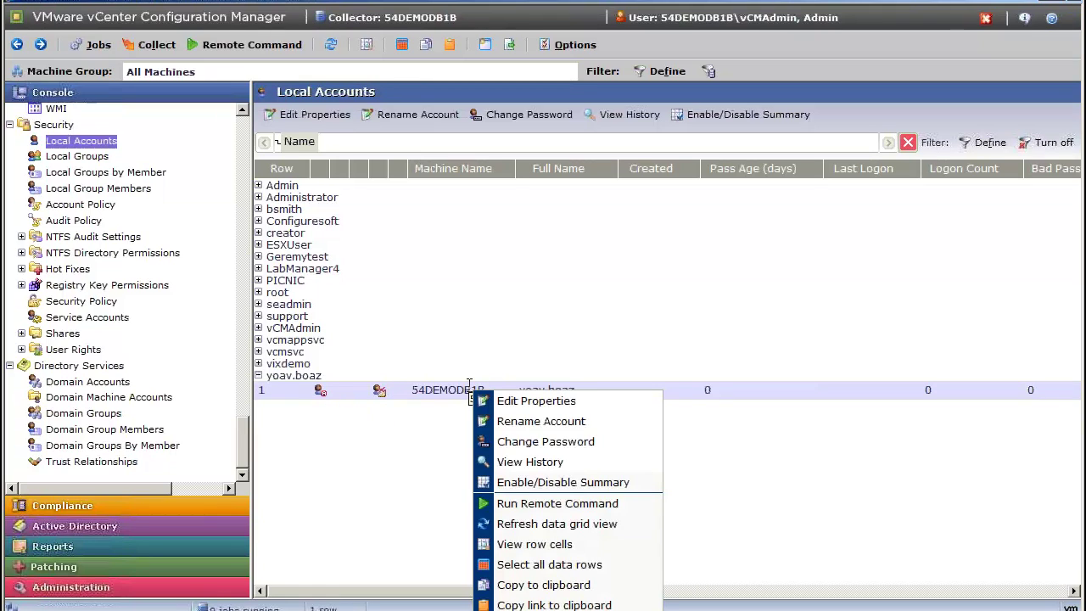
pyautogui.click(569, 405)
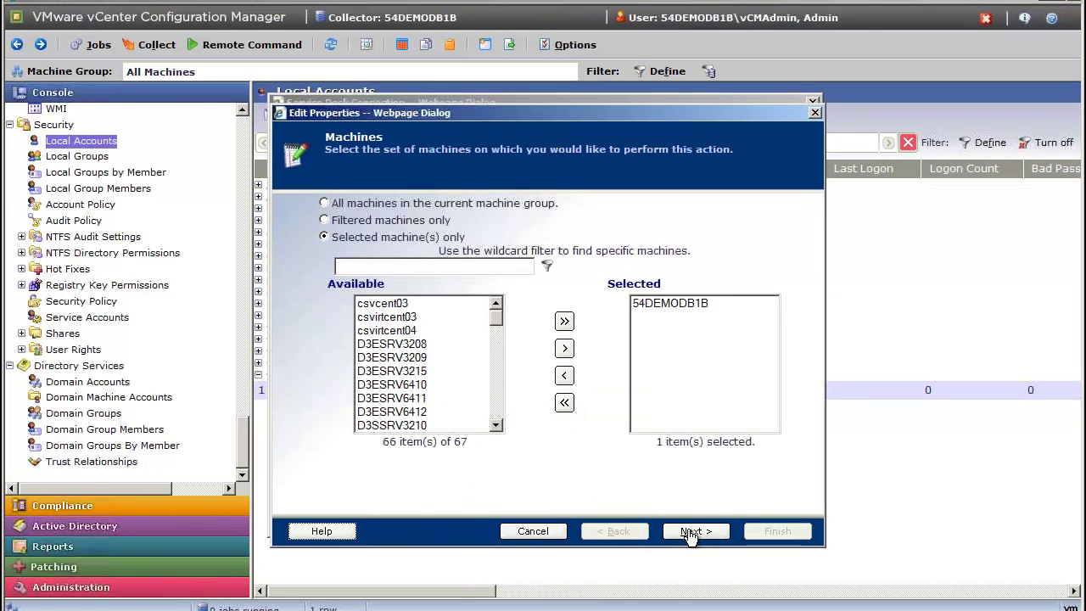
pyautogui.click(668, 307)
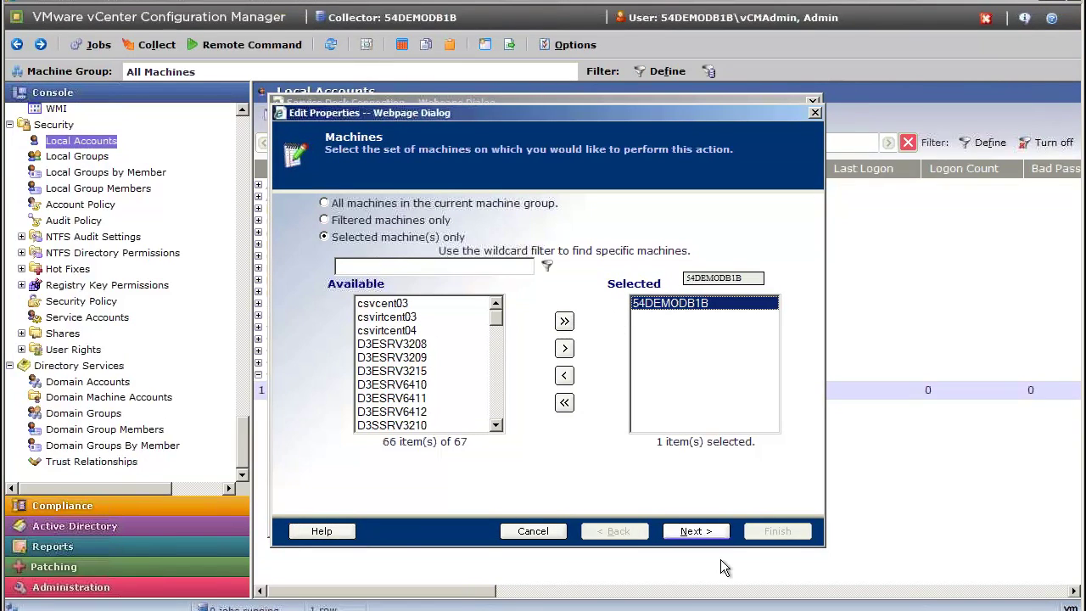
pyautogui.click(696, 531)
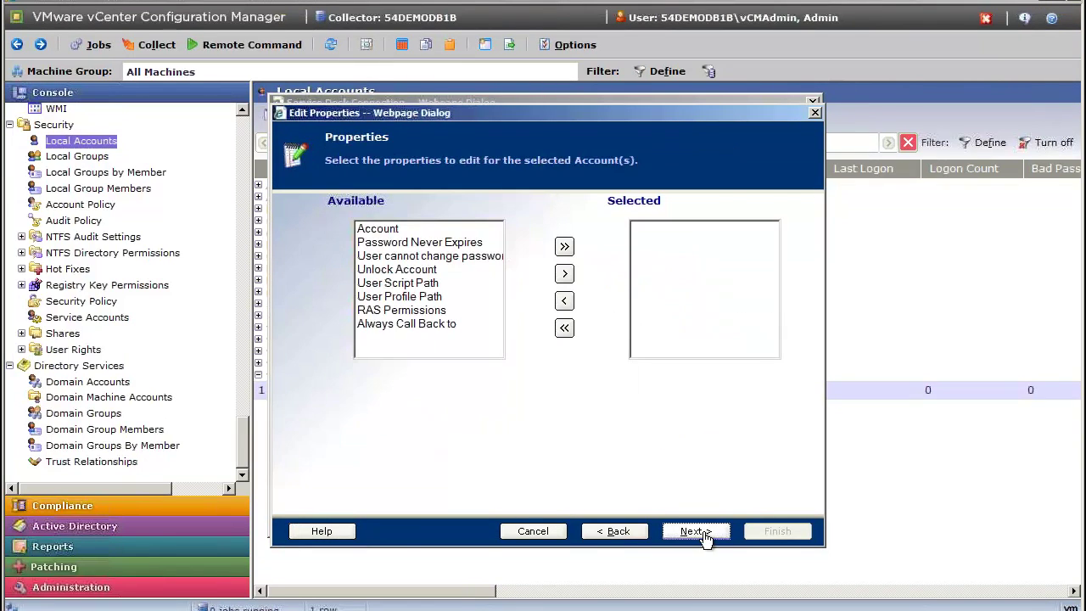
pyautogui.click(458, 230)
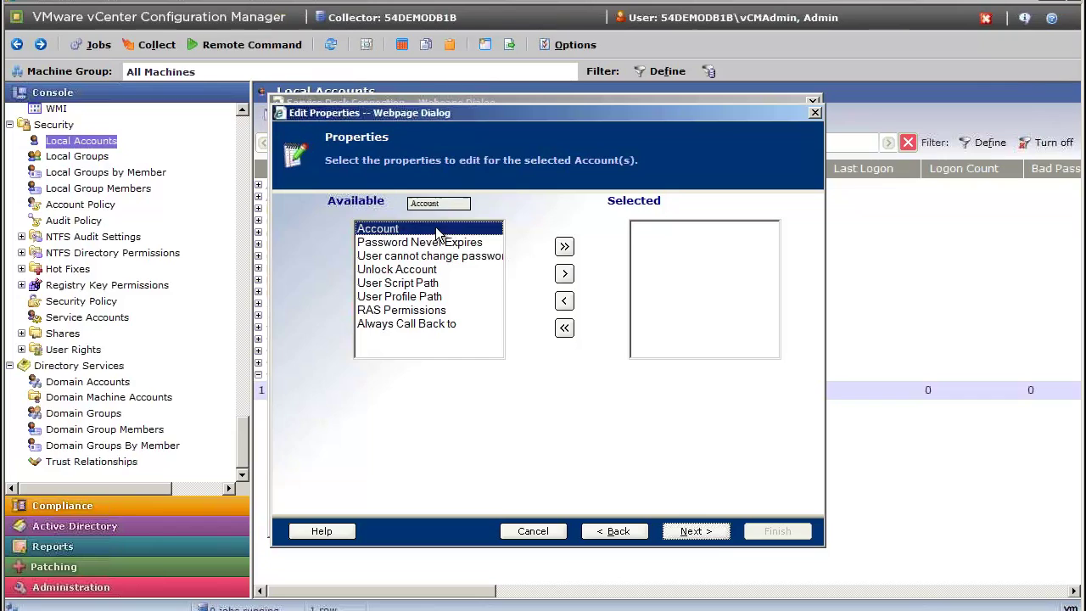
pyautogui.click(565, 273)
pyautogui.click(688, 531)
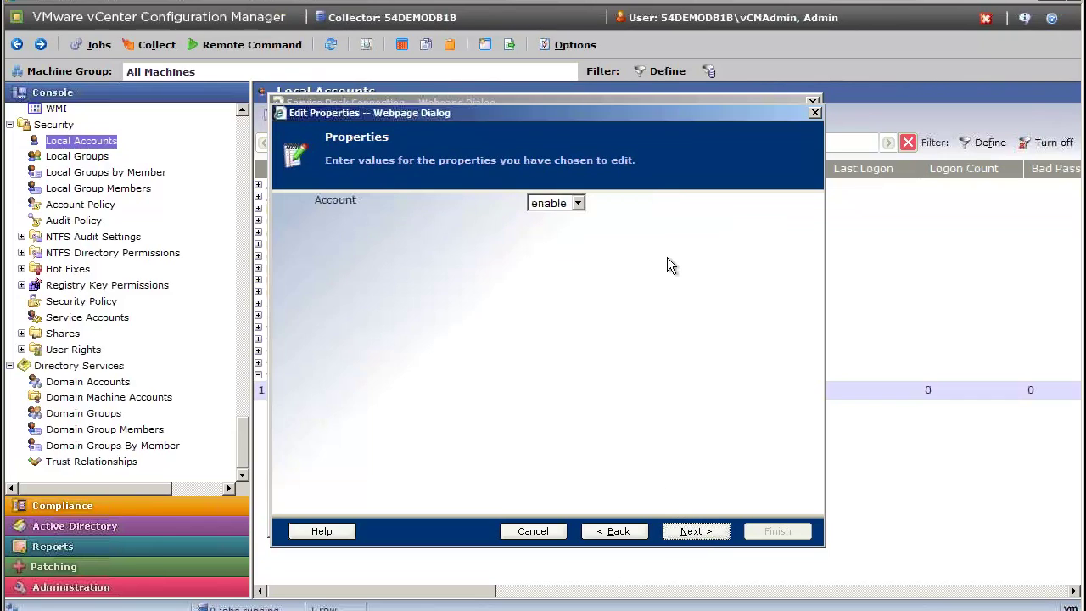
pyautogui.click(578, 203)
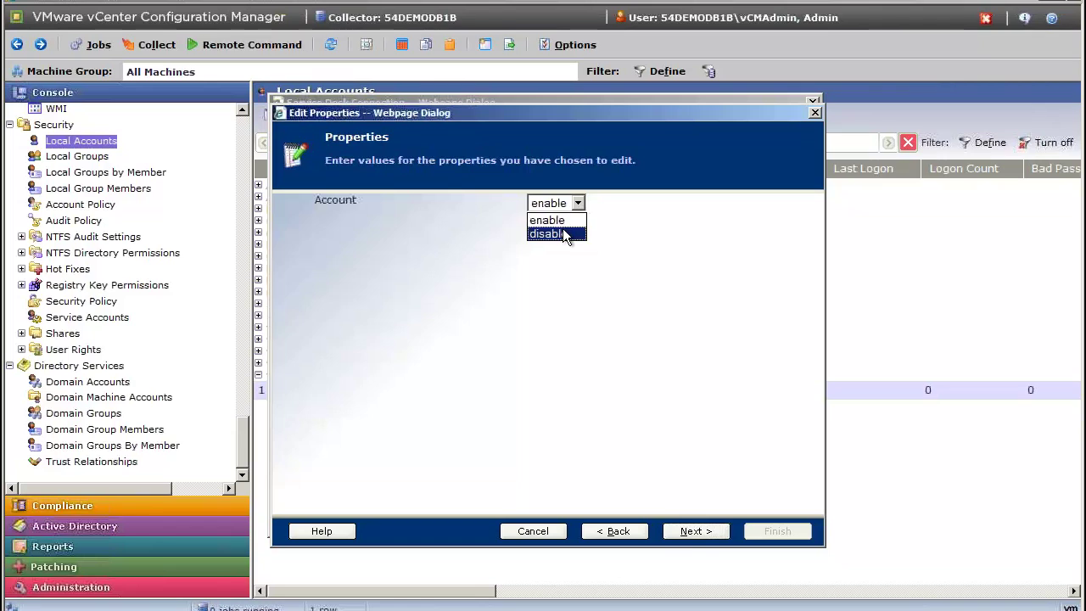
pyautogui.click(564, 233)
pyautogui.click(687, 533)
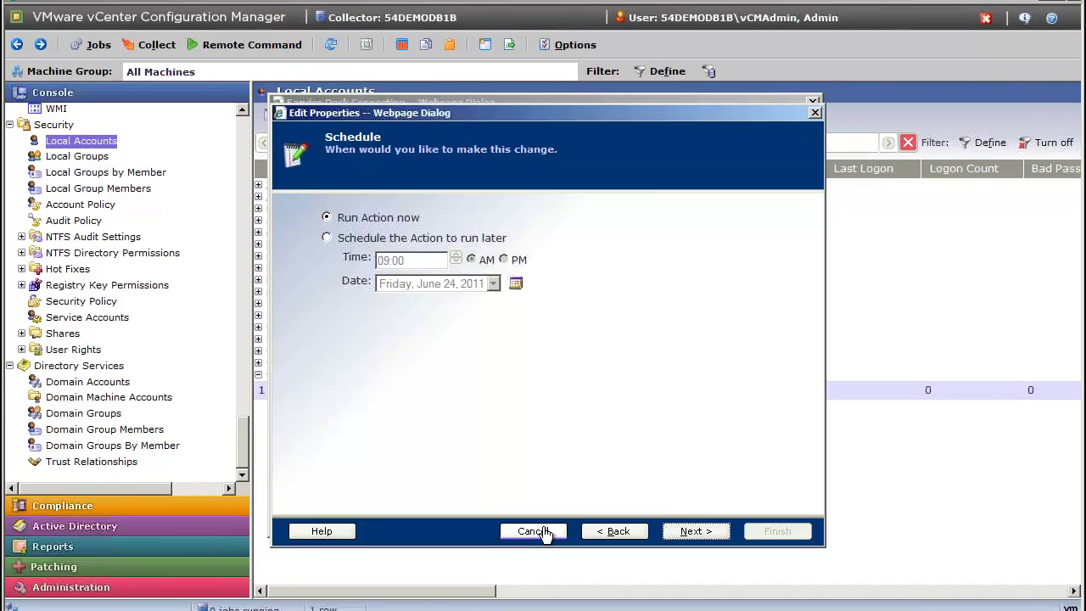
pyautogui.click(534, 531)
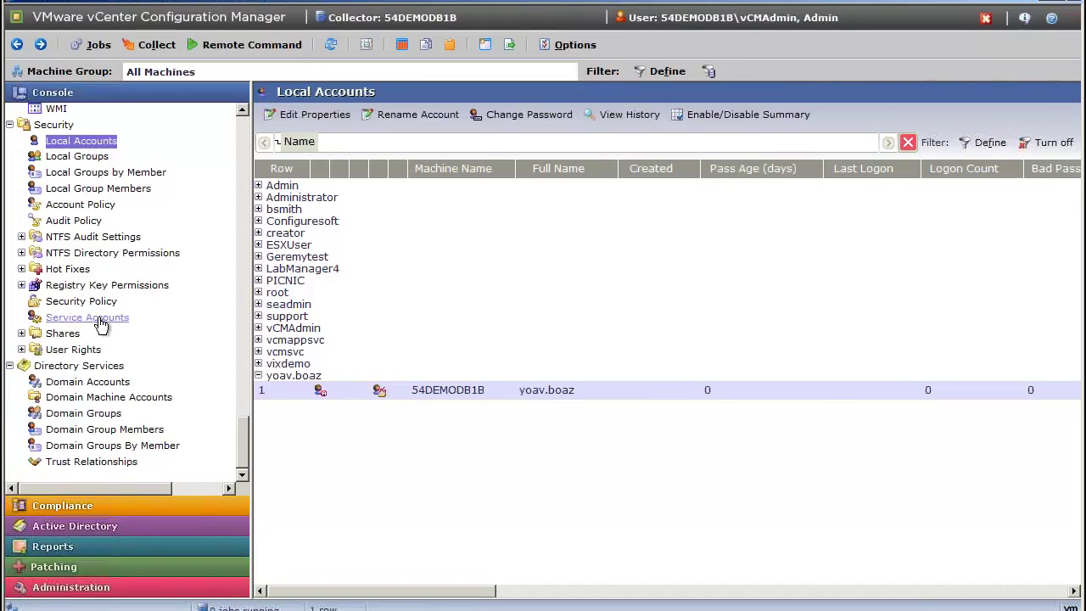
# Open Service Accounts and select the user's local account to list its services.
pyautogui.click(99, 325)
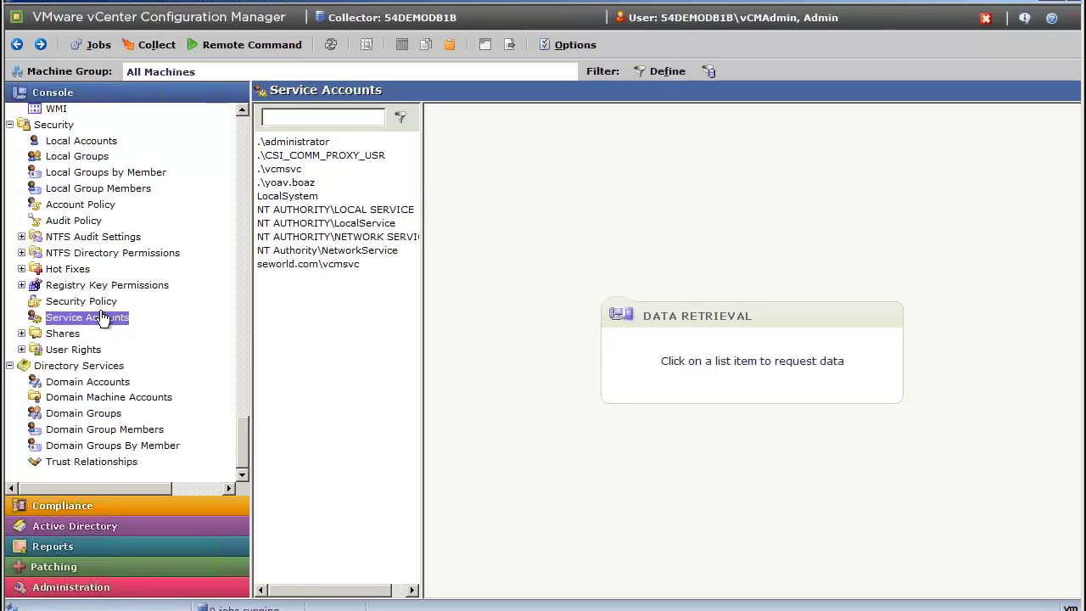
pyautogui.click(291, 188)
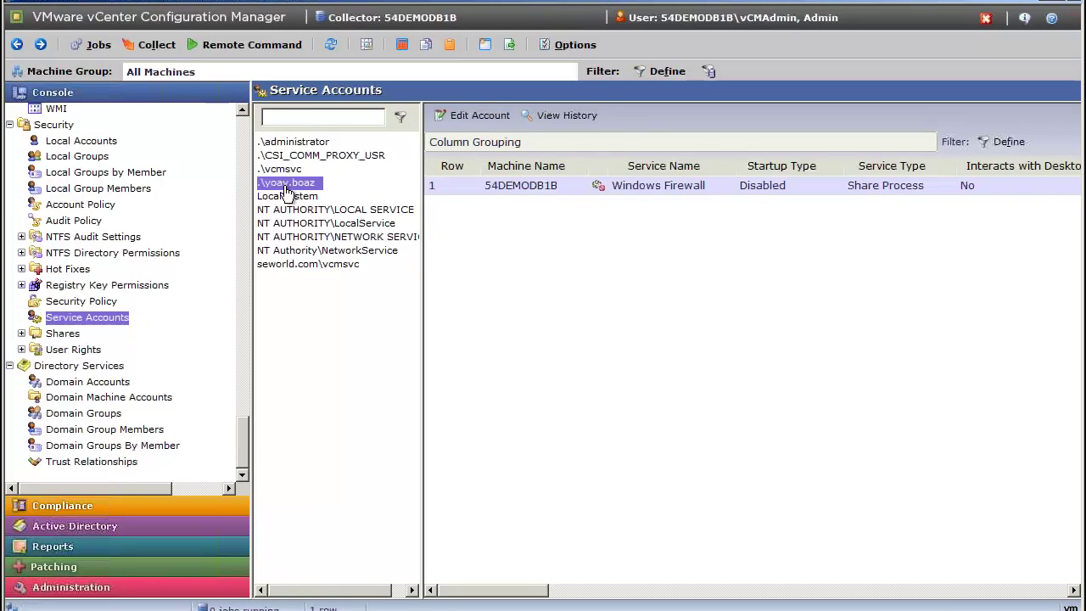
# Show the service-account change history starting from June 23, 2011.
pyautogui.click(574, 115)
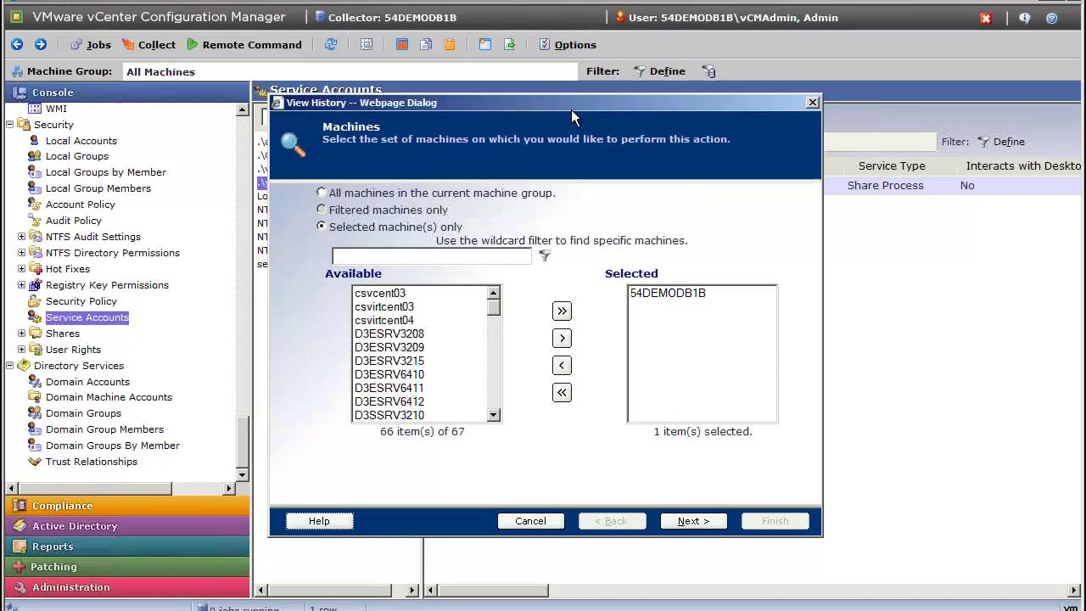
pyautogui.click(691, 520)
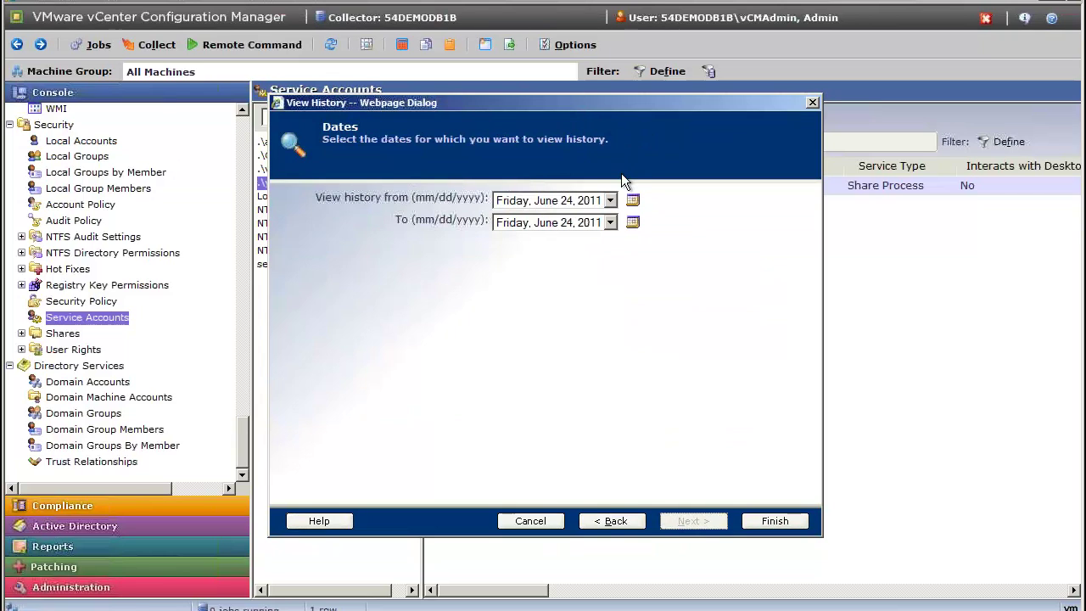
pyautogui.click(611, 197)
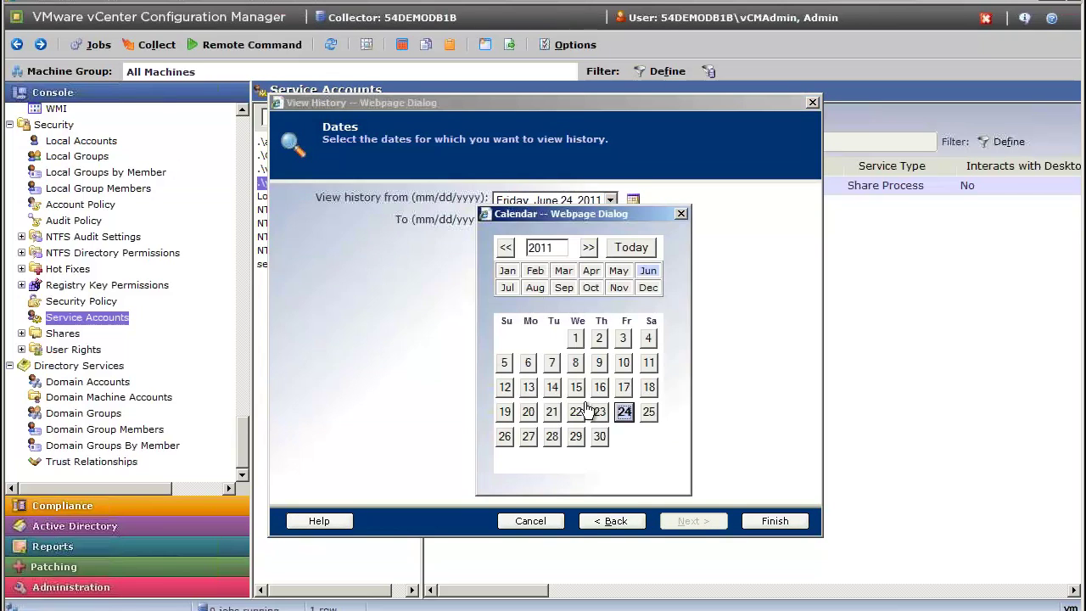
pyautogui.click(594, 410)
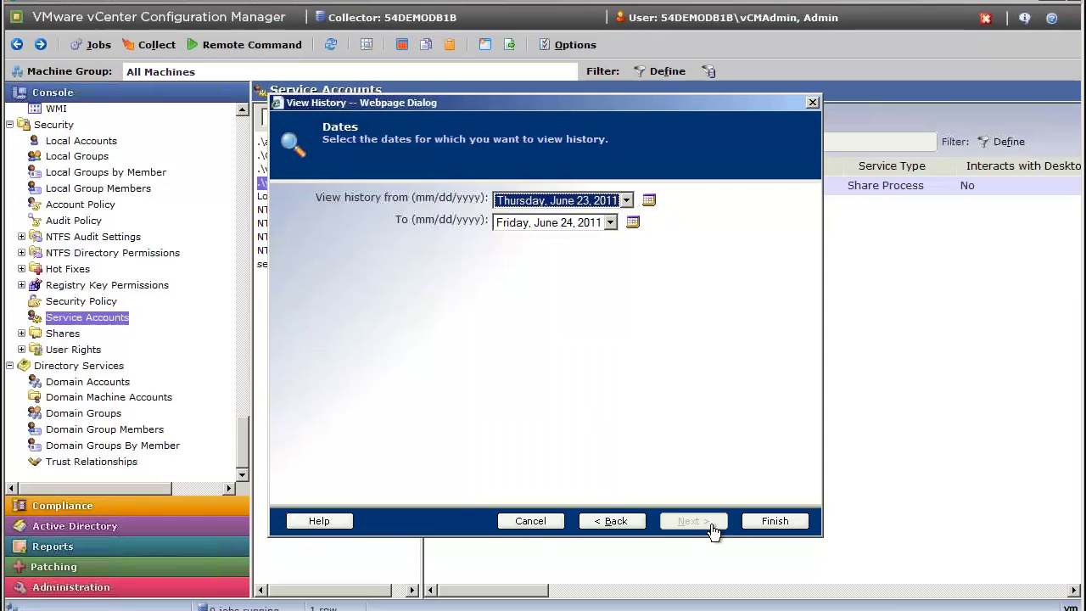
pyautogui.click(743, 524)
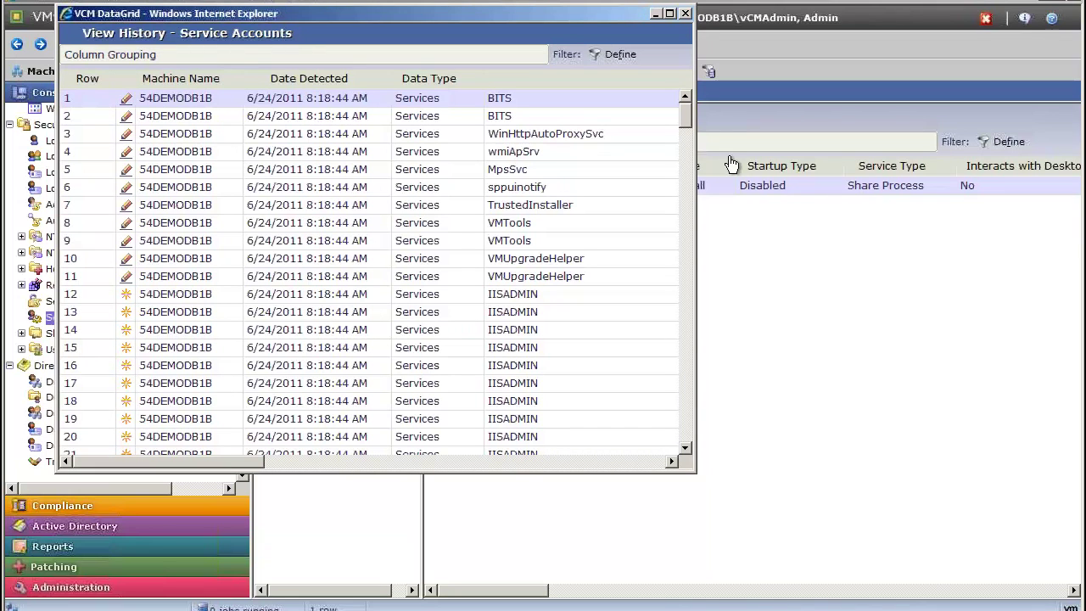
# Maximize the history window, group the changes by Path, then close the window.
pyautogui.moveTo(686, 115); pyautogui.dragTo(690, 443)
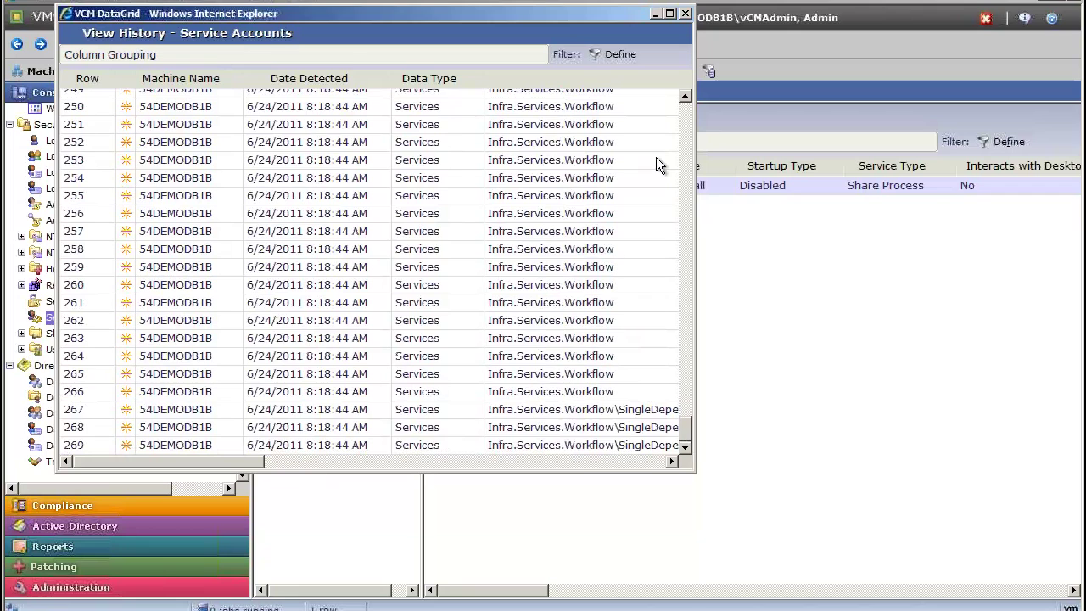
pyautogui.click(669, 14)
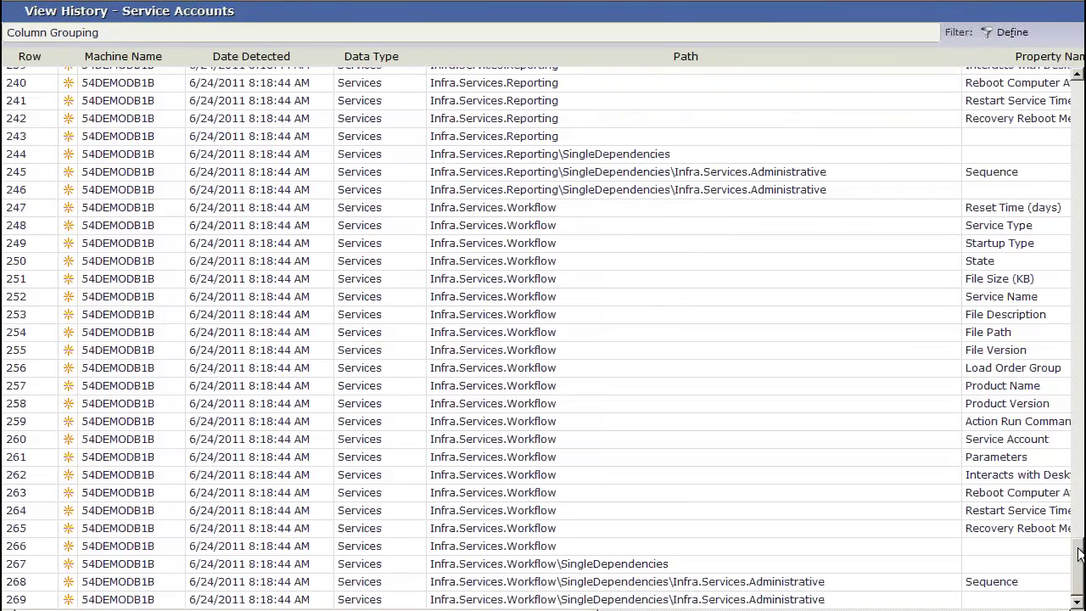
pyautogui.moveTo(1077, 553); pyautogui.dragTo(1075, 85)
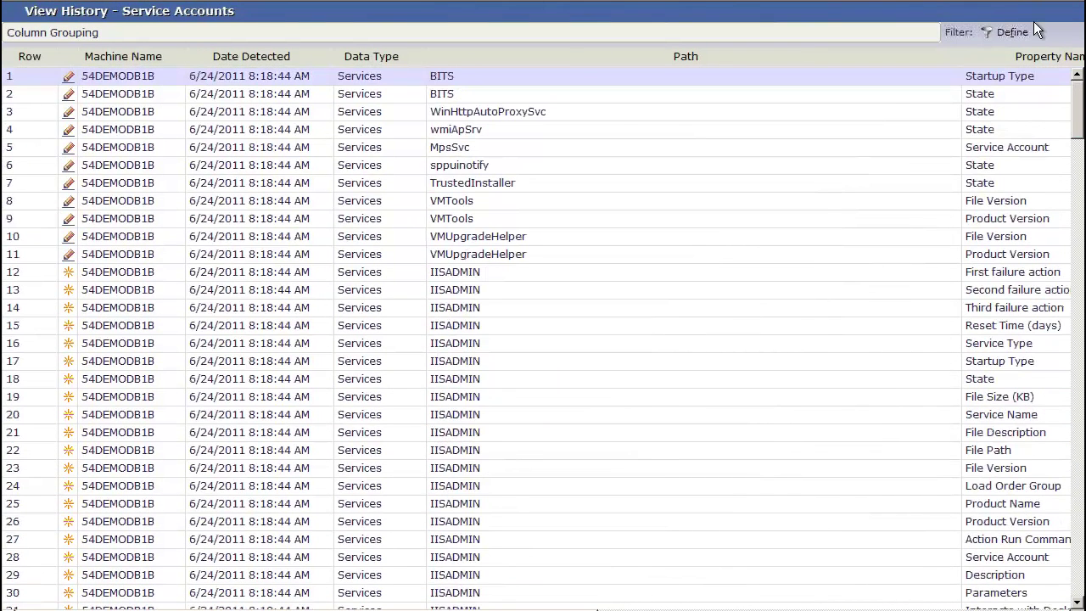
pyautogui.rightClick(574, 61)
pyautogui.moveTo(540, 39); pyautogui.dragTo(539, 33)
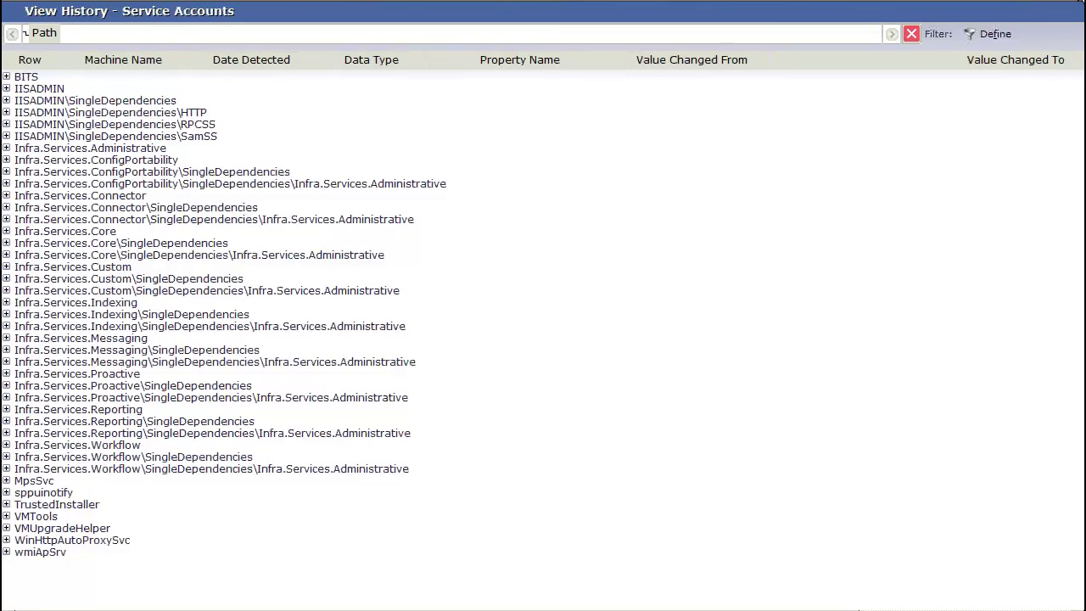
pyautogui.click(1080, 5)
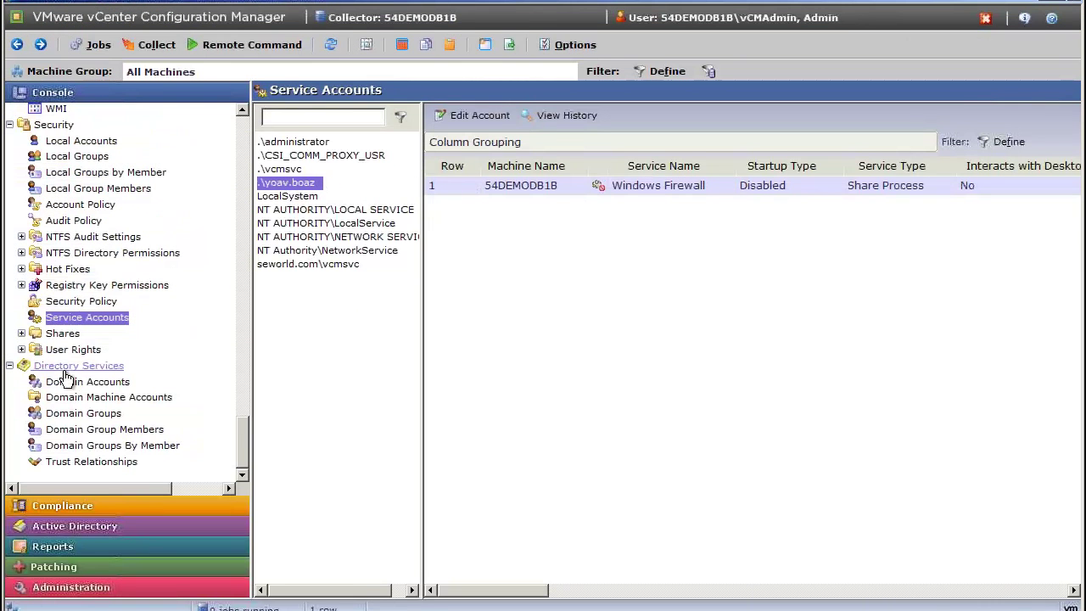
# Review the Payroll share's details under Shares By Share, then switch to Shares By User.
pyautogui.click(22, 334)
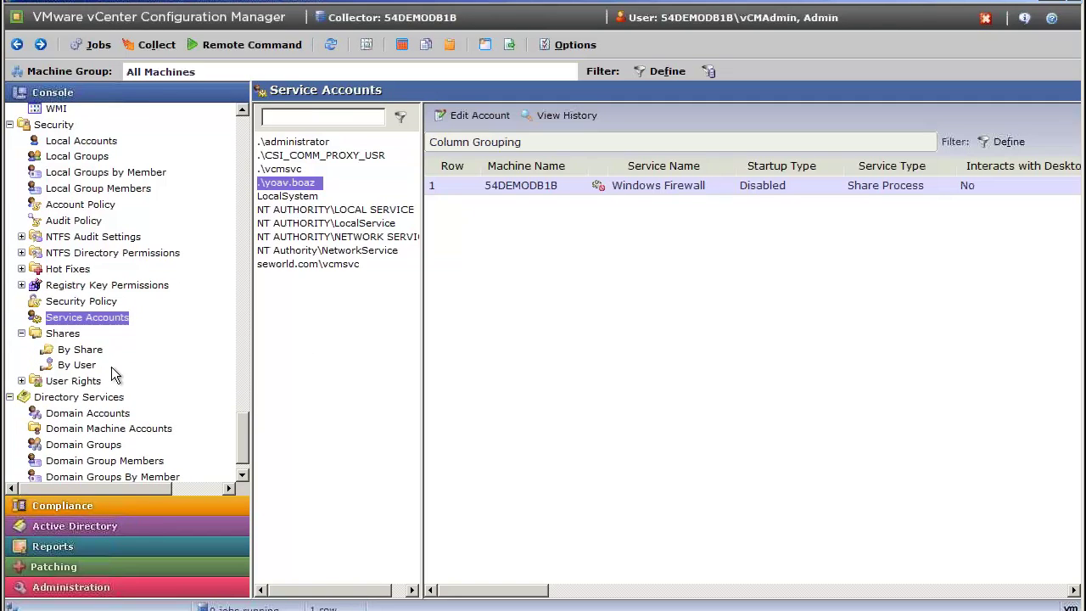
pyautogui.click(81, 354)
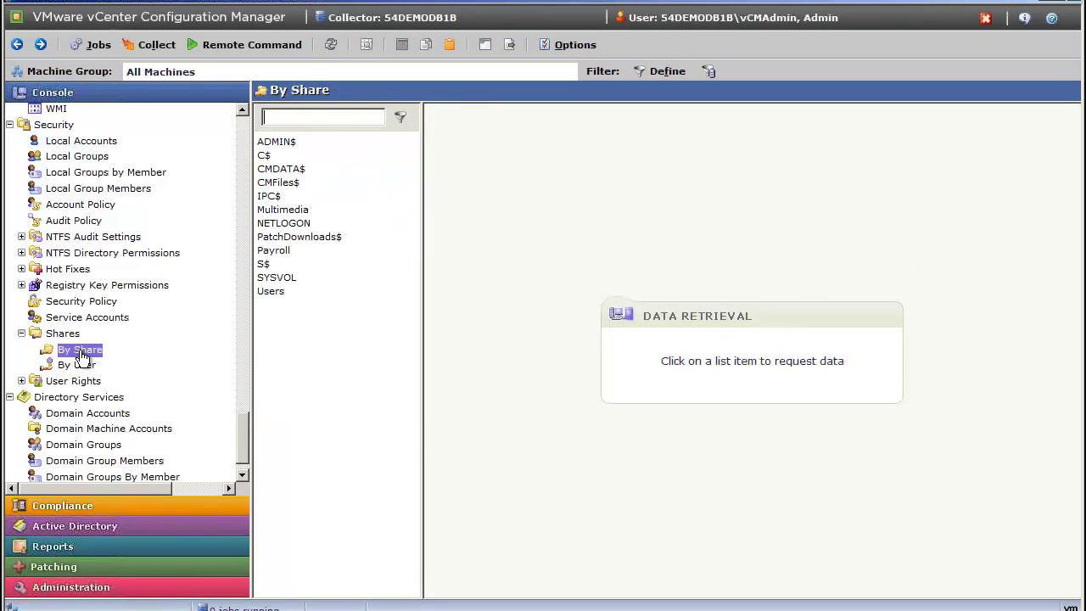
pyautogui.click(271, 252)
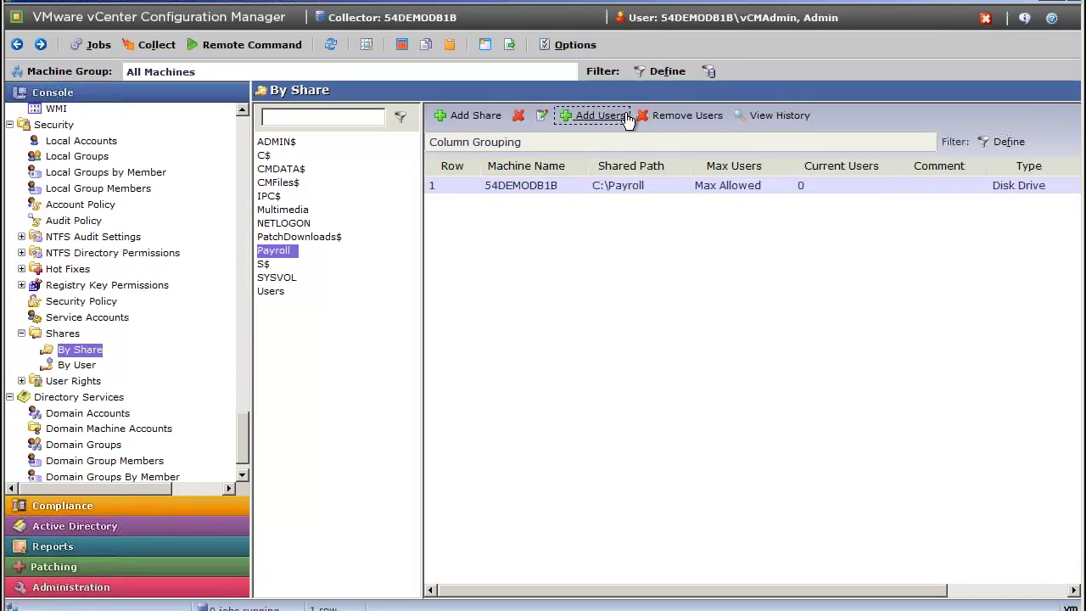
pyautogui.click(682, 116)
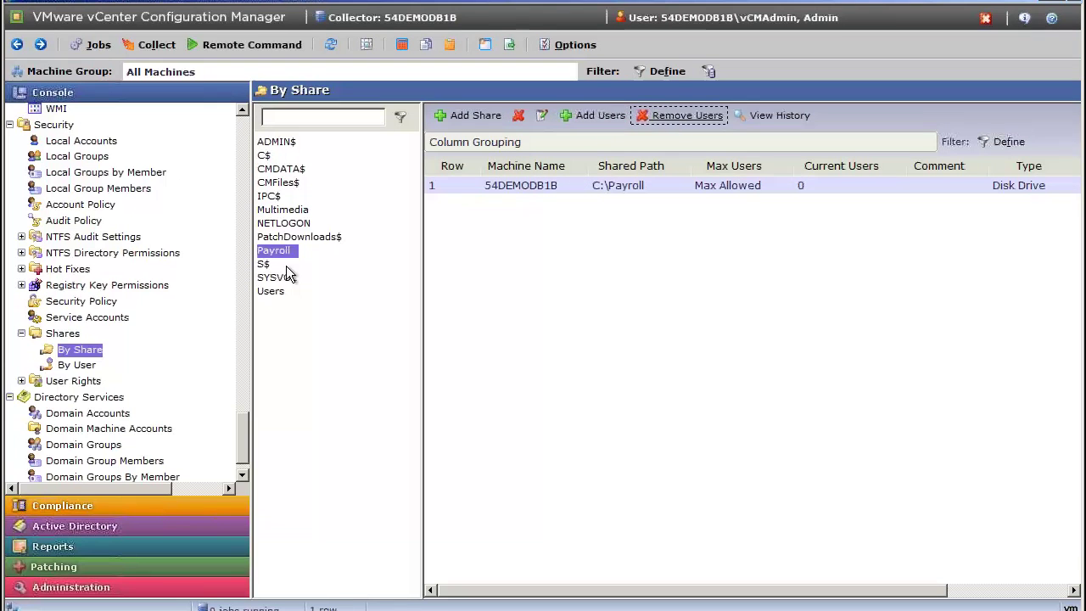
pyautogui.click(83, 367)
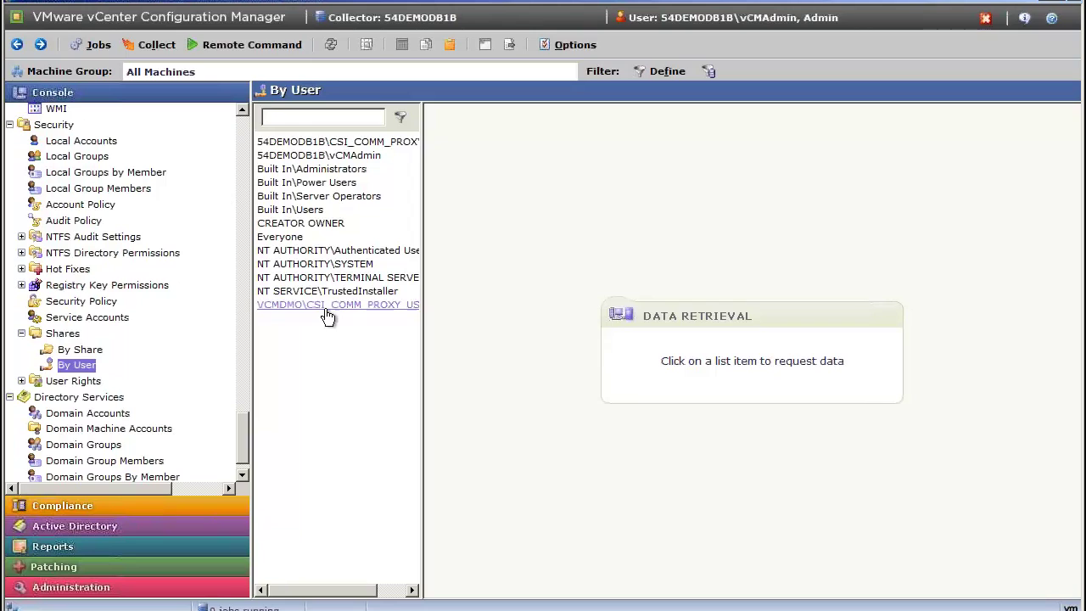
# Load Everyone's share permissions and select the Payroll and Multimedia share rows.
pyautogui.click(296, 236)
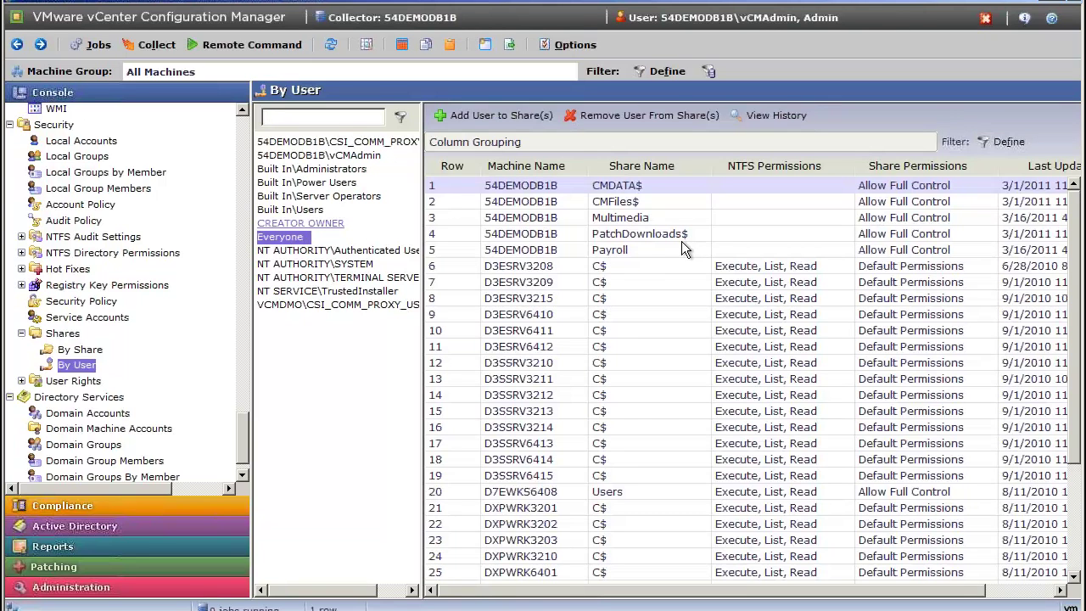
pyautogui.click(639, 248)
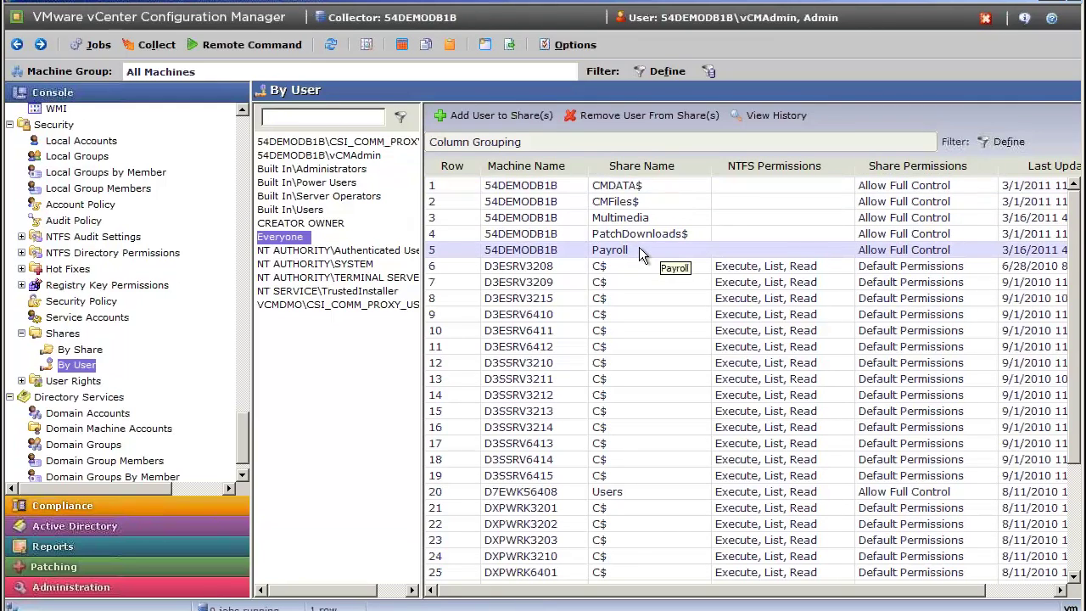
pyautogui.click(642, 217)
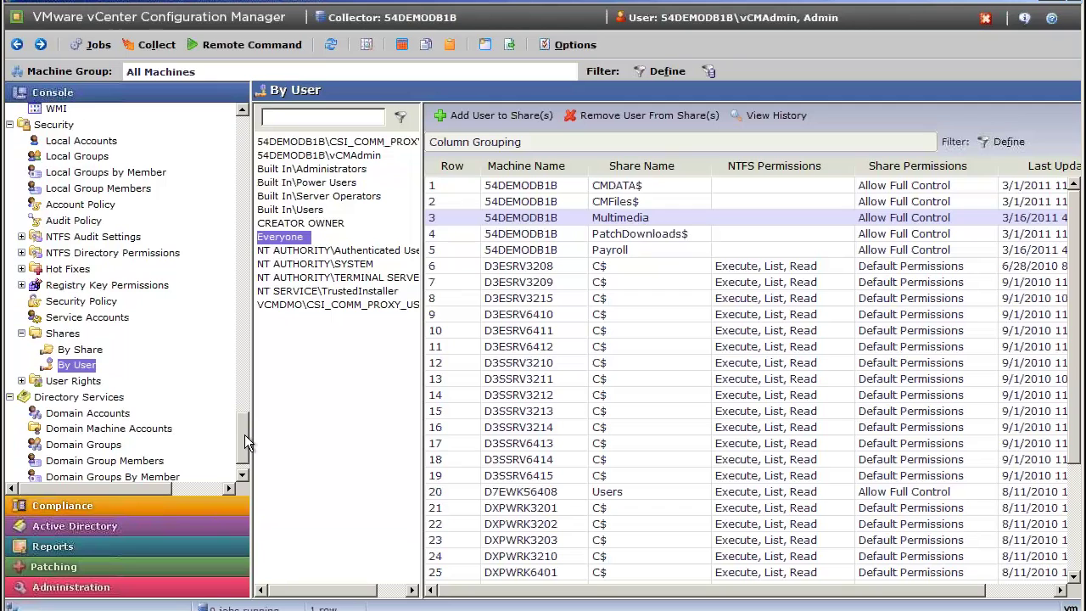
pyautogui.moveTo(244, 434); pyautogui.dragTo(248, 413)
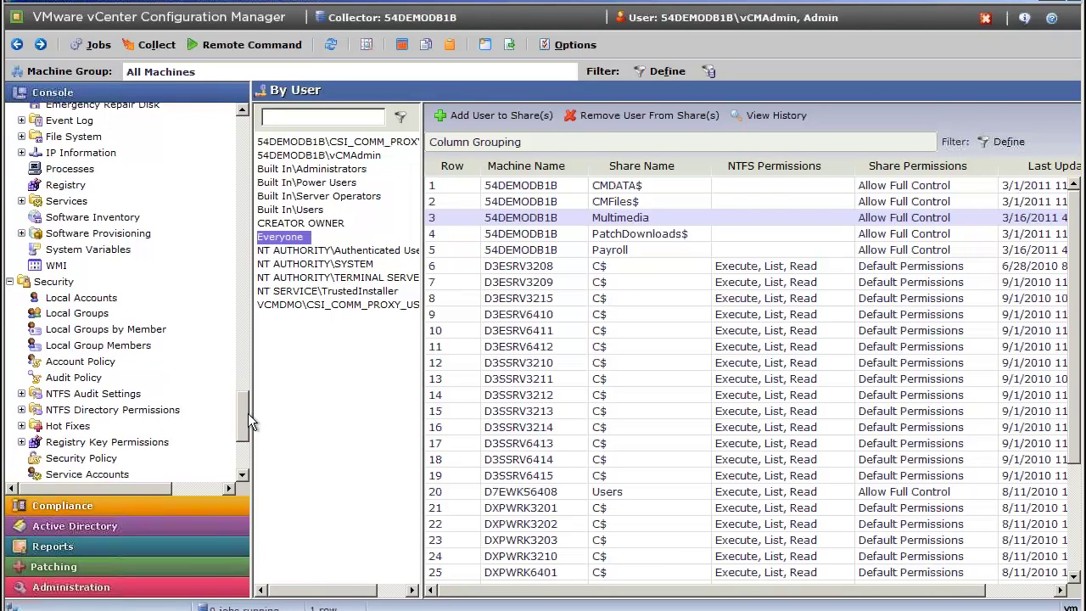
# Group Account Policy by Min Length, expand groups 0 and 3, and select group 0's three machines.
pyautogui.click(96, 362)
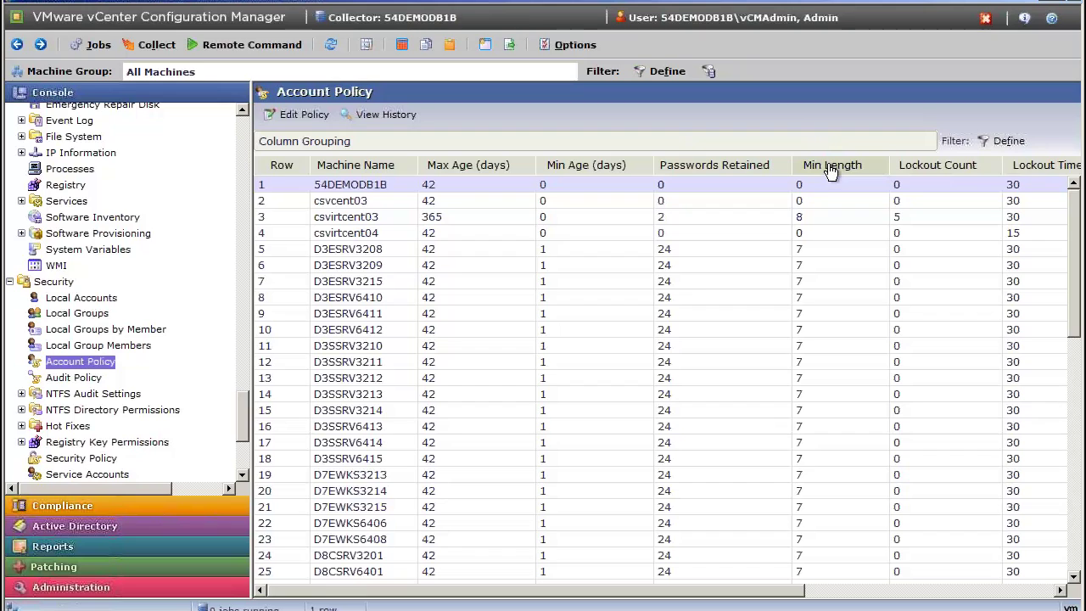
pyautogui.moveTo(831, 172); pyautogui.dragTo(770, 144)
pyautogui.moveTo(769, 144); pyautogui.dragTo(771, 139)
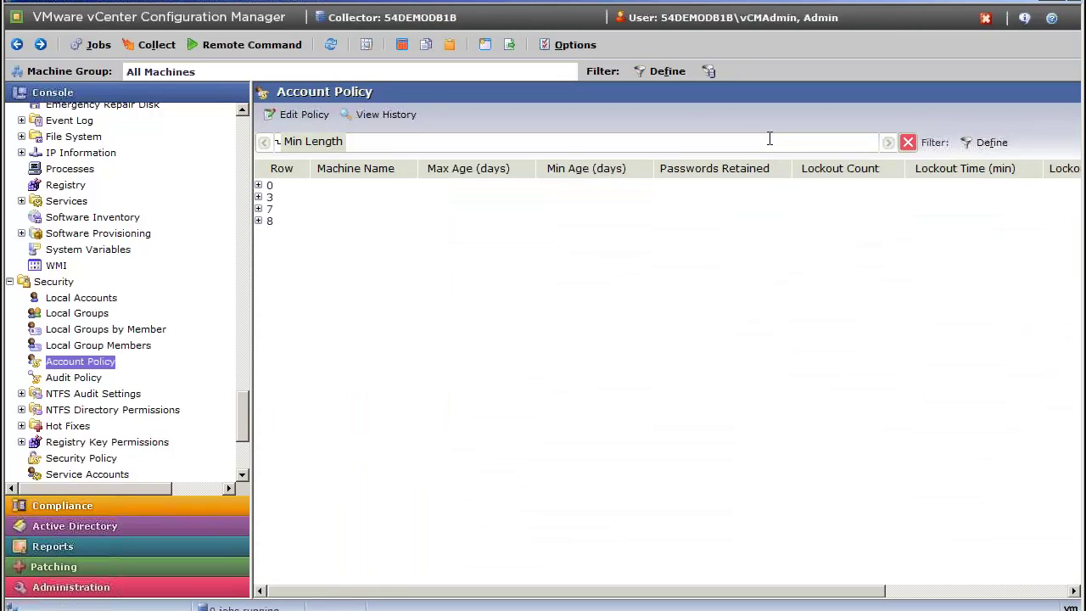
pyautogui.click(258, 186)
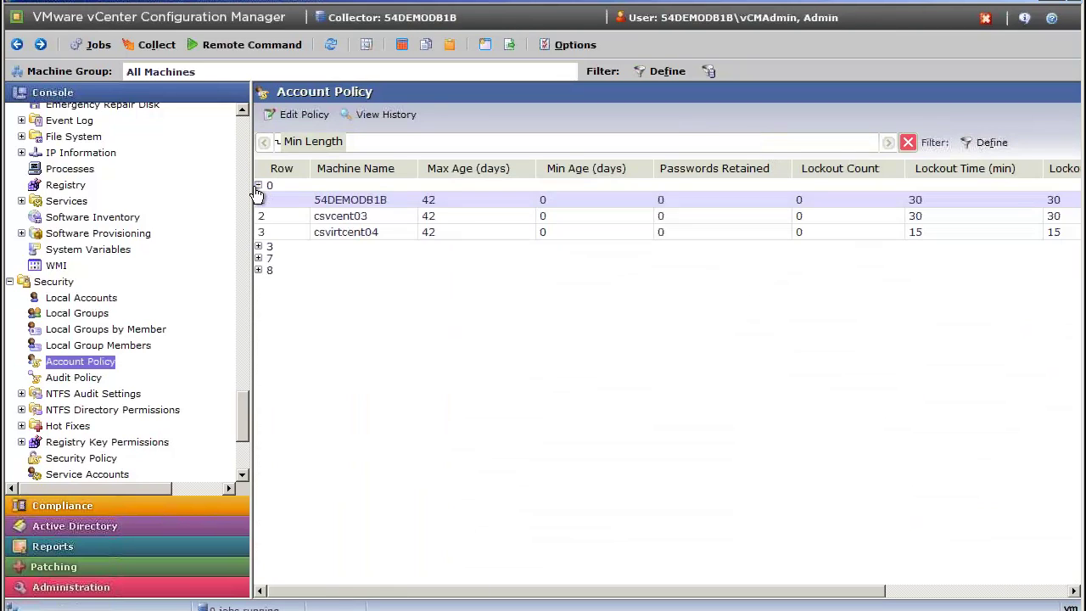
pyautogui.click(259, 247)
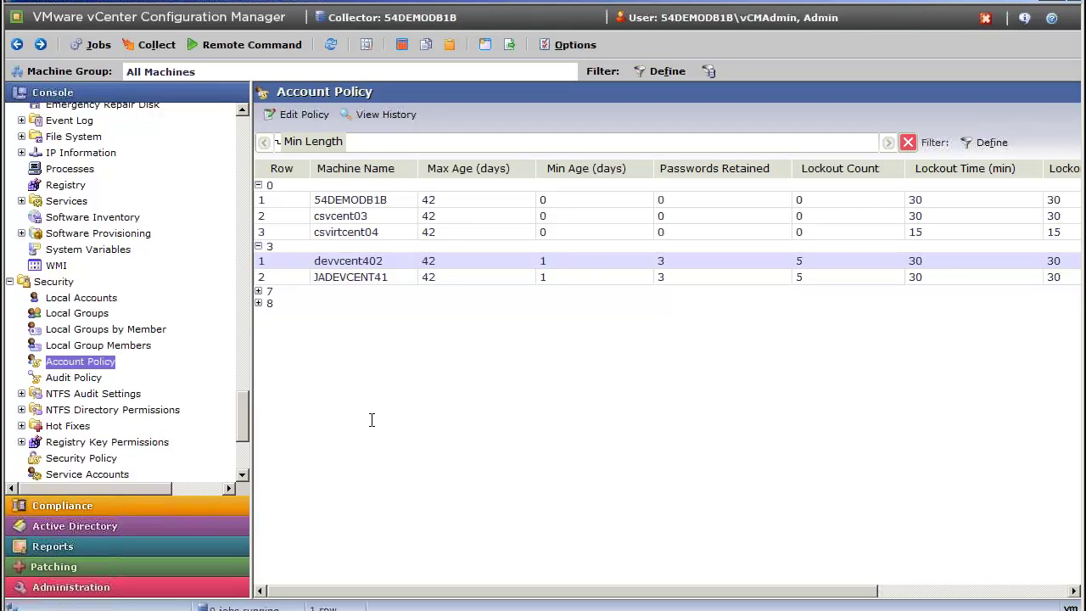
pyautogui.click(357, 195)
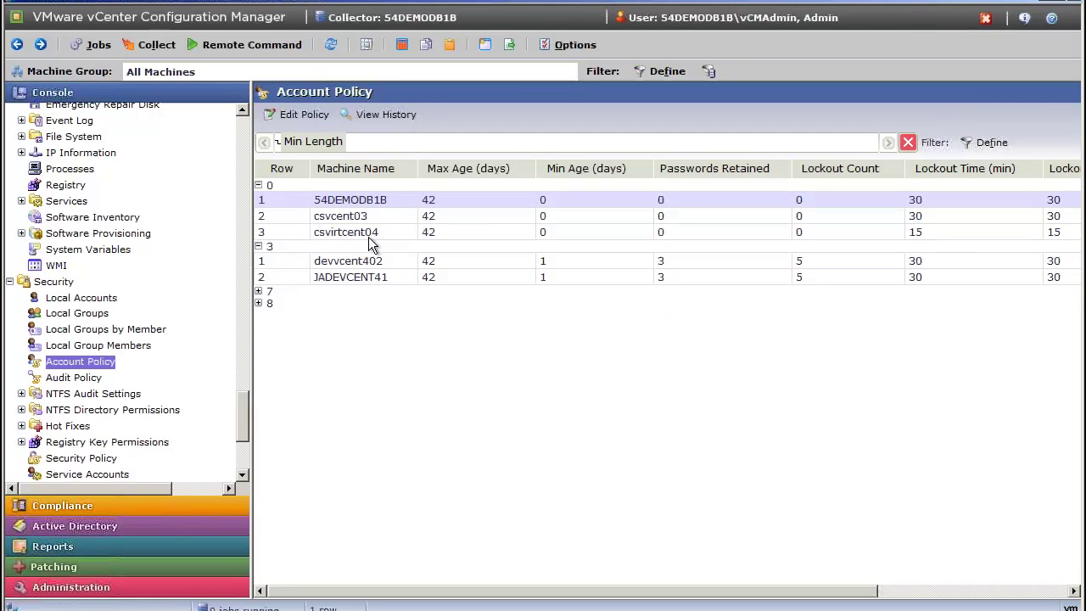
pyautogui.keyDown('shift'); pyautogui.click(370, 233); pyautogui.keyUp('shift')
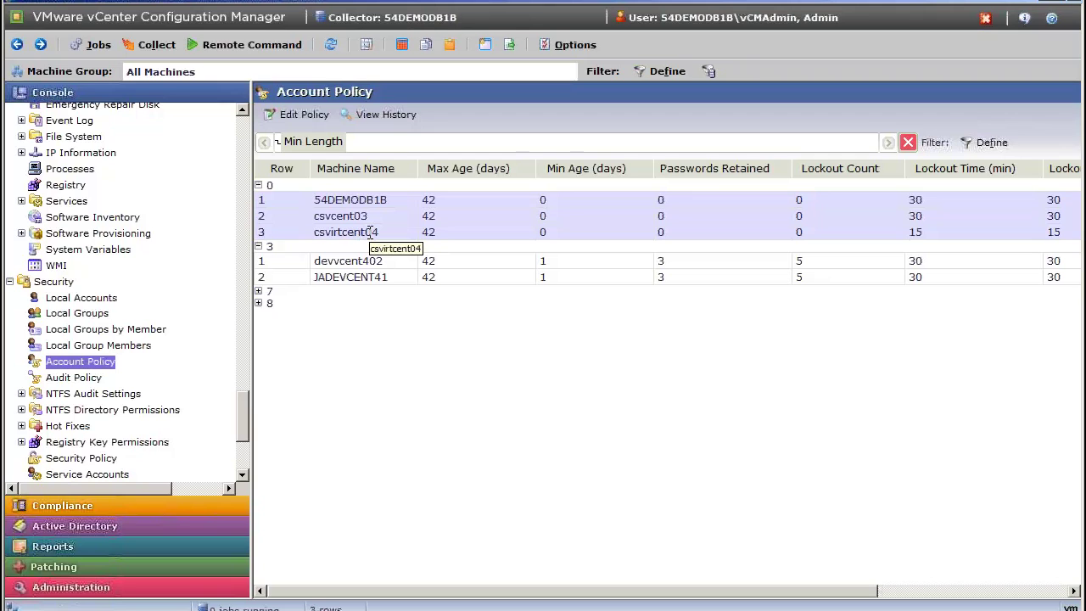
pyautogui.rightClick(371, 233)
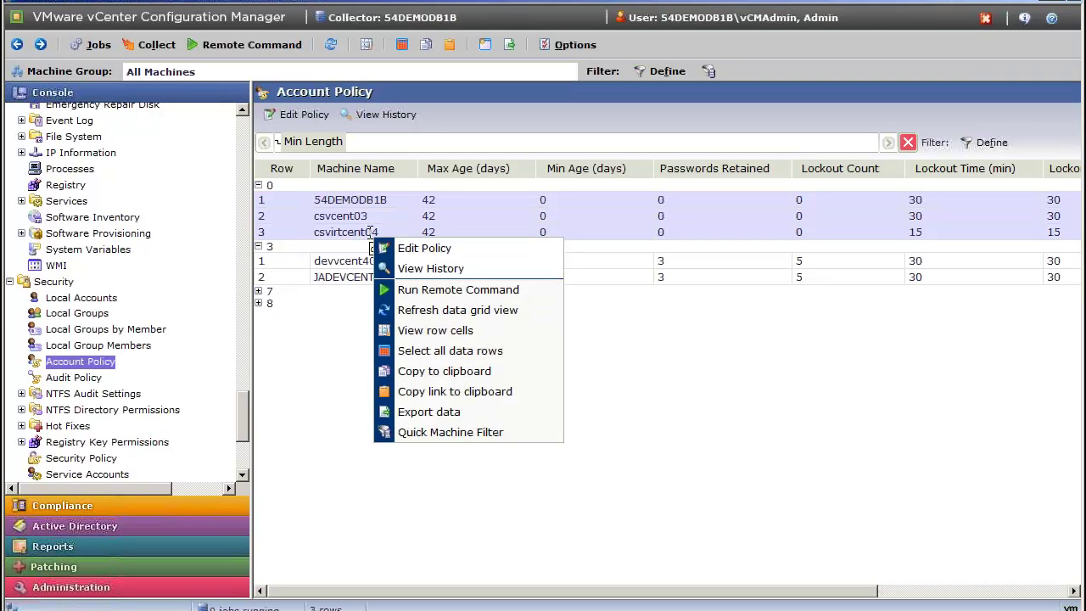
pyautogui.click(428, 246)
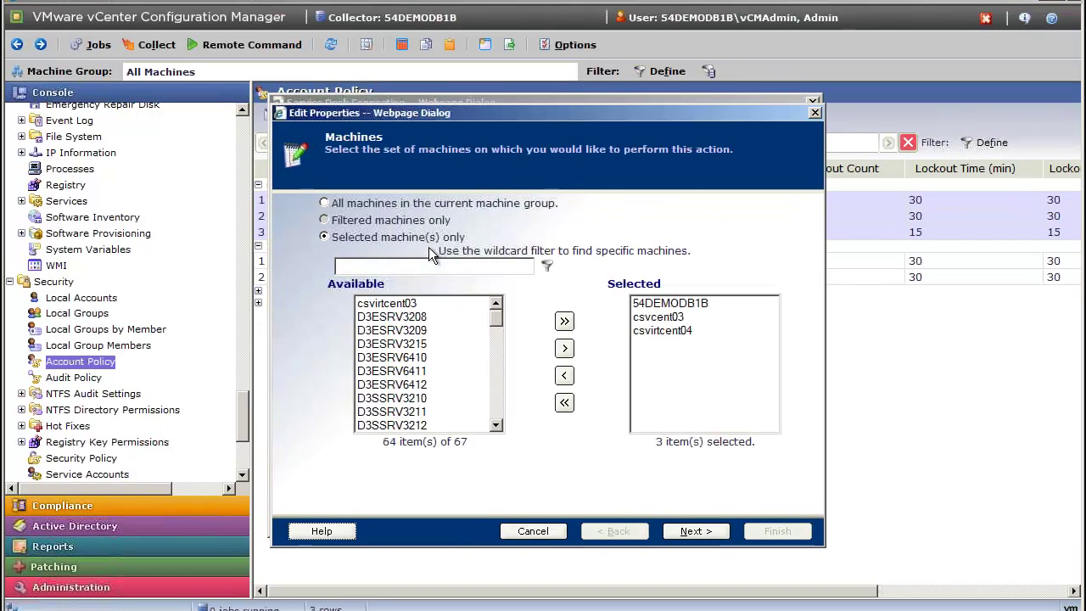
pyautogui.click(696, 597)
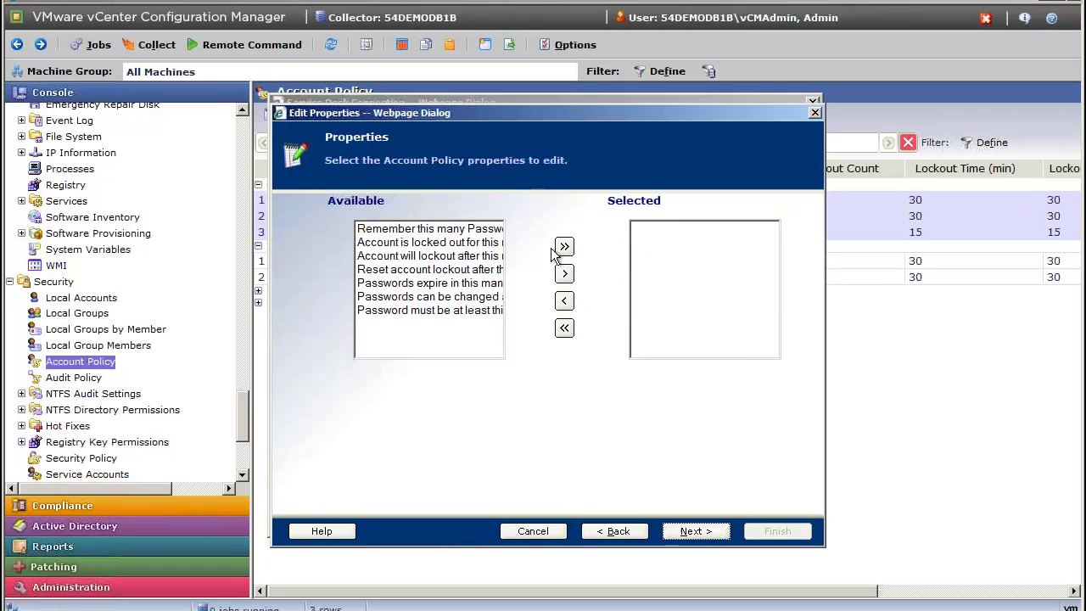
pyautogui.click(497, 310)
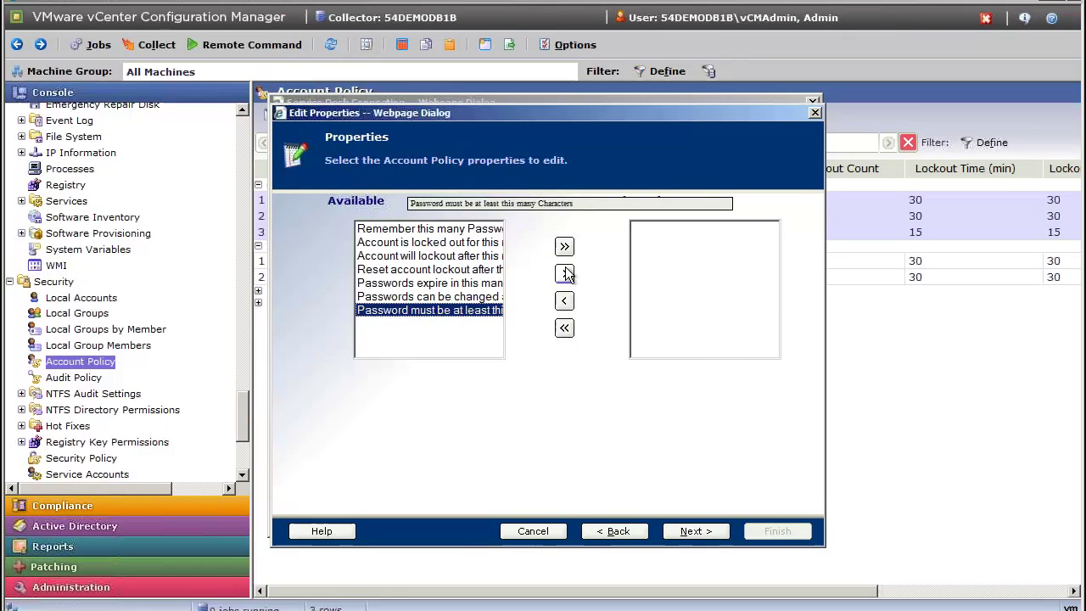
pyautogui.click(564, 273)
pyautogui.click(692, 532)
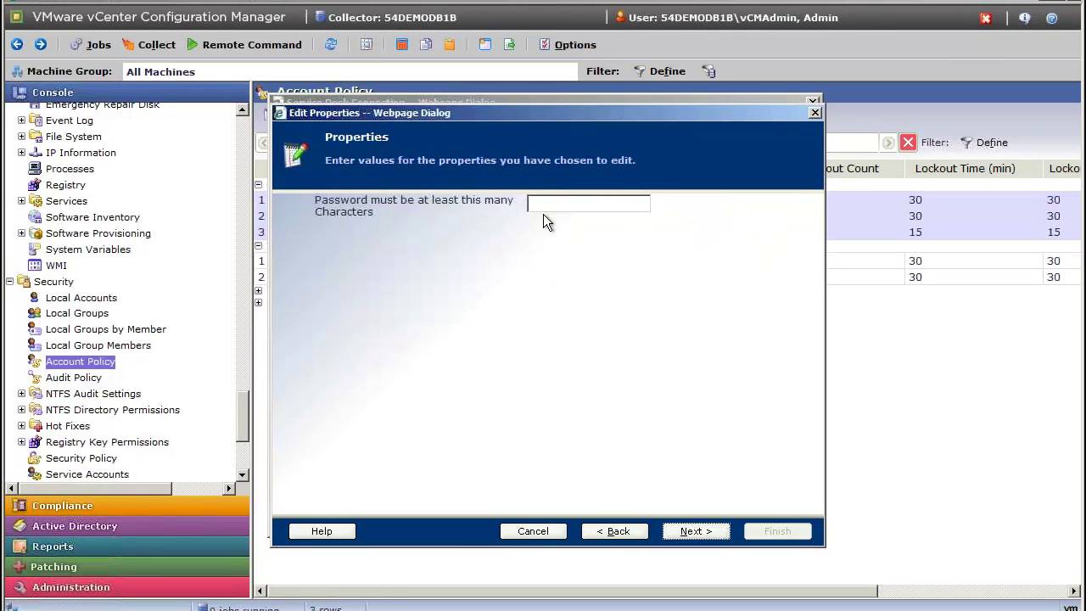
pyautogui.write('12')
pyautogui.click(696, 531)
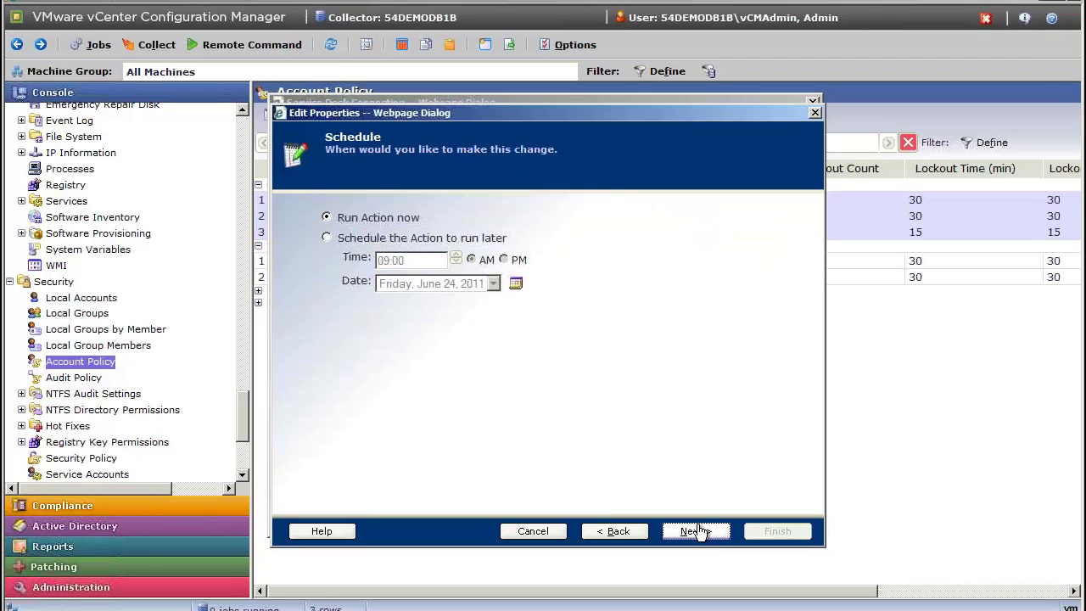
pyautogui.click(533, 531)
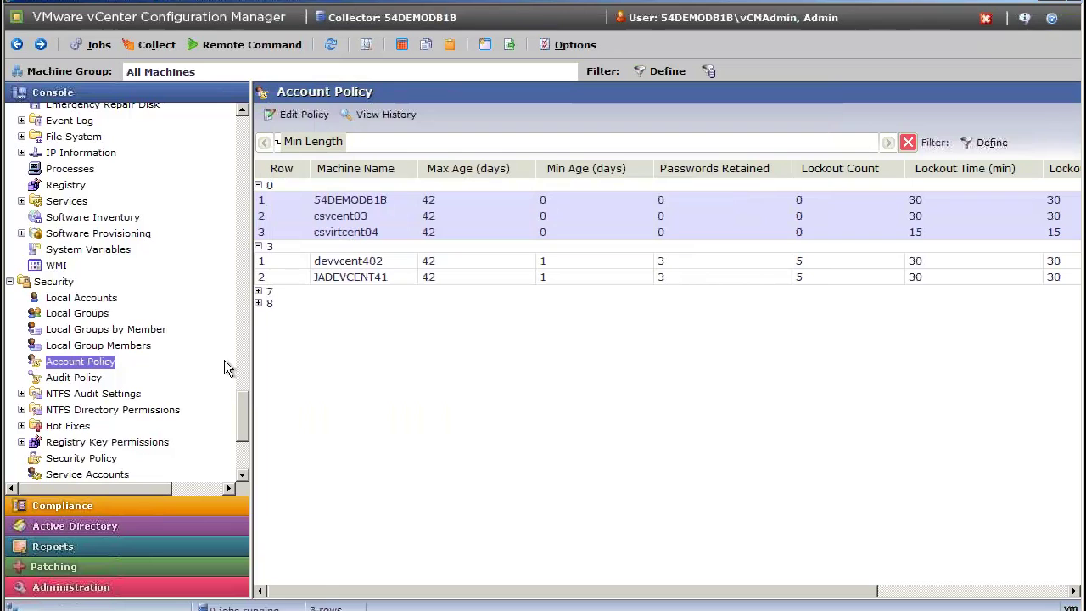
# Scroll the Console tree down and open the Compliance section.
pyautogui.moveTo(240, 395); pyautogui.dragTo(241, 417)
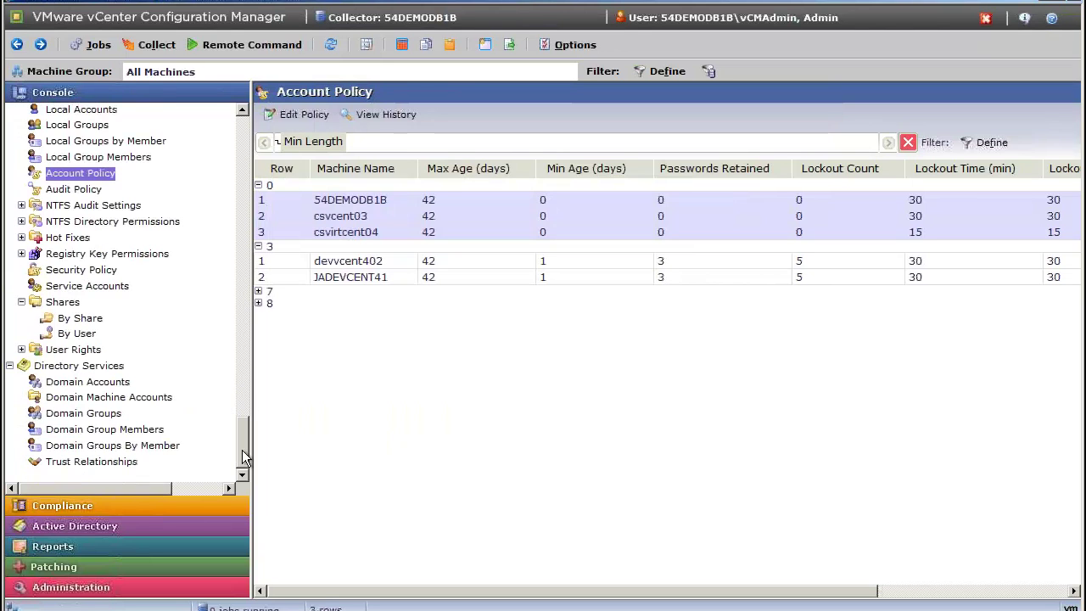
pyautogui.click(111, 500)
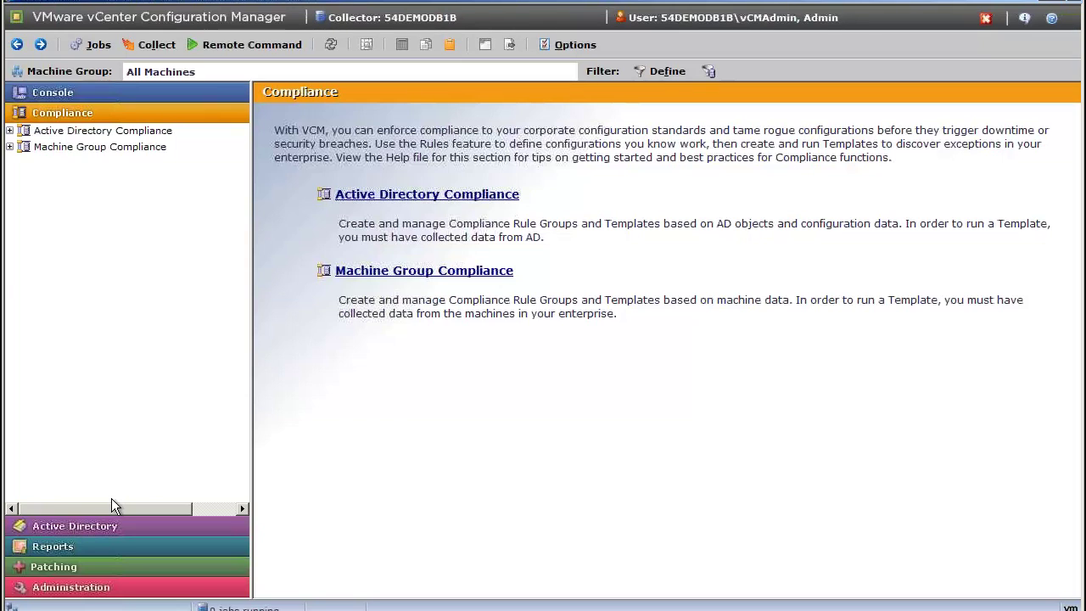
# Expand Machine Group Compliance > Rule Groups, widen the tree, and scroll to PCI DSS Windows 2008 Server.
pyautogui.click(10, 148)
pyautogui.click(21, 179)
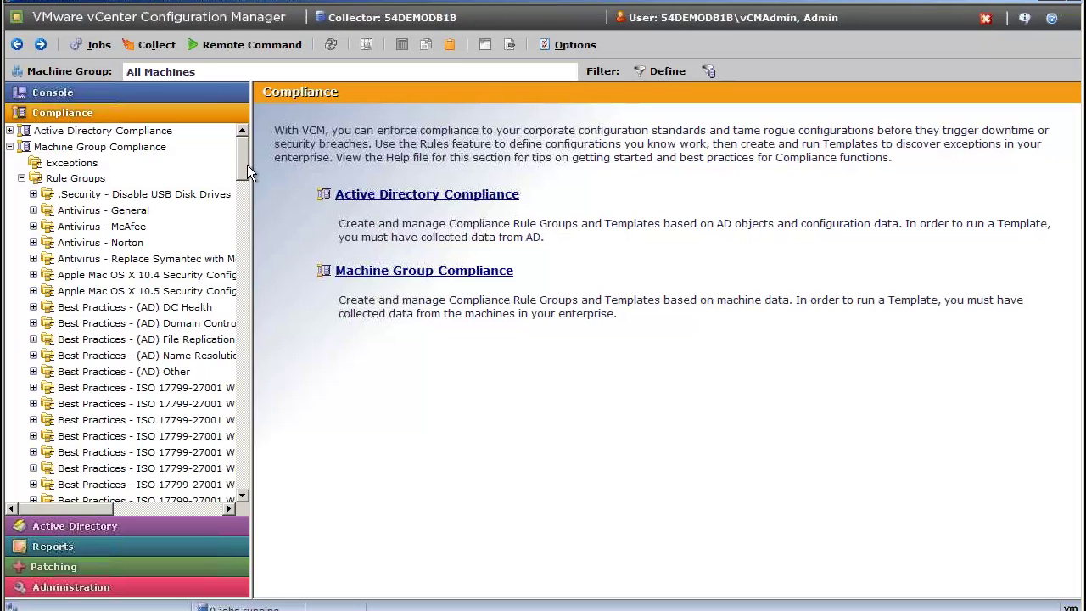
pyautogui.moveTo(251, 165); pyautogui.dragTo(318, 175)
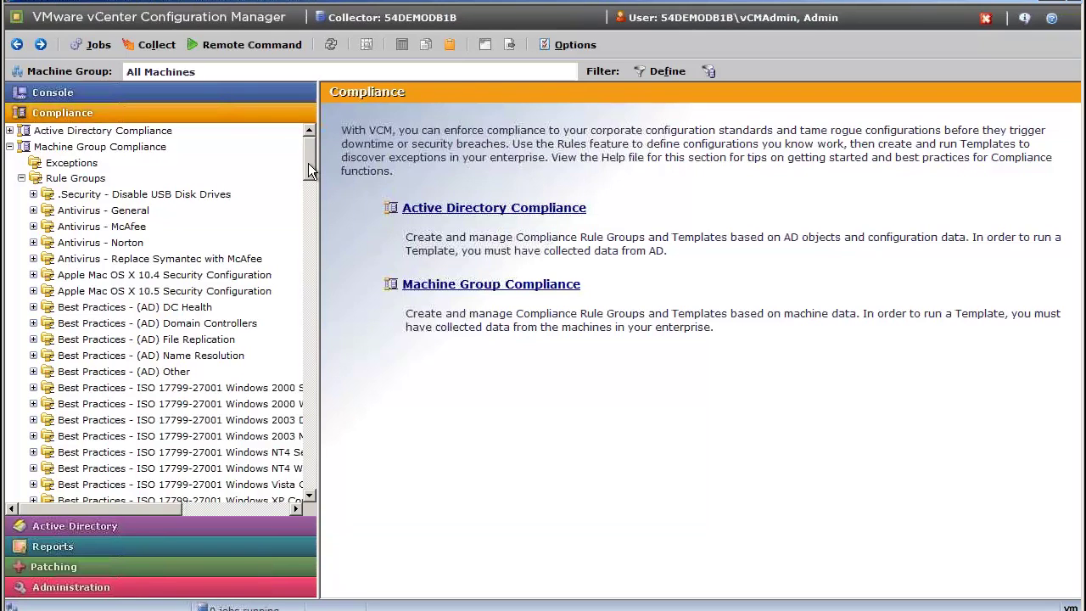
pyautogui.moveTo(308, 162); pyautogui.dragTo(317, 223)
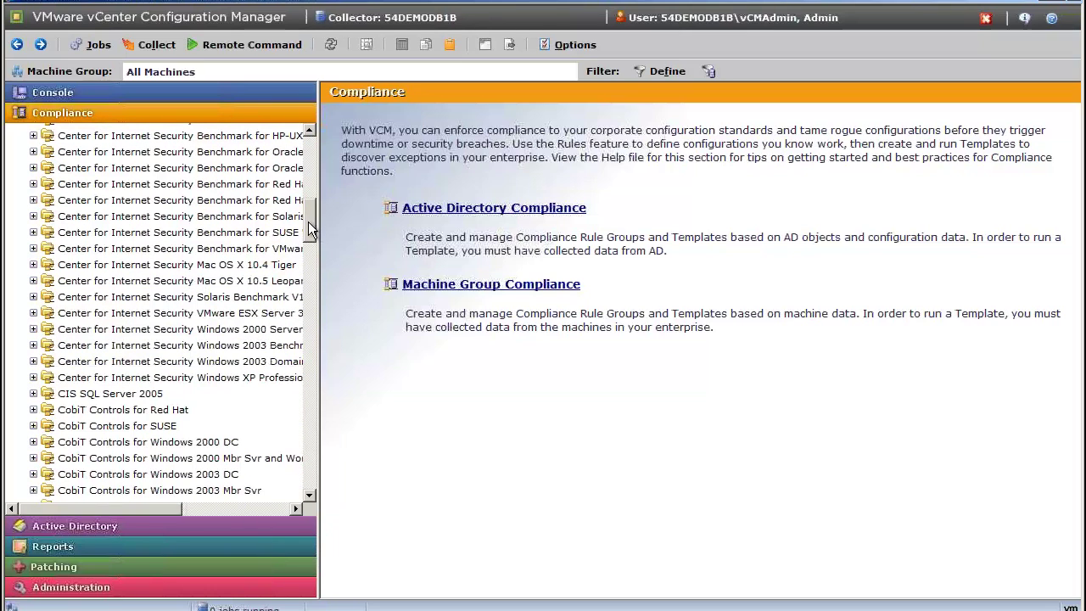
pyautogui.moveTo(308, 222); pyautogui.dragTo(316, 268)
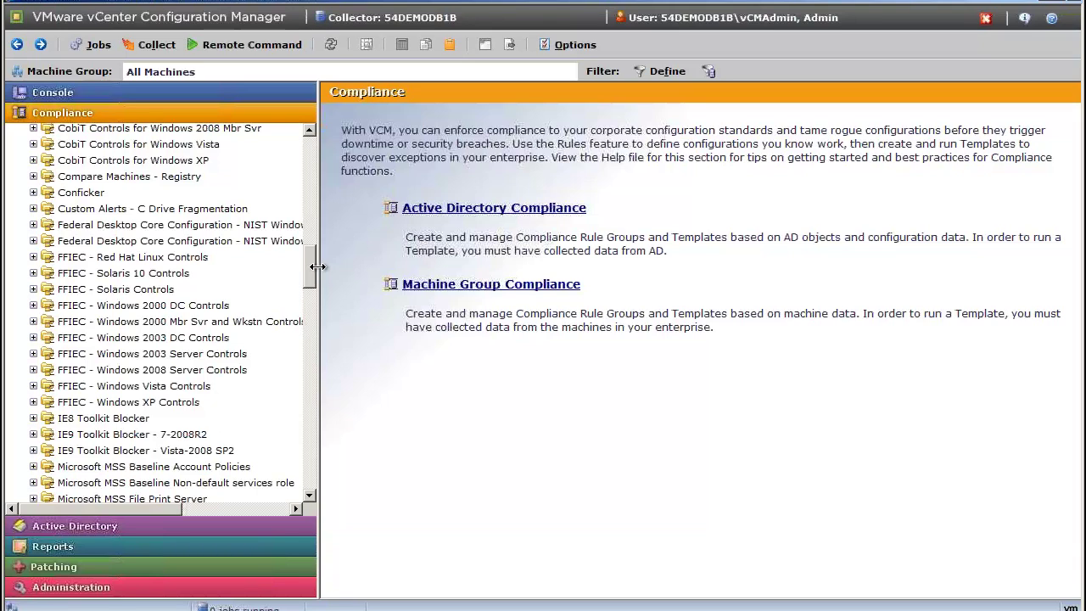
pyautogui.moveTo(307, 262); pyautogui.dragTo(317, 326)
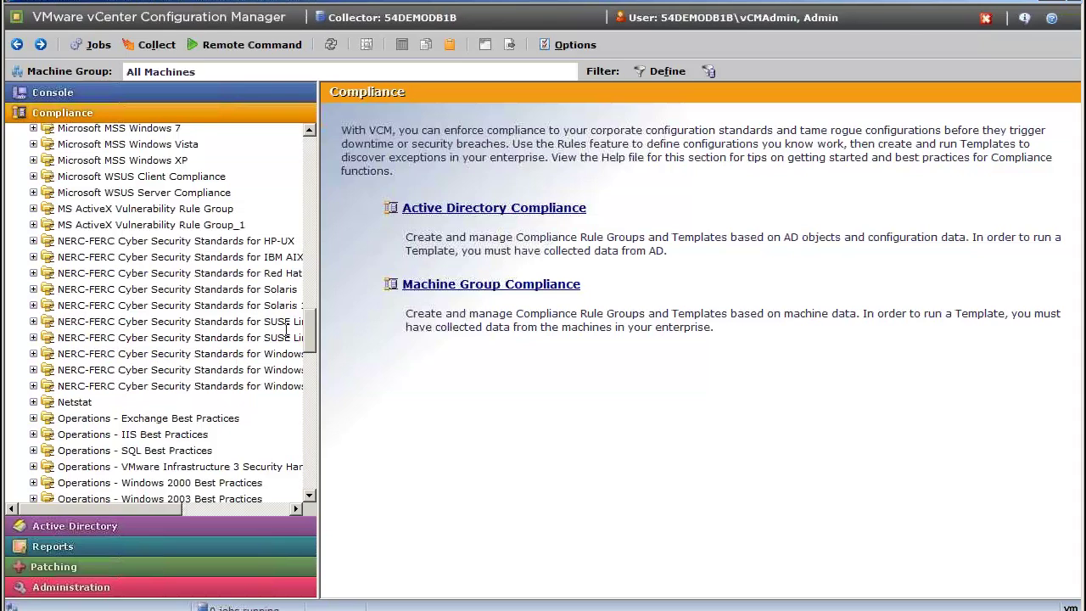
pyautogui.moveTo(308, 328); pyautogui.dragTo(313, 378)
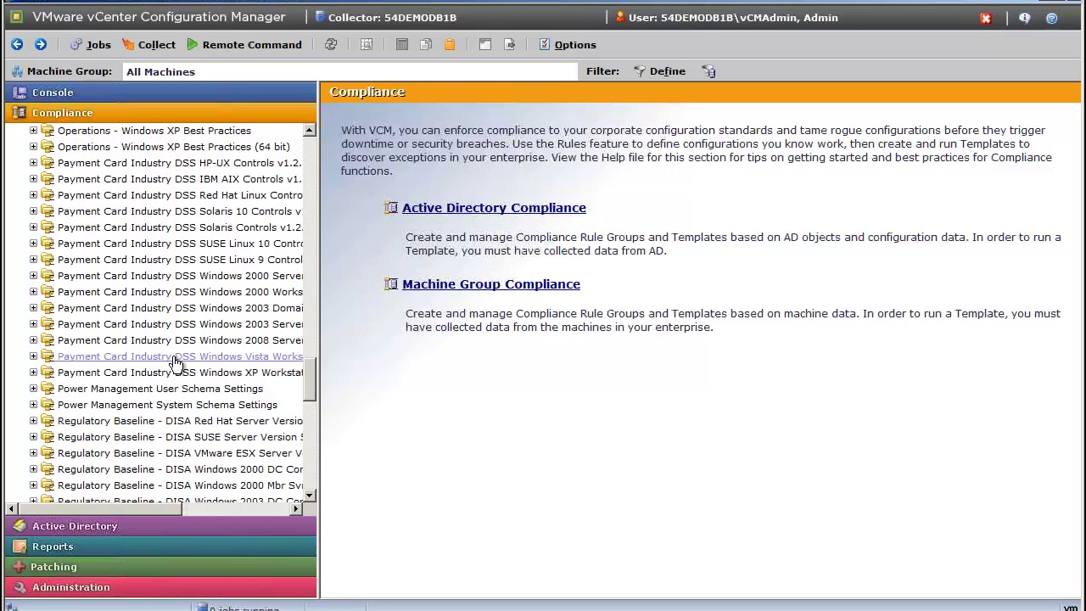
# List the PCI DSS Windows 2008 Server rules and scroll down to the 8.5 password rules.
pyautogui.click(34, 339)
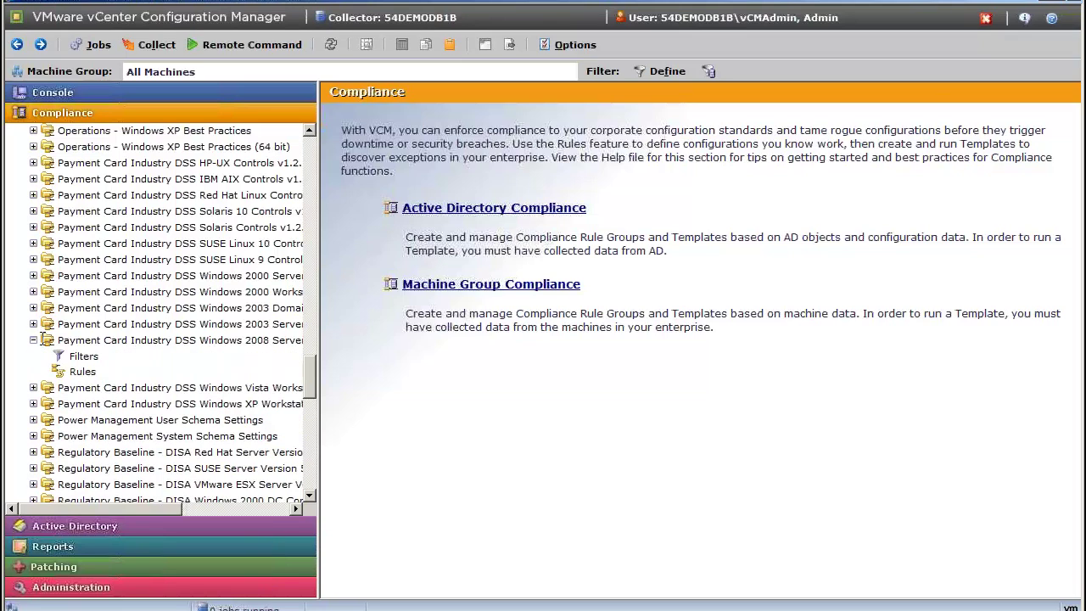
pyautogui.click(82, 371)
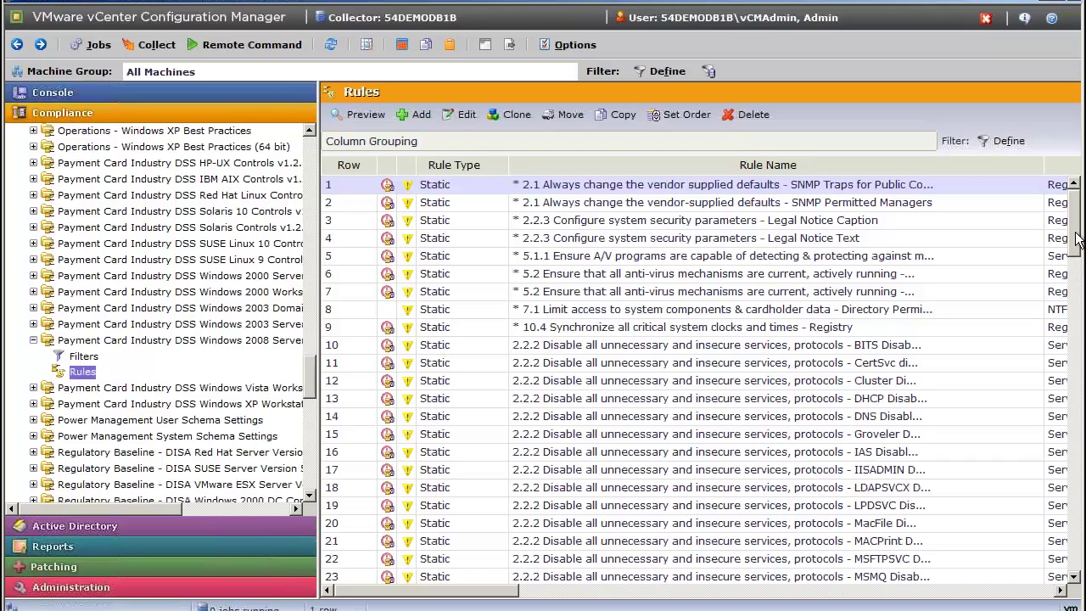
pyautogui.moveTo(1075, 240); pyautogui.dragTo(1073, 550)
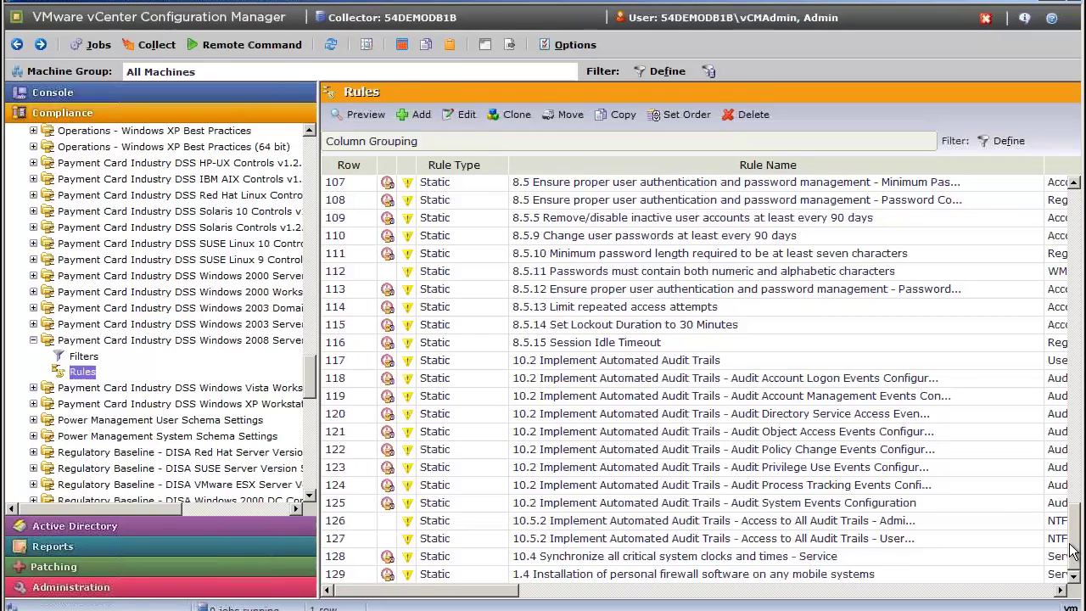
# Open rule 8.5.10 Minimum password length in the Rule Wizard for editing.
pyautogui.rightClick(679, 254)
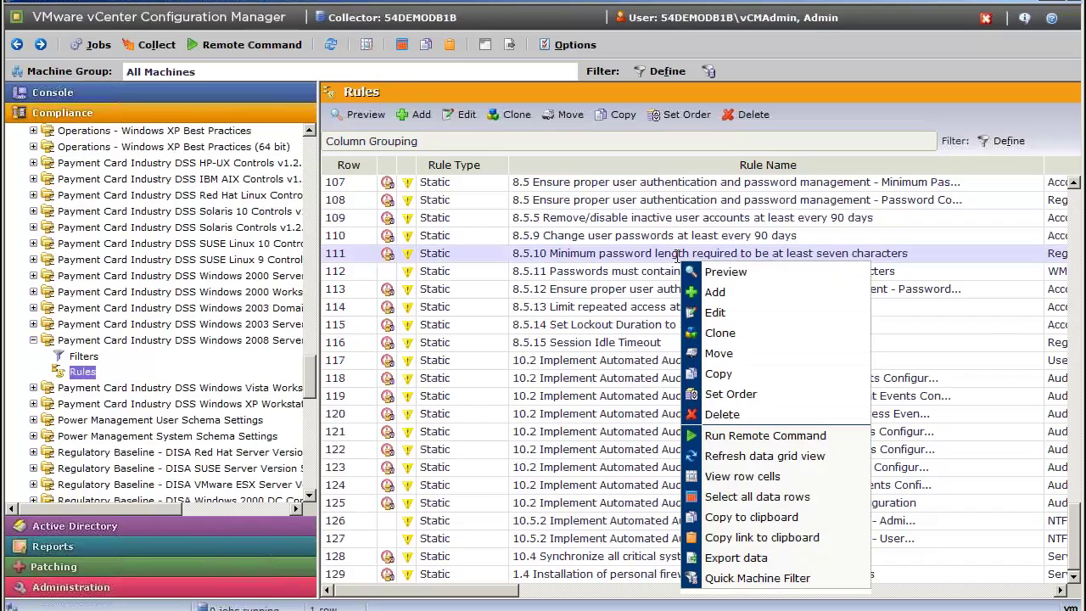
pyautogui.click(595, 254)
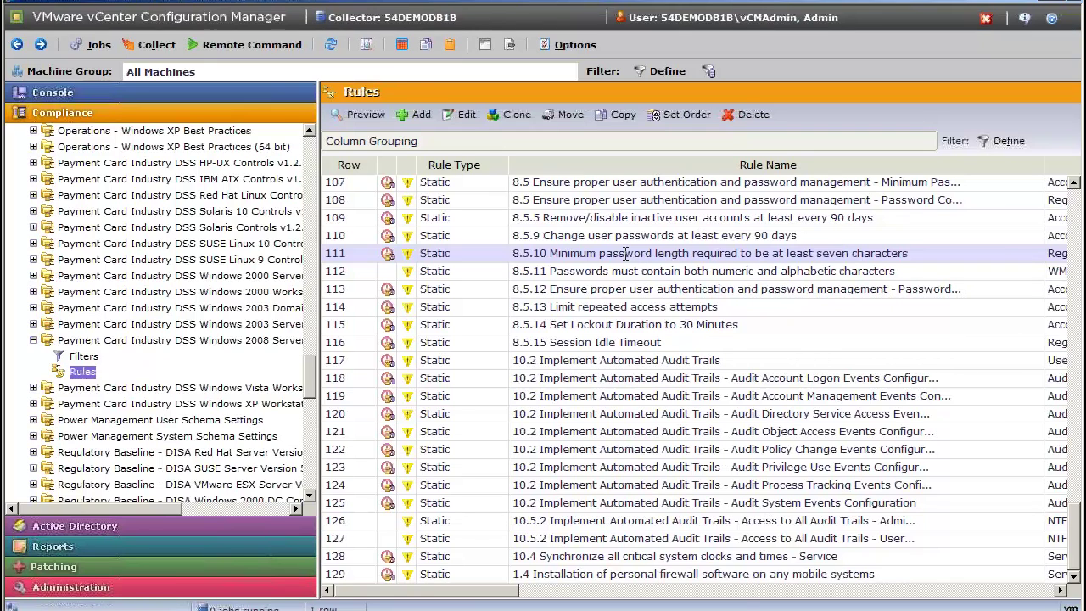
pyautogui.click(466, 115)
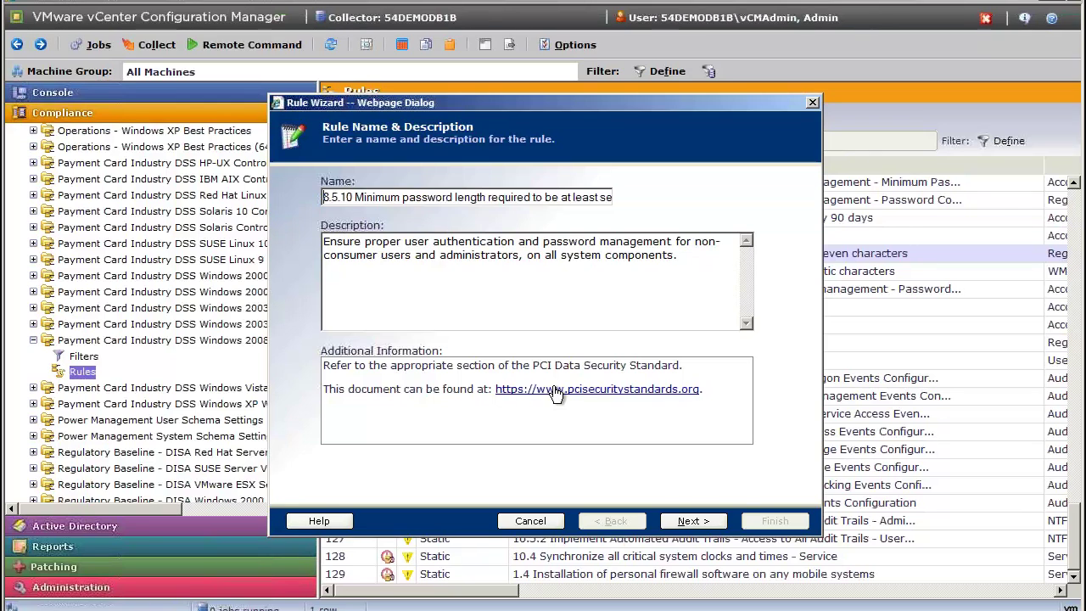
# Move past the Registry data type, trying model machine D3ESRV3208, then leaving Dynamic Rule off.
pyautogui.click(691, 523)
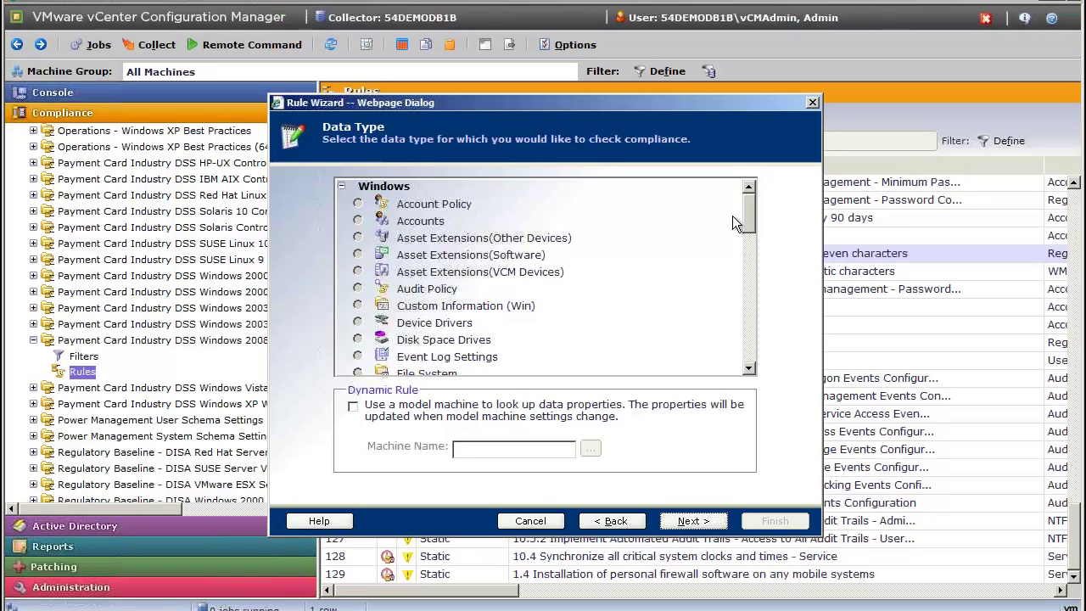
pyautogui.moveTo(750, 214); pyautogui.dragTo(749, 279)
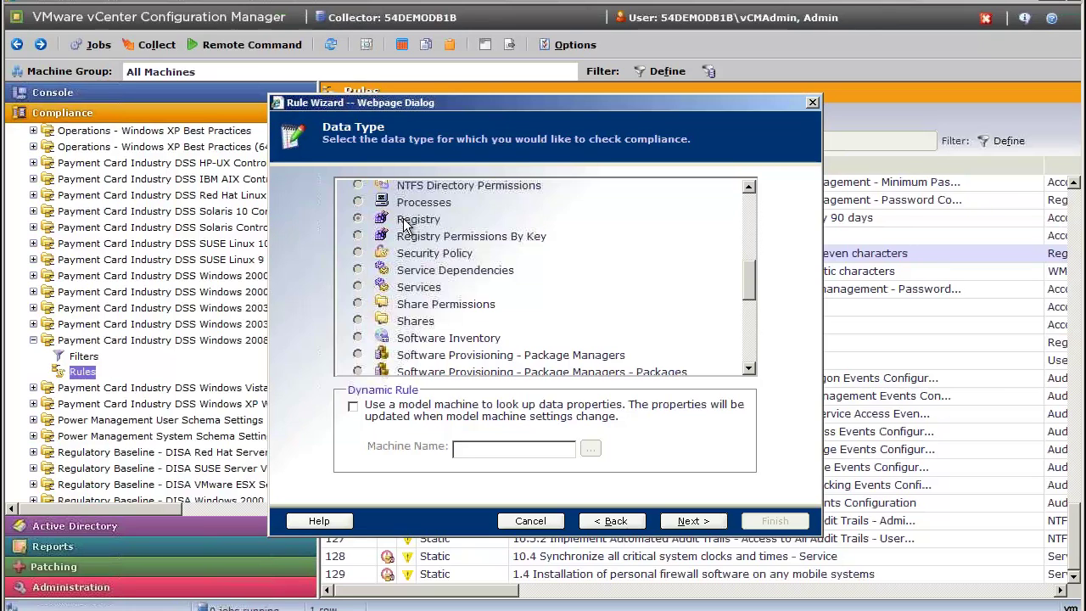
pyautogui.click(352, 406)
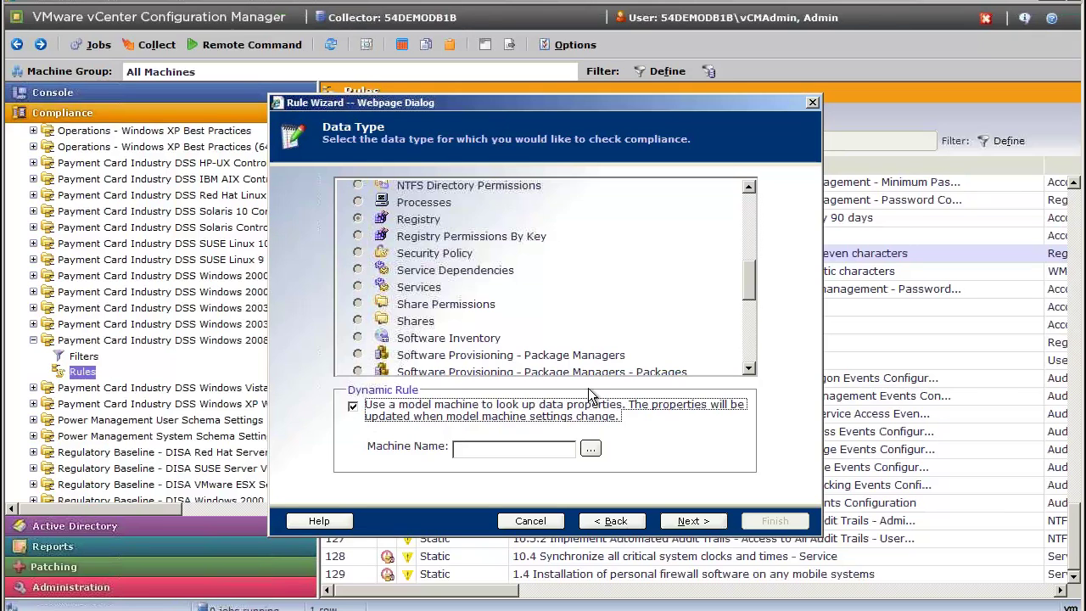
pyautogui.click(588, 452)
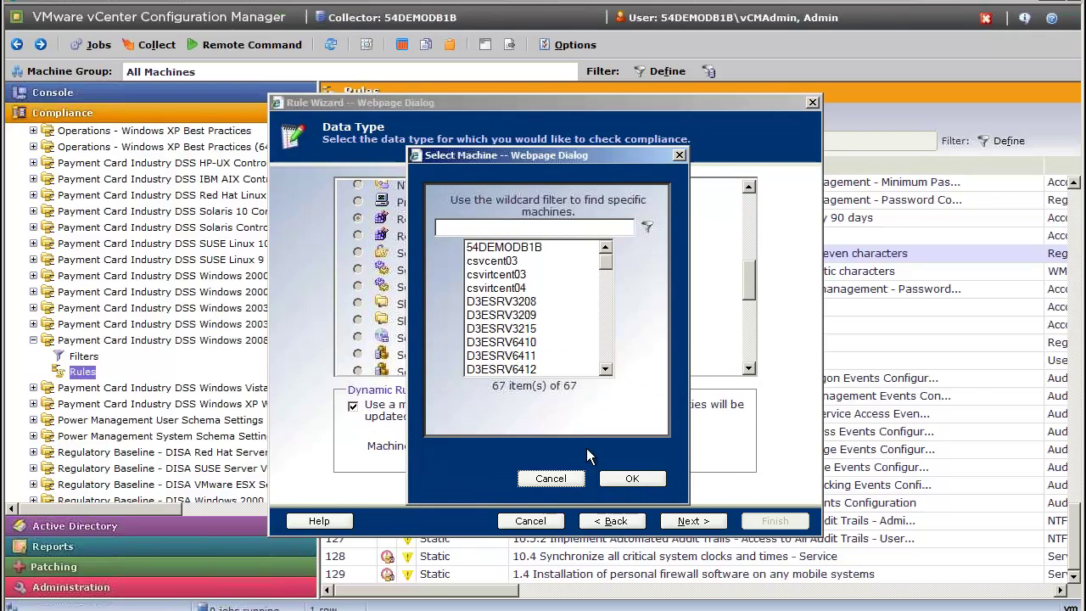
pyautogui.click(605, 257)
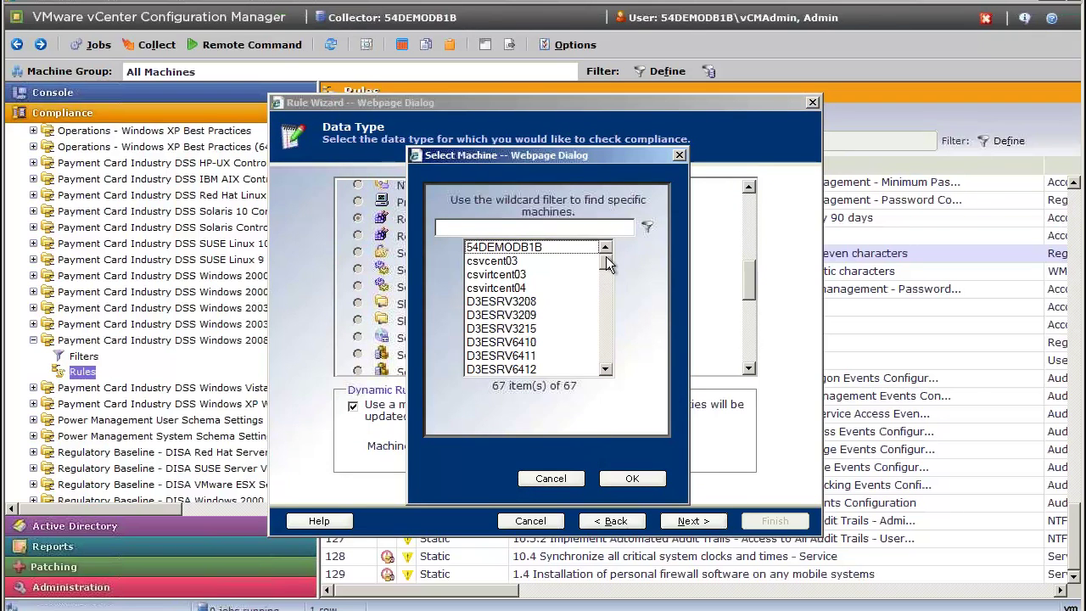
pyautogui.moveTo(607, 266); pyautogui.dragTo(606, 316)
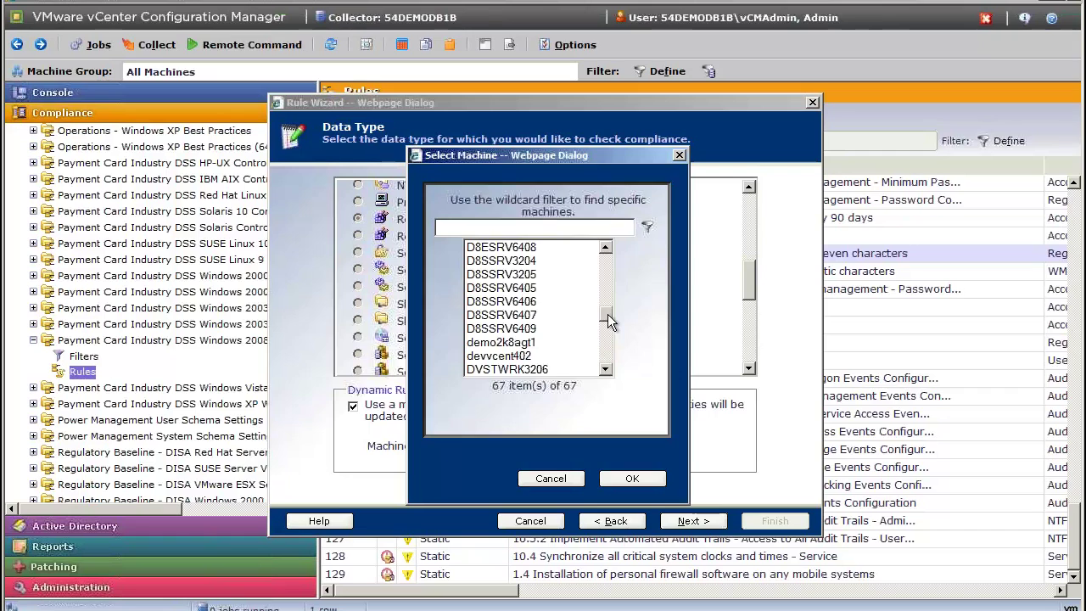
pyautogui.moveTo(609, 320); pyautogui.dragTo(607, 264)
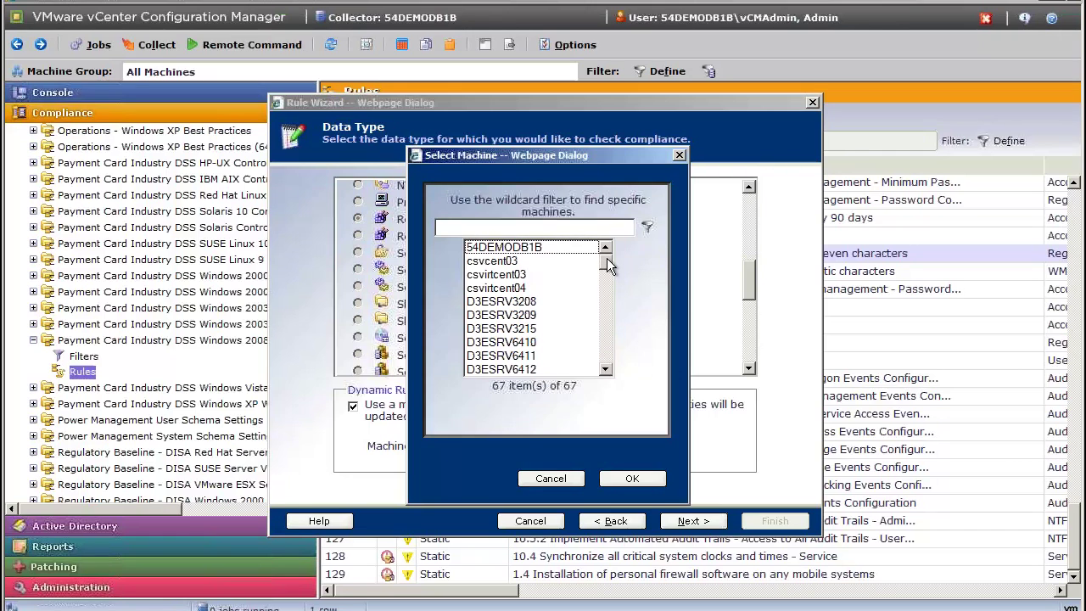
pyautogui.click(530, 301)
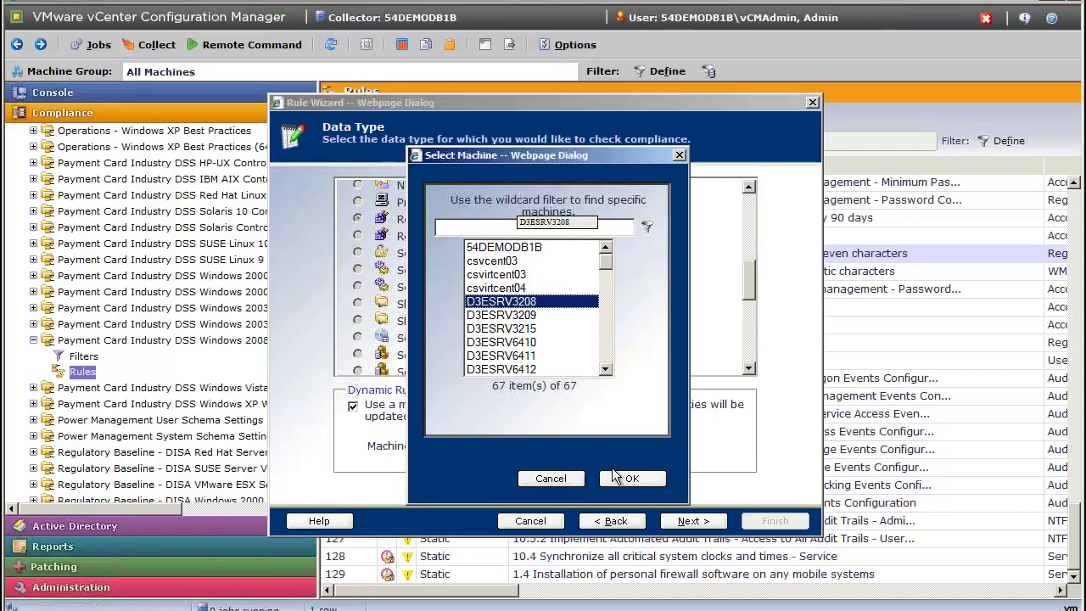
pyautogui.click(629, 478)
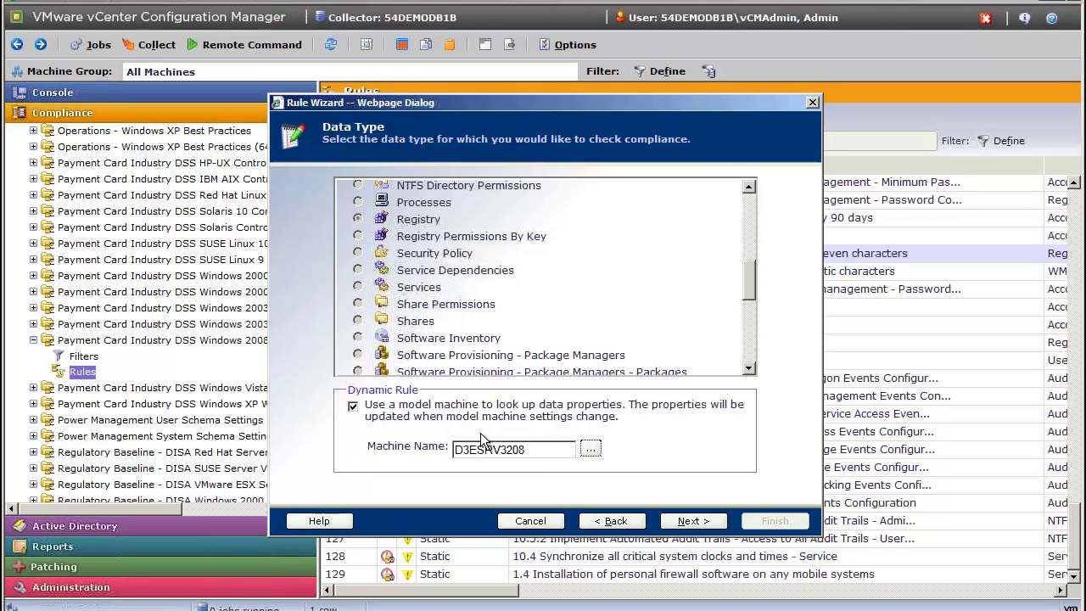
pyautogui.click(352, 406)
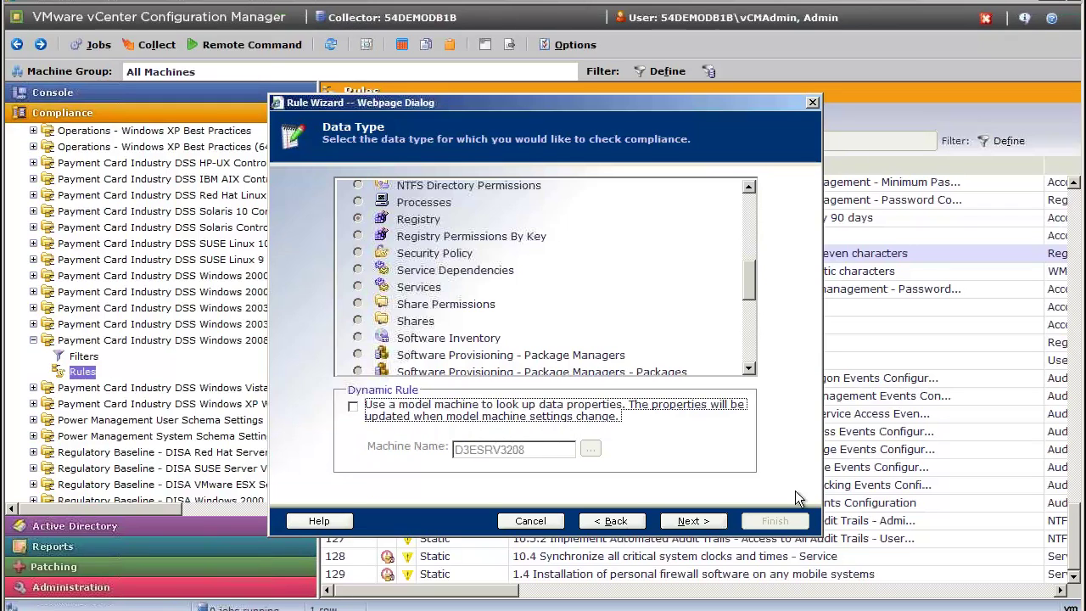
pyautogui.click(695, 520)
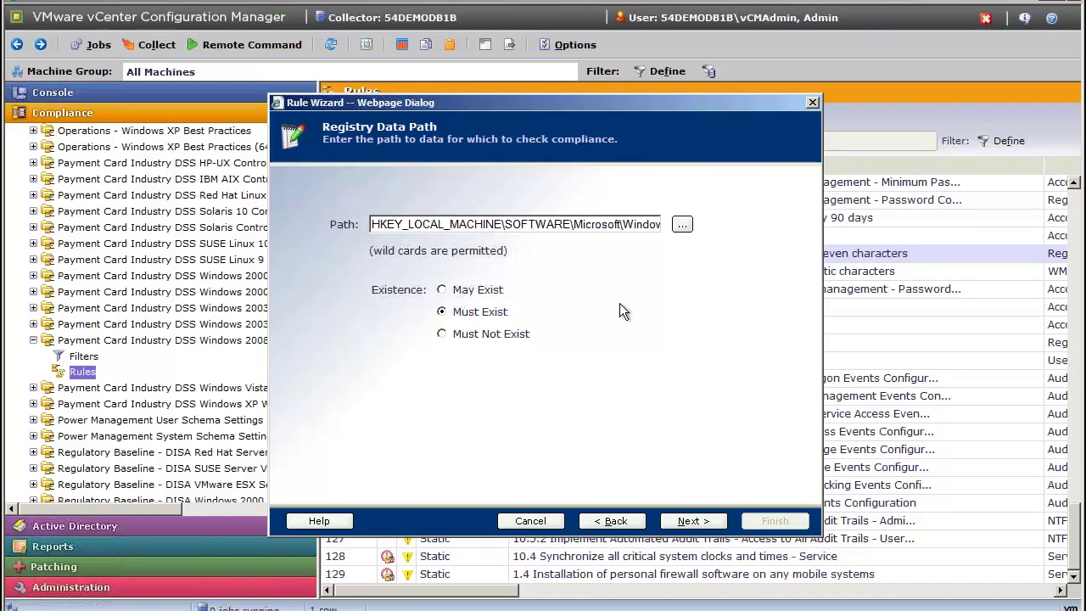
# Raise the MinPwdLen comparison value from 7 to 12 and advance to the confirmation page.
pyautogui.click(694, 519)
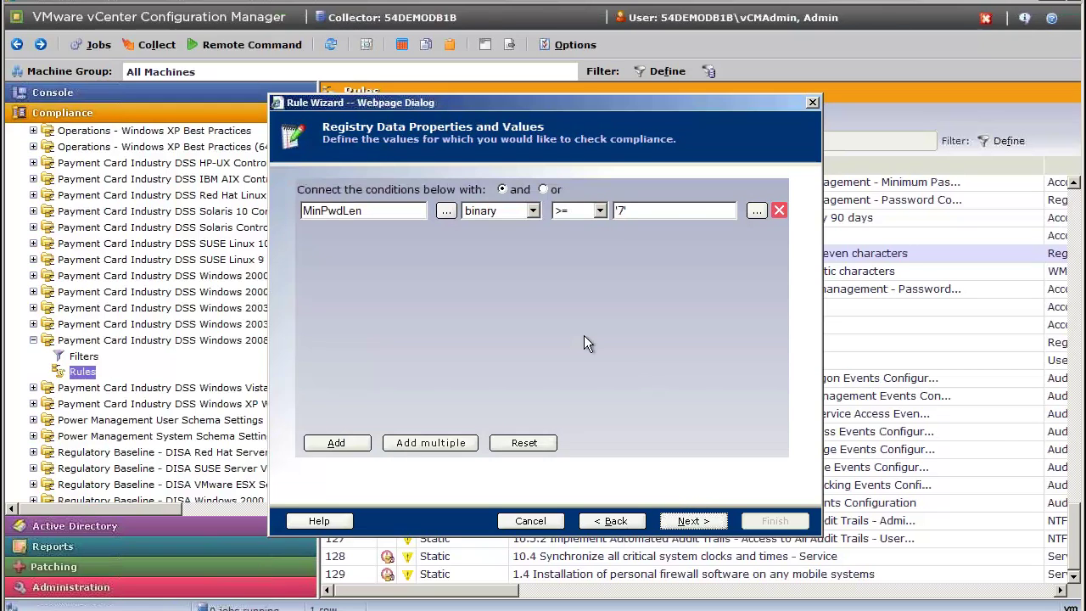
pyautogui.click(620, 210)
pyautogui.doubleClick(621, 210)
pyautogui.write('12')
pyautogui.click(683, 520)
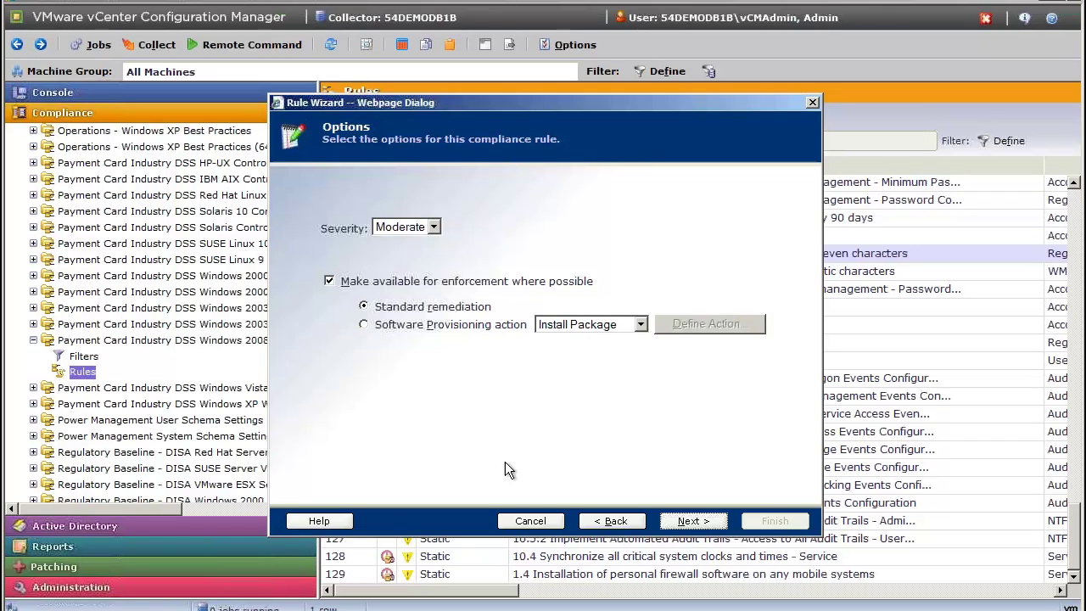
pyautogui.click(679, 521)
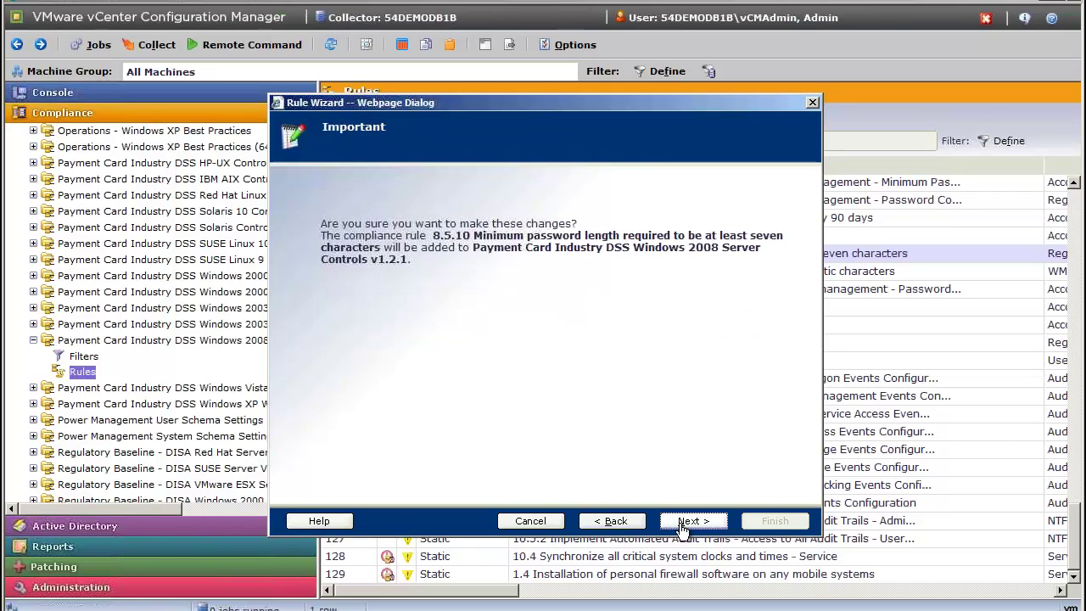
# Close the Rule Wizard and scroll across the PCI DSS Windows 2008 Server rules list.
pyautogui.click(535, 521)
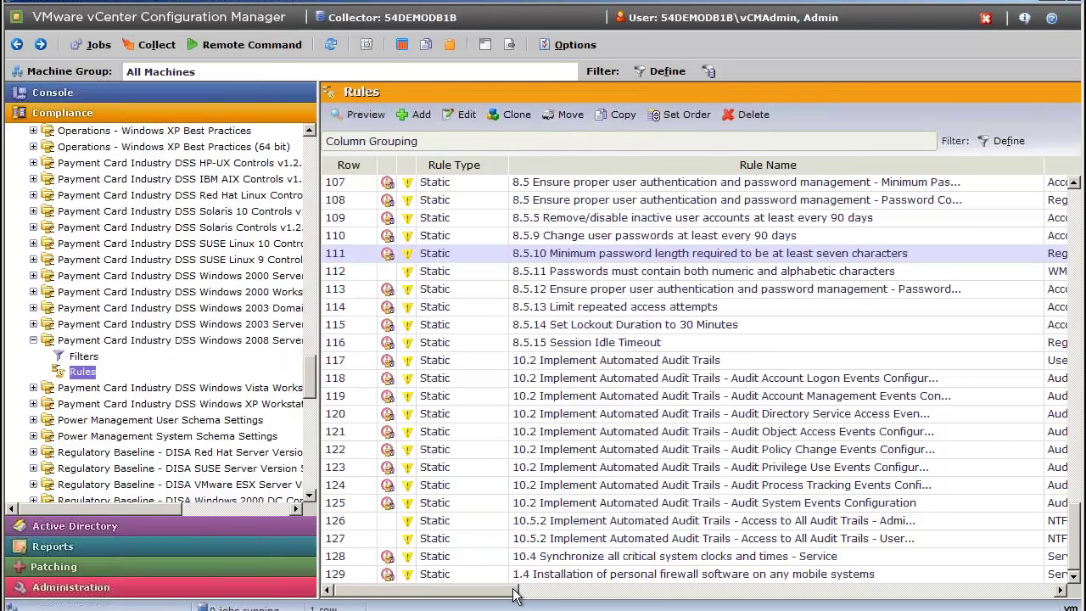
pyautogui.moveTo(513, 594); pyautogui.dragTo(685, 589)
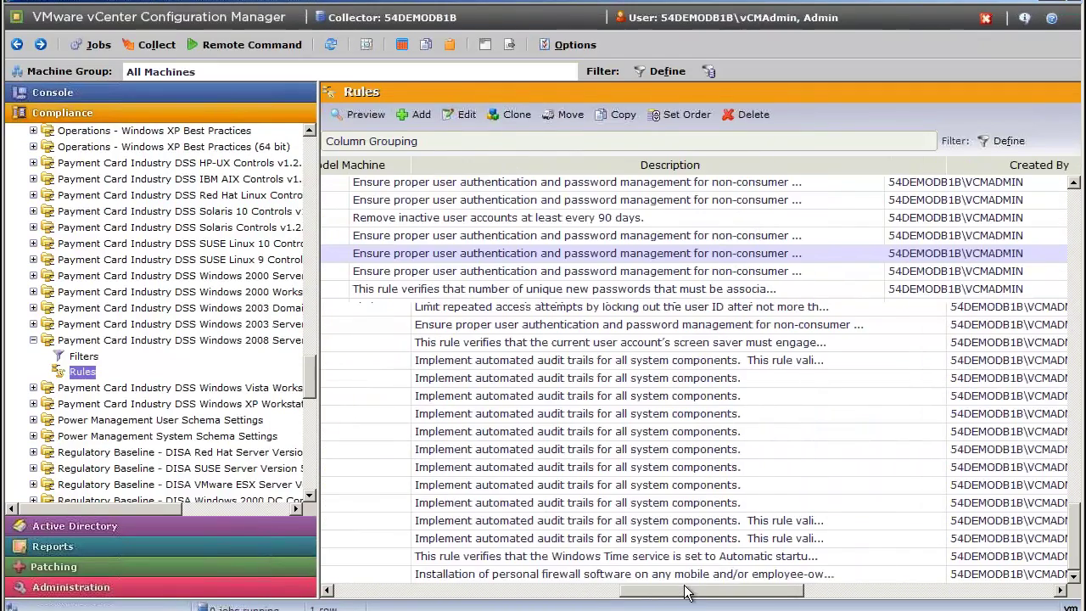
pyautogui.moveTo(766, 596); pyautogui.dragTo(913, 596)
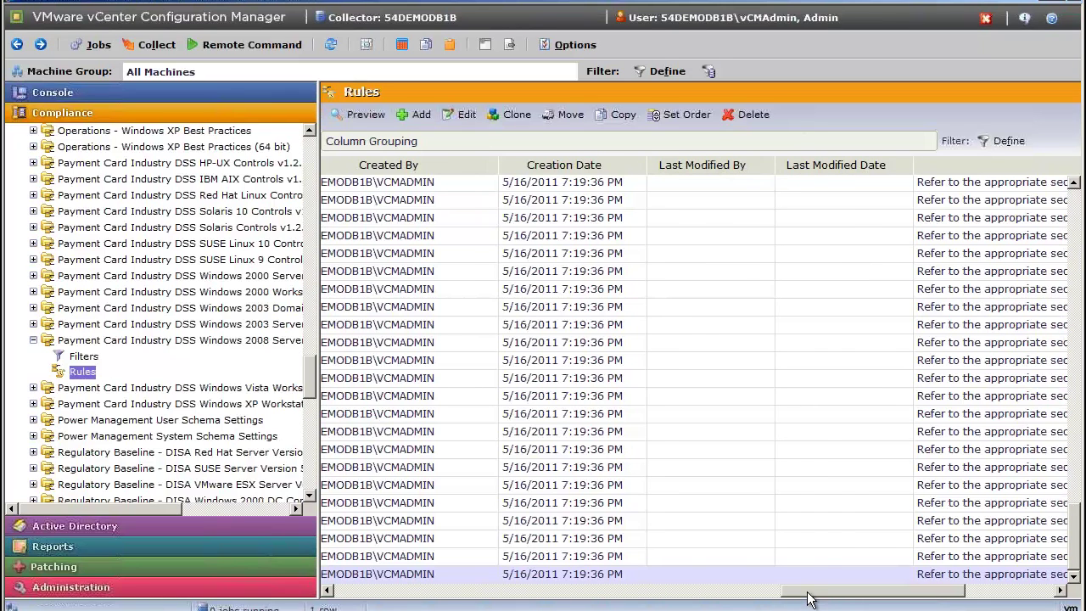
pyautogui.moveTo(810, 599); pyautogui.dragTo(352, 596)
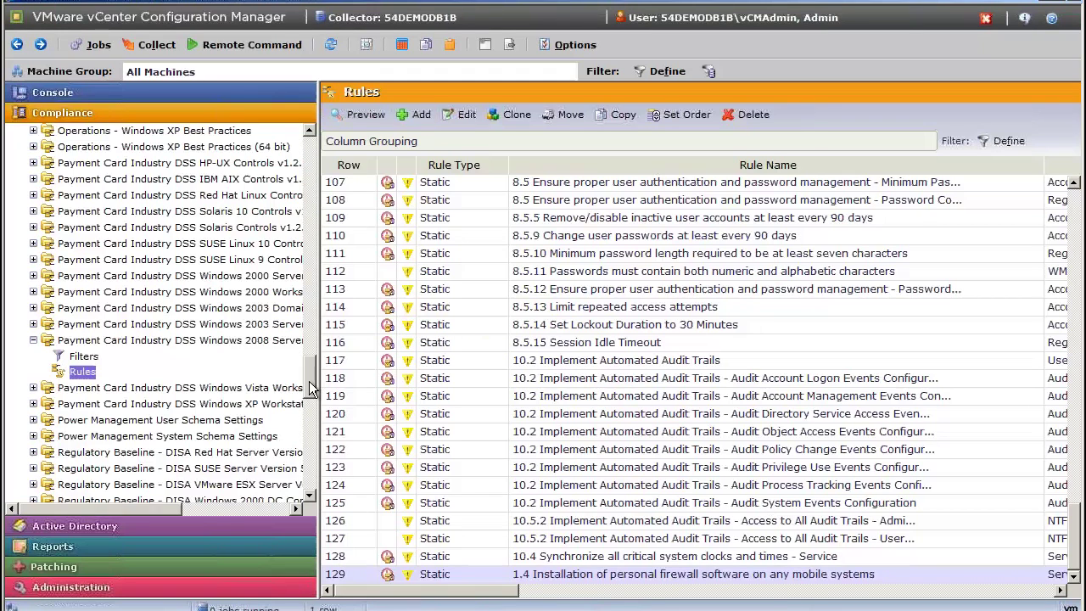
# Expand the compliance Templates node to show the Payment Card Industry and Sarbanes-Oxley templates.
pyautogui.moveTo(311, 399); pyautogui.dragTo(310, 487)
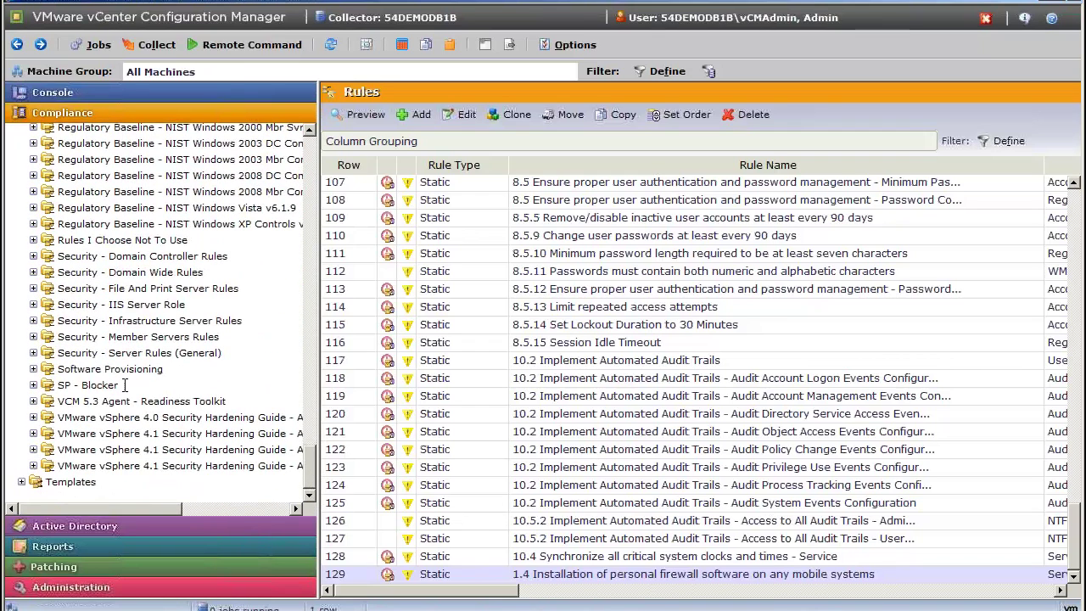
pyautogui.moveTo(305, 471); pyautogui.dragTo(319, 157)
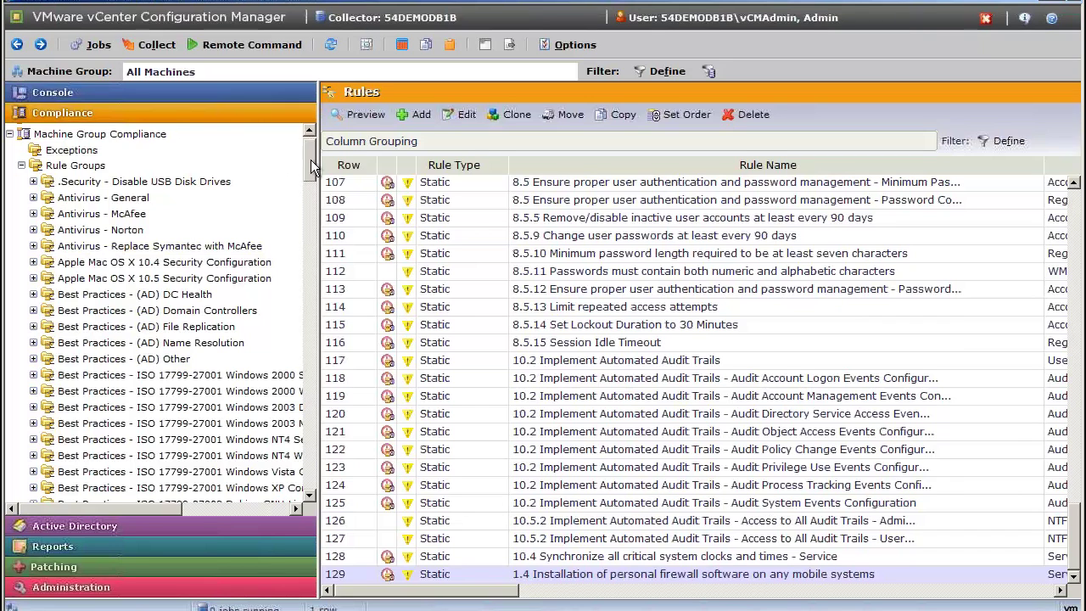
pyautogui.moveTo(310, 159); pyautogui.dragTo(311, 479)
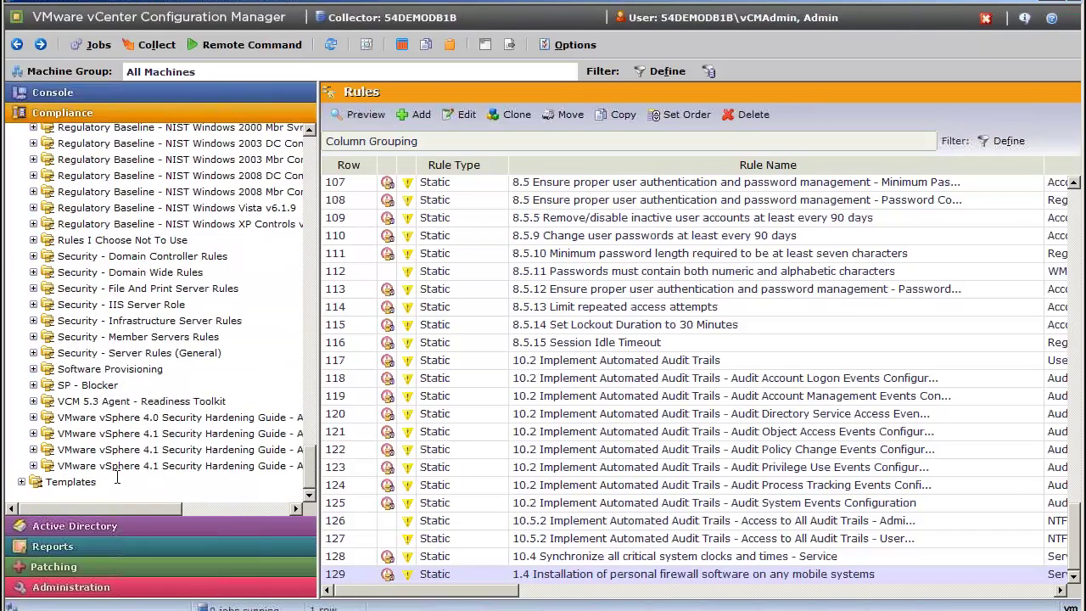
pyautogui.click(21, 481)
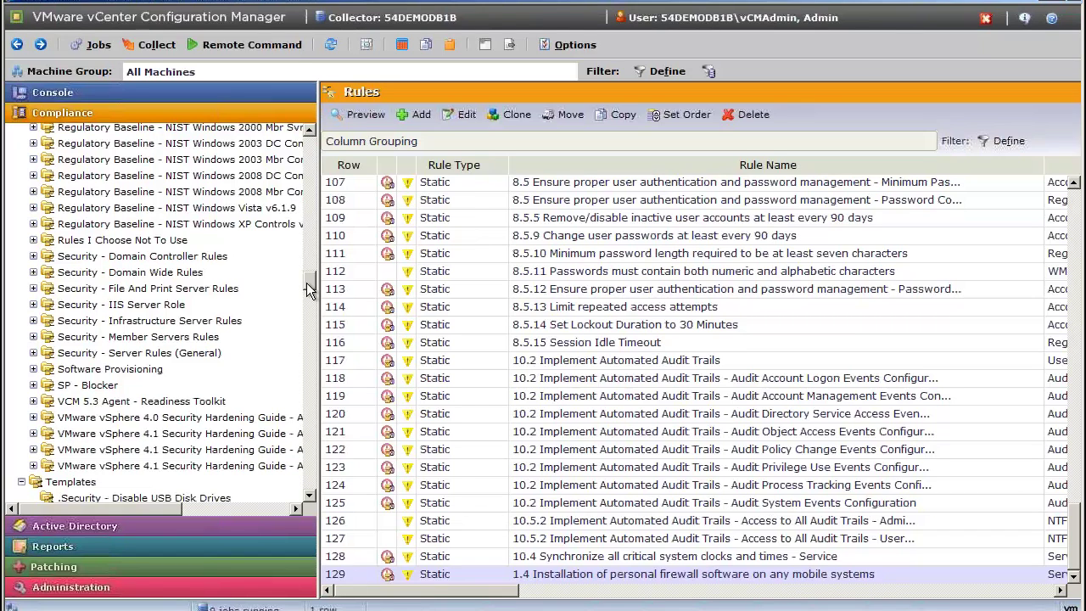
pyautogui.moveTo(306, 282); pyautogui.dragTo(303, 464)
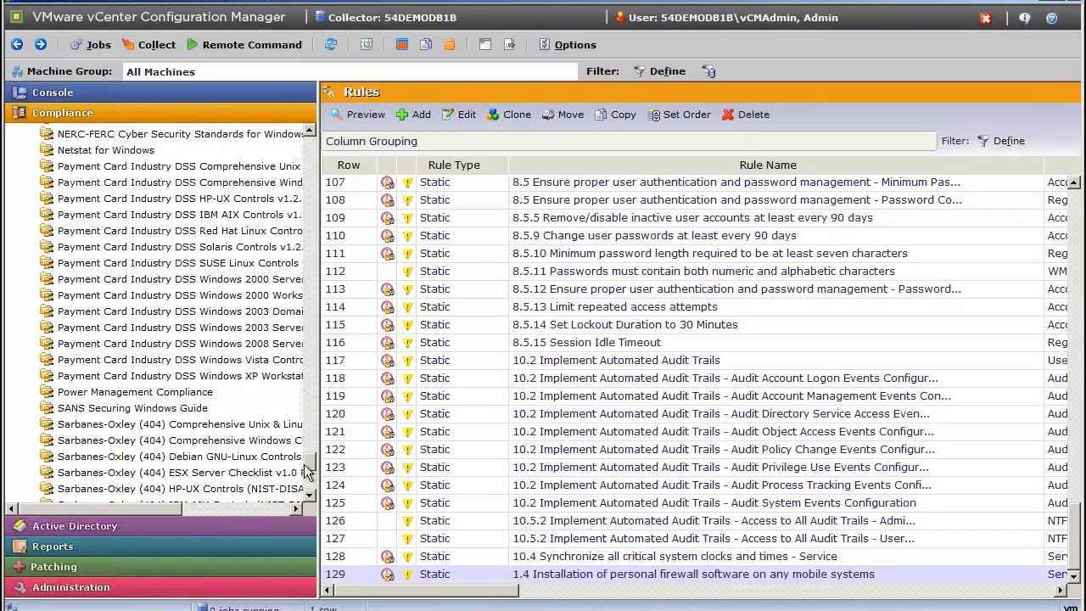
# Open the PCI DSS Windows 2008 Server report: 0 compliant, 13 non-compliant, 59% passing.
pyautogui.click(244, 343)
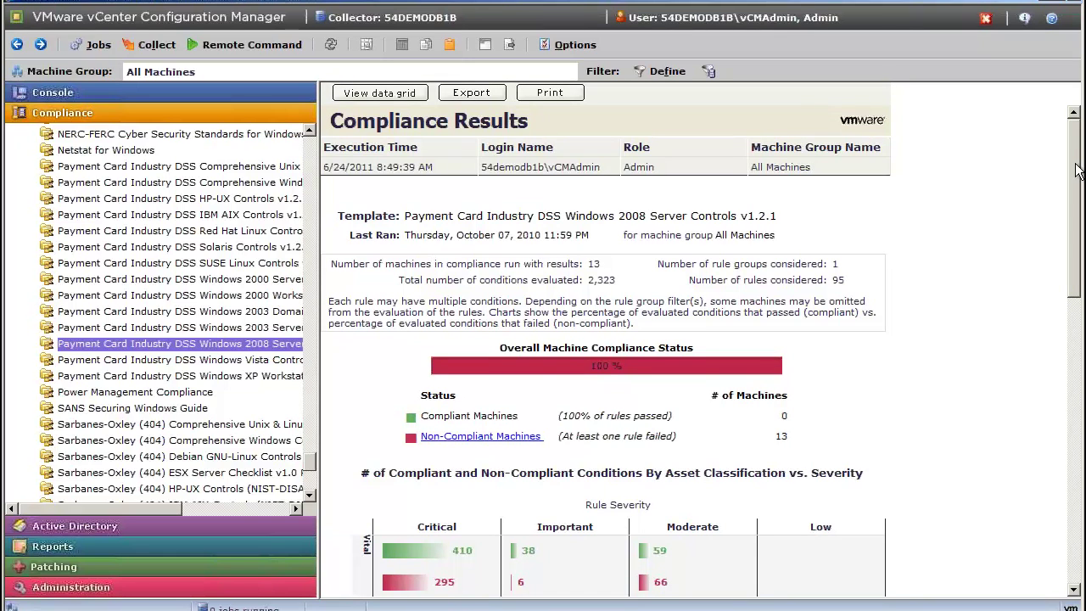
pyautogui.moveTo(1076, 170); pyautogui.dragTo(1080, 205)
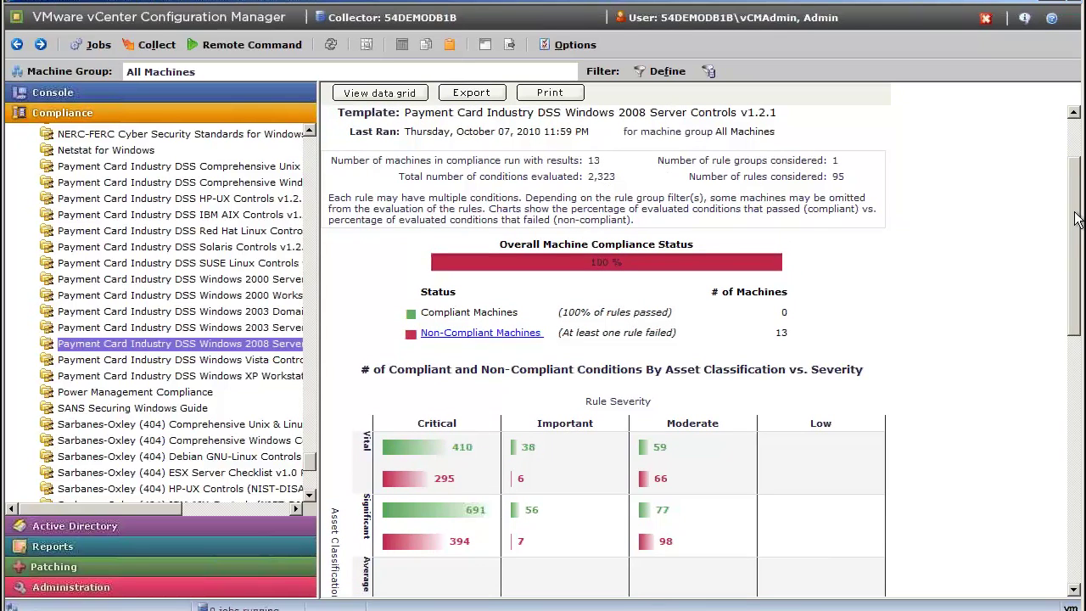
pyautogui.scroll(-5, 655, 178)
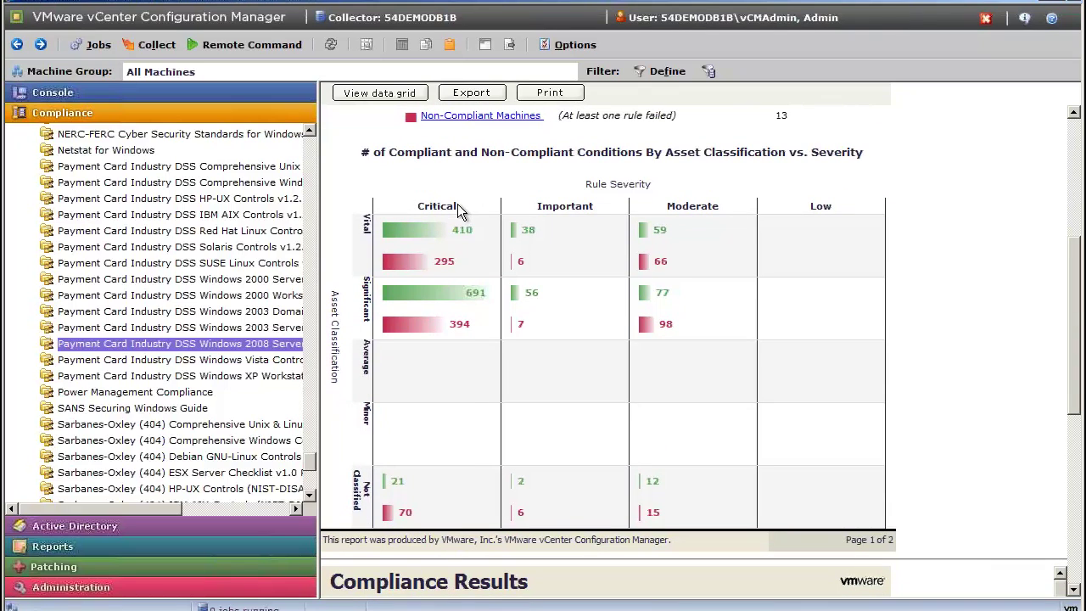
pyautogui.moveTo(456, 204); pyautogui.dragTo(367, 218)
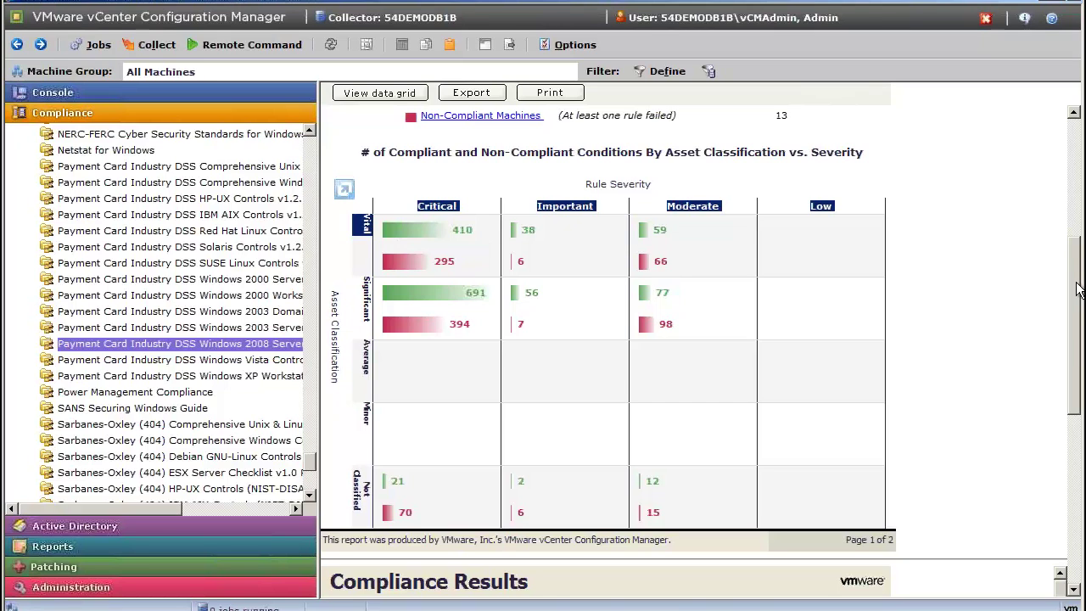
pyautogui.moveTo(1079, 293); pyautogui.dragTo(1078, 398)
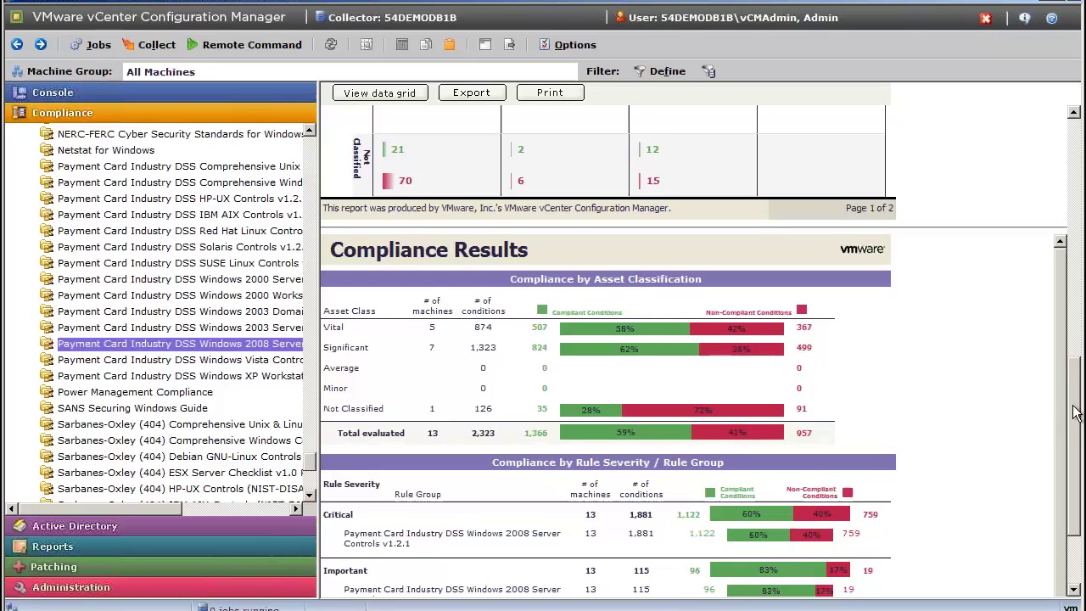
pyautogui.moveTo(1076, 411); pyautogui.dragTo(1075, 293)
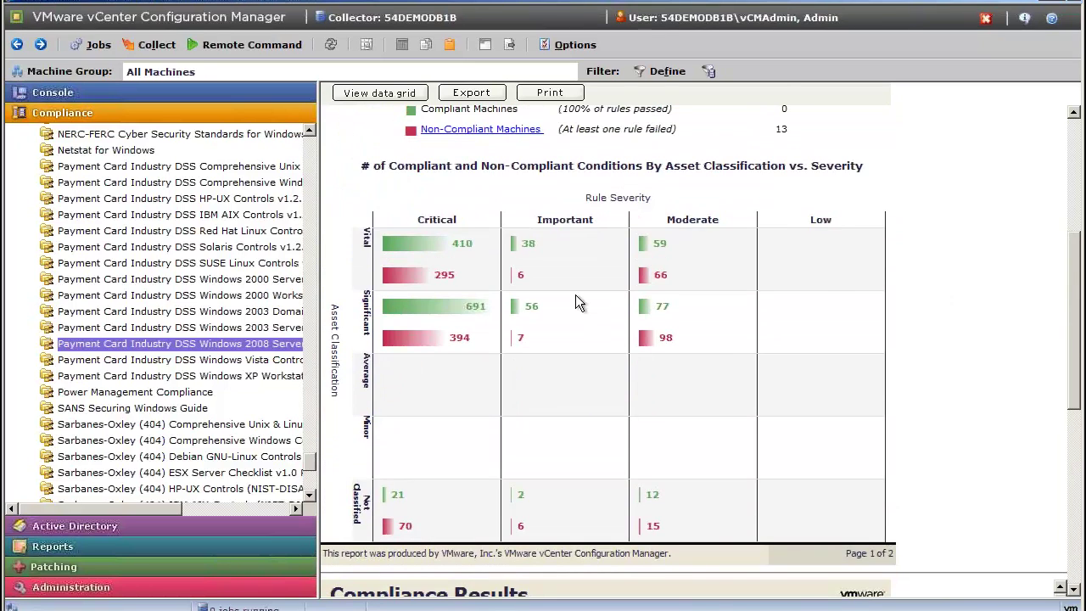
# Drill into the 295 Critical failures and group the results by rule.
pyautogui.rightClick(418, 277)
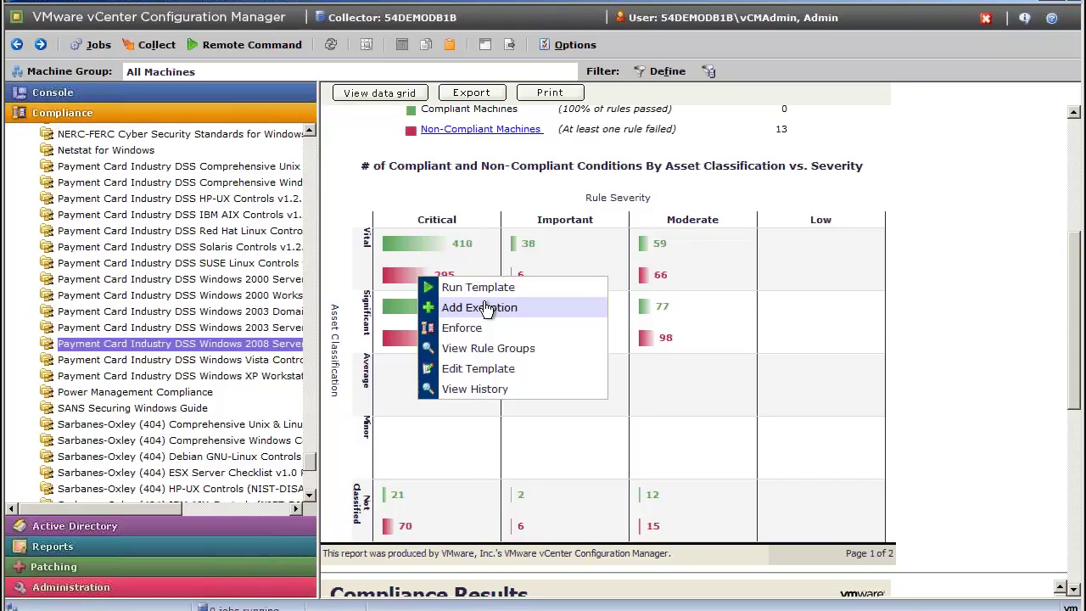
pyautogui.click(410, 283)
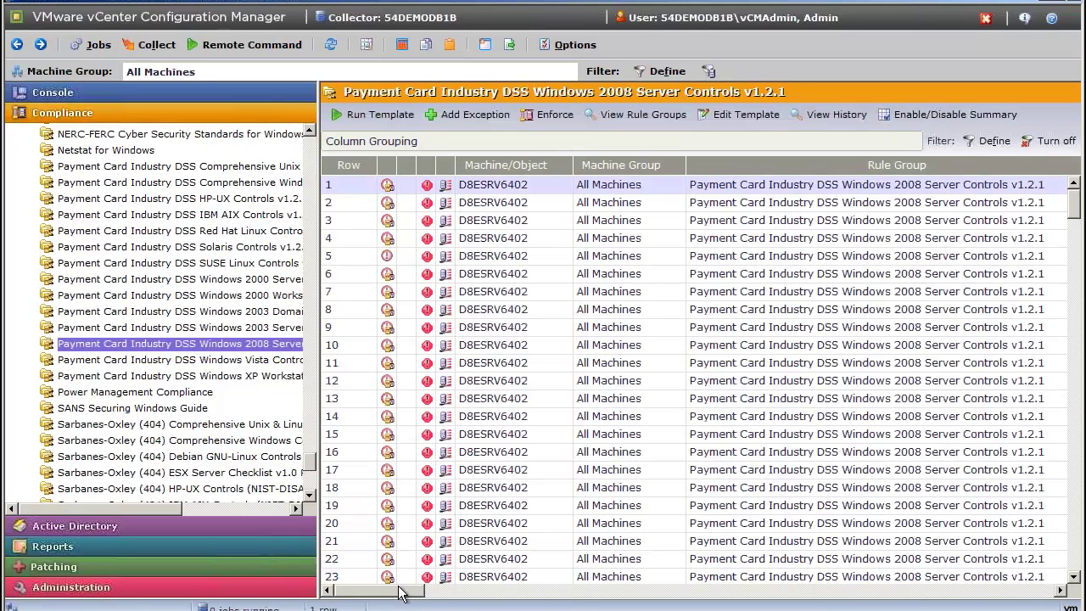
pyautogui.moveTo(401, 594); pyautogui.dragTo(456, 590)
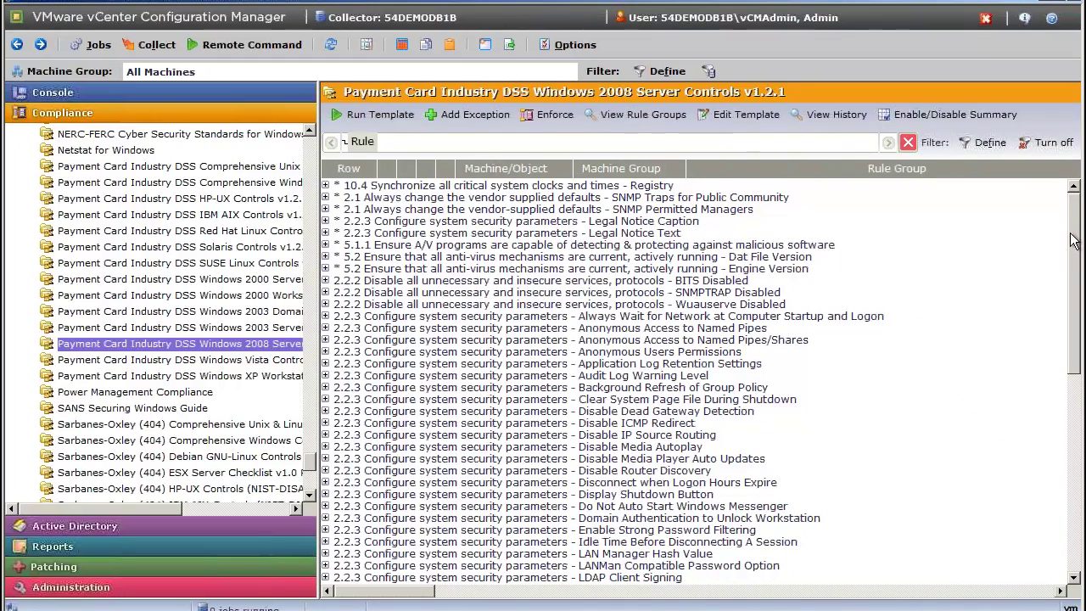
pyautogui.moveTo(1071, 240); pyautogui.dragTo(1082, 440)
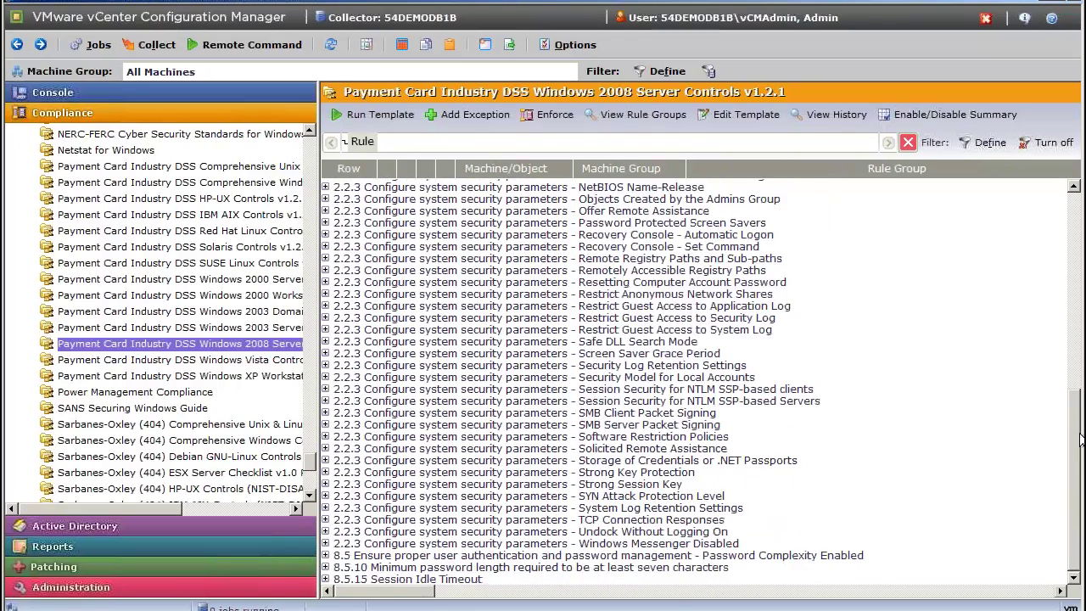
# Expand rule 8.5.10 and select its five failing machines, D8ESRV6402 through D8SSRV6407.
pyautogui.click(325, 567)
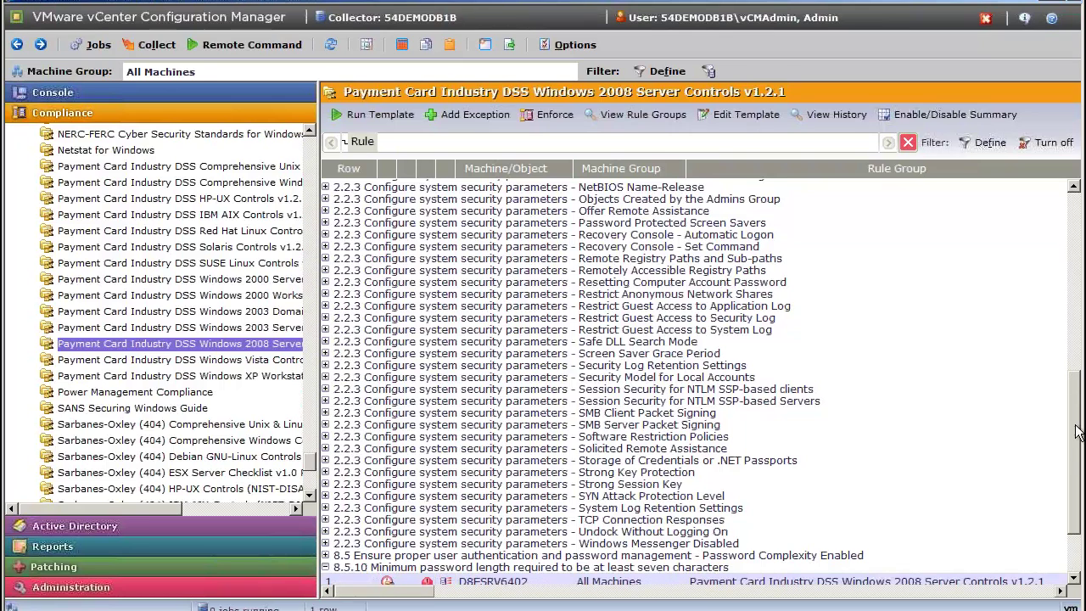
pyautogui.moveTo(1076, 435); pyautogui.dragTo(1079, 492)
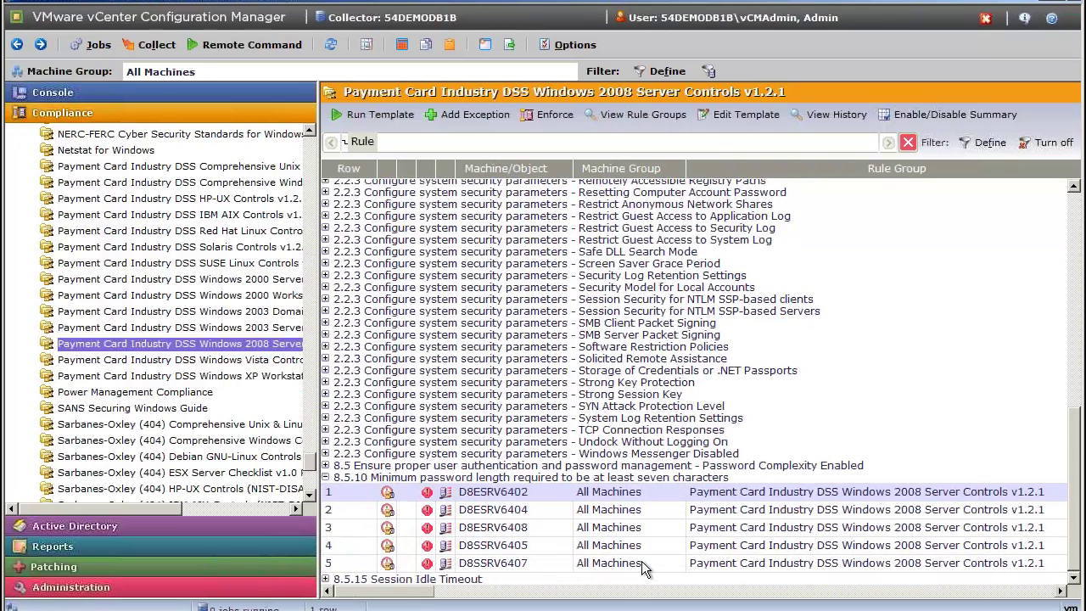
pyautogui.keyDown('shift'); pyautogui.click(641, 561); pyautogui.keyUp('shift')
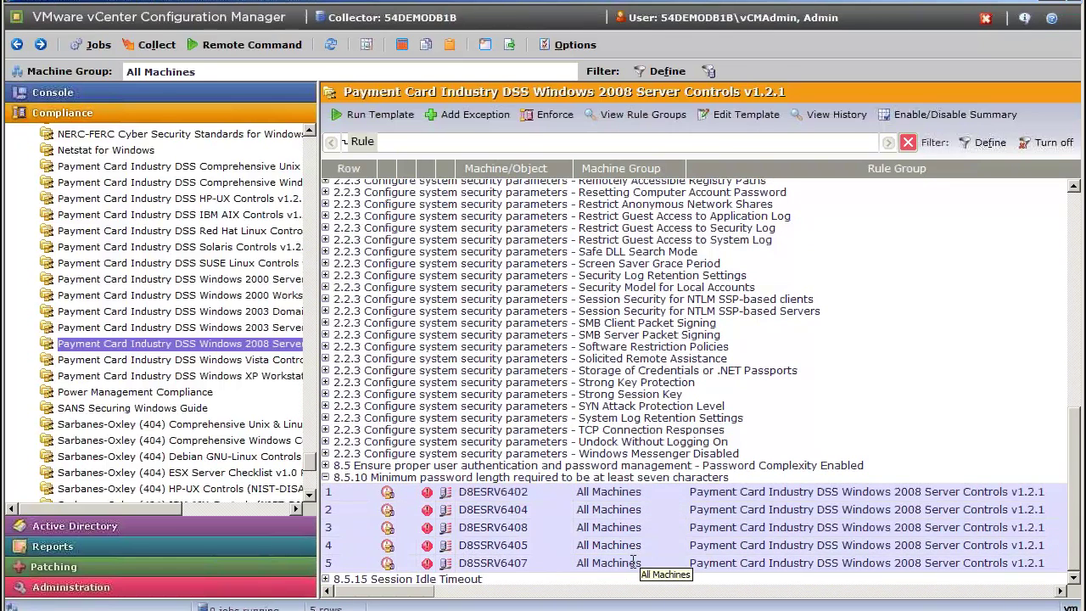
pyautogui.rightClick(568, 503)
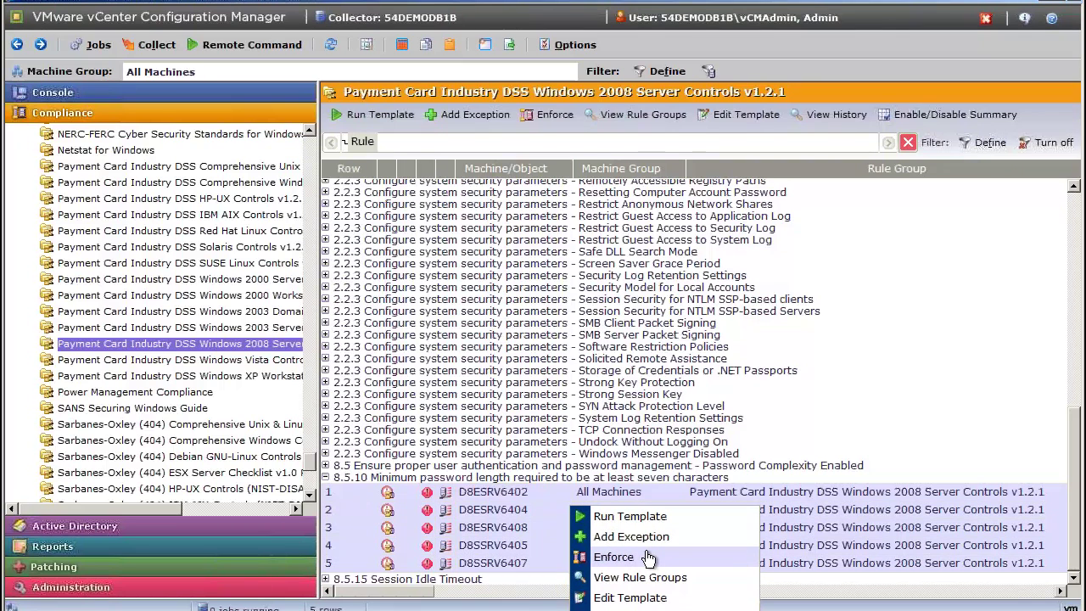
pyautogui.click(1025, 264)
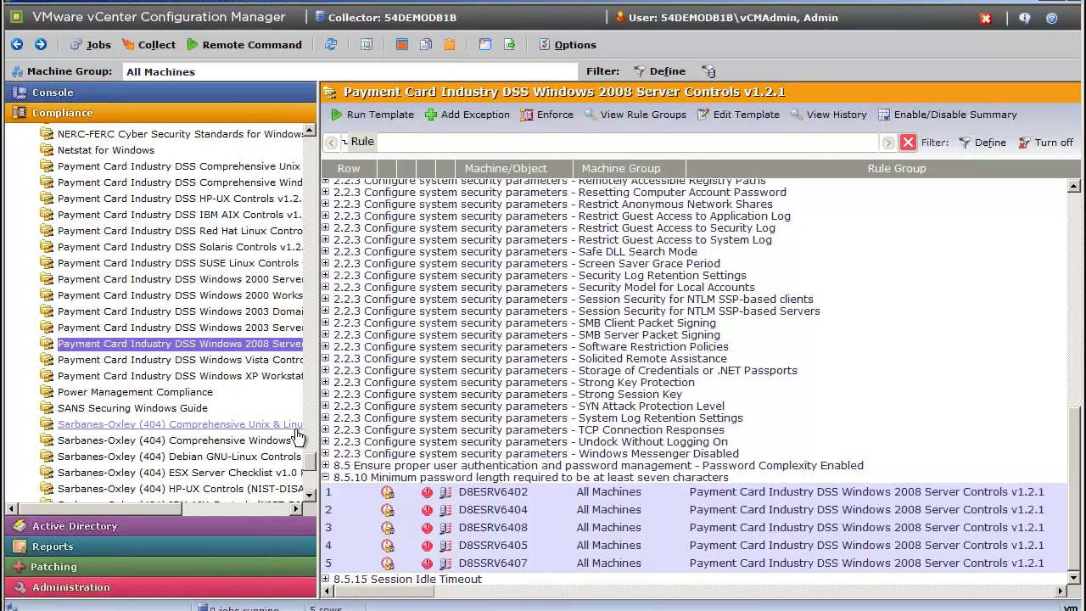
# Go to Administration > Machines Manager > Machine Snapshots and start Take Snapshot.
pyautogui.click(136, 585)
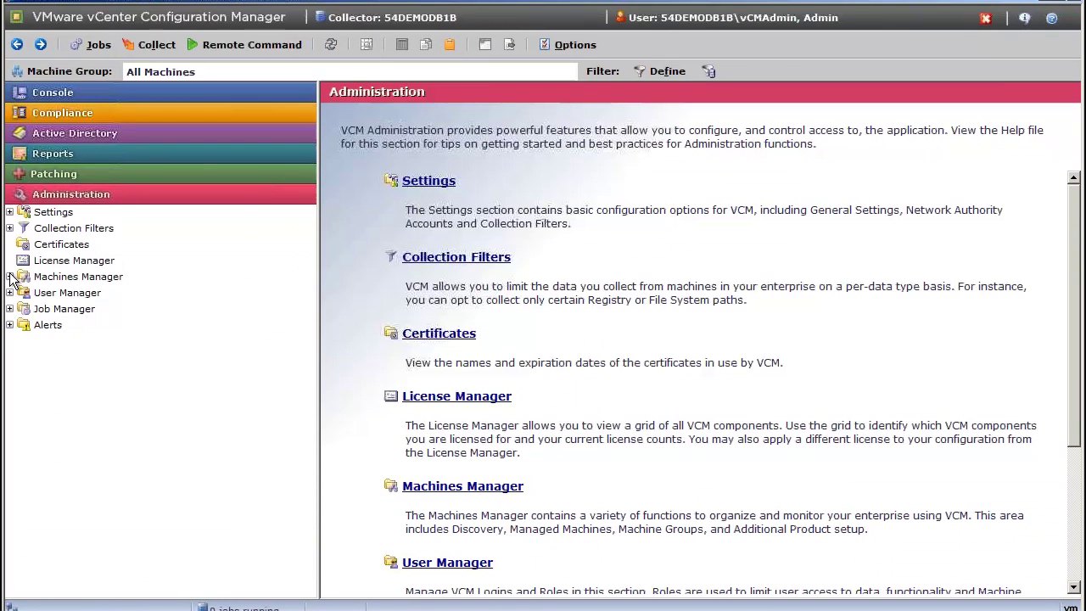
pyautogui.click(9, 277)
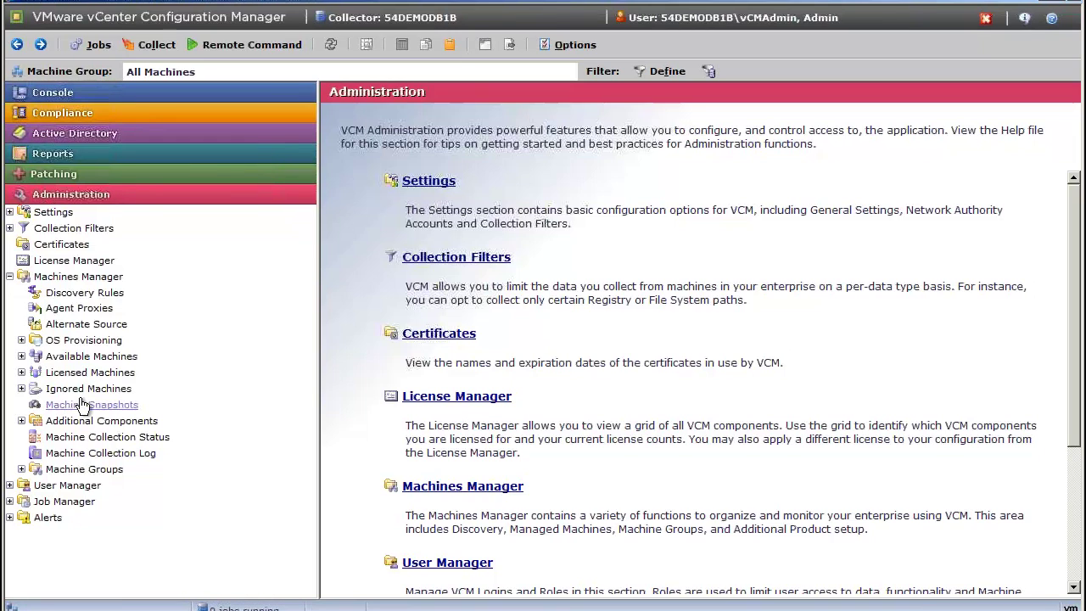
pyautogui.click(80, 403)
pyautogui.click(371, 118)
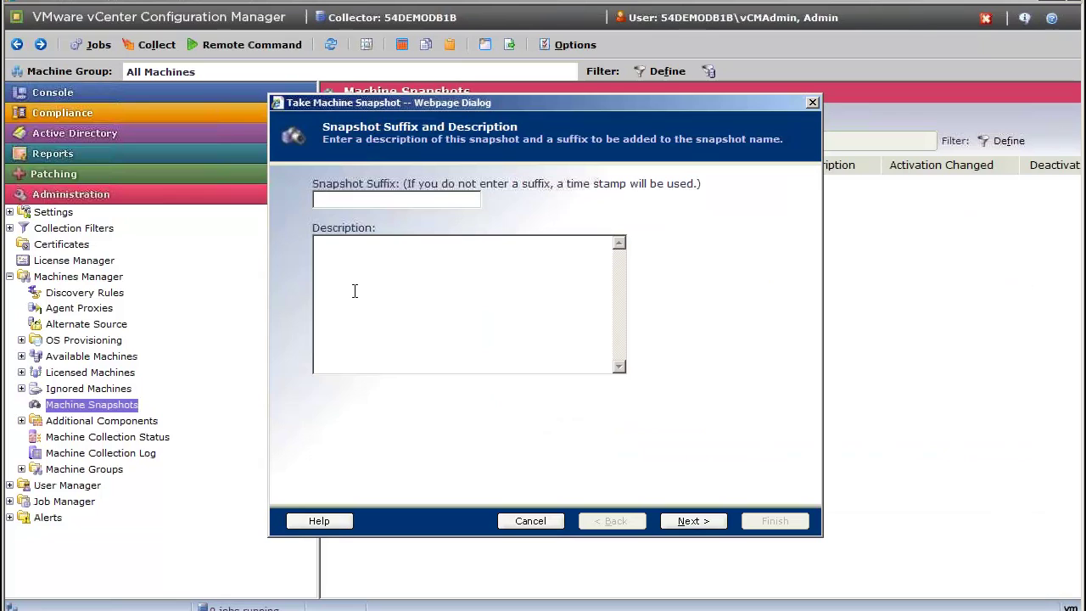
# Snapshot cos-lbm4-1.eng.vmware.com with suffix Test, active now and auto-purged after 90 days.
pyautogui.write('Eest')
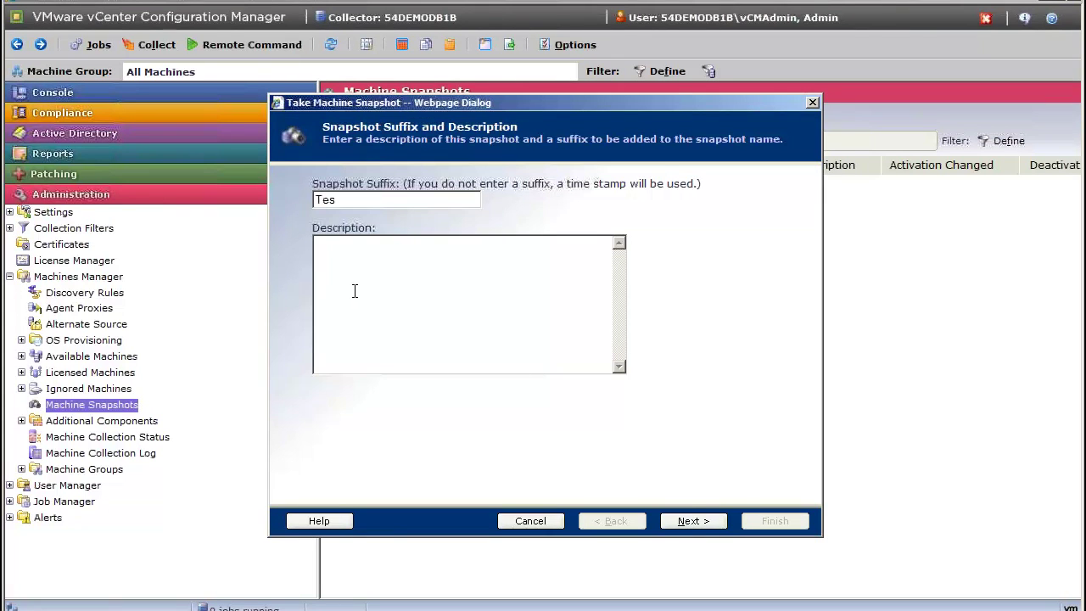
pyautogui.click(687, 513)
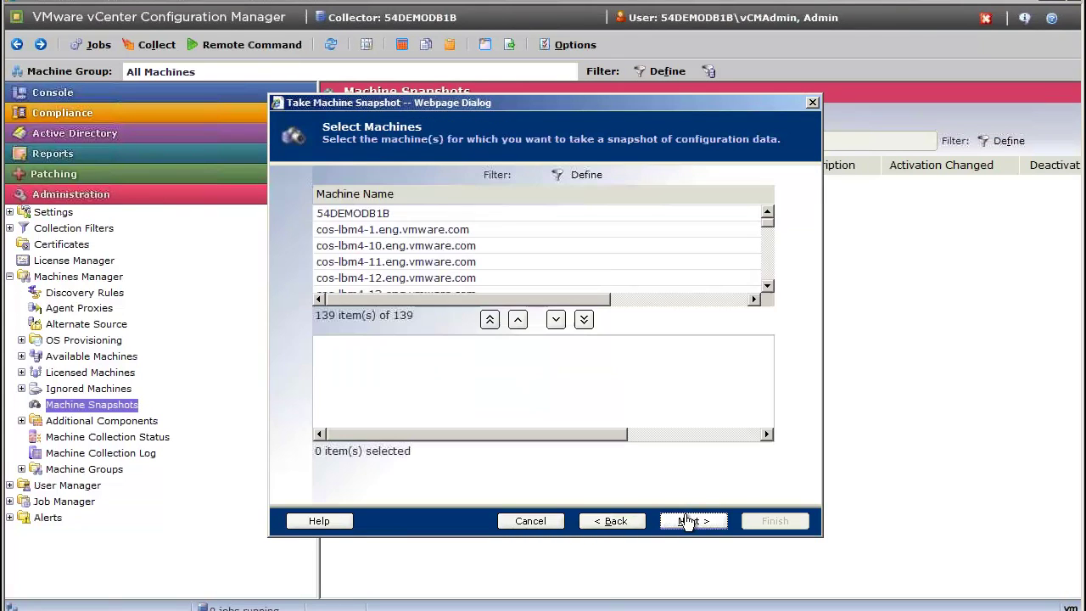
pyautogui.click(407, 231)
pyautogui.click(555, 320)
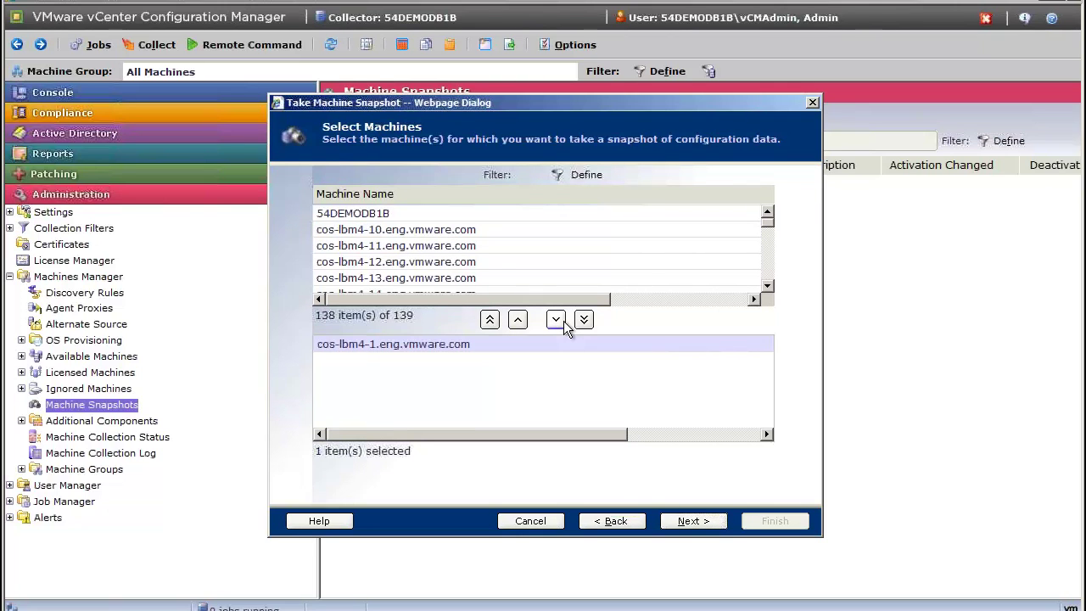
pyautogui.click(683, 521)
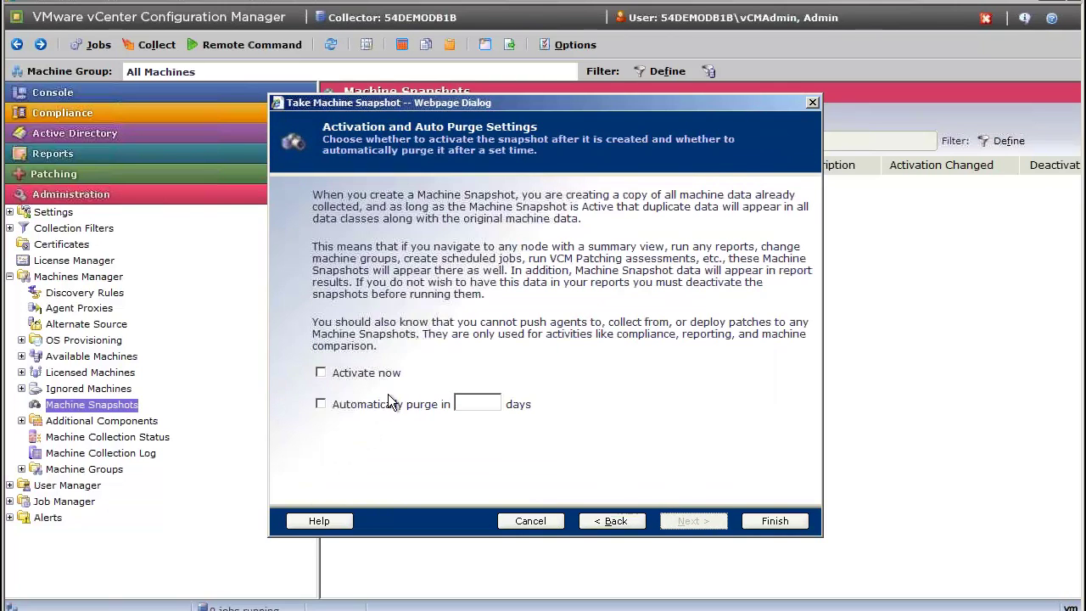
pyautogui.click(320, 374)
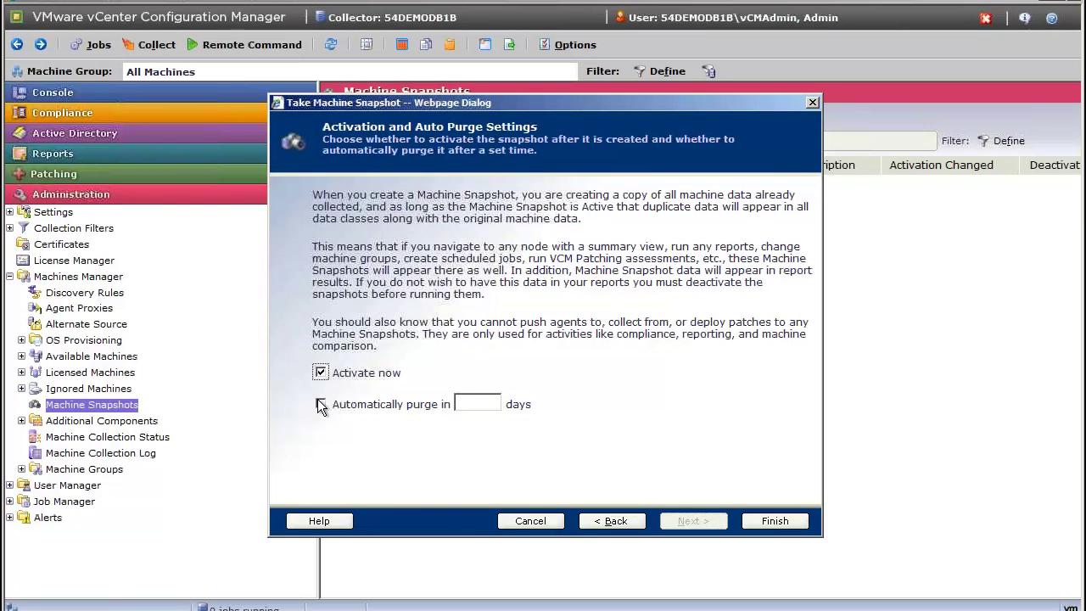
pyautogui.click(321, 405)
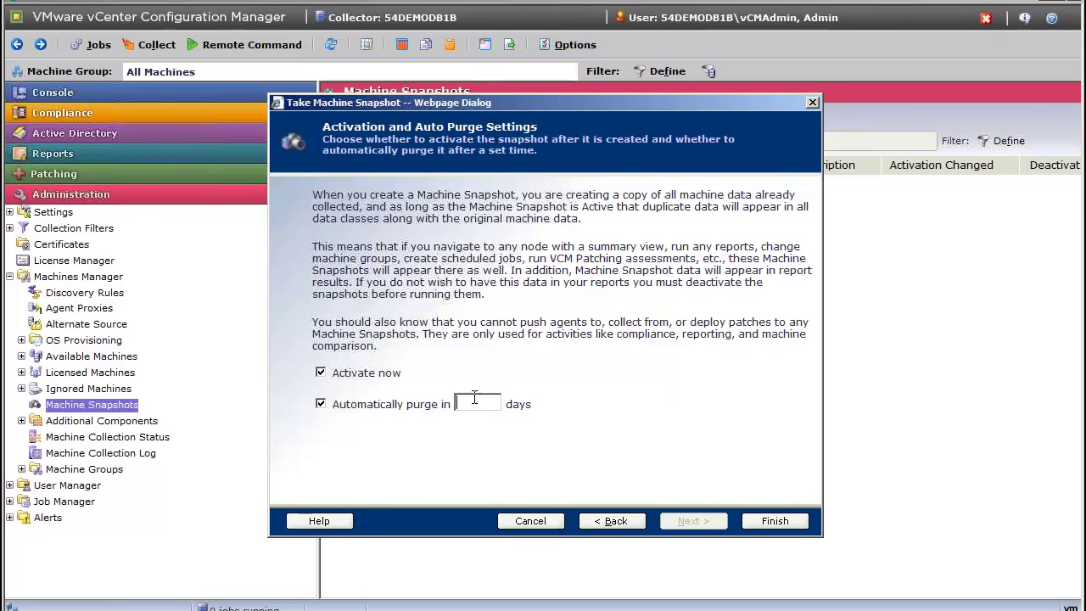
pyautogui.write('90')
pyautogui.click(767, 519)
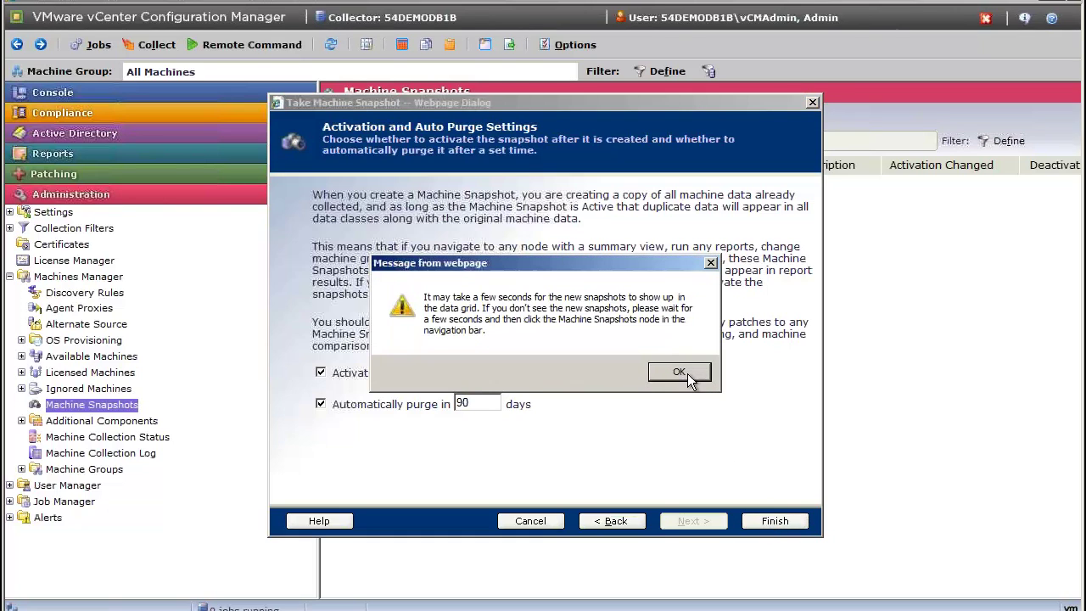
pyautogui.click(687, 373)
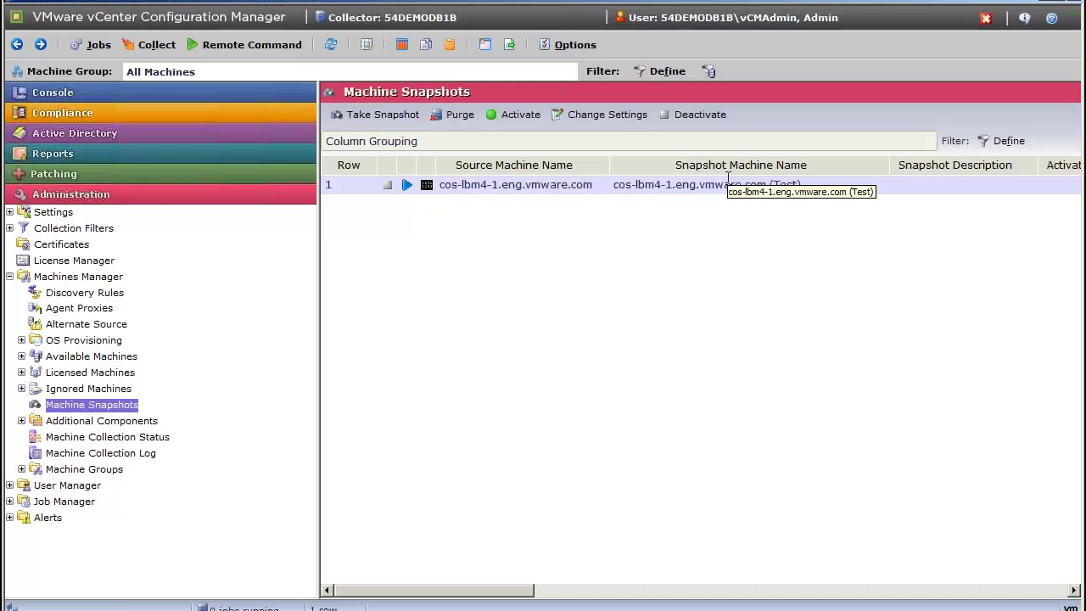
# Start a reboot of all 139 machines from the Windows machines chart in the Console.
pyautogui.click(98, 95)
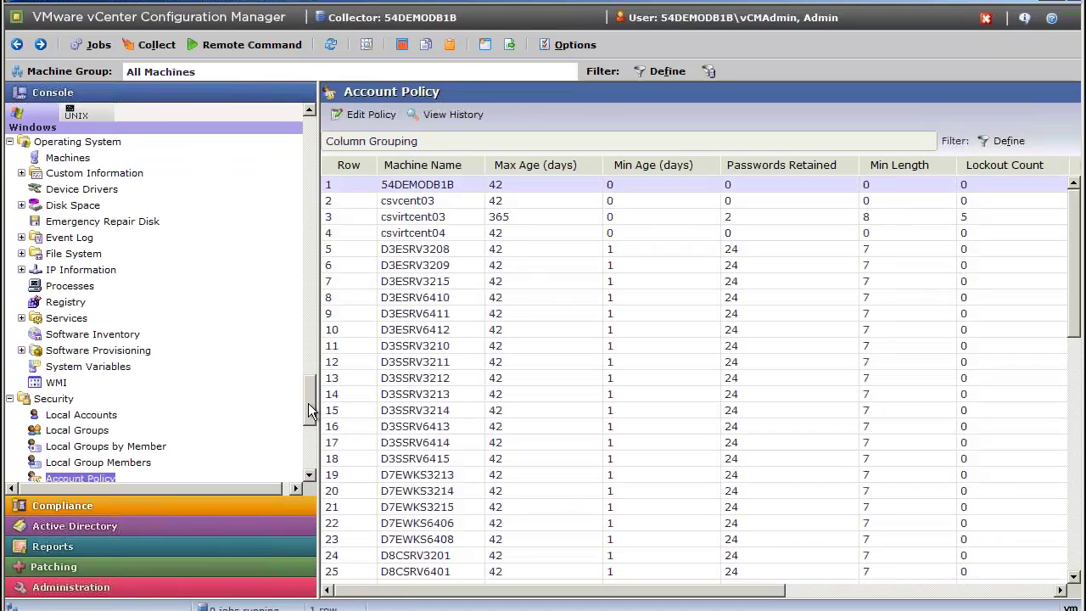
pyautogui.click(81, 157)
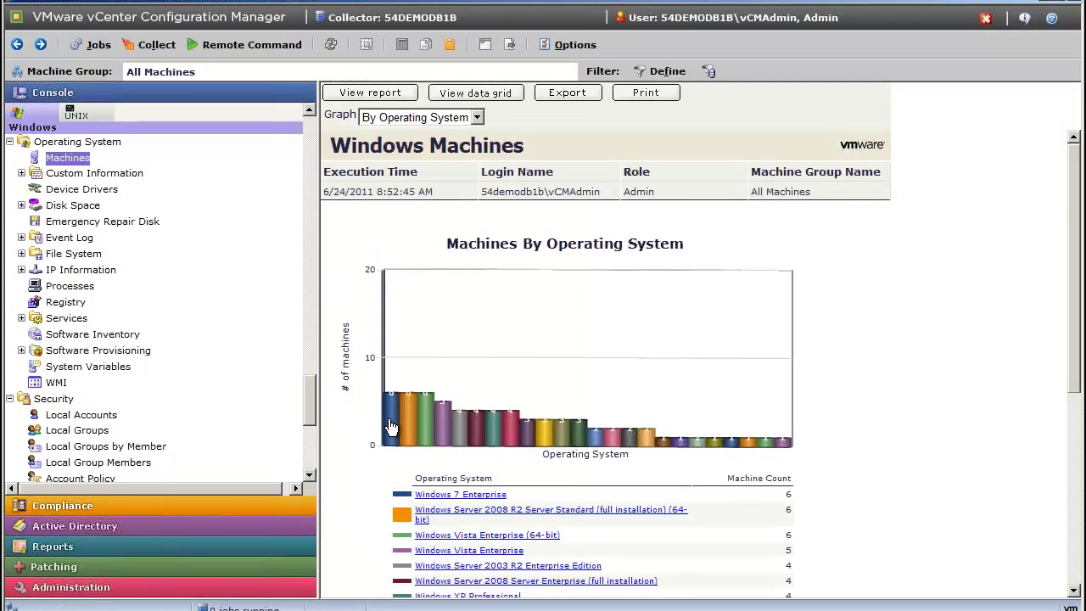
pyautogui.rightClick(391, 426)
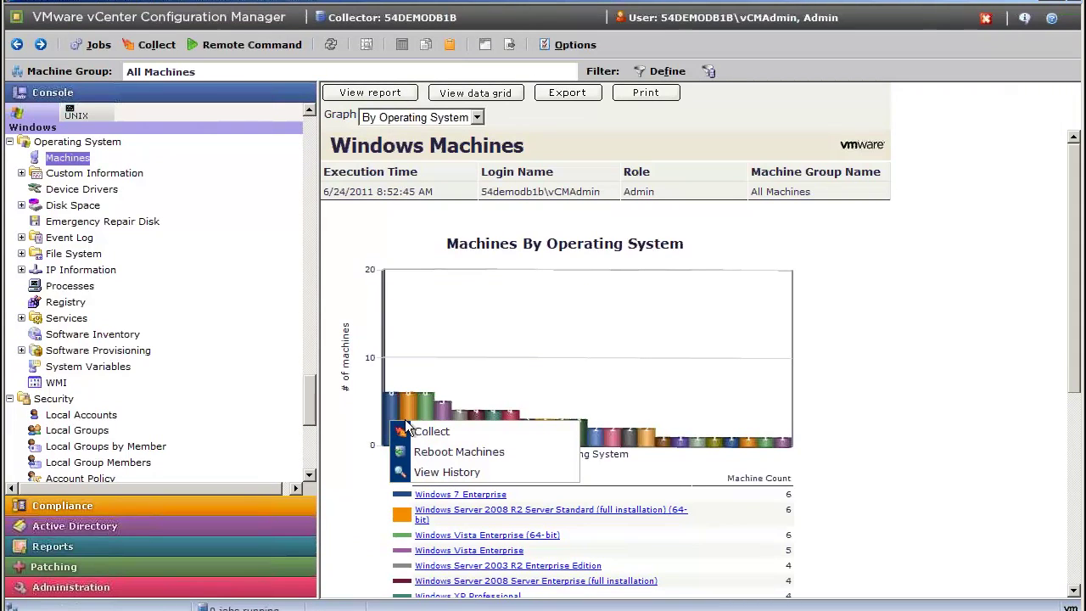
pyautogui.click(459, 451)
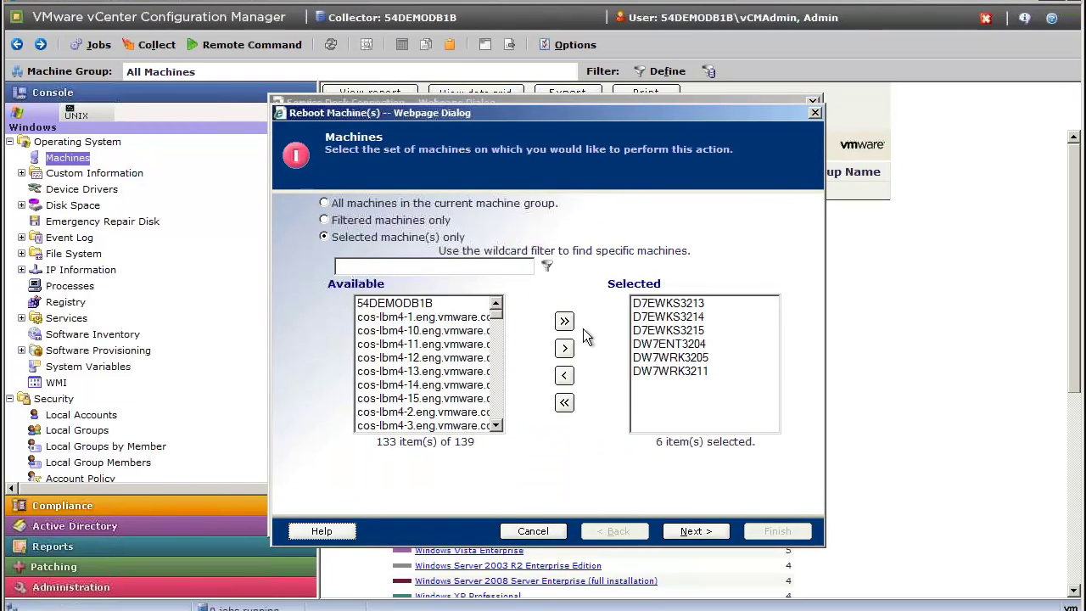
pyautogui.click(564, 323)
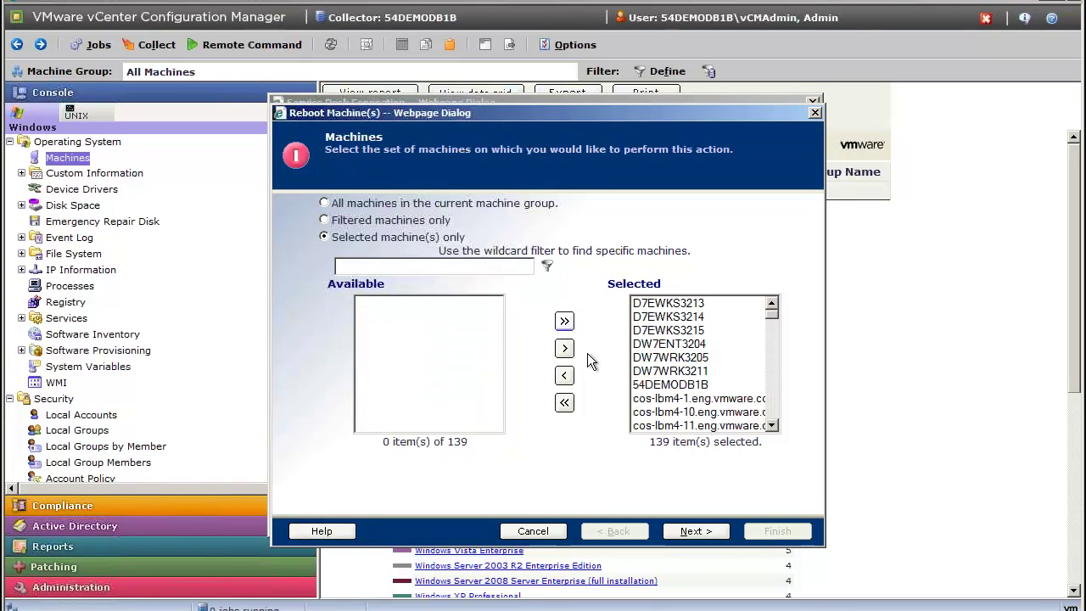
pyautogui.click(697, 532)
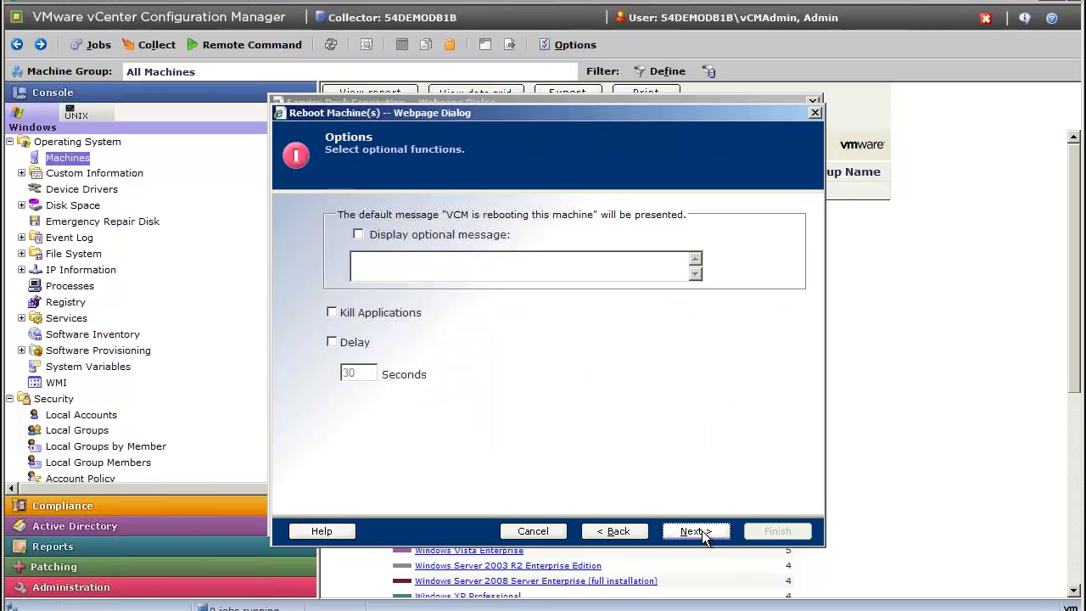
# Add reboot message 'GET OFF MOXES' with Kill Applications and Delay, then cancel the request.
pyautogui.click(358, 235)
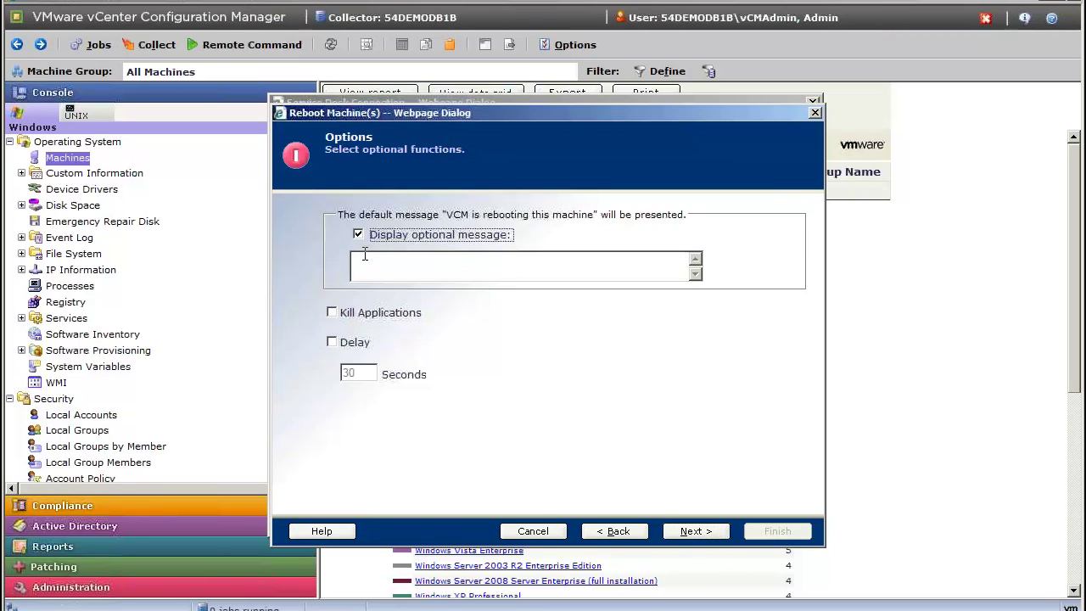
pyautogui.click(364, 259)
pyautogui.write('GET OF')
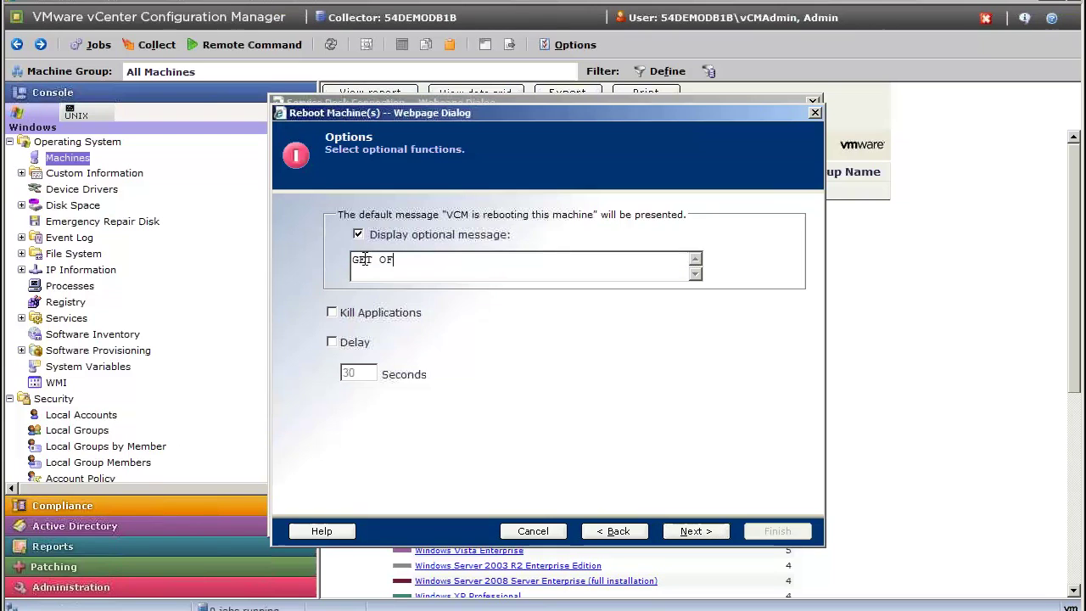
pyautogui.write('F MY B')
pyautogui.write('OXES')
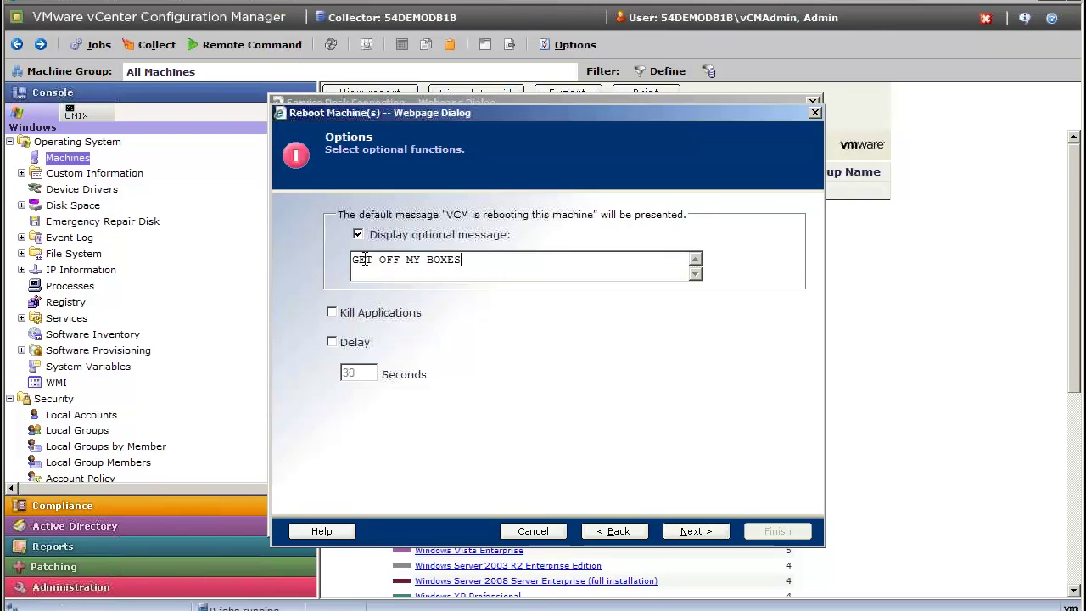
pyautogui.click(338, 311)
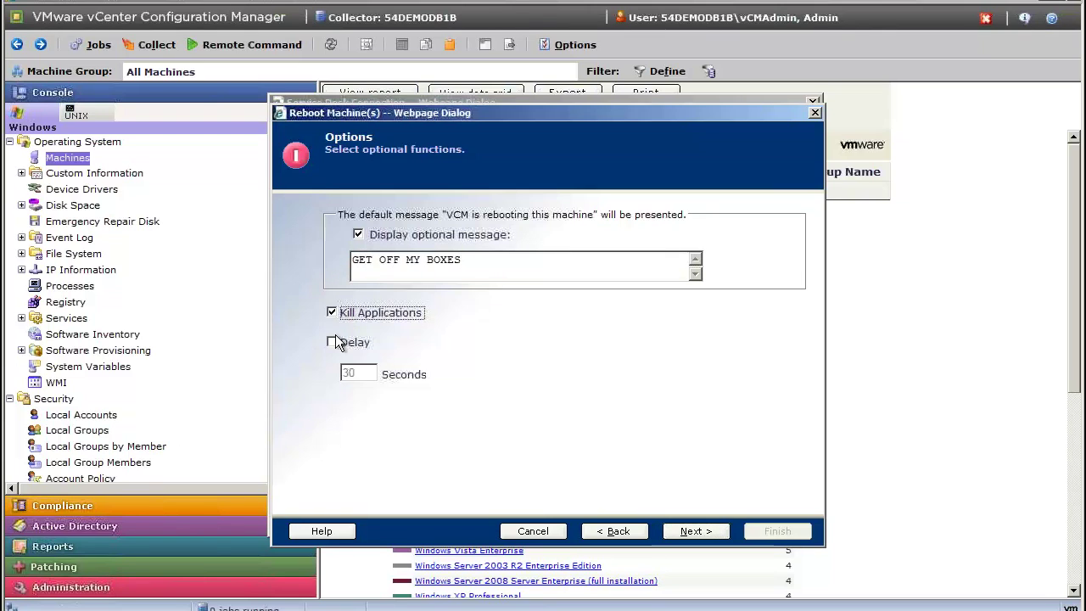
pyautogui.click(332, 341)
pyautogui.click(690, 532)
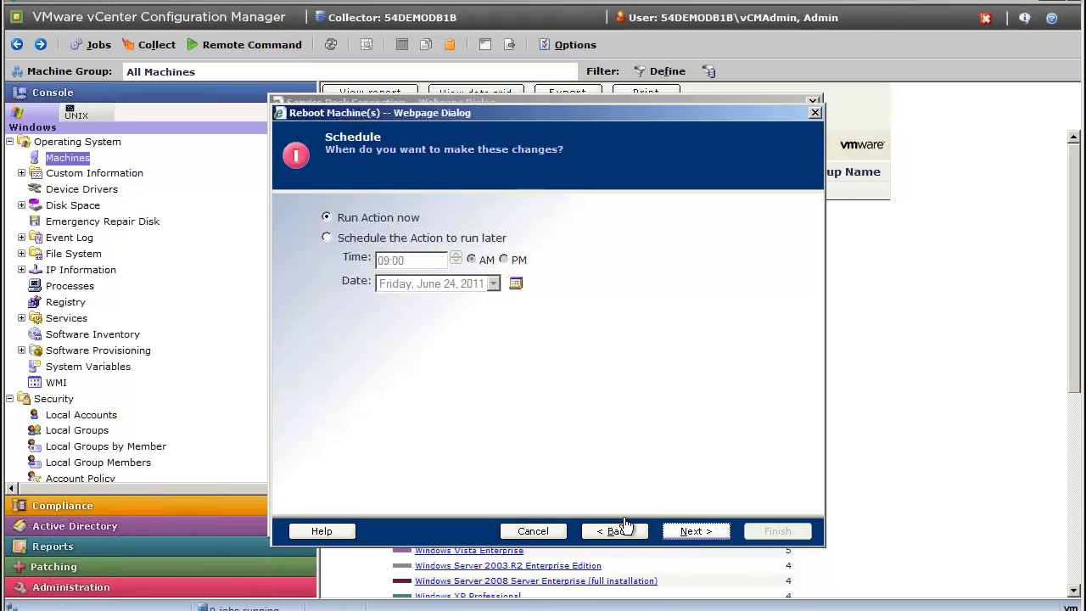
pyautogui.click(534, 531)
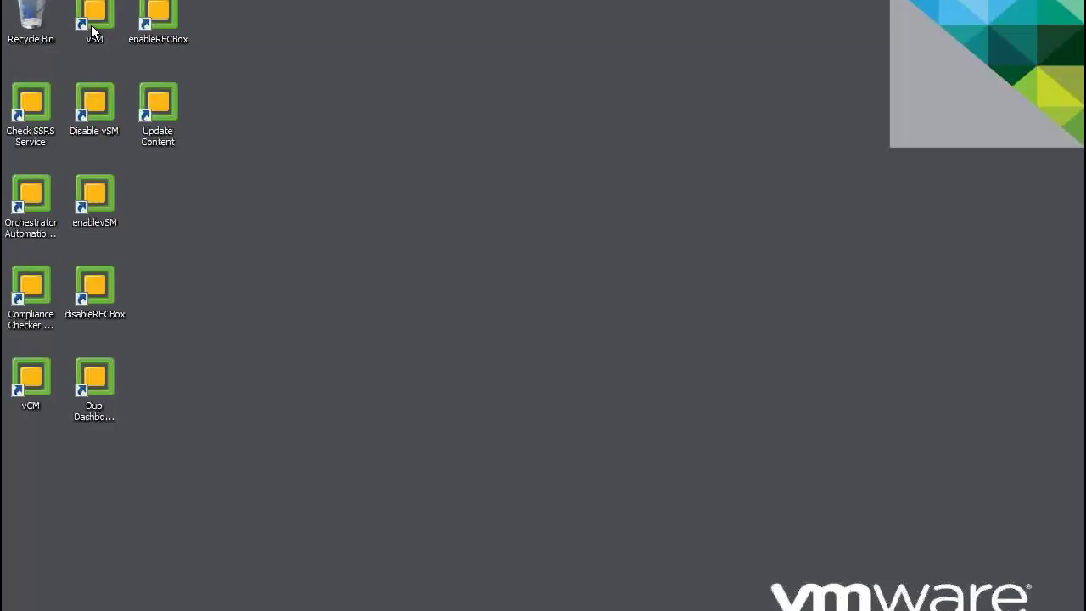
pyautogui.doubleClick(100, 189)
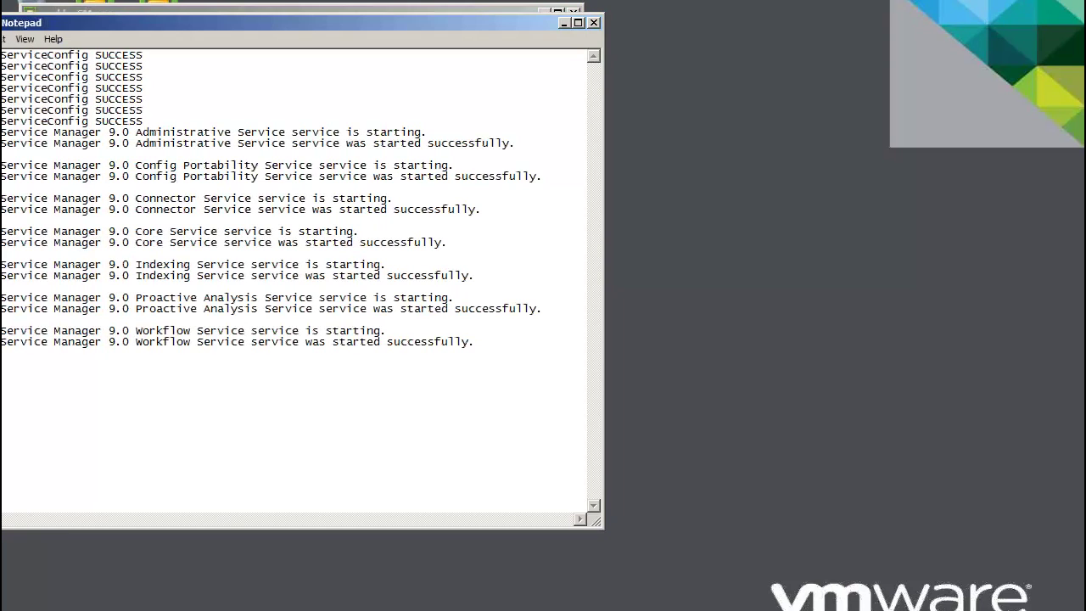
pyautogui.click(593, 23)
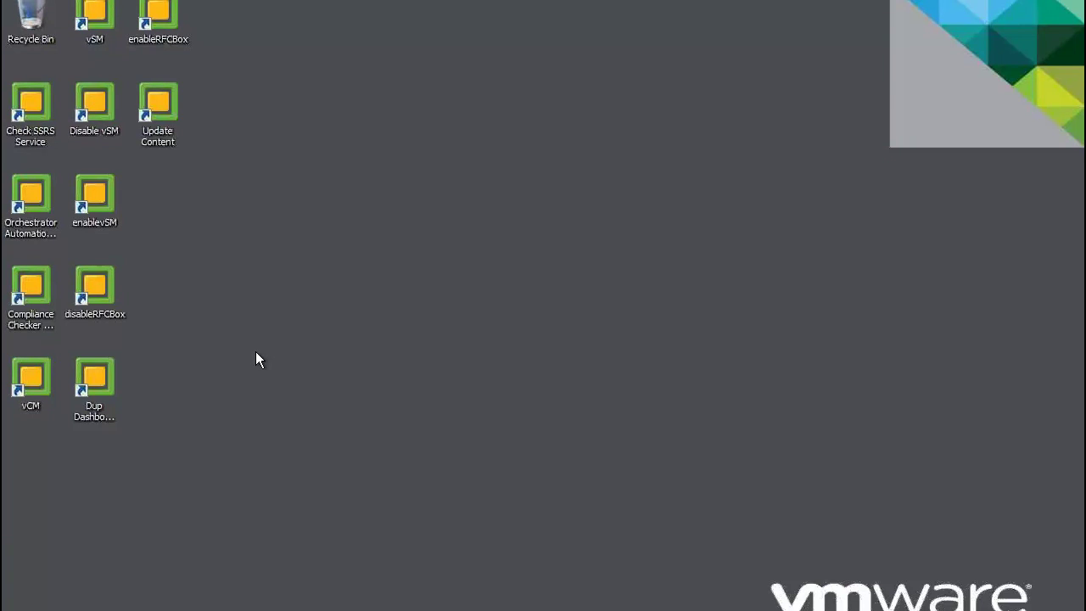
pyautogui.click(86, 12)
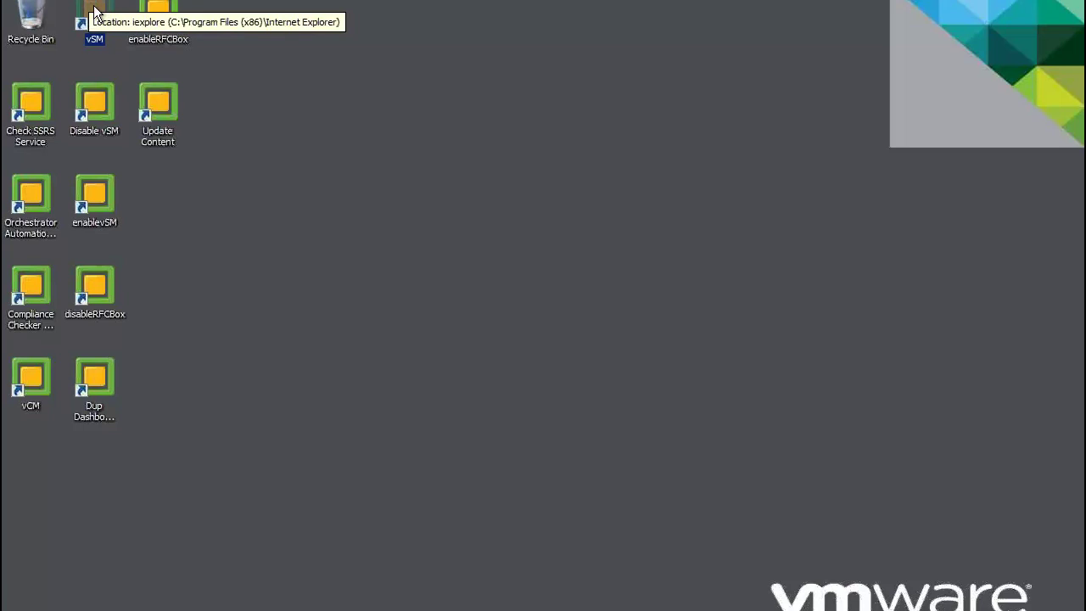
pyautogui.doubleClick(94, 12)
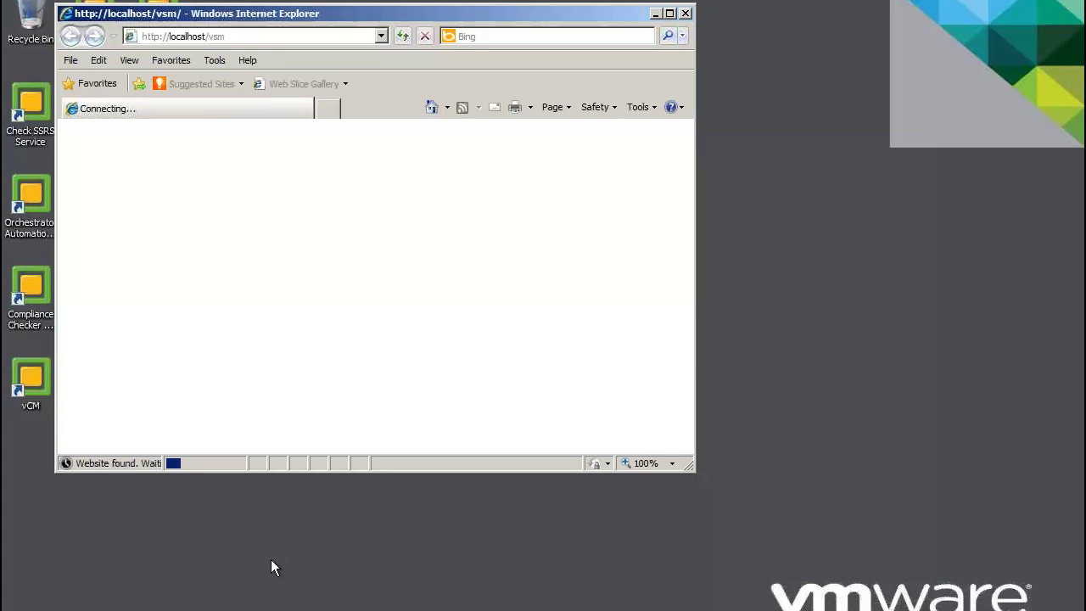
# Return to the VMware VCM Portal window showing the Windows Machines by Operating System chart.
pyautogui.moveTo(288, 610)
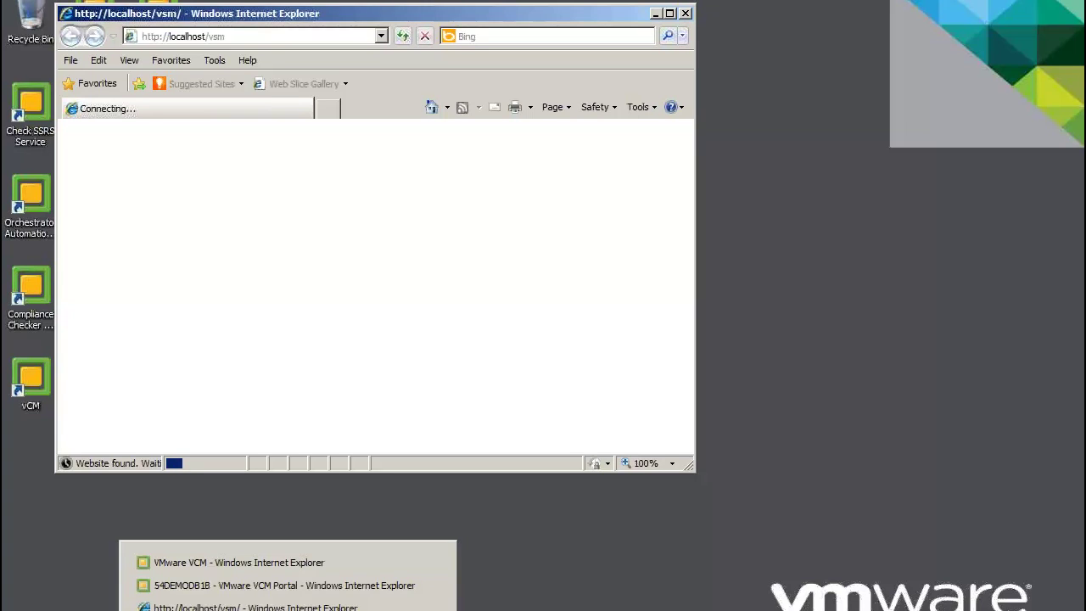
pyautogui.click(273, 585)
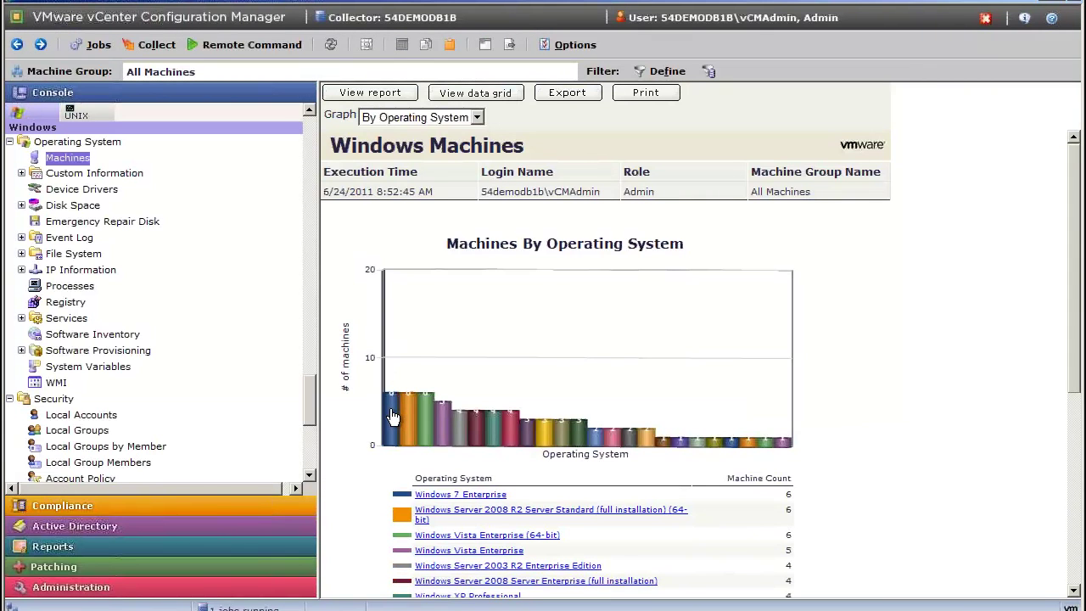
# Start Reboot Machines from the chart and limit the reboot list to 54DEMODB1B only.
pyautogui.rightClick(393, 416)
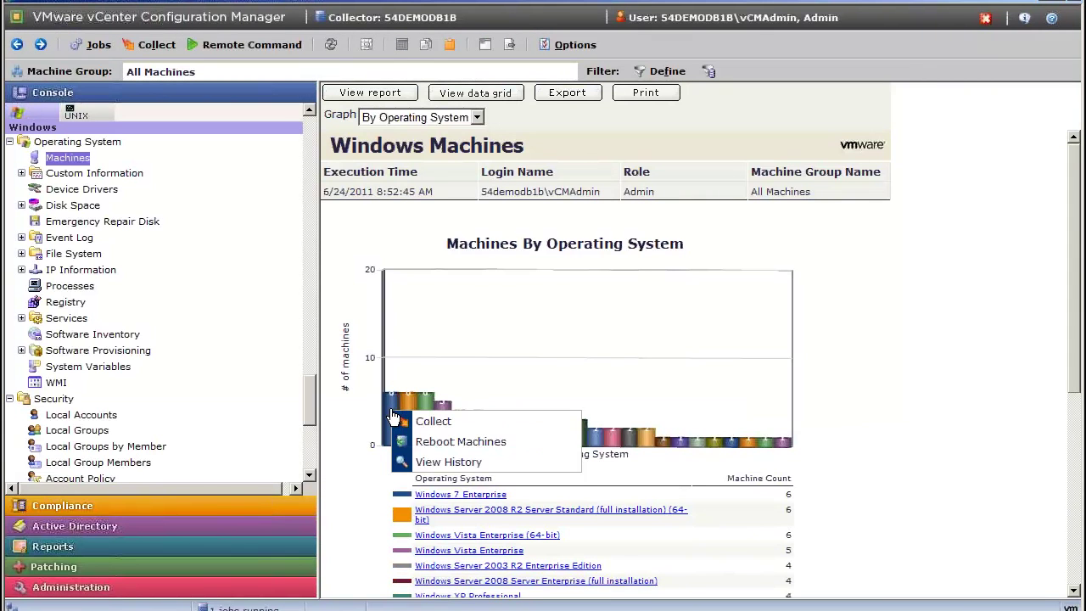
pyautogui.click(473, 443)
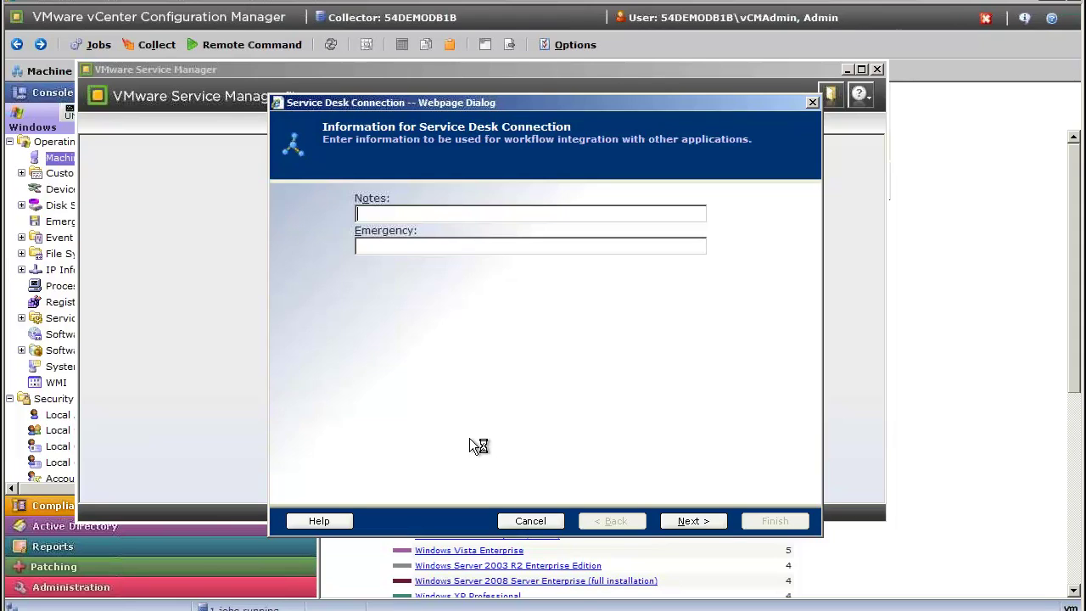
pyautogui.click(693, 521)
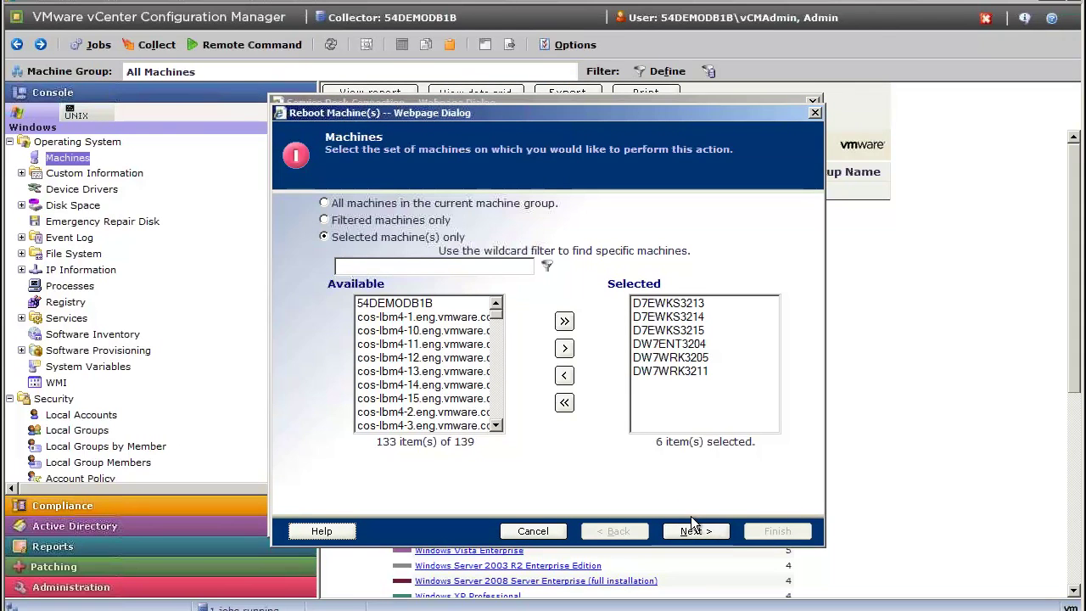
pyautogui.click(564, 400)
pyautogui.click(465, 304)
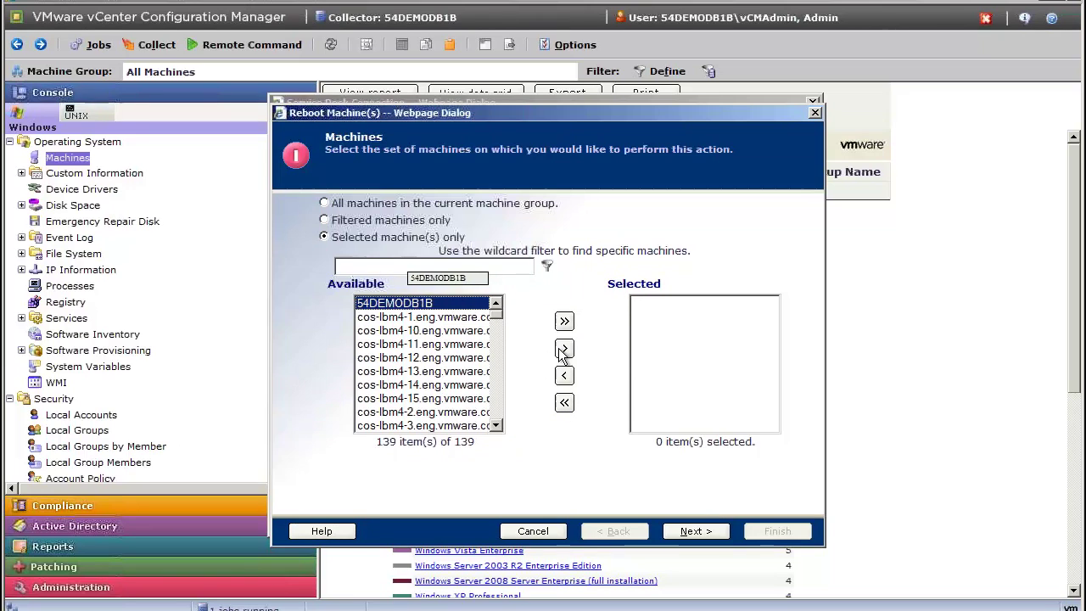
pyautogui.click(564, 348)
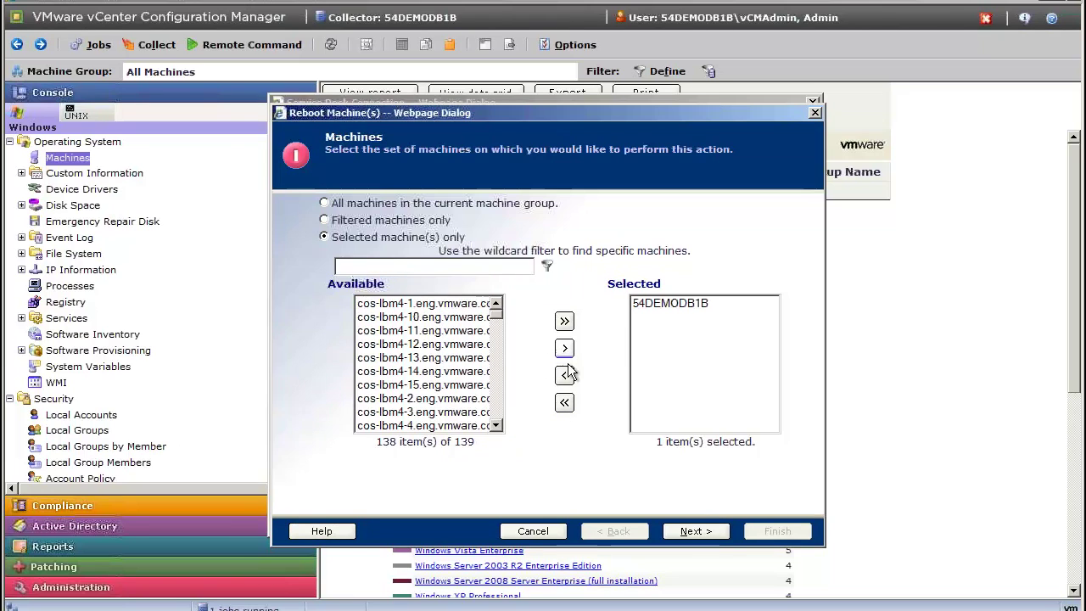
pyautogui.click(709, 532)
# Set reboot message 'Is it a product or a suite?', kill applications, and delay 30 seconds.
pyautogui.click(357, 234)
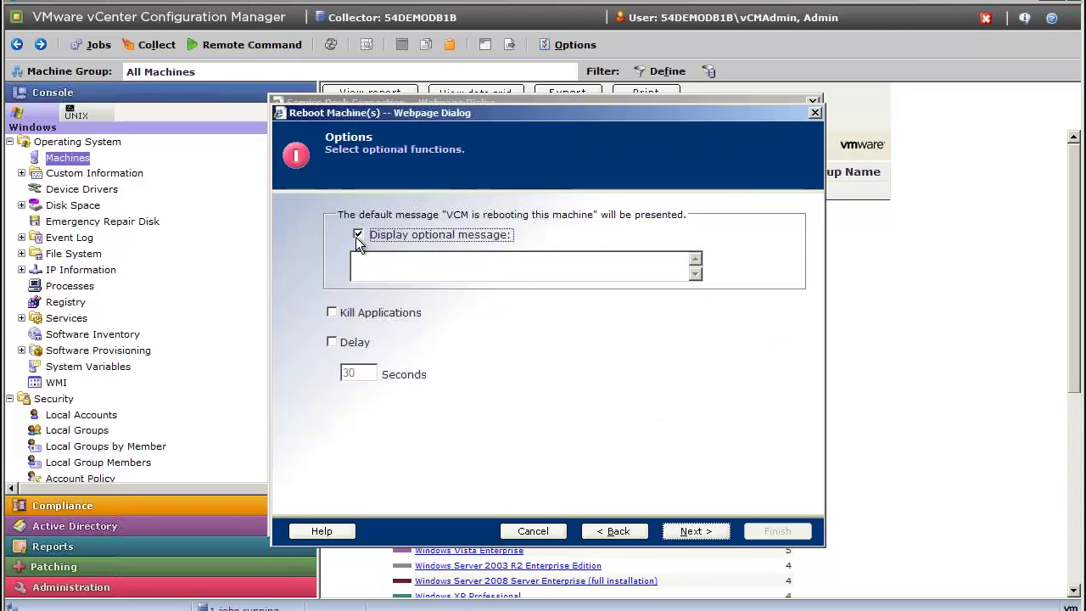
pyautogui.click(363, 259)
pyautogui.write('Is ')
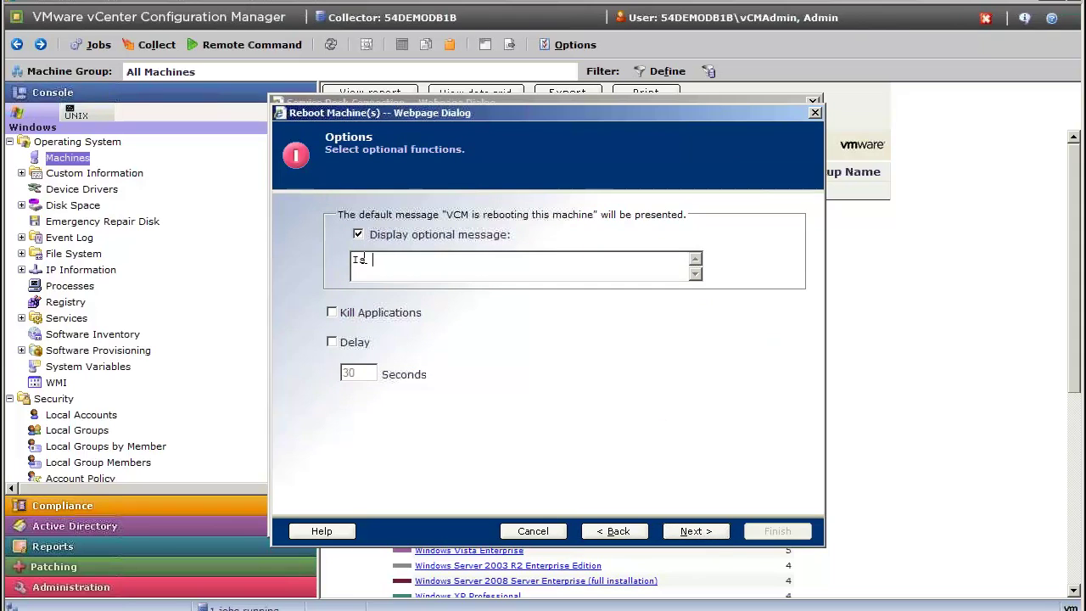
pyautogui.write('it a pro')
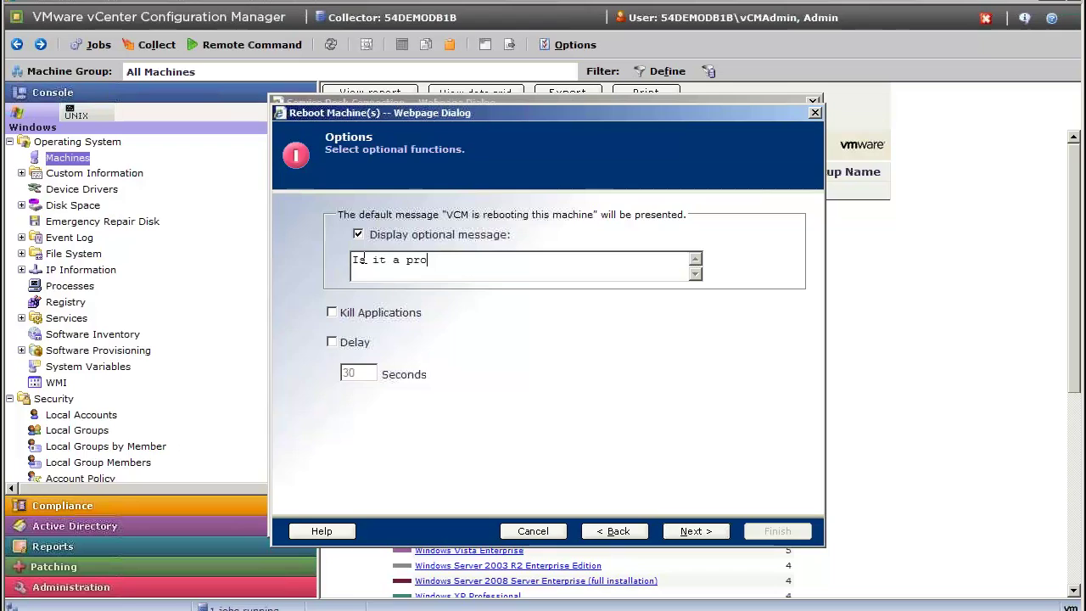
pyautogui.write('duct or a ')
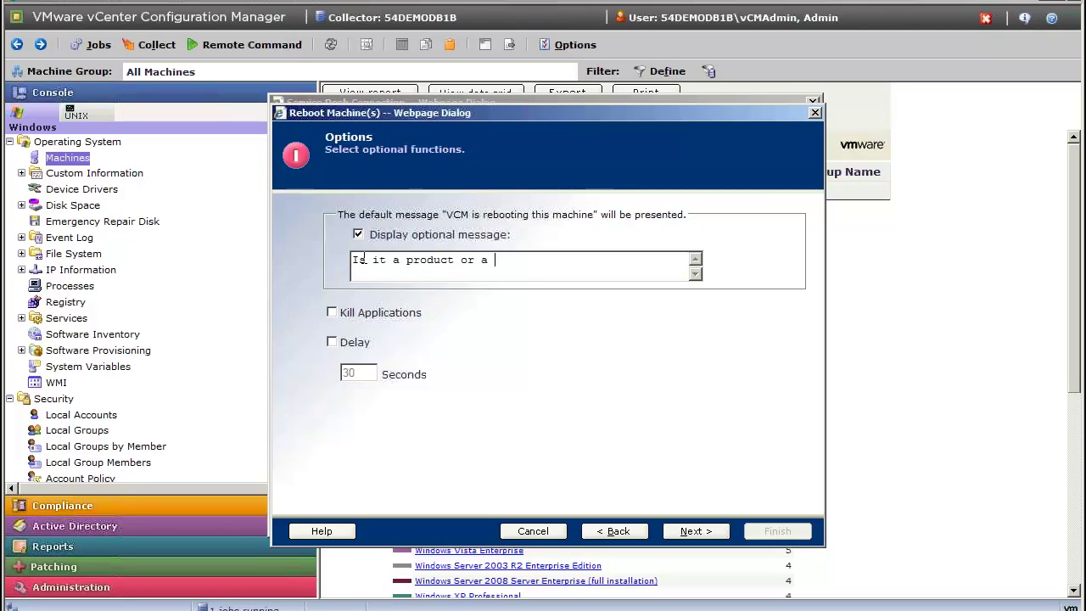
pyautogui.write('suite?')
pyautogui.click(332, 311)
pyautogui.click(330, 340)
pyautogui.click(687, 530)
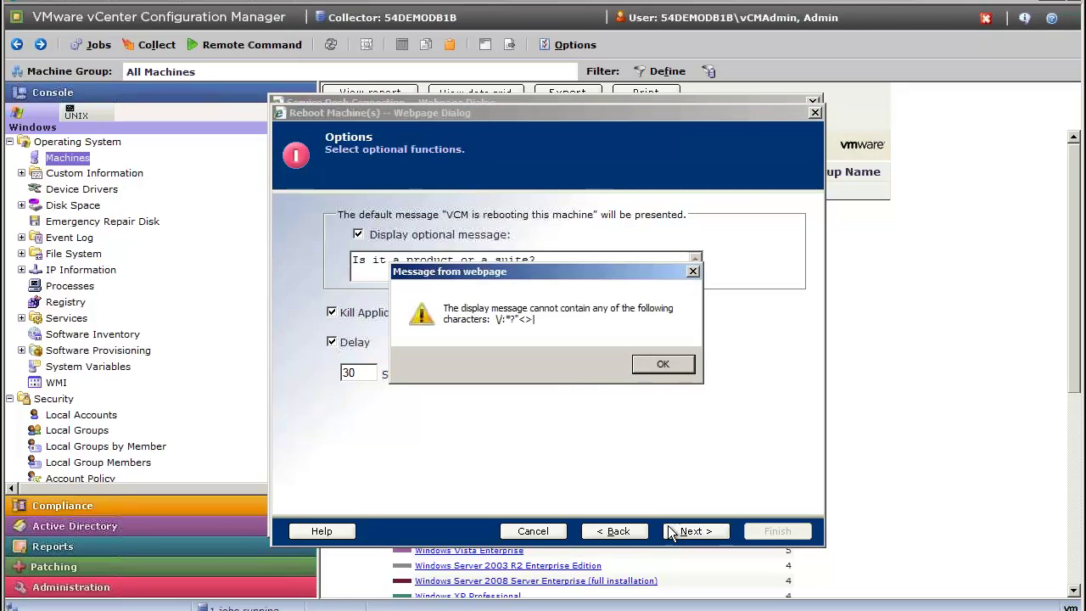
pyautogui.click(660, 365)
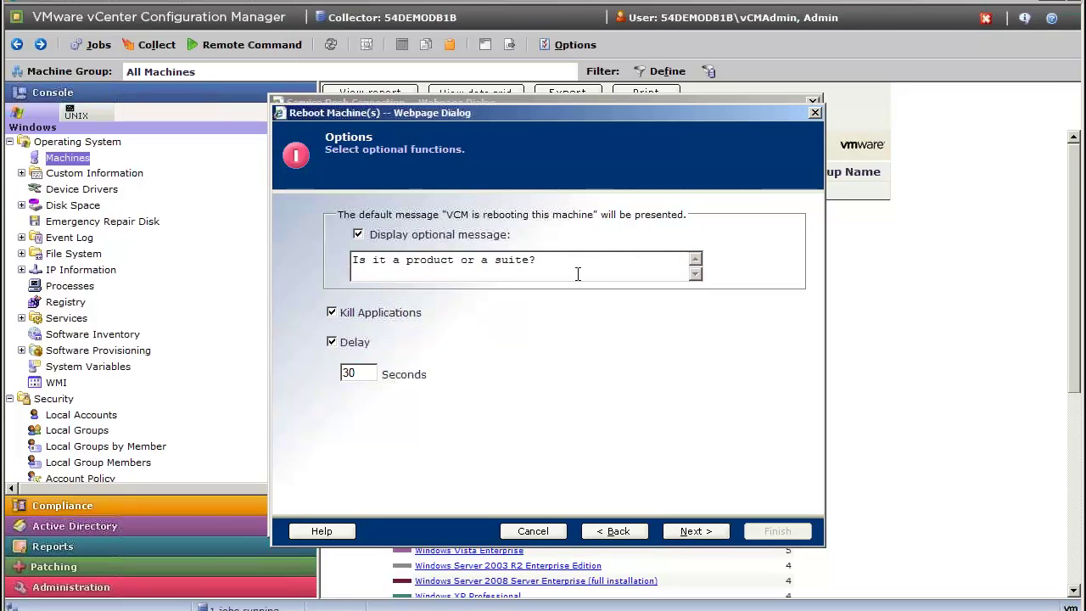
# Keep the reboot scheduled to run now and submit the request.
pyautogui.click(694, 530)
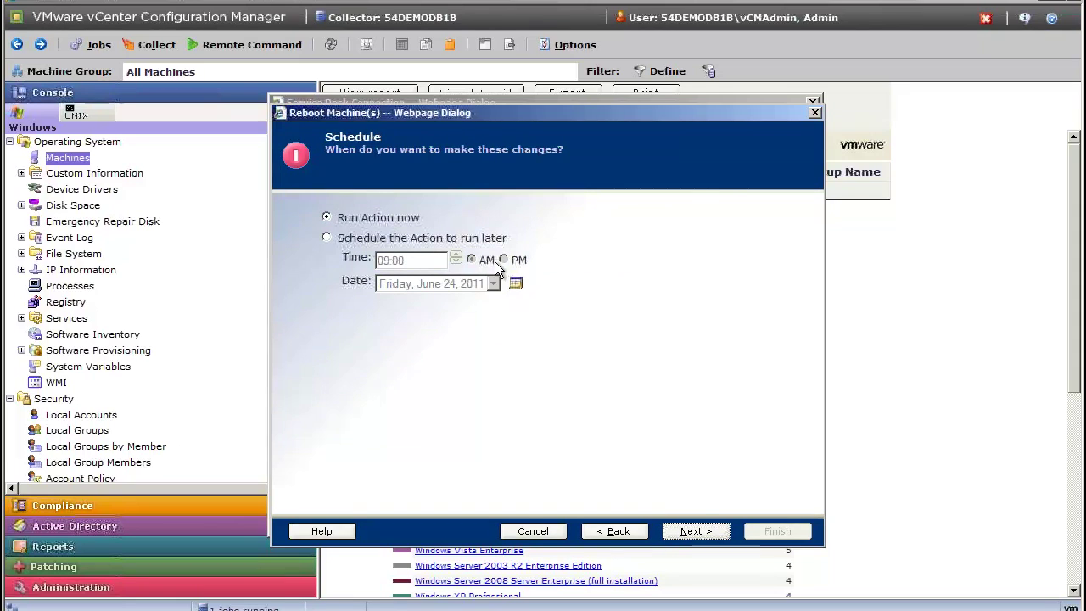
pyautogui.click(694, 530)
pyautogui.click(796, 531)
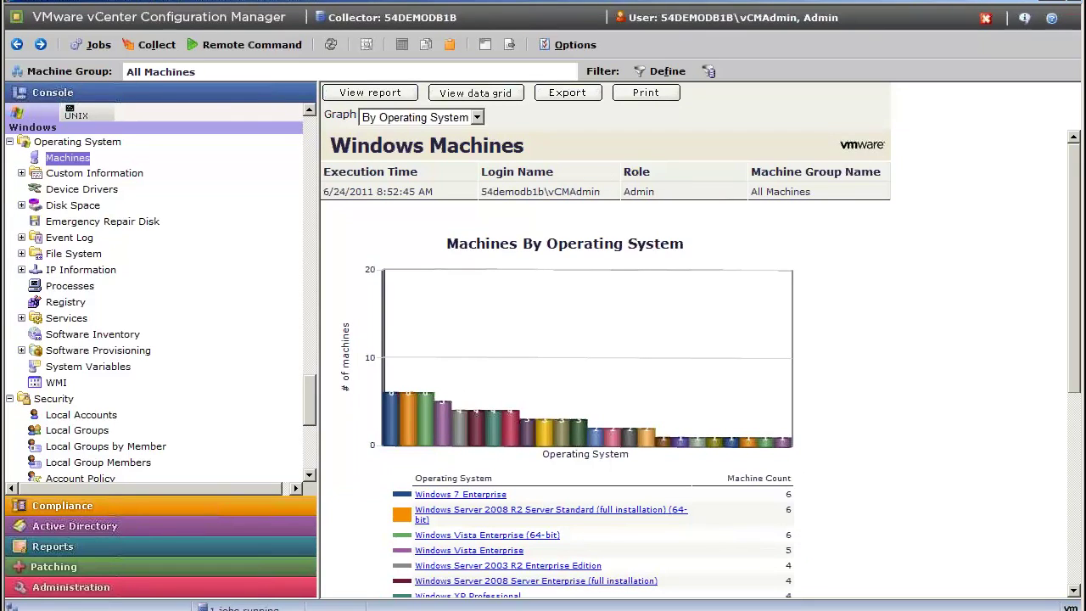
# Log in to VMware Service Manager with the user's credentials to reach Requests Outstanding.
pyautogui.write('br')
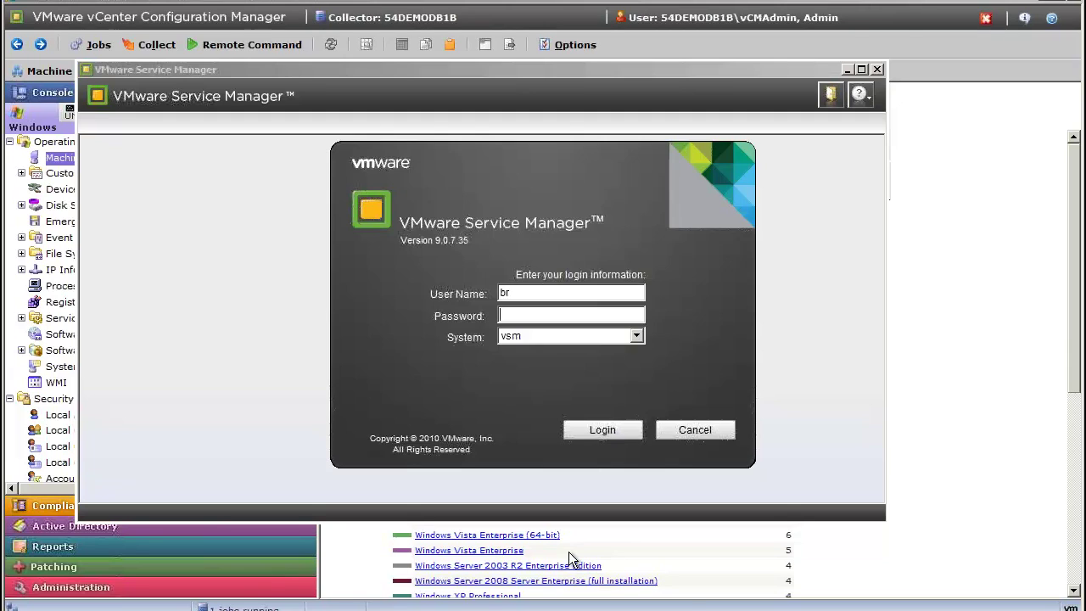
pyautogui.write('br')
pyautogui.click(610, 433)
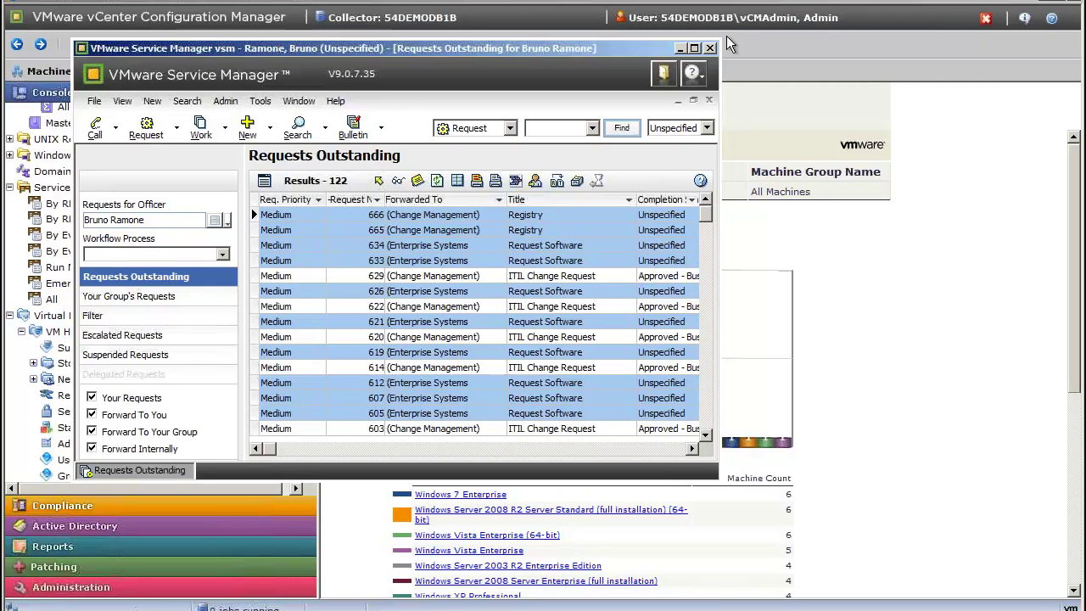
# Minimize Service Manager, list Service Desk Run Now jobs, and inspect every cell of the row 2 reboot job.
pyautogui.click(678, 49)
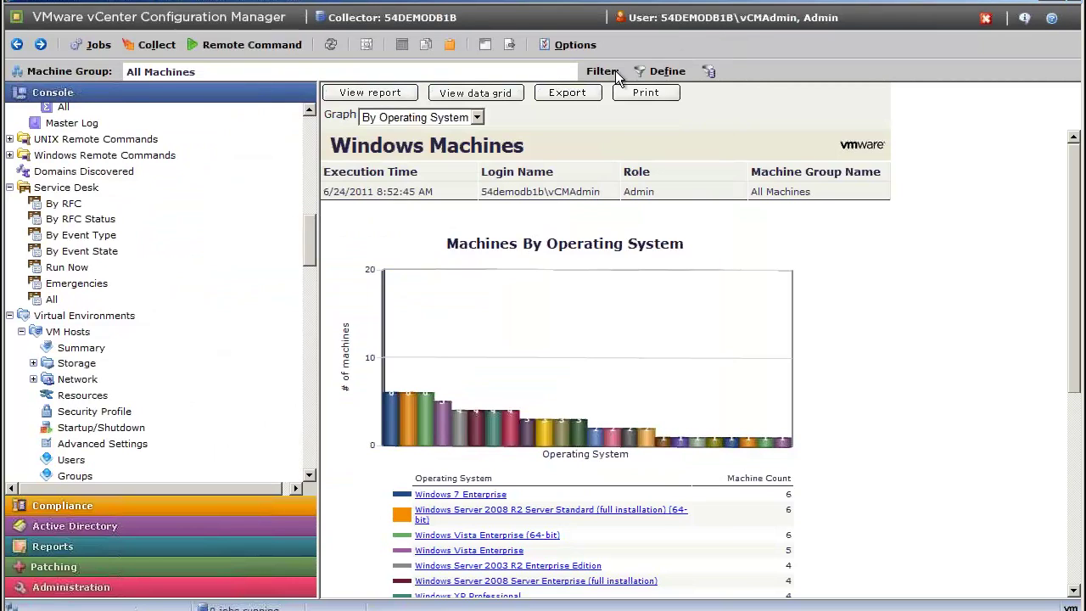
pyautogui.click(67, 268)
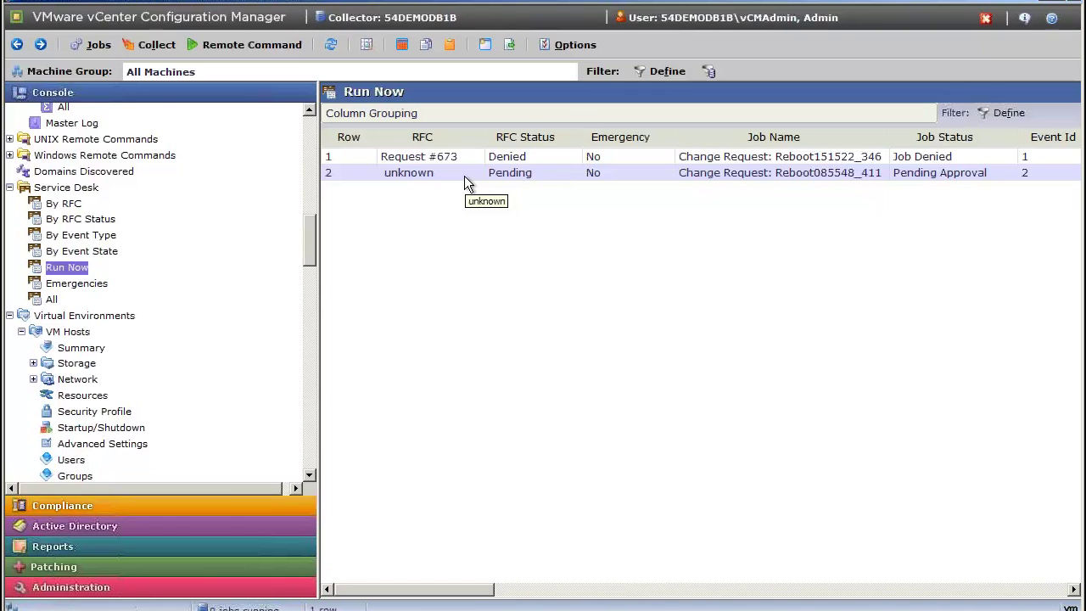
pyautogui.rightClick(464, 179)
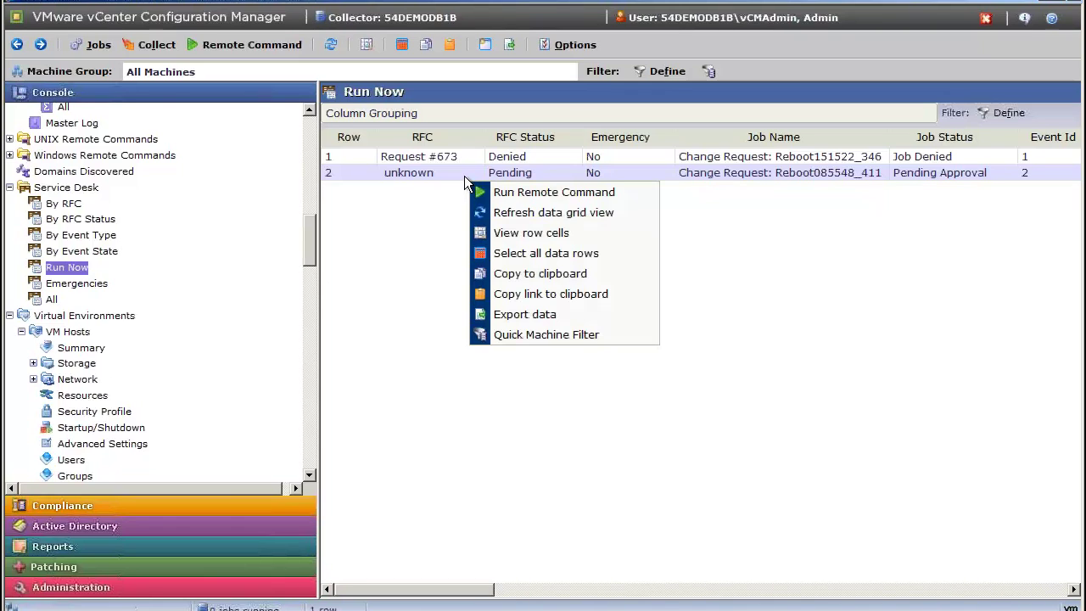
pyautogui.click(531, 234)
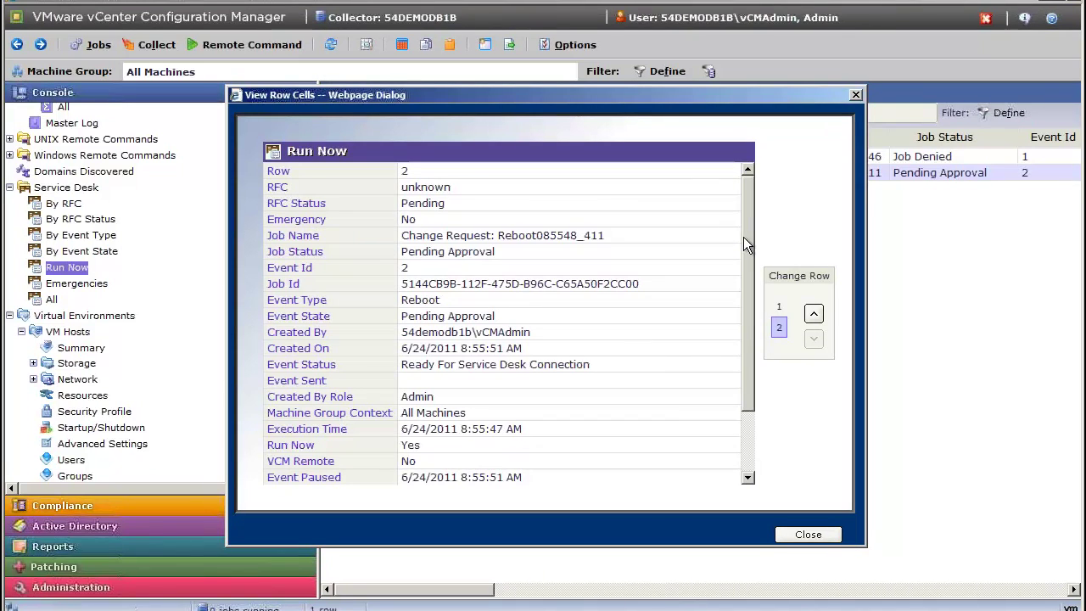
pyautogui.scroll(-2, 743, 237)
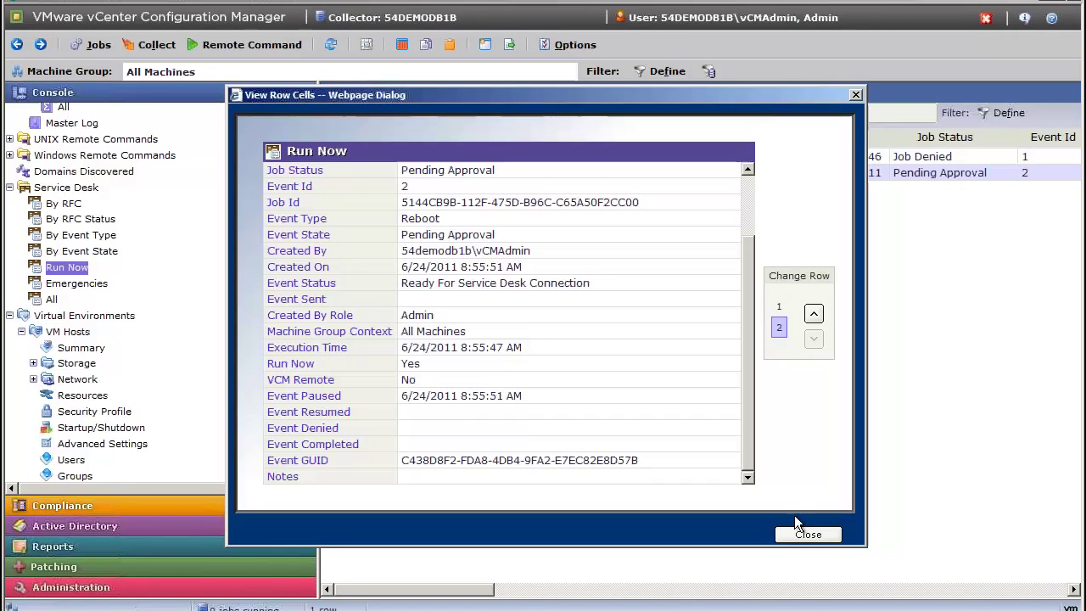
pyautogui.click(807, 534)
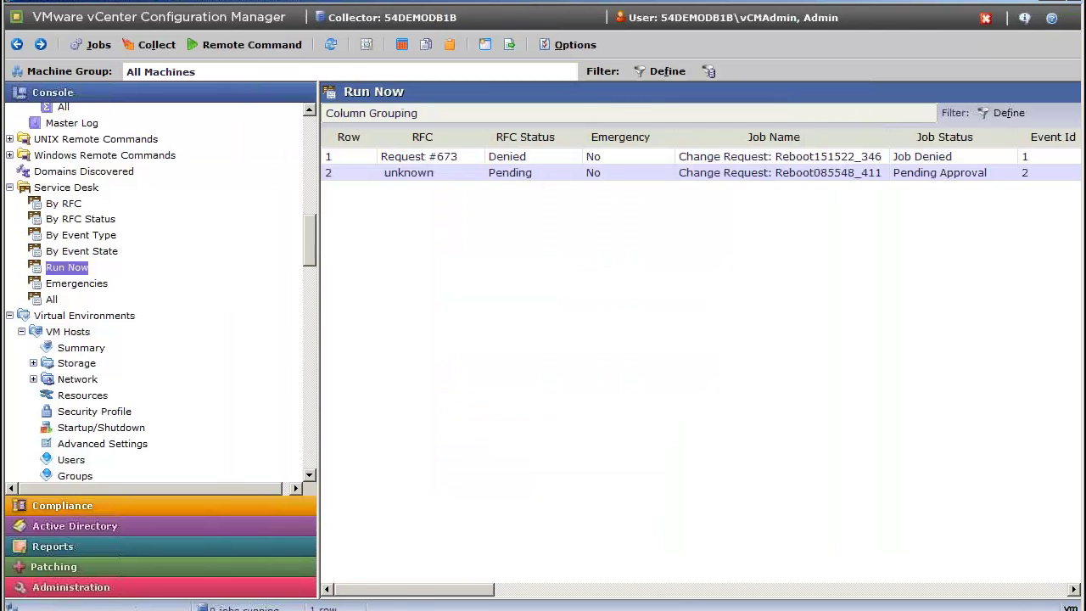
# Restore Service Manager from the taskbar, maximize it, then close it to reveal the desktop.
pyautogui.moveTo(331, 606)
pyautogui.click(338, 587)
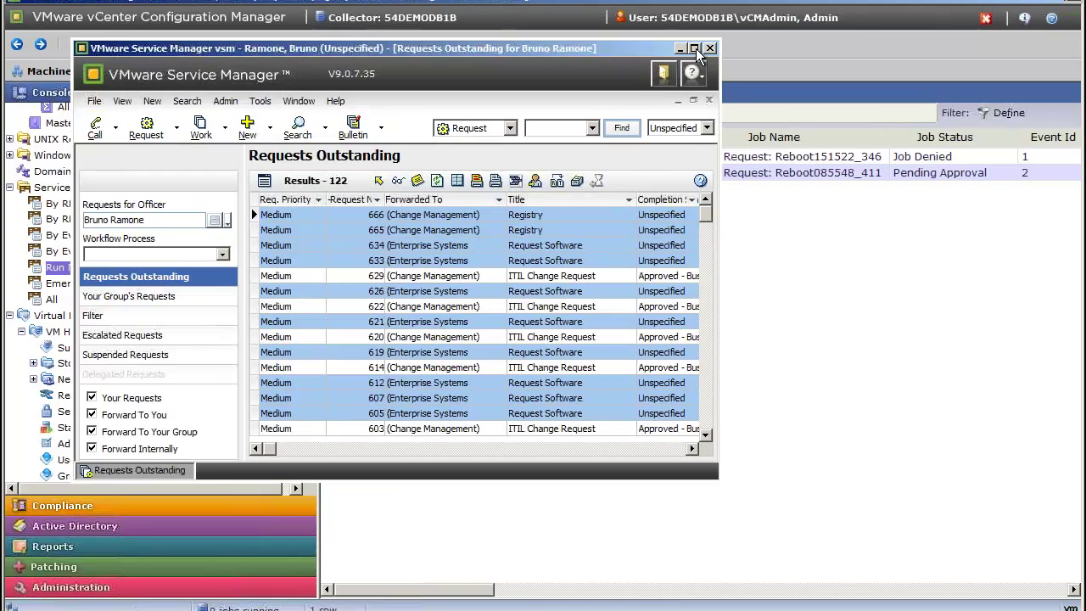
pyautogui.click(694, 48)
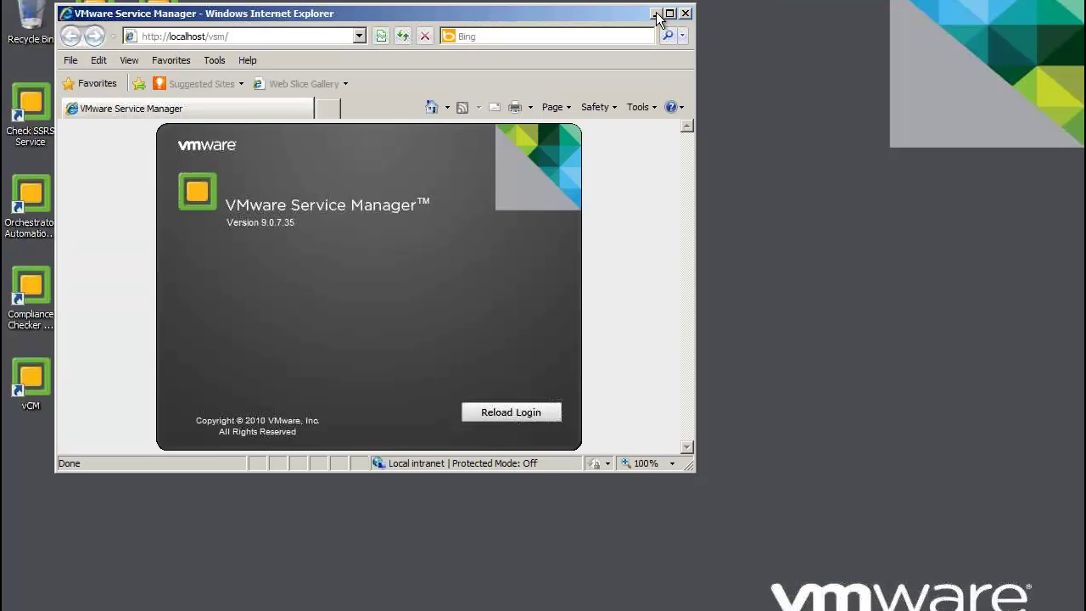
pyautogui.click(655, 12)
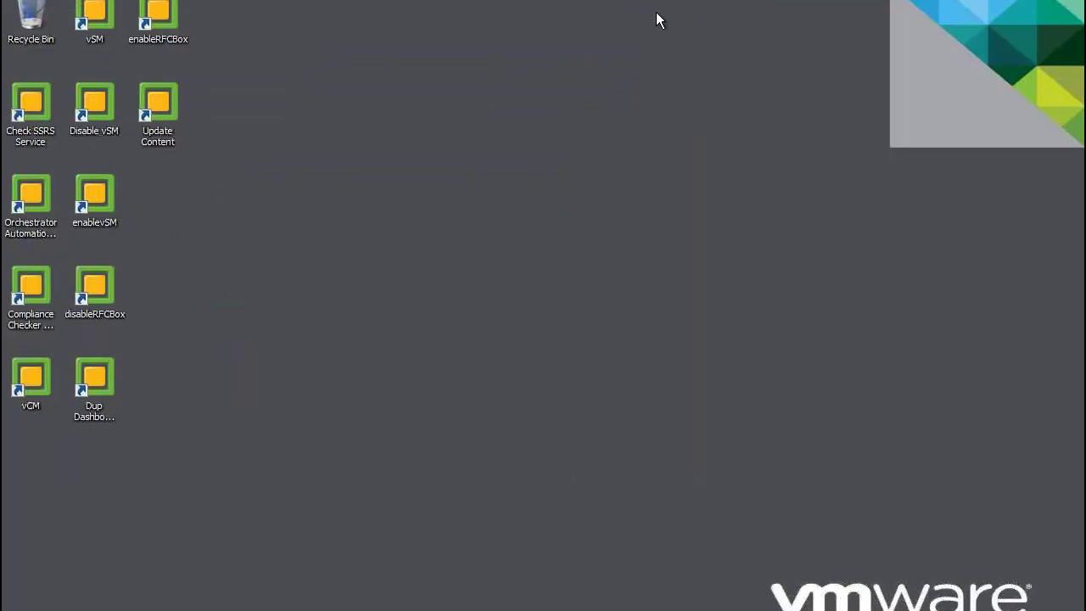
# Launch Compliance Checker, view the latest results, expand and read rule HCN02, then close the report.
pyautogui.doubleClick(45, 286)
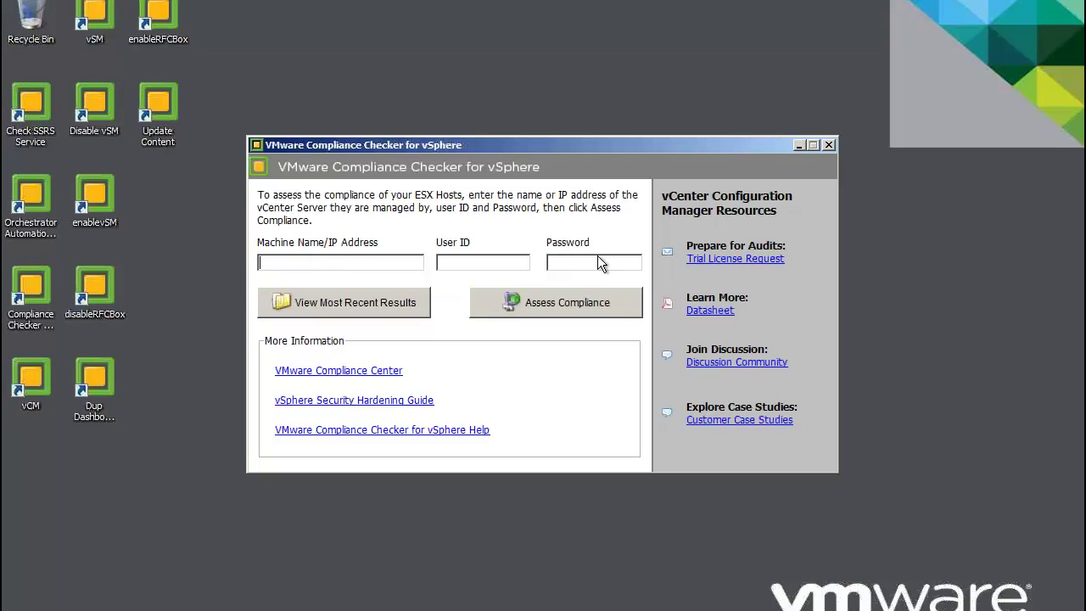
pyautogui.click(359, 301)
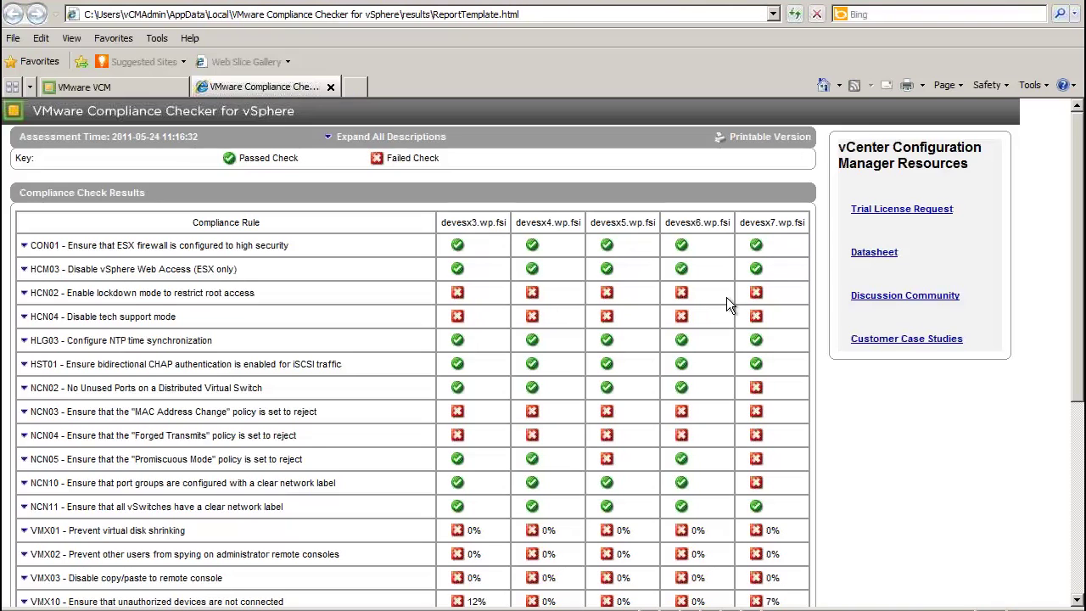
pyautogui.click(24, 293)
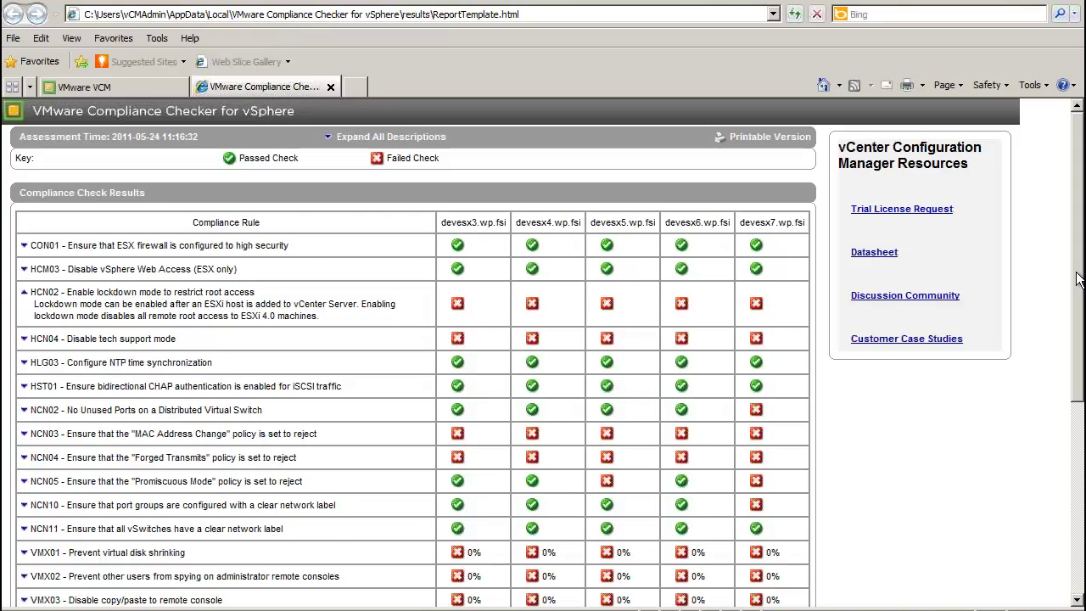
pyautogui.moveTo(1077, 280); pyautogui.dragTo(1077, 509)
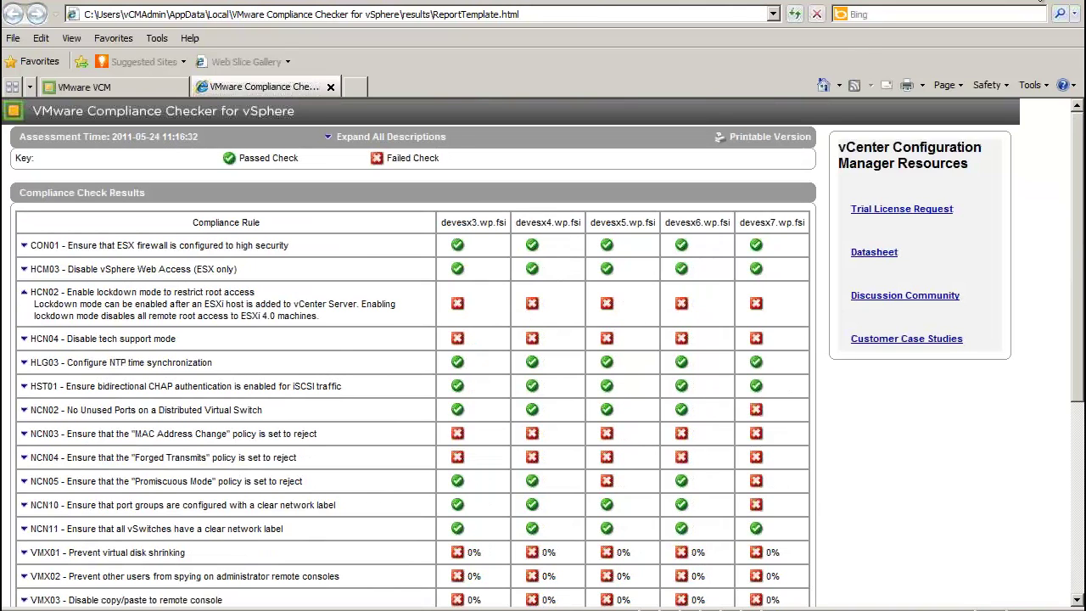
pyautogui.click(1050, 3)
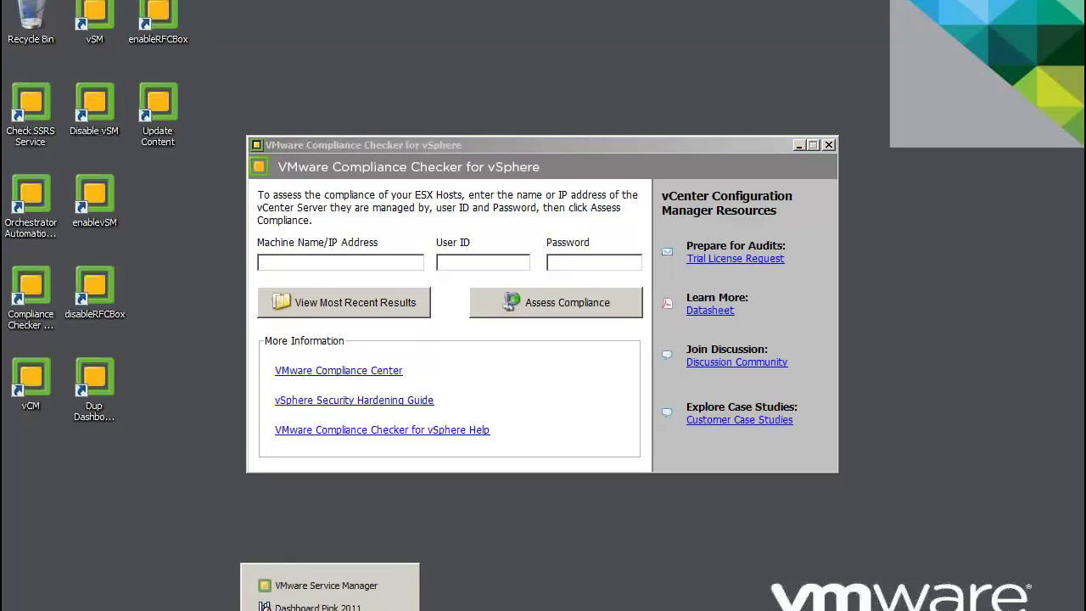
# Refresh the outstanding requests in Service Manager and open the new Reboot request 674.
pyautogui.click(358, 593)
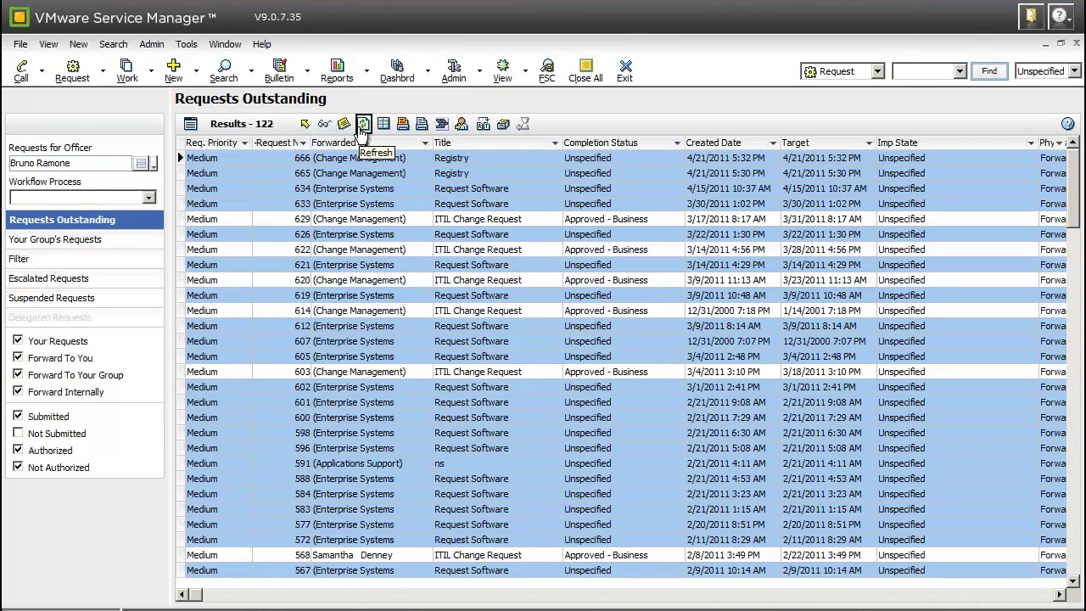
pyautogui.click(362, 124)
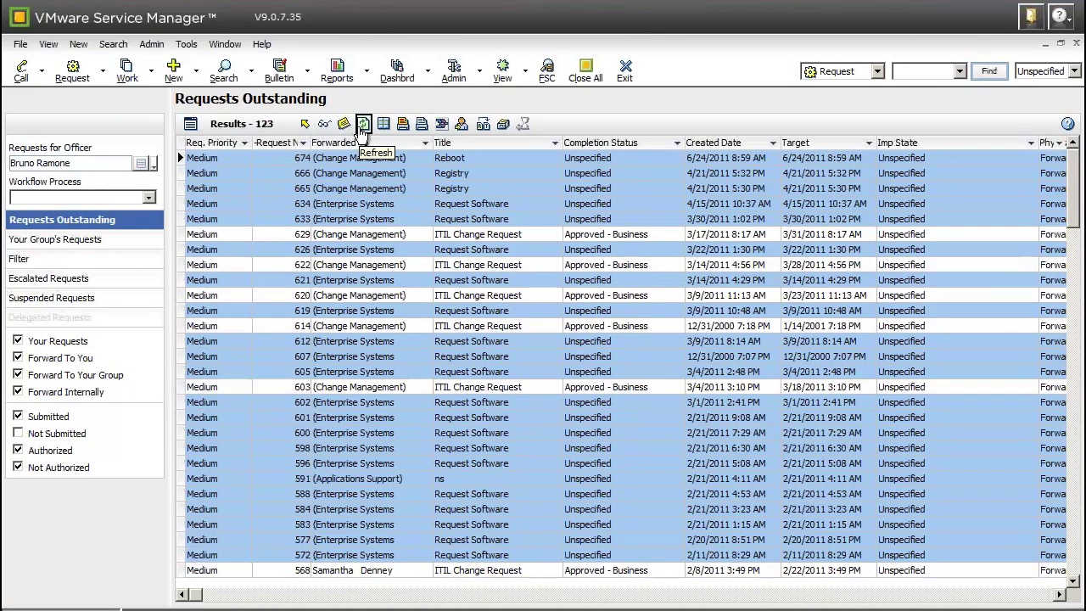
pyautogui.click(484, 161)
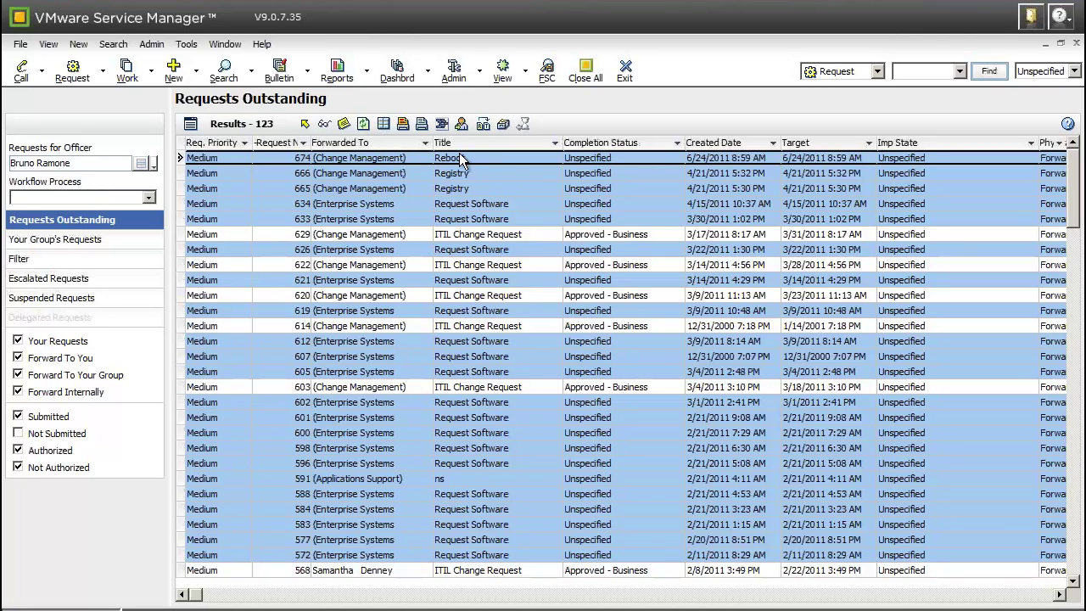
pyautogui.doubleClick(504, 157)
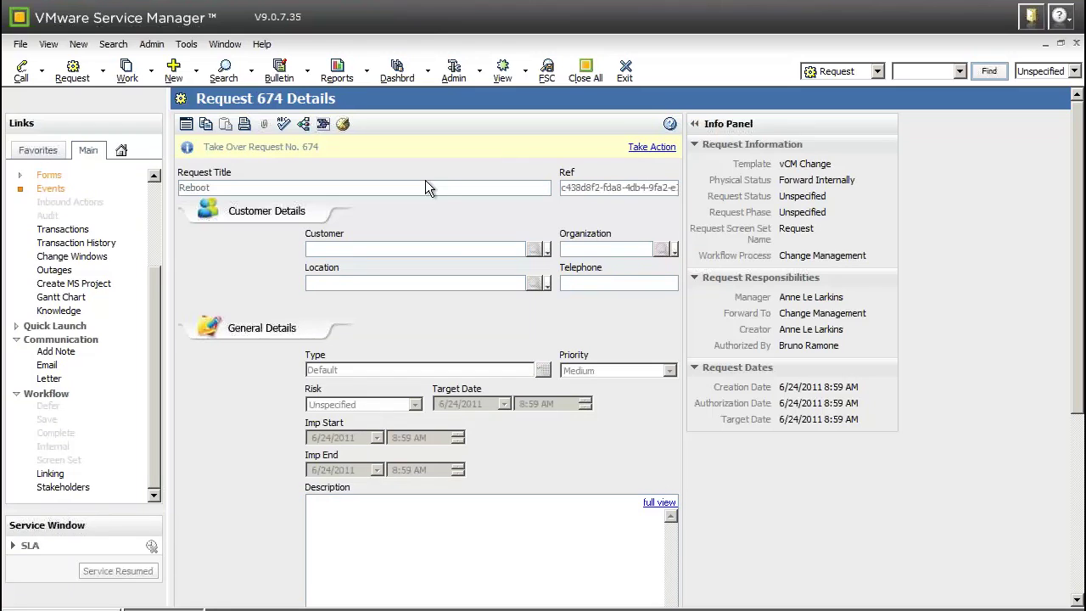
# Open the Approval task details from request 674's dependencies, then switch to the VCM login page.
pyautogui.click(303, 125)
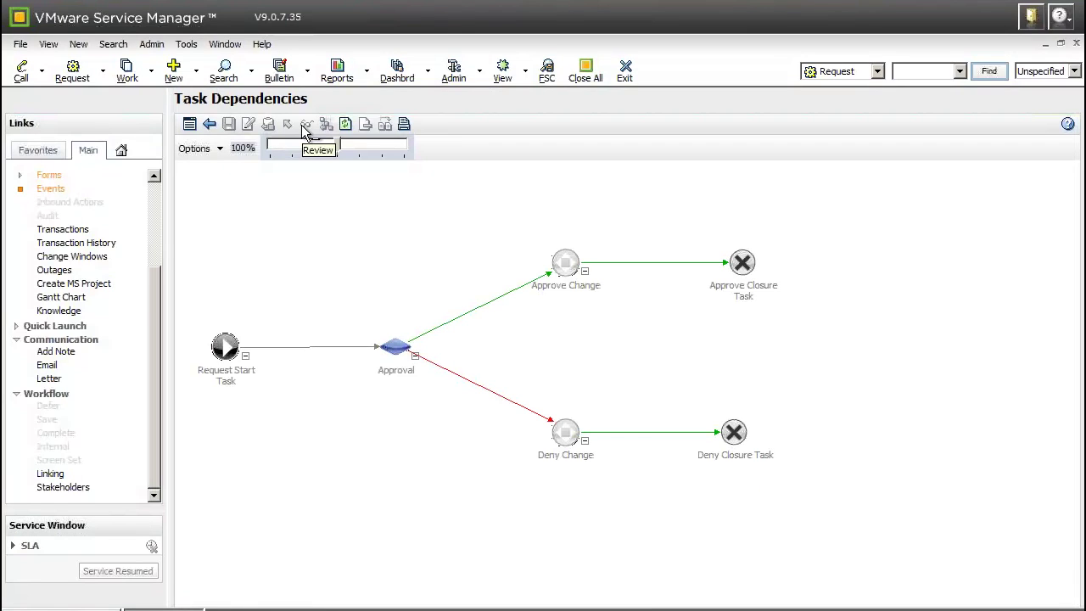
pyautogui.click(202, 359)
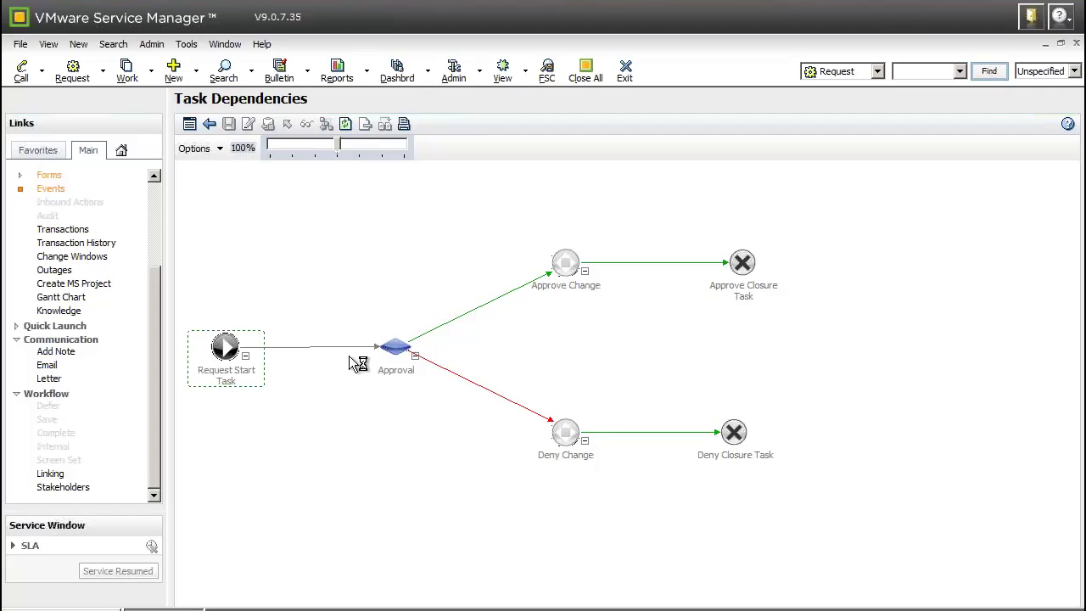
pyautogui.click(389, 350)
pyautogui.doubleClick(399, 349)
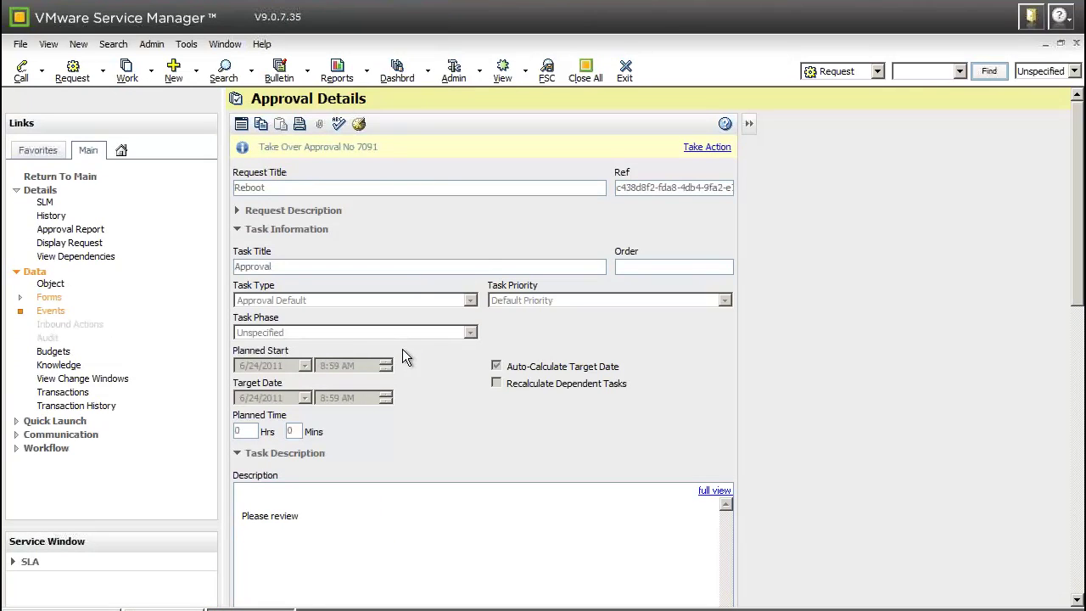
pyautogui.moveTo(1080, 224); pyautogui.dragTo(1079, 509)
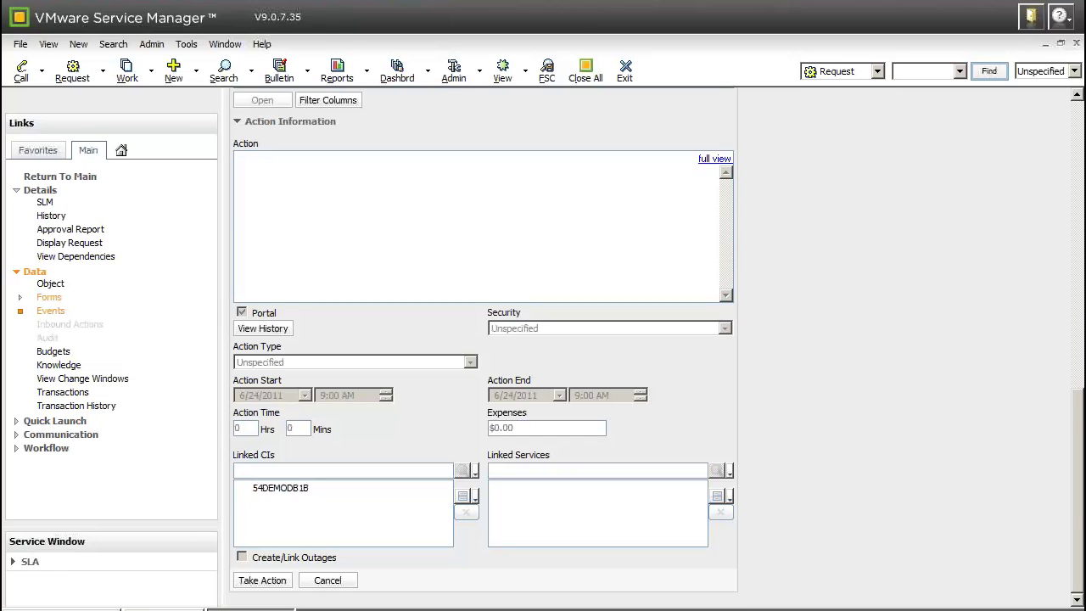
pyautogui.moveTo(1080, 509); pyautogui.dragTo(1080, 168)
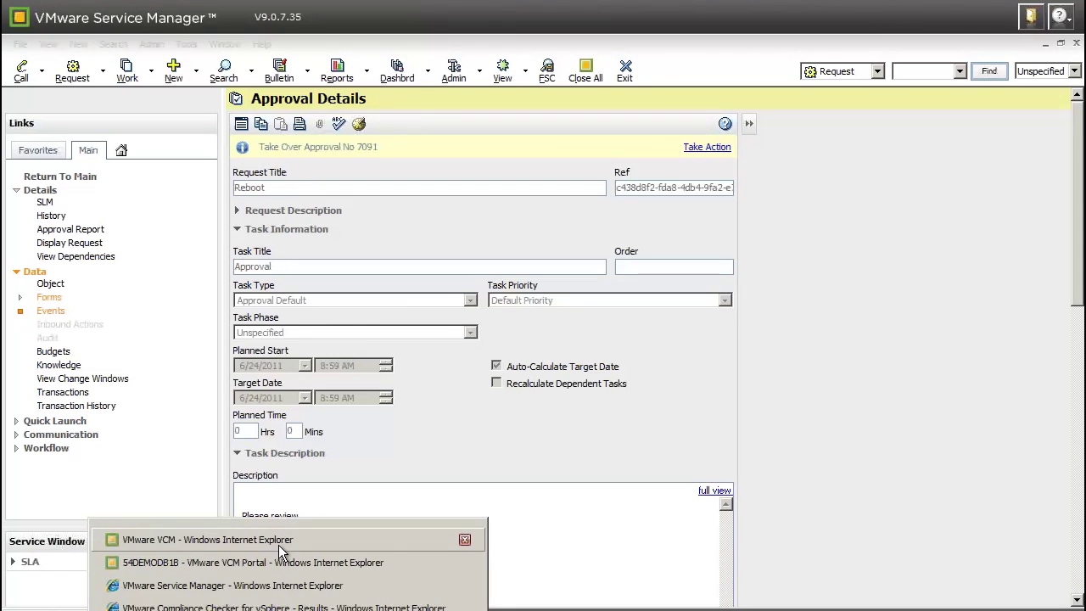
pyautogui.click(278, 545)
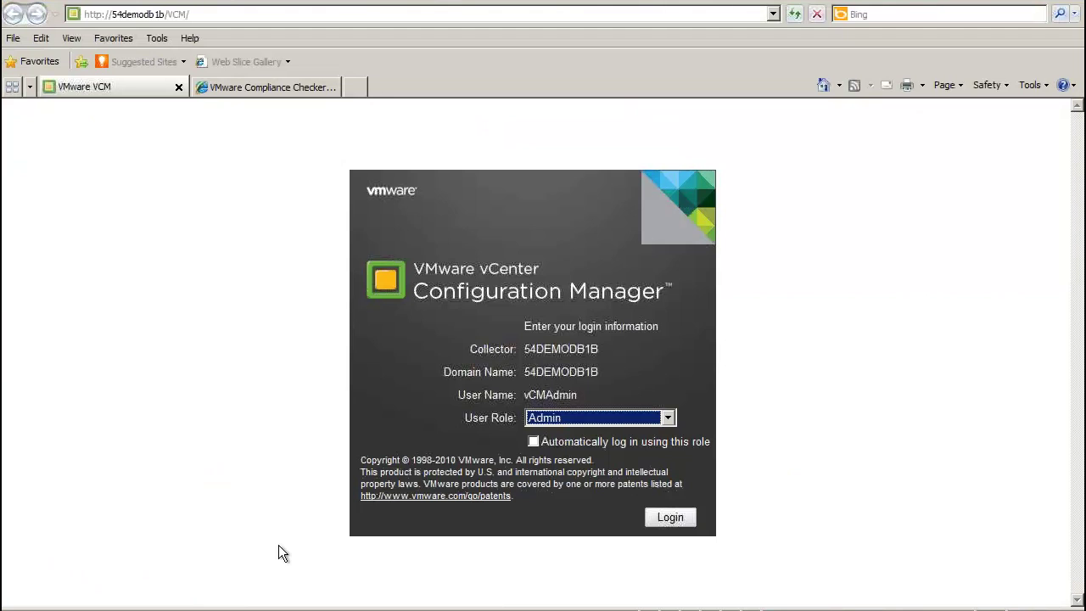